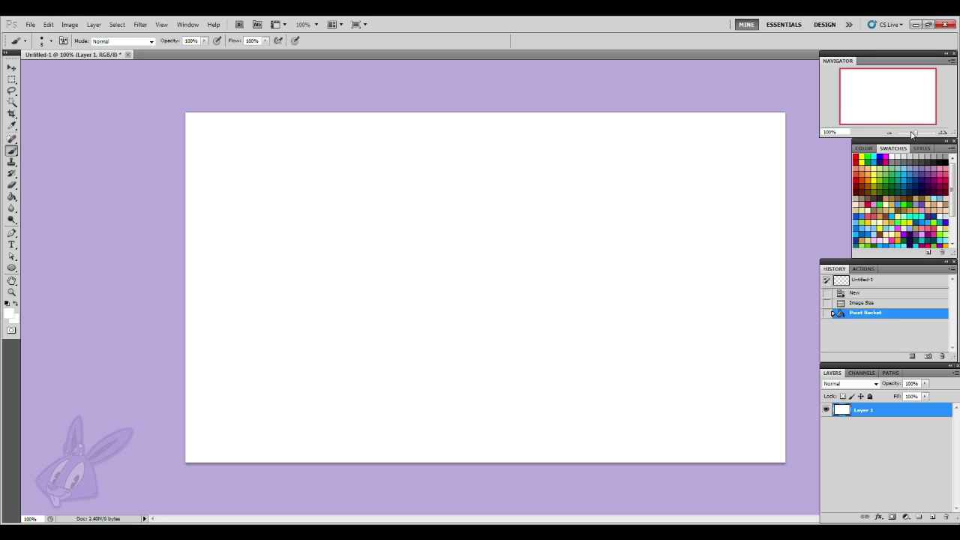
- Paint a short wavy red brush stroke near the canvas's upper-left corner
left_click(855, 158)
left_click_drag(204, 135, 262, 133)
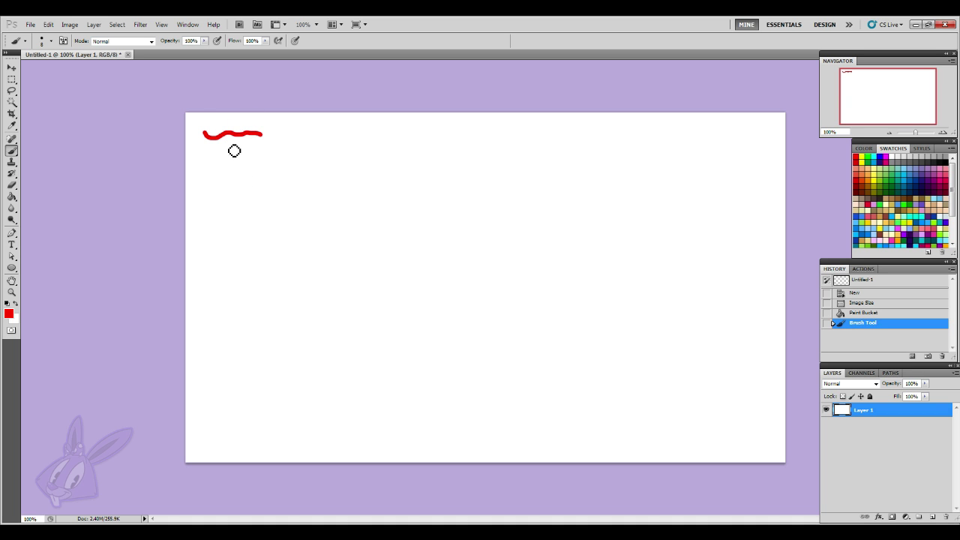
- Add bright green 30 pt text reading "TEXT" below the red stroke and shrink its text box to fit
left_click(11, 245)
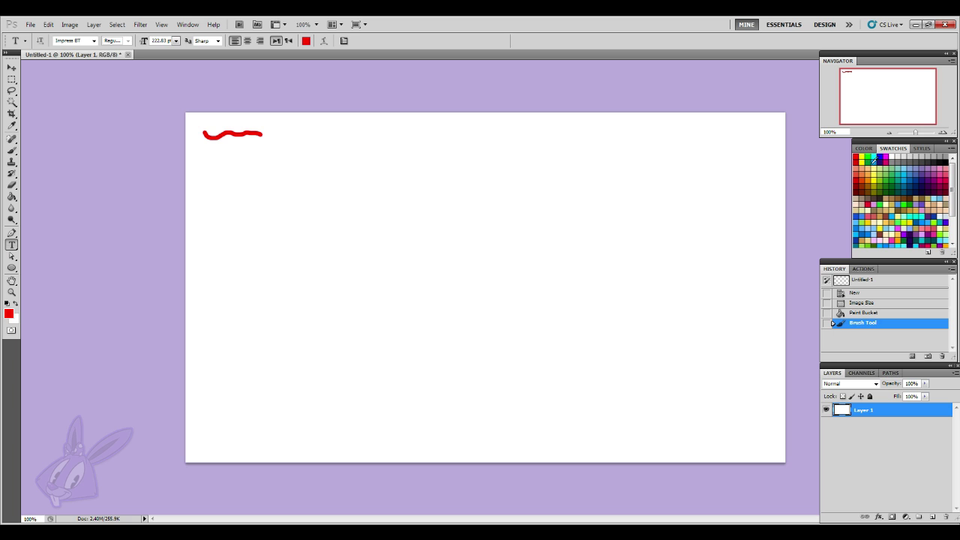
left_click(889, 203)
left_click_drag(296, 182, 286, 180)
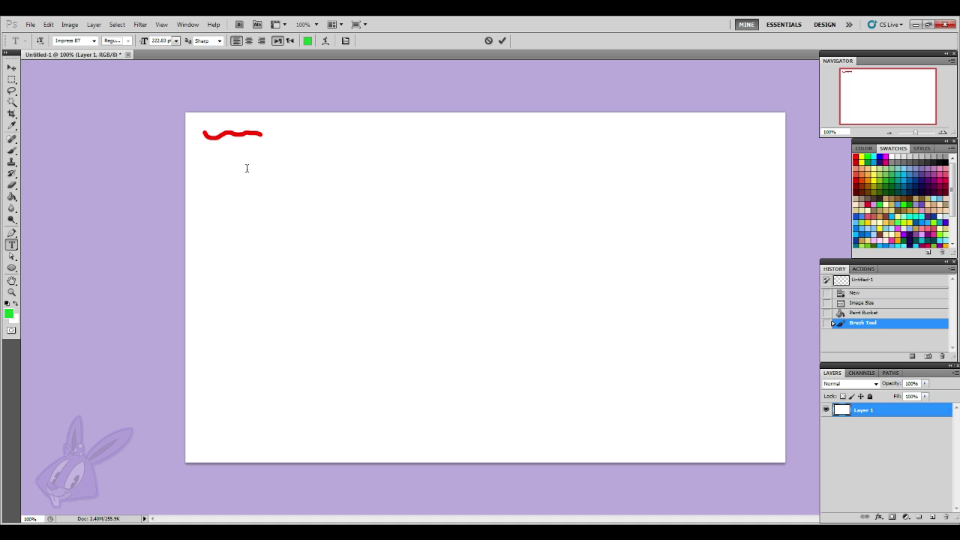
left_click(175, 41)
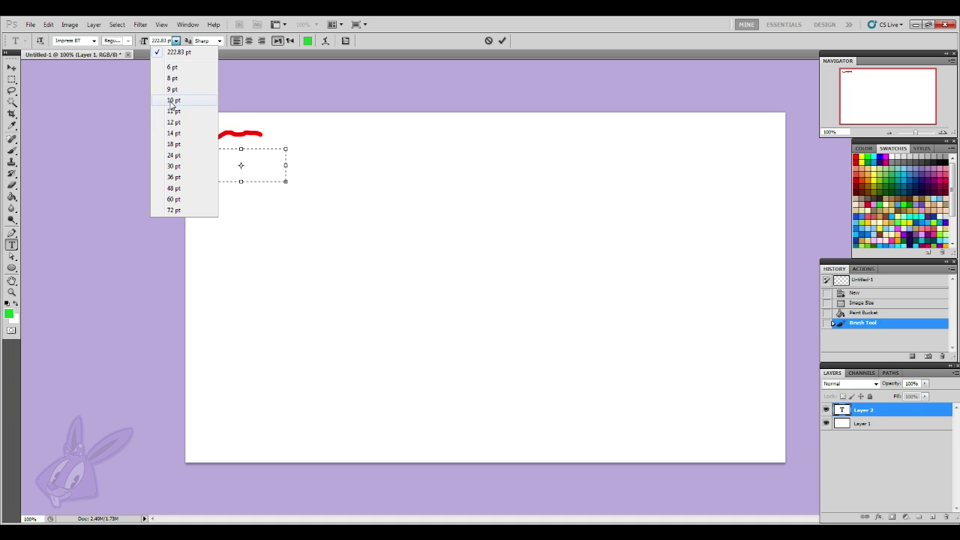
left_click(185, 166)
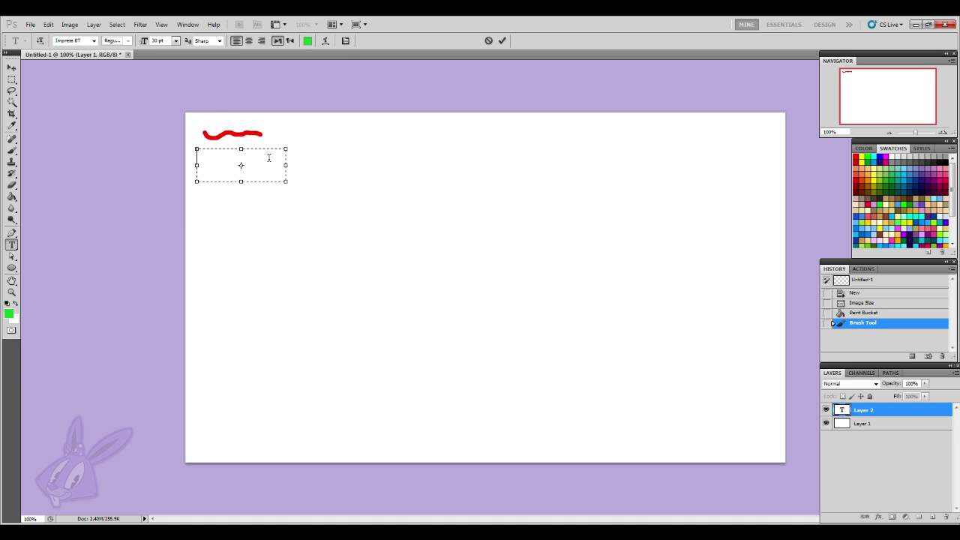
type("TEXT")
left_click_drag(286, 182, 238, 165)
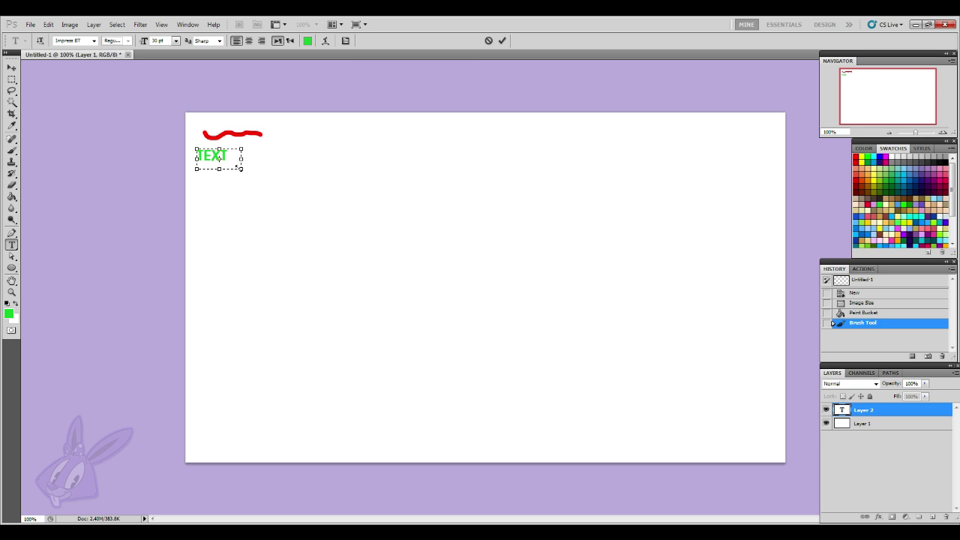
left_click(12, 150)
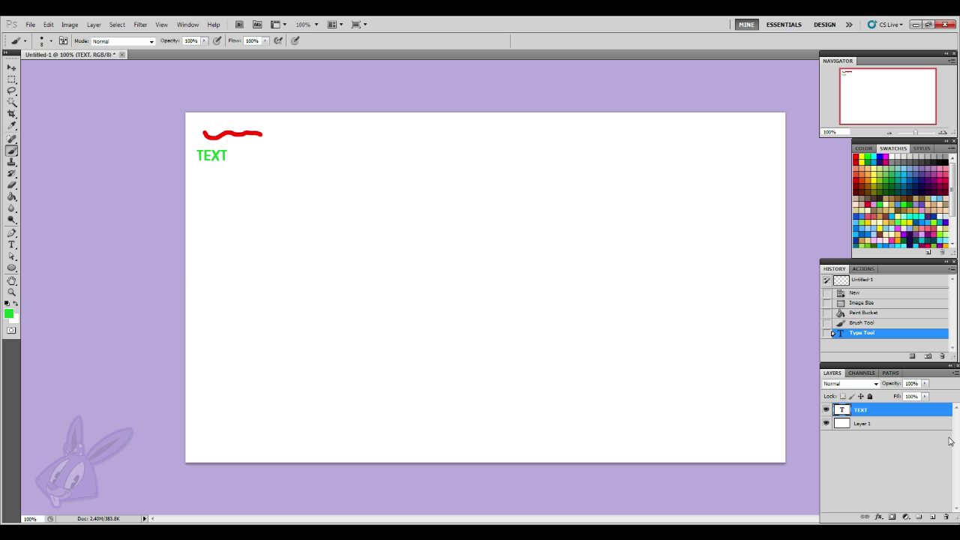
- Revert the document to its Paint Bucket history state, discarding the brush stroke and the text
left_click(904, 422, "shift")
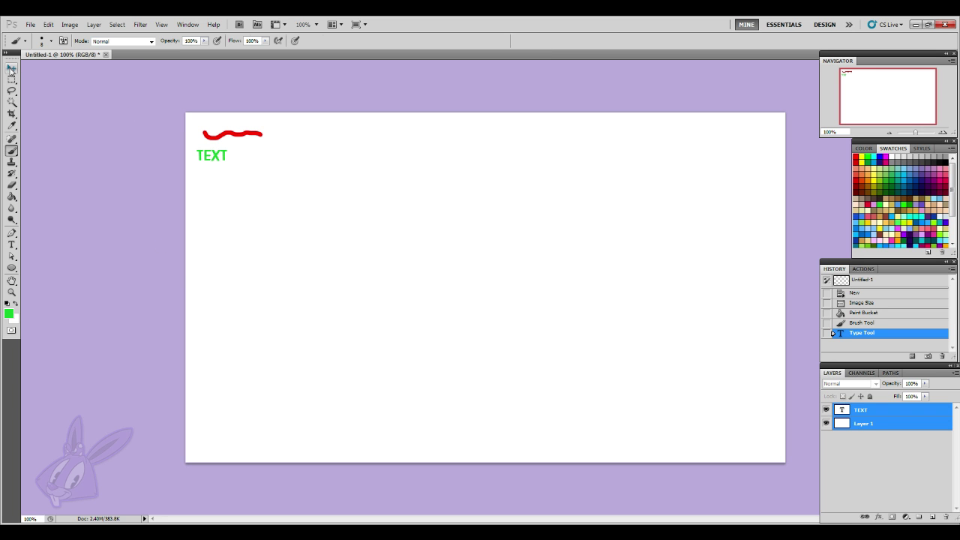
left_click(11, 67)
left_click(876, 413)
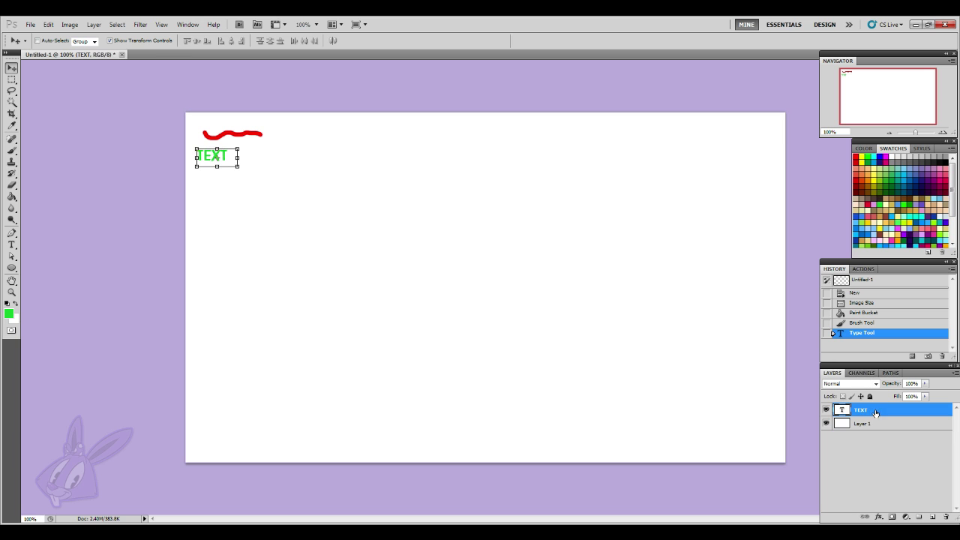
left_click(872, 313)
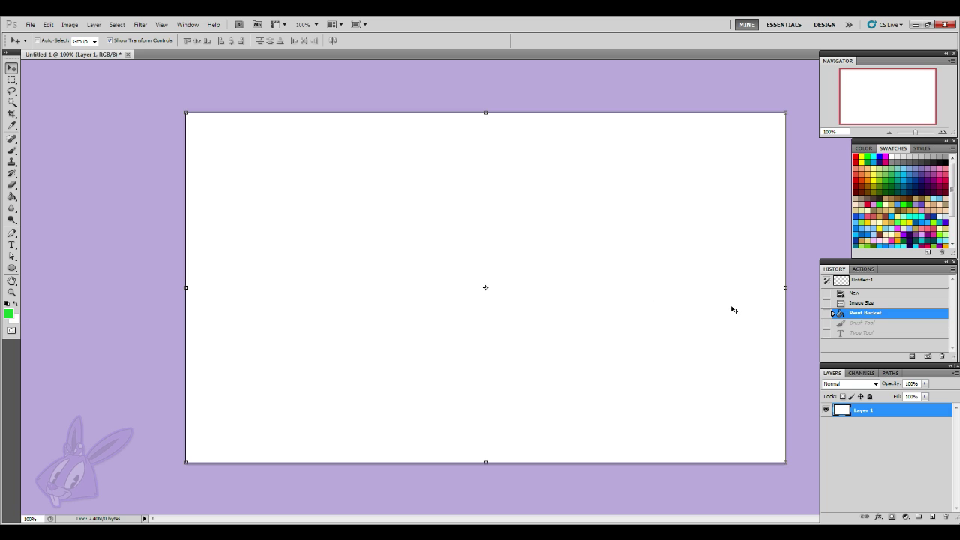
- Paint a short wavy bright green brush stroke near the canvas's upper-left corner
left_click(12, 151)
mouse_move(207, 139)
left_mouse_down()
mouse_move(227, 157)
mouse_move(259, 142)
left_mouse_up()
- Discard the green stroke and add red 30 pt text reading "text" on a new layer near the canvas's upper-left corner
left_click(12, 245)
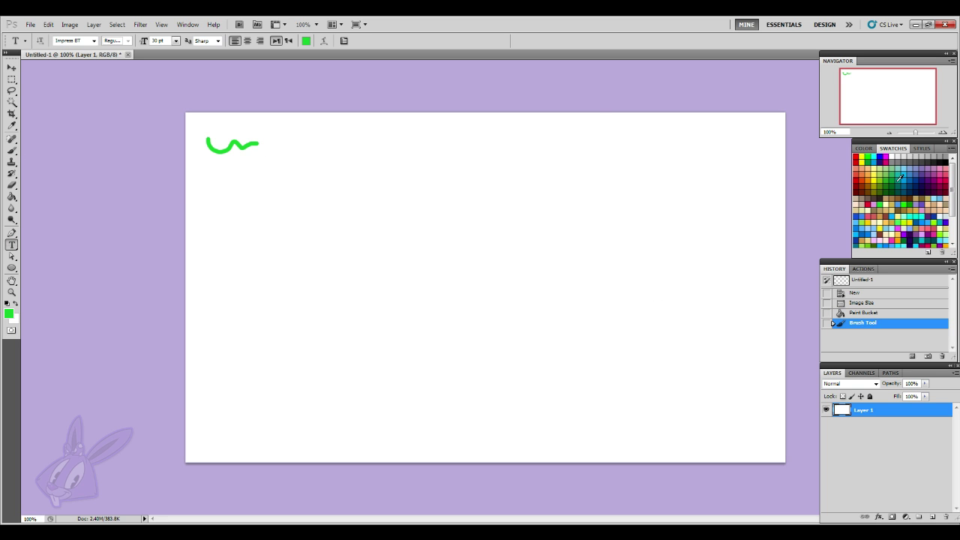
left_click(856, 158)
left_click(895, 313)
left_click(932, 516)
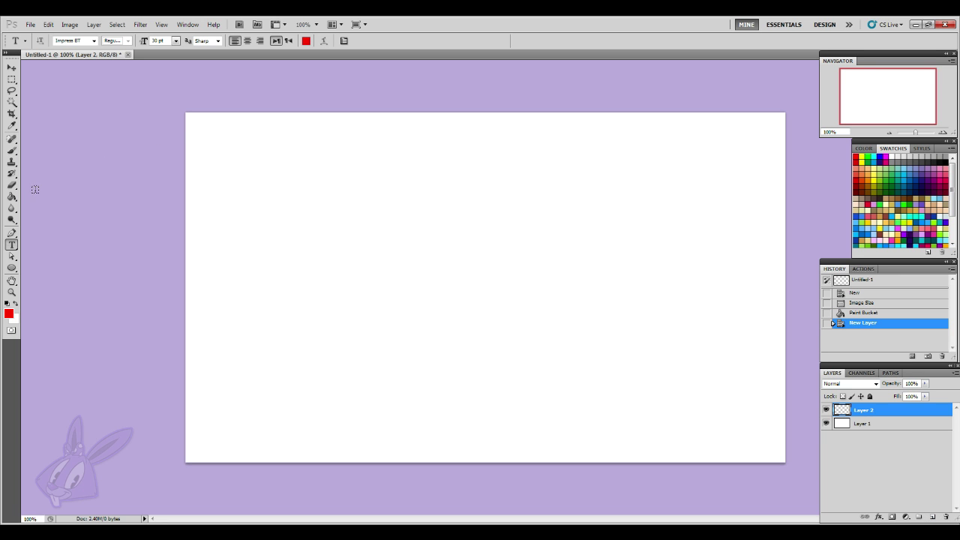
left_click_drag(198, 147, 278, 174)
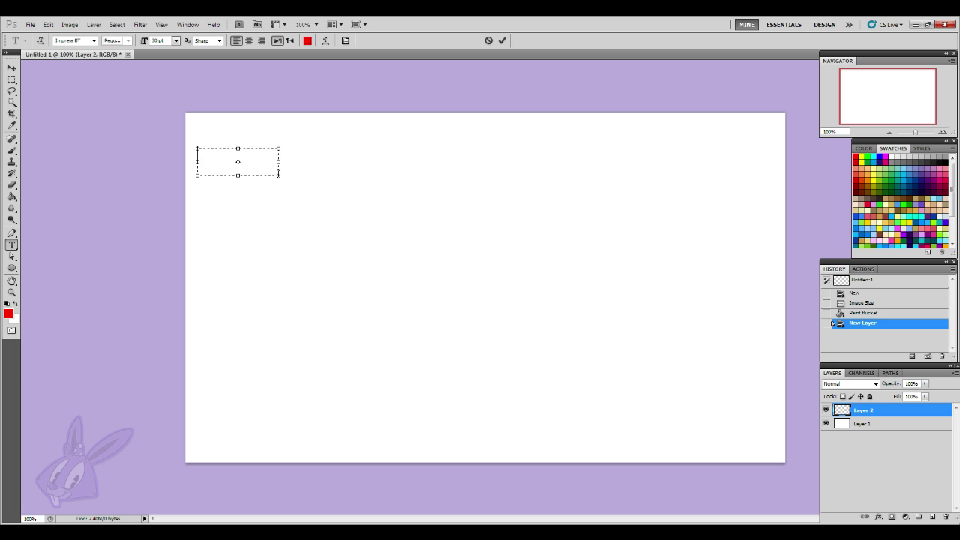
type("text")
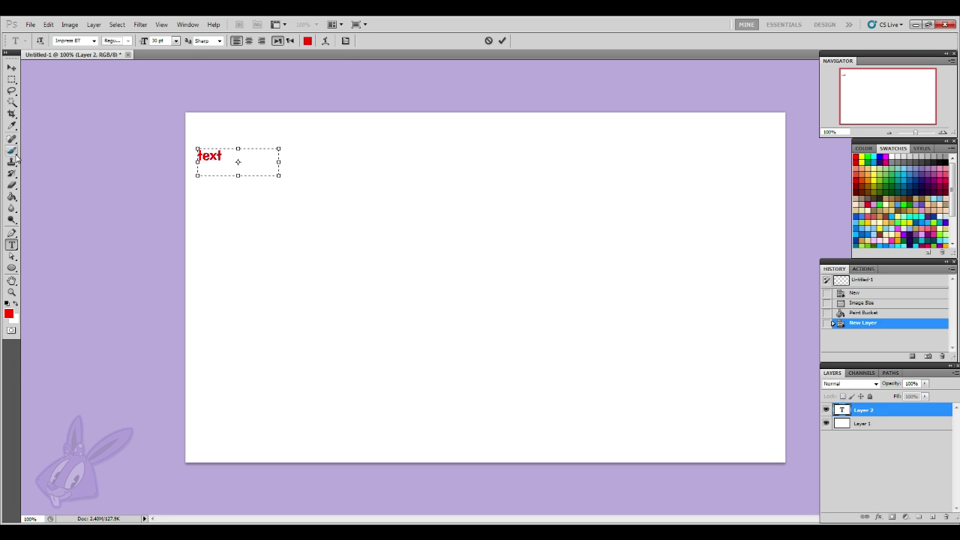
- Recolor the text from the swatches by filling it with a darker green
left_click(12, 150)
left_click(868, 158)
key("alt+BackSpace")
- Paint a short wavy red brush stroke just above the text on a new layer
left_click(933, 516)
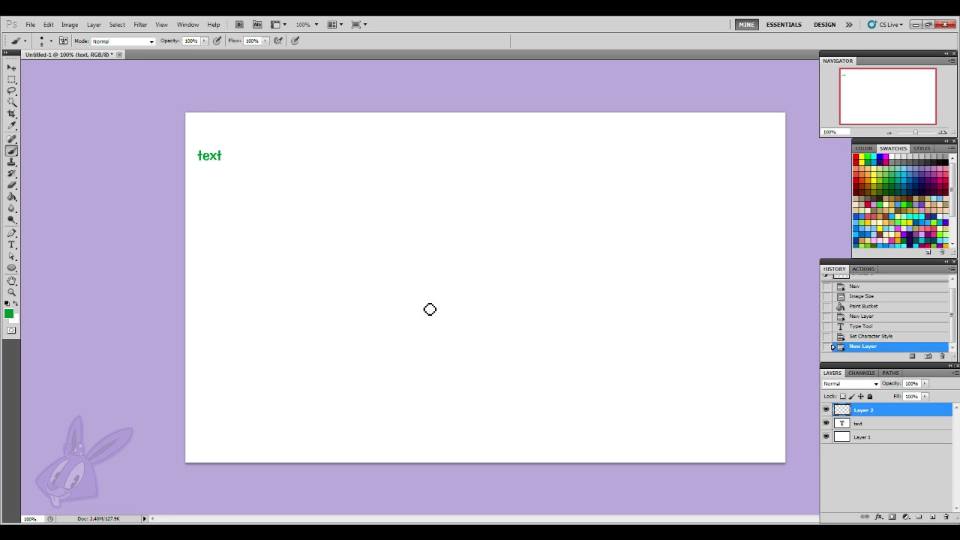
left_click_drag(195, 129, 222, 141)
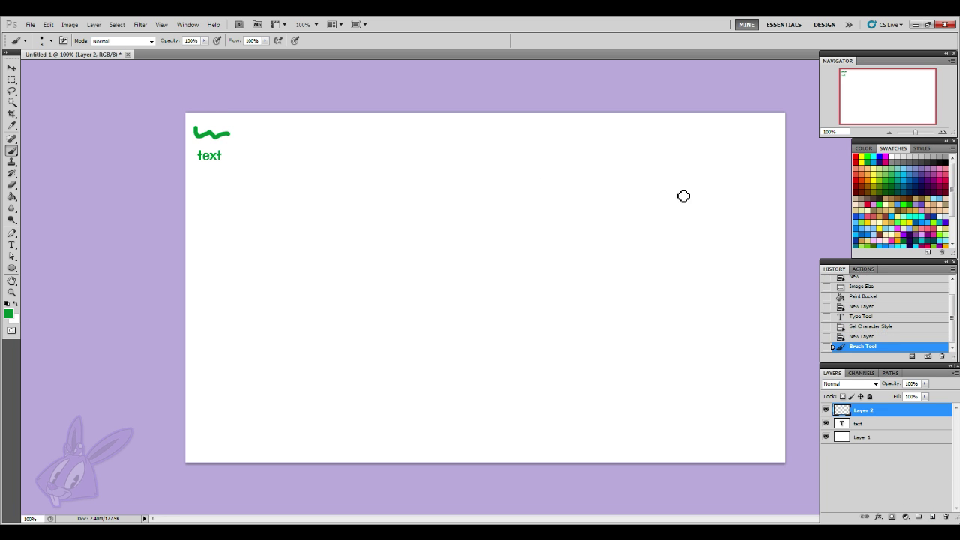
key("ctrl+z")
left_click(855, 158)
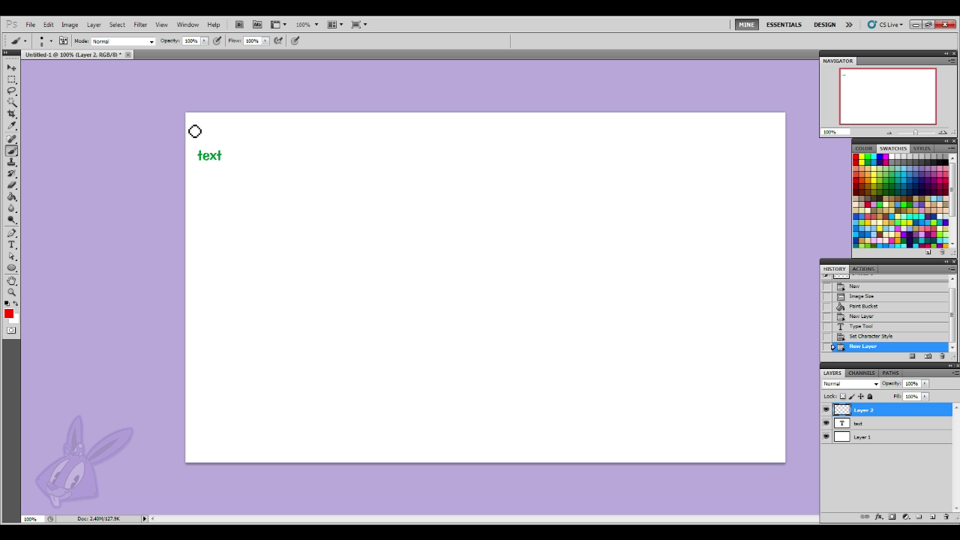
left_click_drag(192, 133, 240, 137)
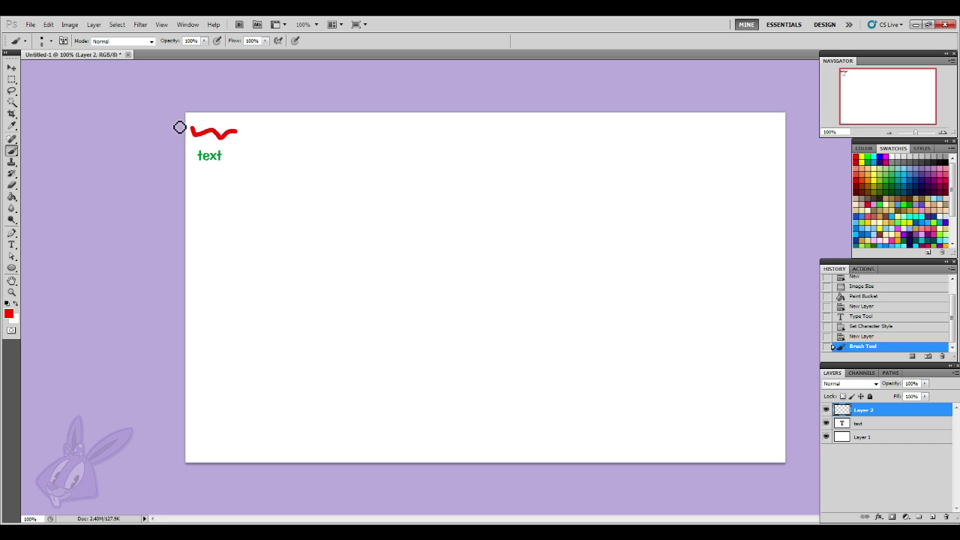
- Scale the stroke and text layers together to about 664% so they span most of the canvas
left_click(870, 423, "shift")
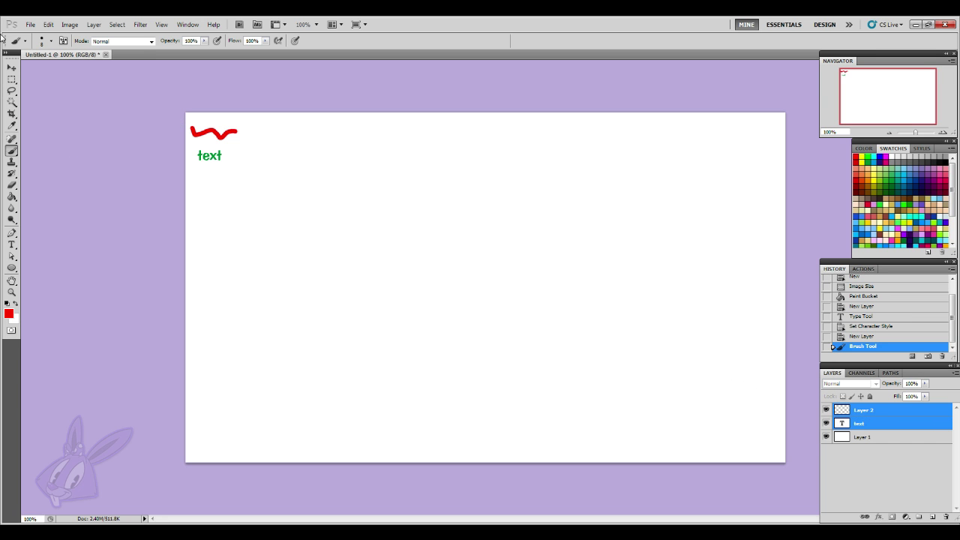
key("v")
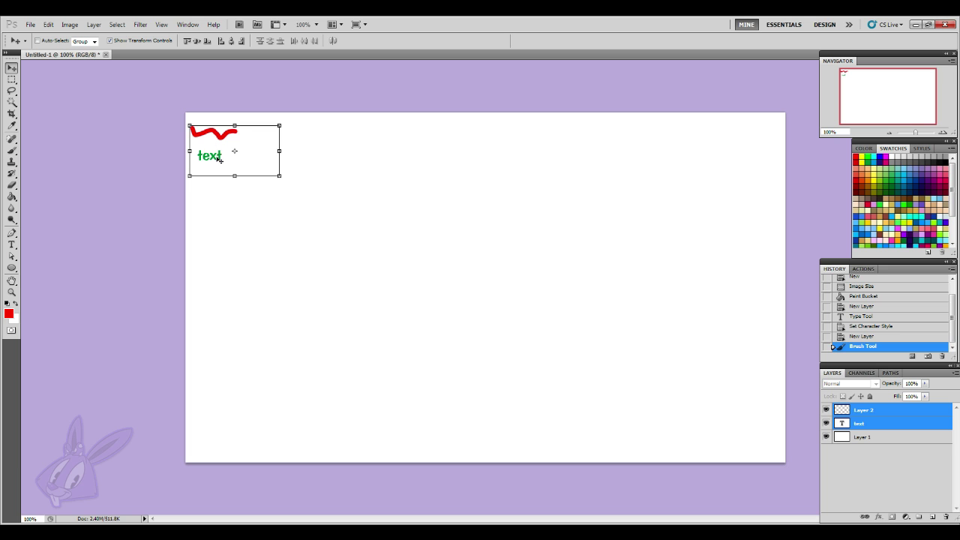
mouse_move(278, 177)
left_mouse_down()
mouse_move(428, 273)
mouse_move(728, 422)
mouse_move(777, 429)
mouse_move(790, 441)
left_mouse_up()
left_click(11, 67)
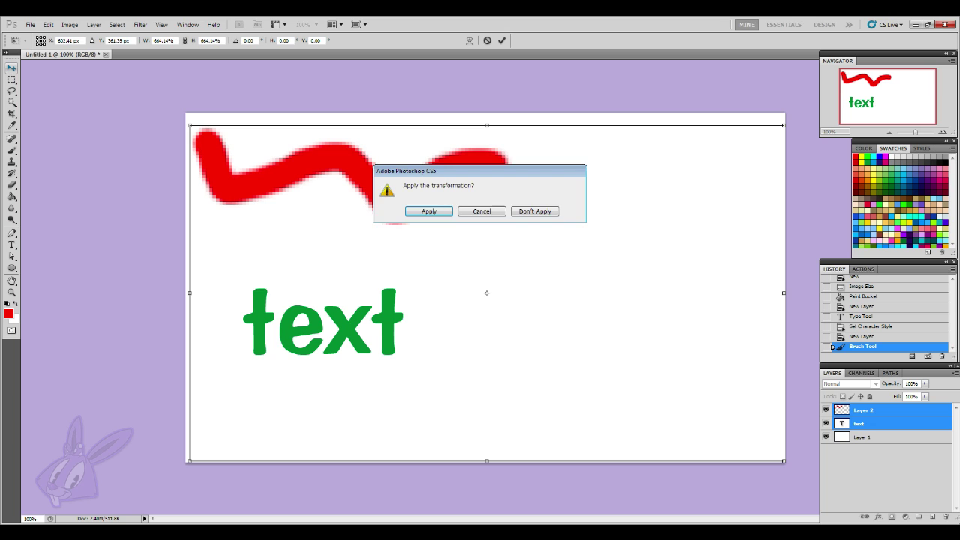
left_click(428, 211)
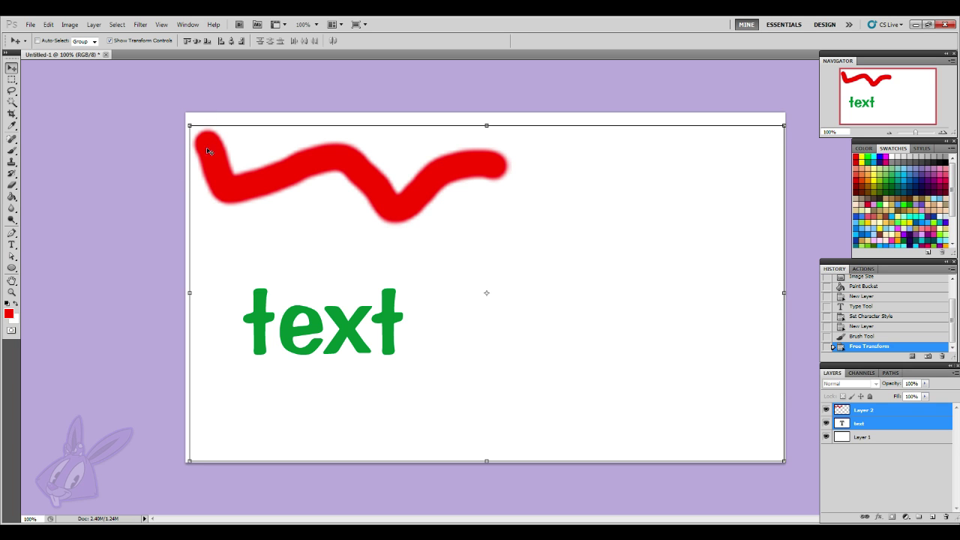
- Compare the enlarged stroke and text layers, and examine the red stroke's edge pixels at 3200% zoom
left_click(907, 413)
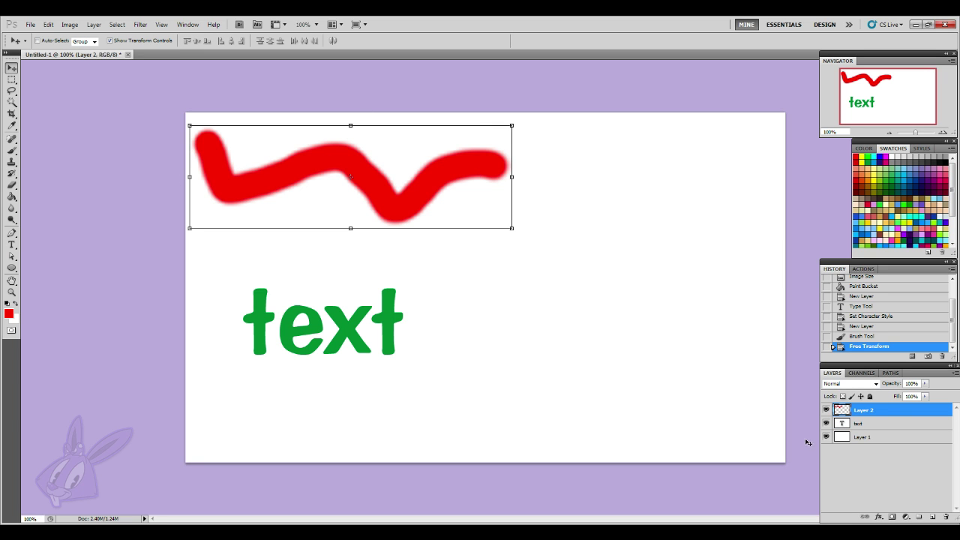
left_click(870, 424)
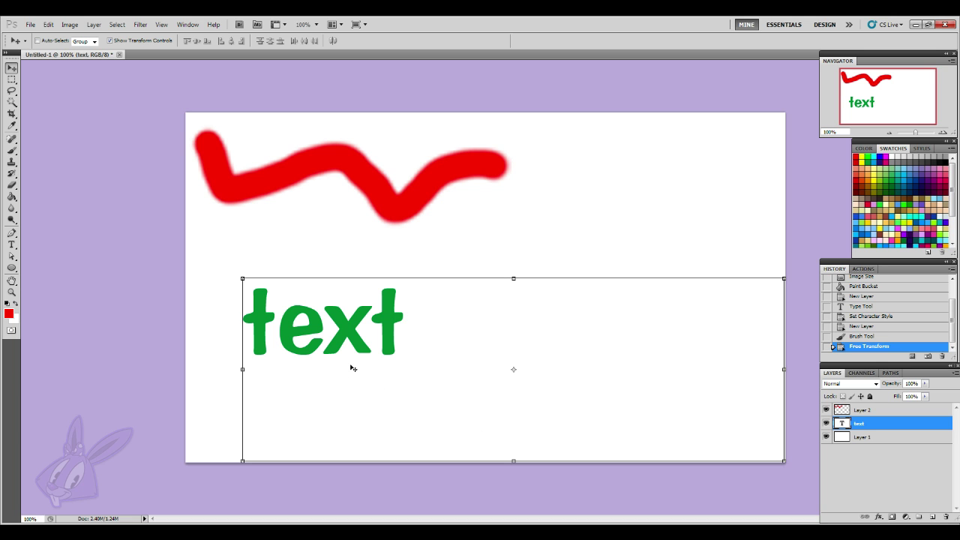
left_click(863, 410)
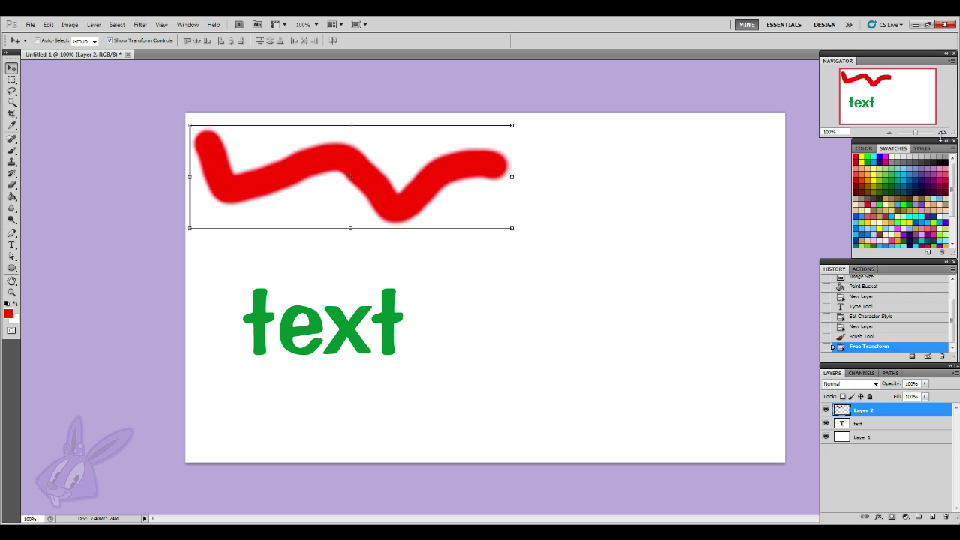
left_click_drag(915, 133, 951, 136)
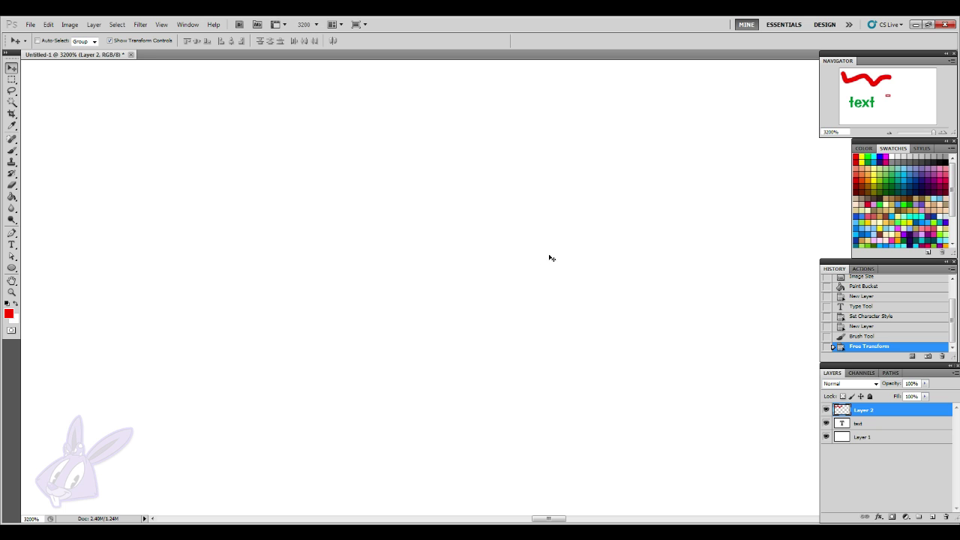
left_click_drag(545, 519, 210, 476)
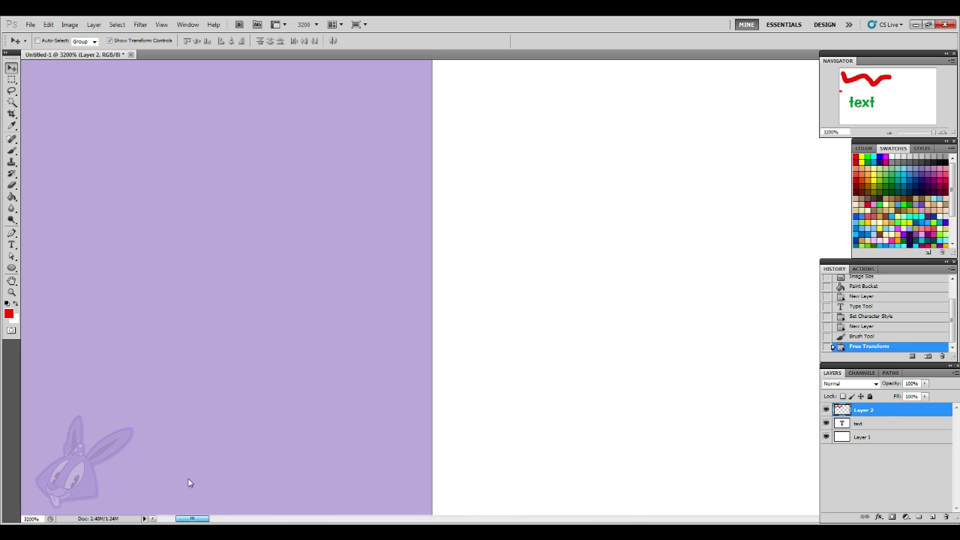
scroll(735, 317, "up", 2)
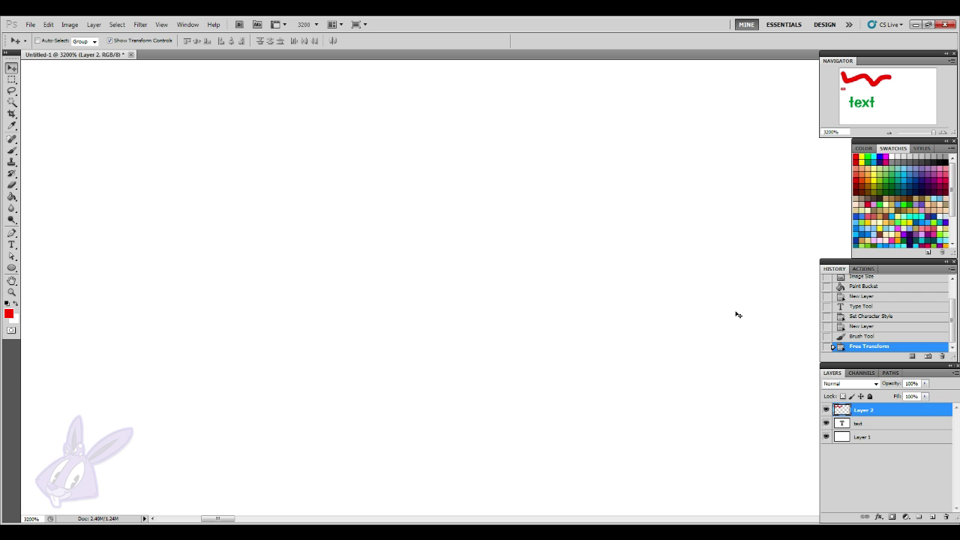
scroll(736, 314, "up", 4)
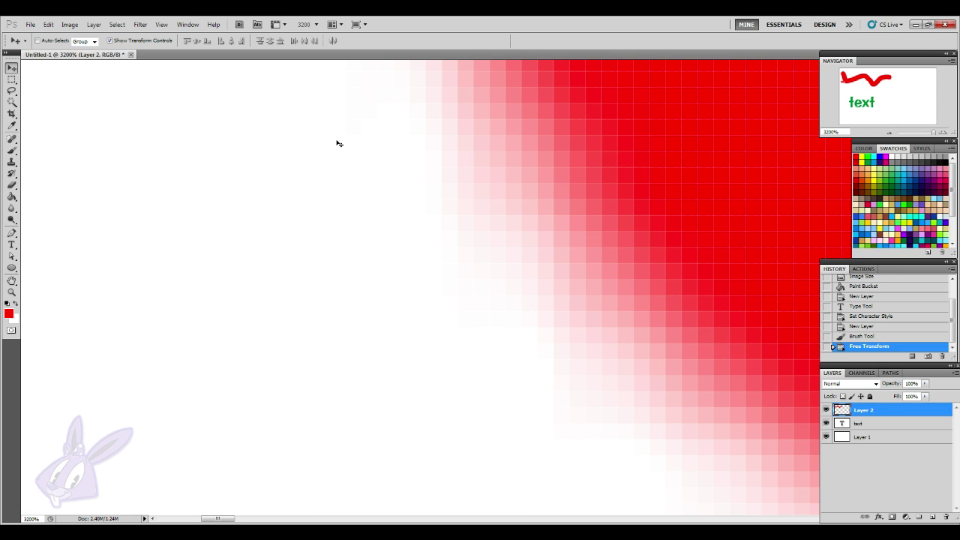
scroll(538, 240, "down", 8)
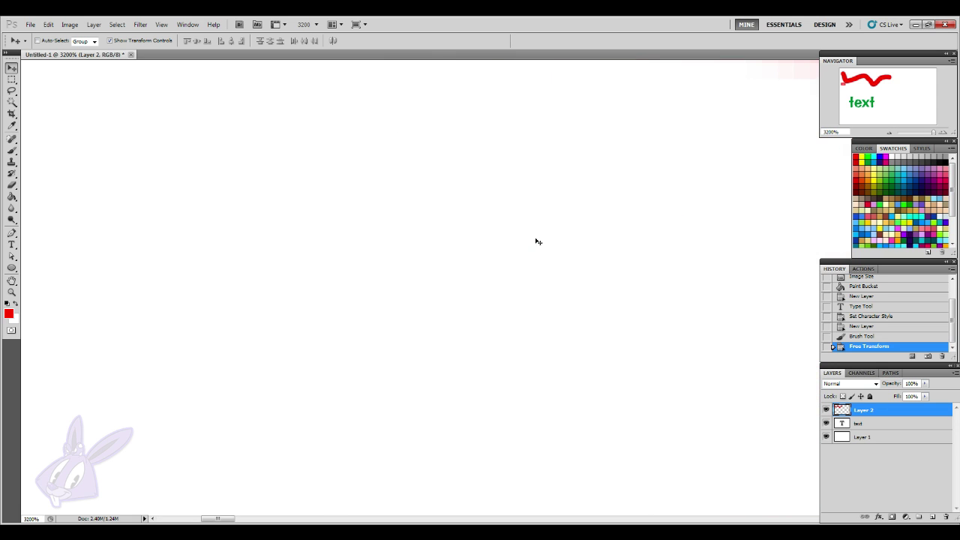
scroll(532, 248, "down", 5)
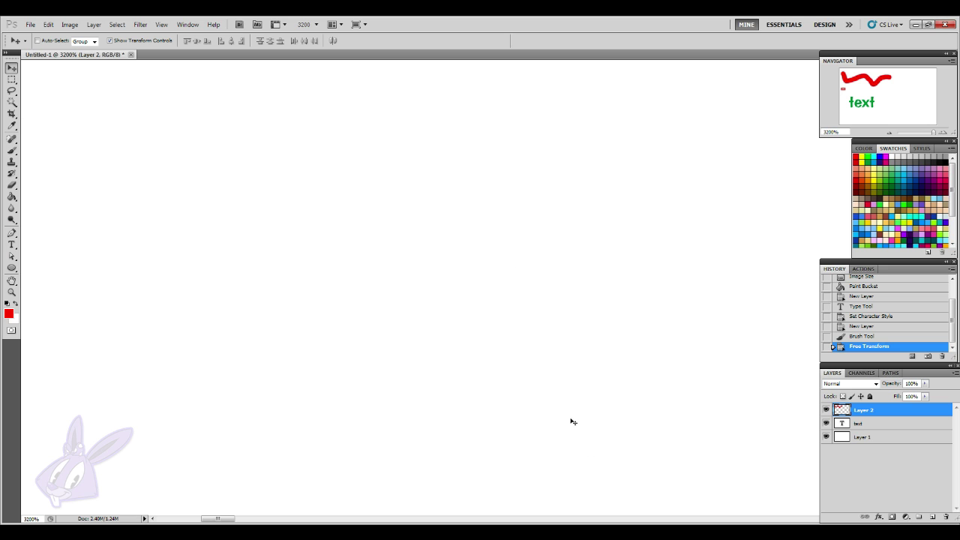
- Examine the edges of the enlarged green text at 3200% zoom and again at 600%
mouse_move(218, 520)
left_mouse_down()
mouse_move(188, 520)
mouse_move(219, 520)
left_mouse_up()
left_click(857, 100)
left_click(858, 100)
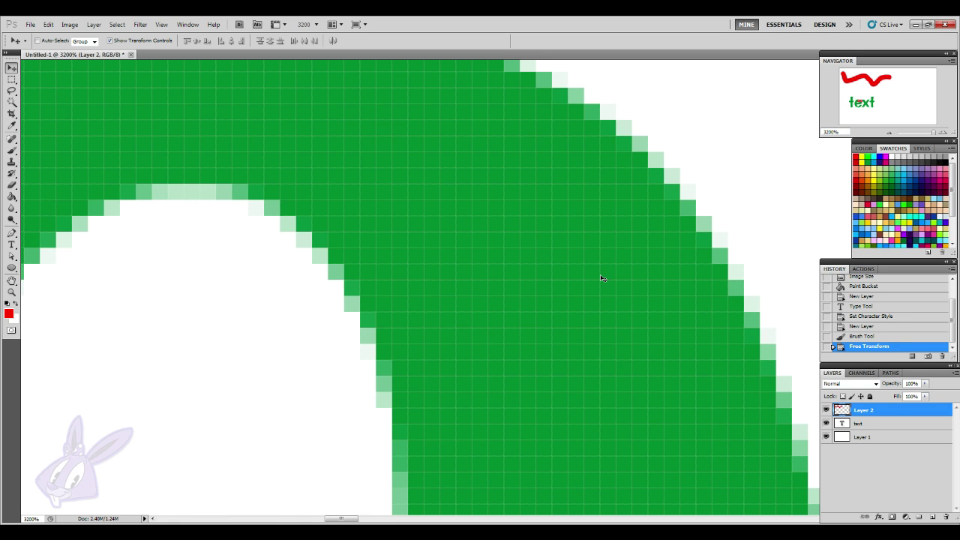
scroll(600, 278, "up", 5)
scroll(555, 310, "down", 5)
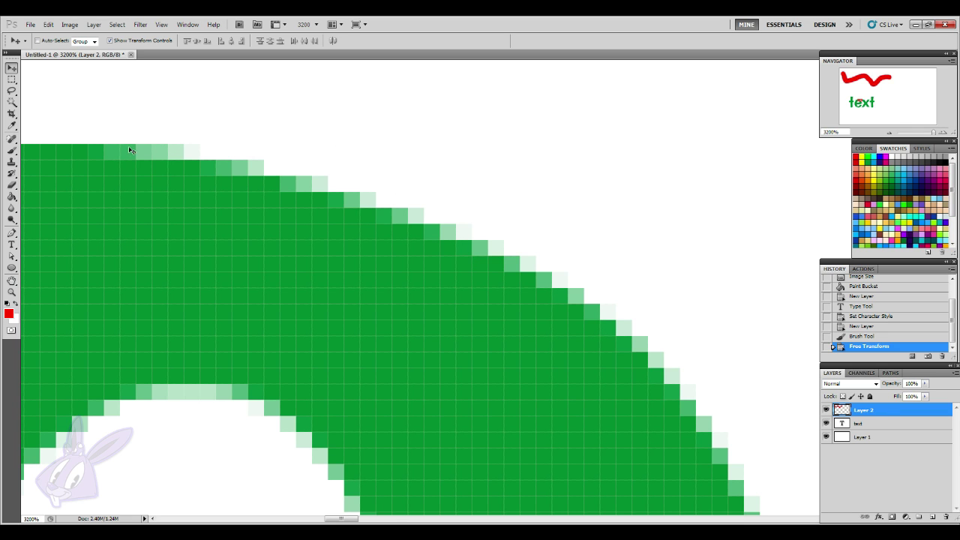
left_click(889, 133)
left_click(889, 133)
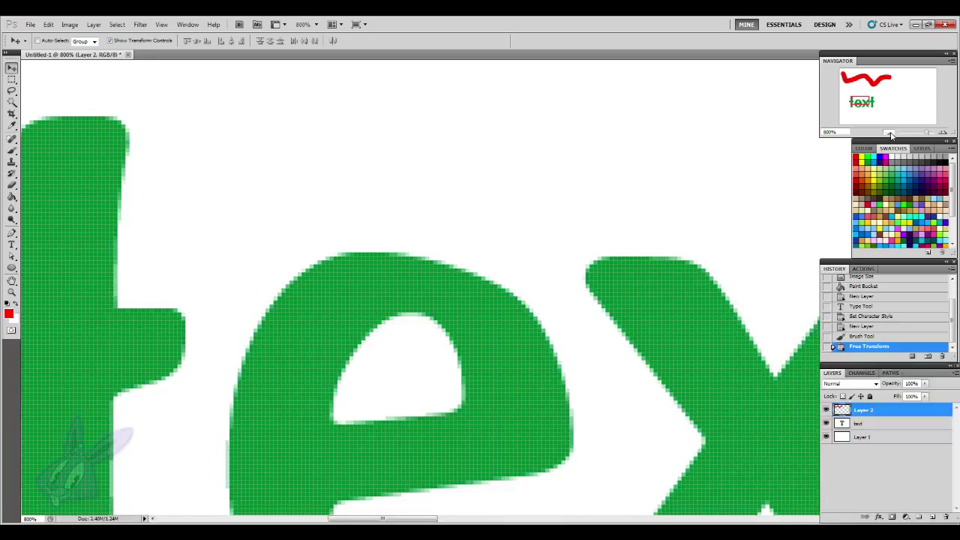
left_click(889, 133)
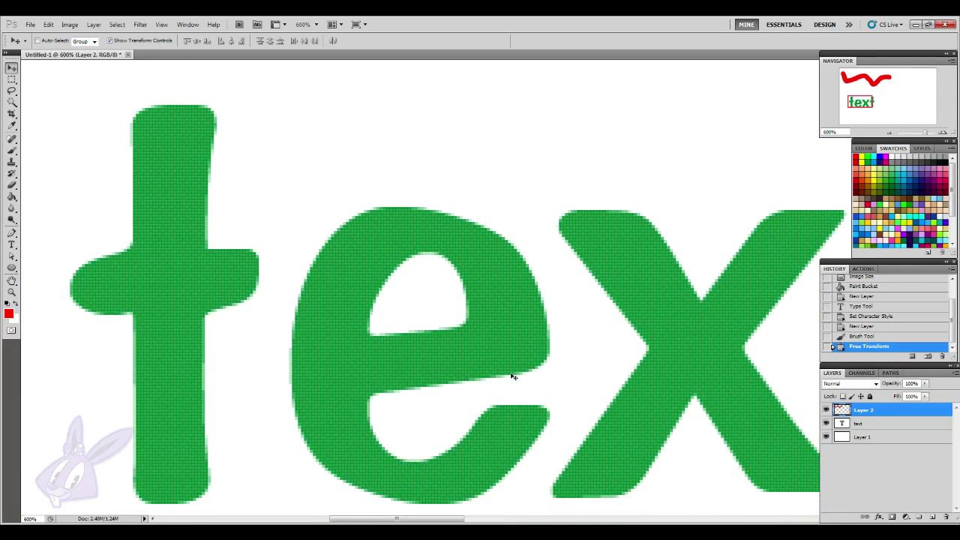
- Examine the green text's edges from 600% down to 300% zoom, and compare it with the red stroke at 100%
scroll(513, 376, "down", 2)
scroll(546, 353, "up", 1)
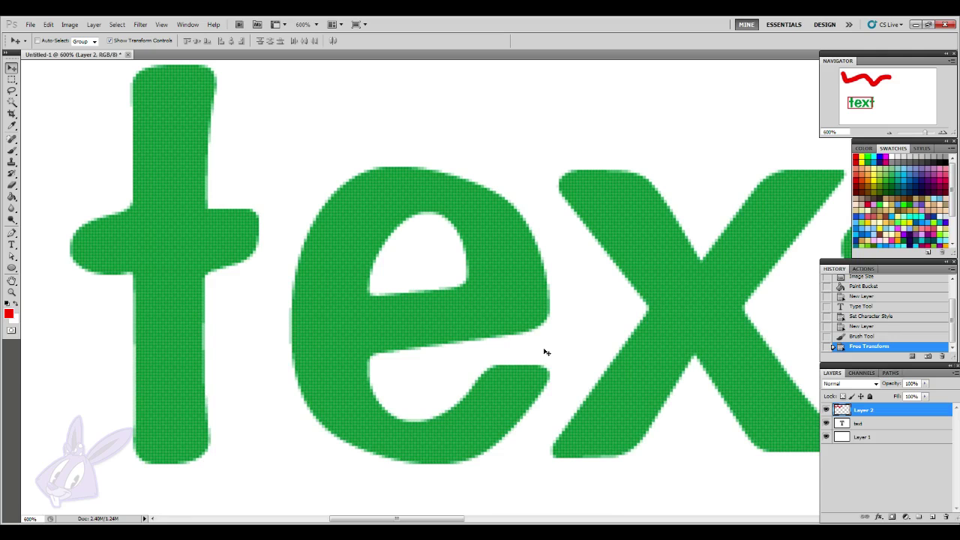
scroll(546, 352, "up", 2)
left_click(888, 134)
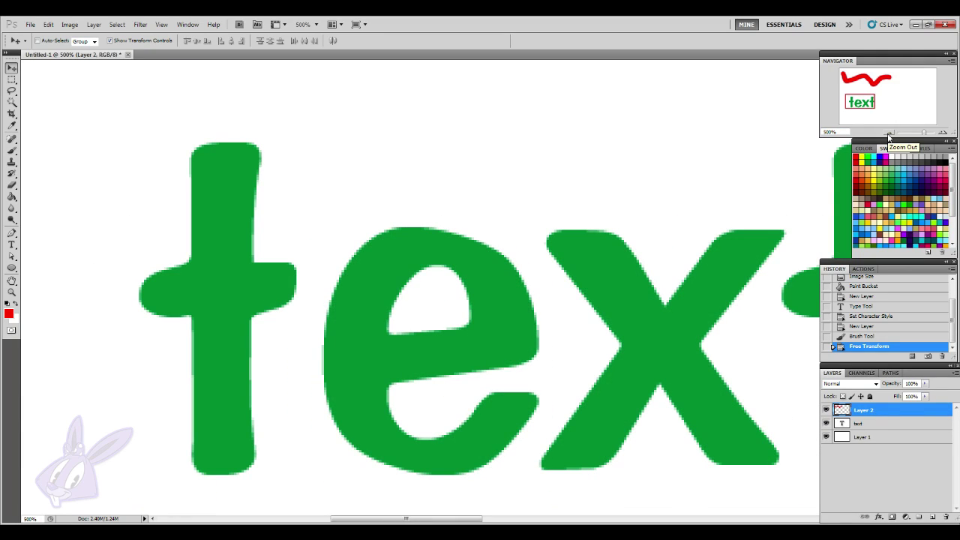
scroll(746, 272, "up", 10)
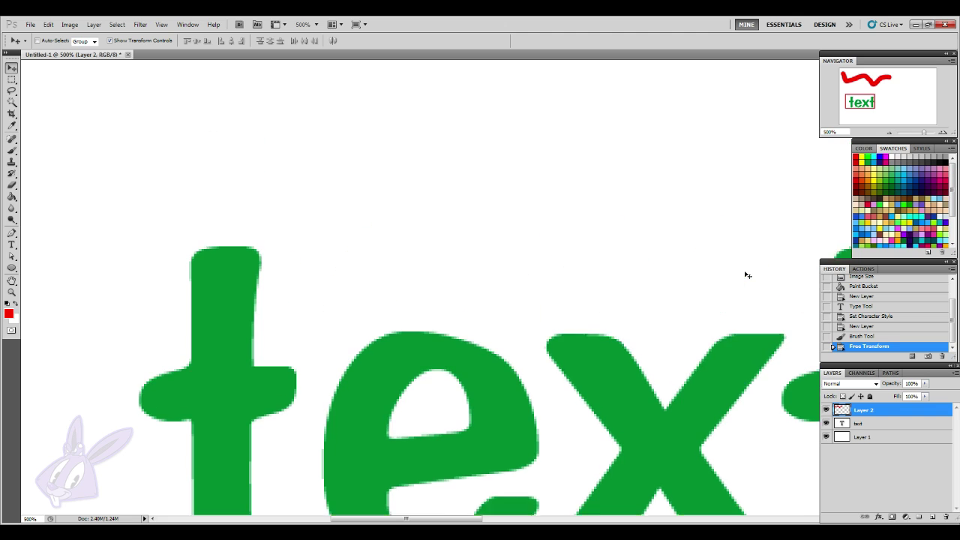
scroll(748, 267, "down", 4)
scroll(746, 267, "down", 3)
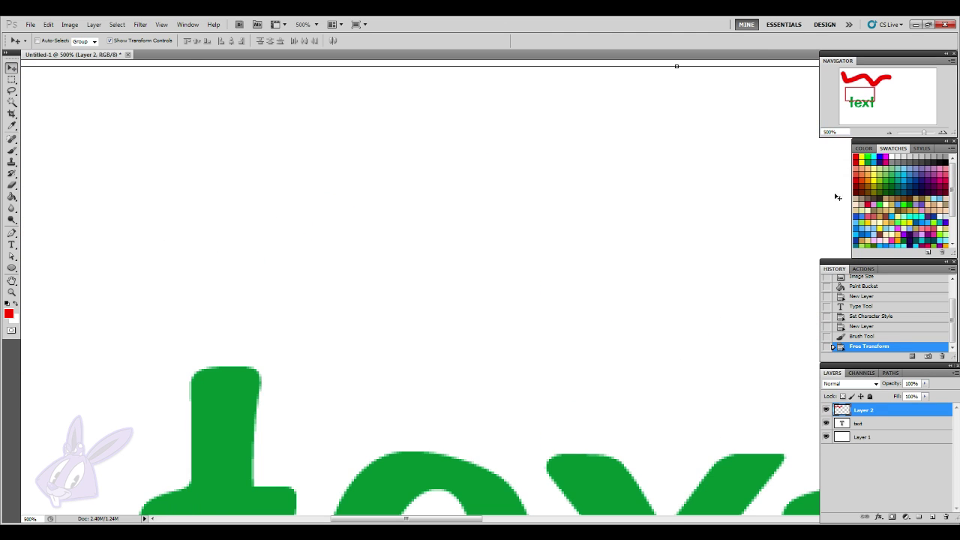
left_click(890, 132)
left_click(890, 132)
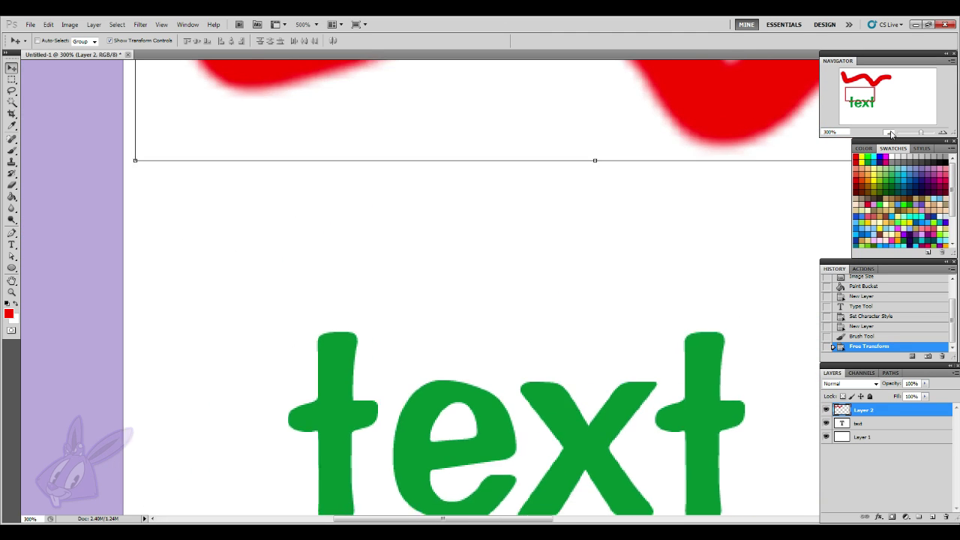
left_click(890, 133)
left_click(890, 133)
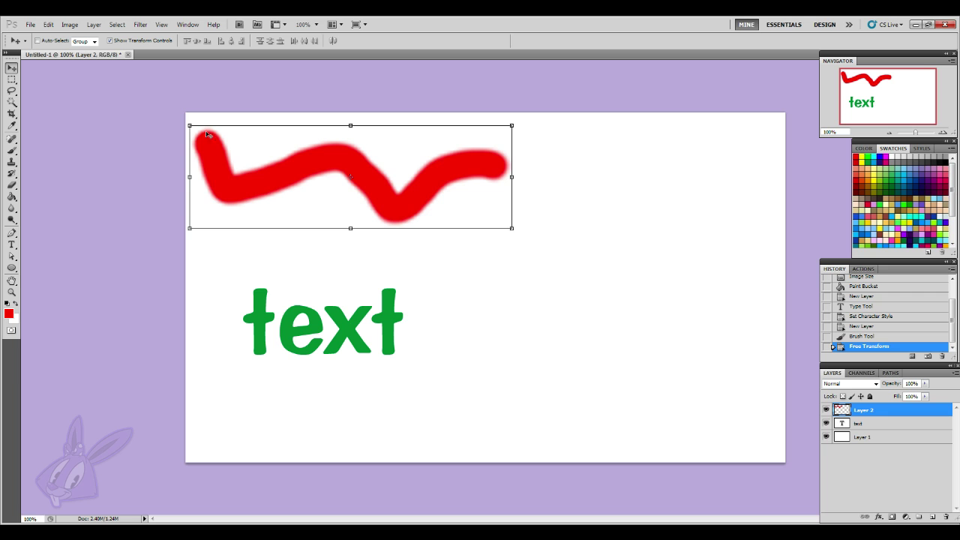
- Move the red stroke slightly inward from the canvas corner, reposition the text just beneath it, and apply the transformation
mouse_move(226, 173)
left_mouse_down()
mouse_move(275, 189)
mouse_move(256, 185)
left_mouse_up()
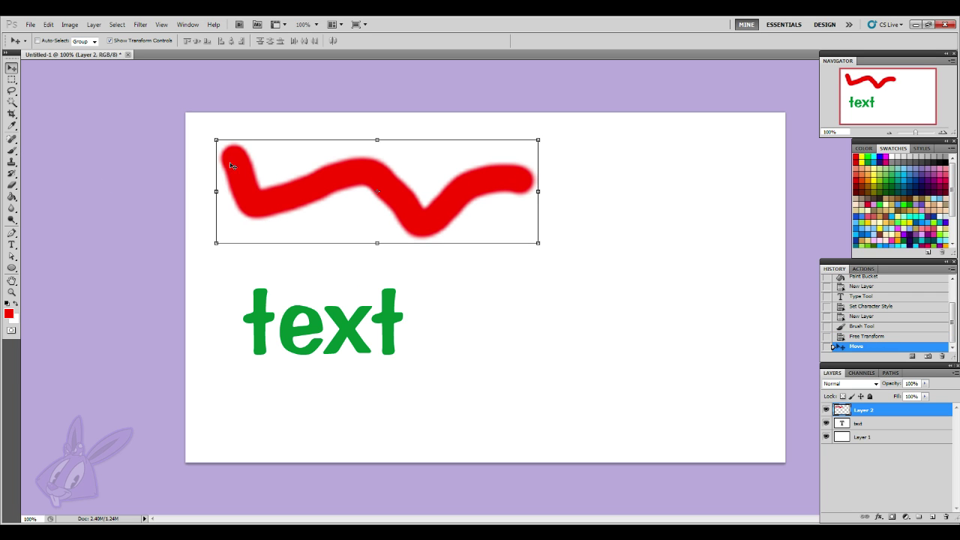
left_click(901, 425)
left_click_drag(242, 278, 429, 338)
left_click_drag(582, 429, 359, 326)
left_click(11, 80)
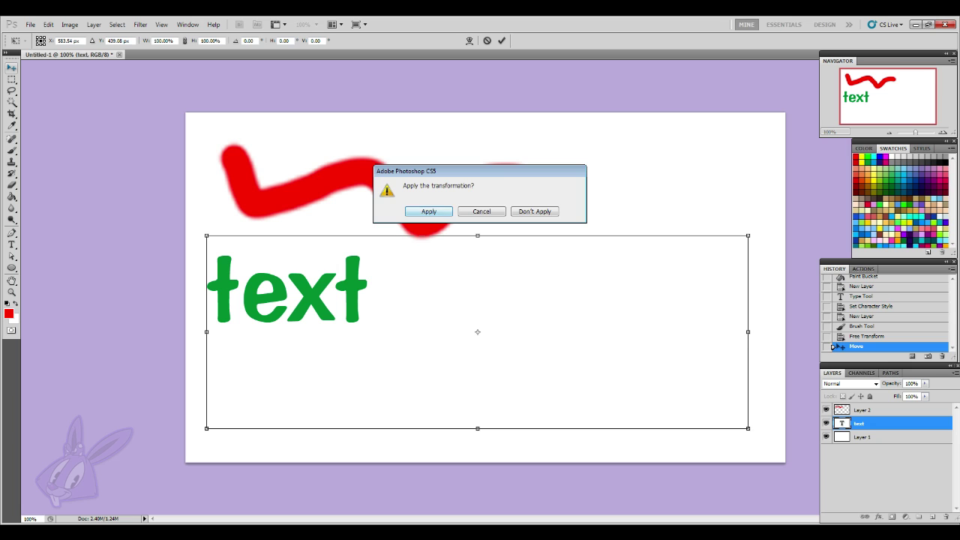
left_click(425, 211)
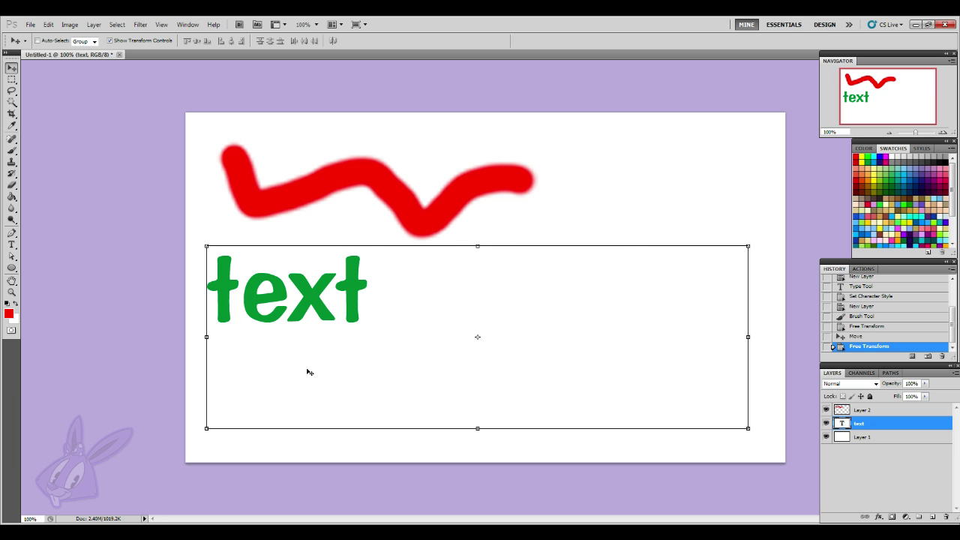
- Hide the text and red stroke layers and add a new empty layer above them
left_click(899, 413)
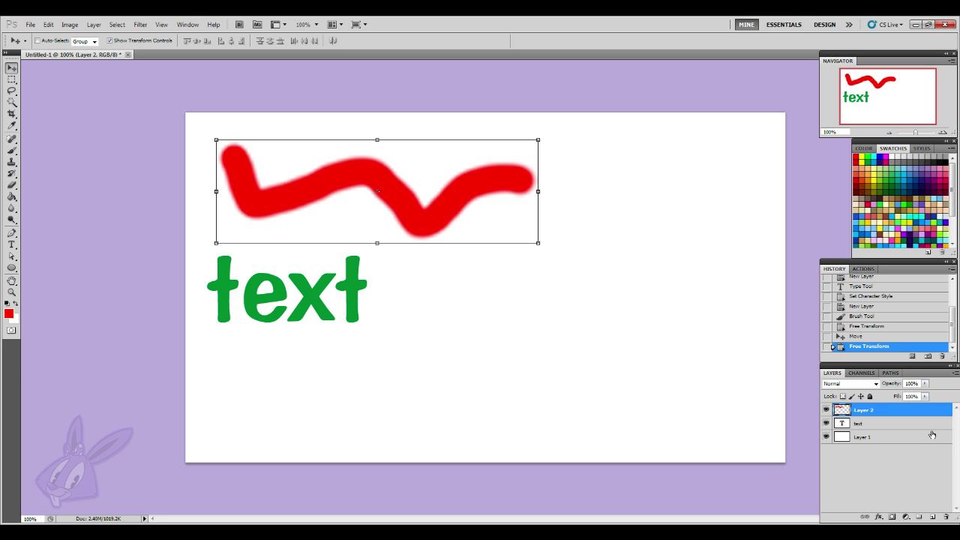
left_click(825, 423)
left_click(826, 409)
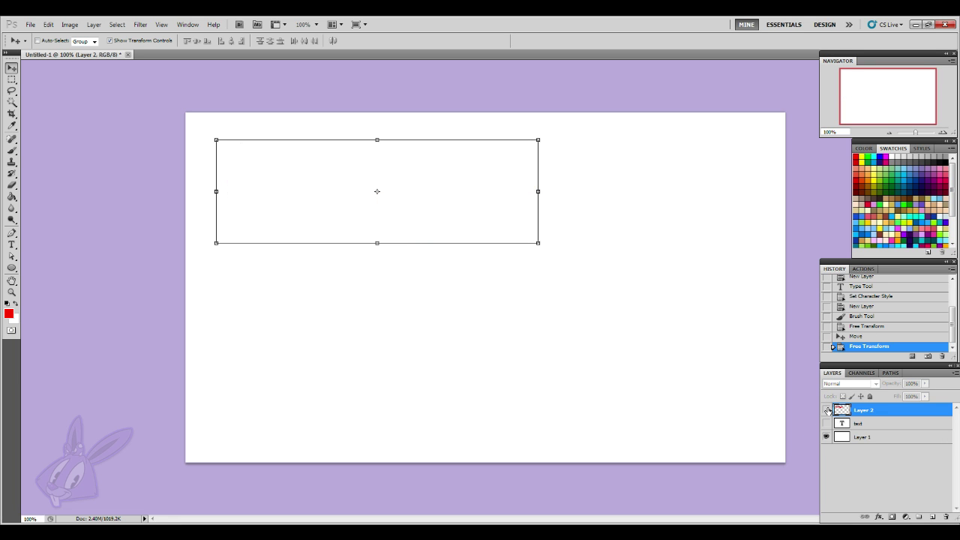
key("alt+Tab")
left_click(932, 516)
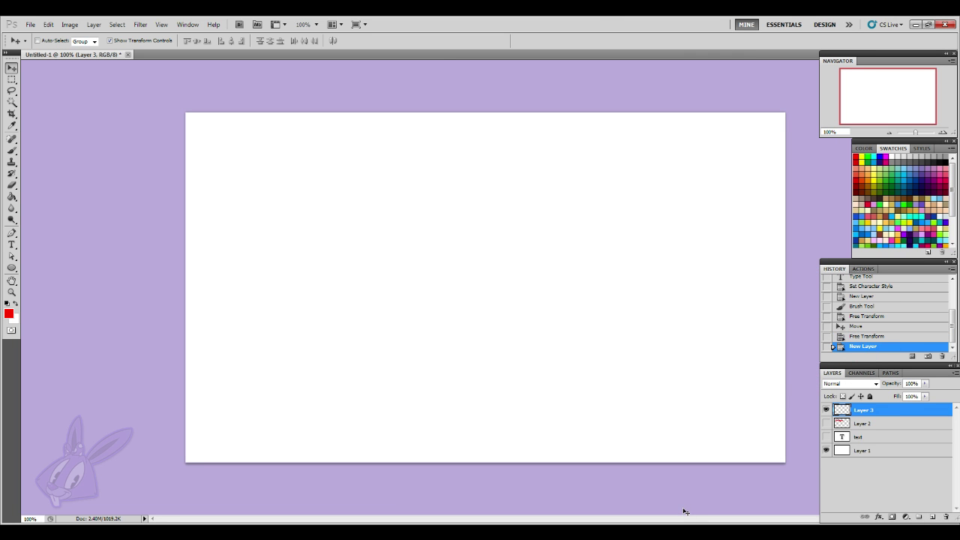
- Set the Pen tool to draw shape layers with a magenta fill
left_click(11, 269)
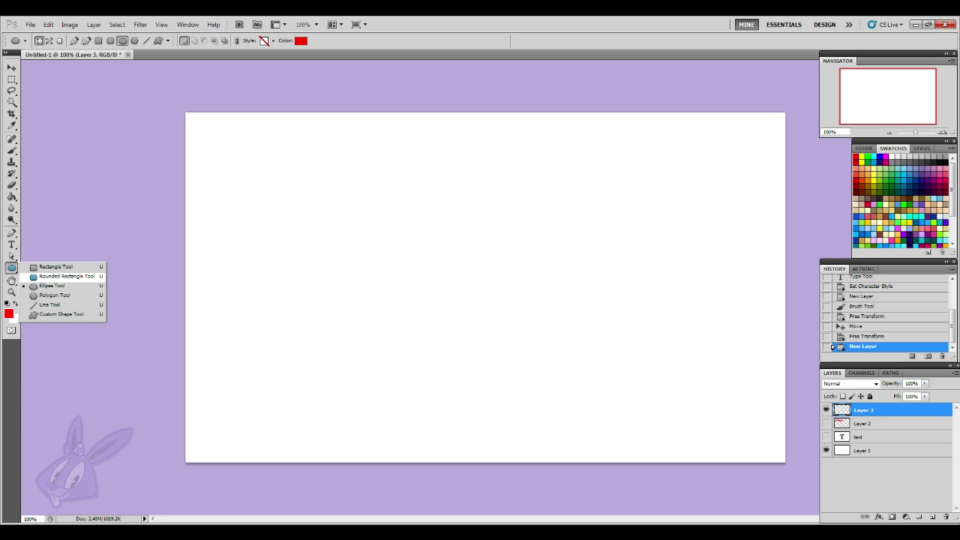
left_click(11, 234)
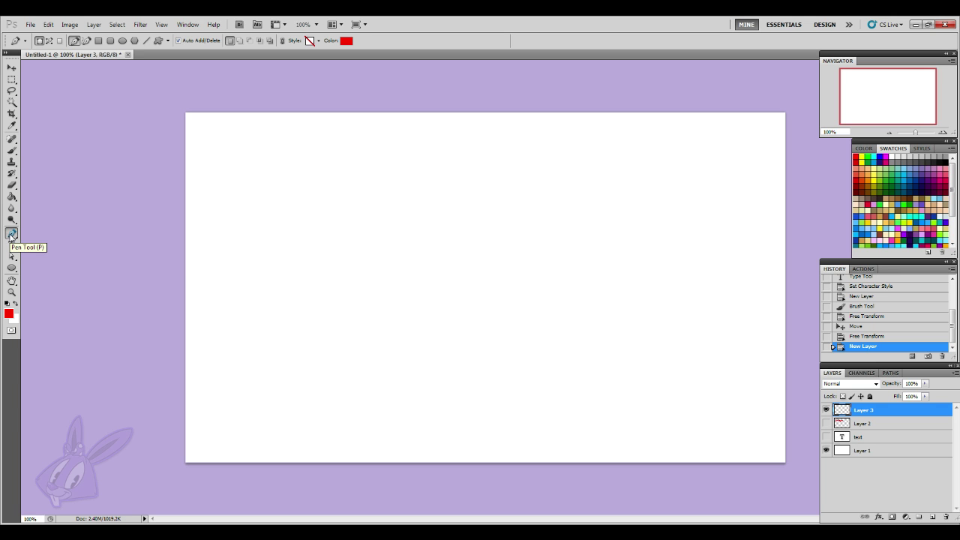
left_click(11, 268)
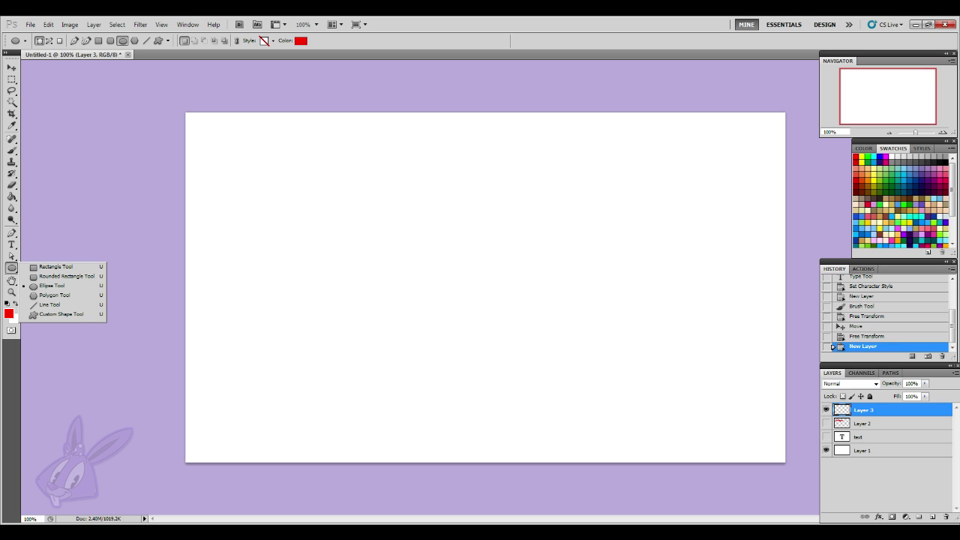
left_click(11, 233)
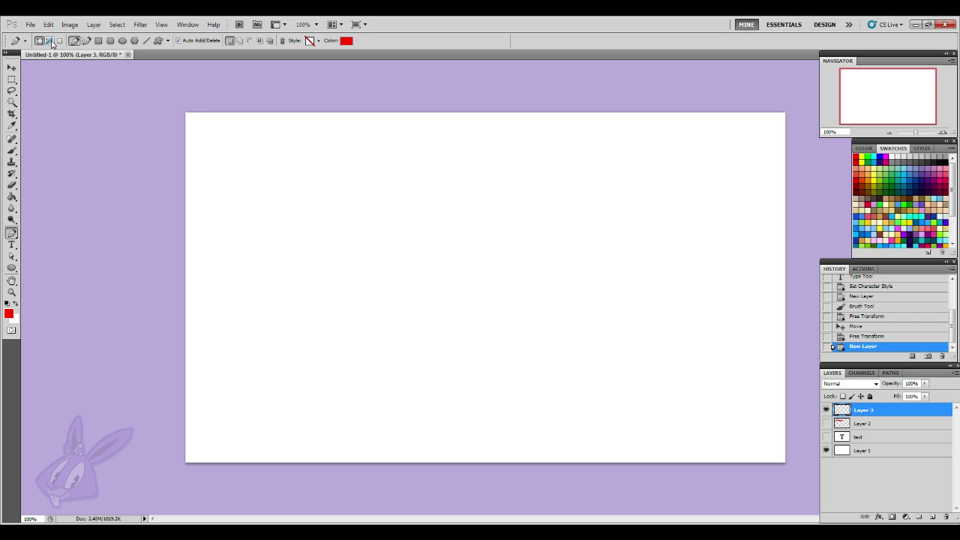
left_click(50, 41)
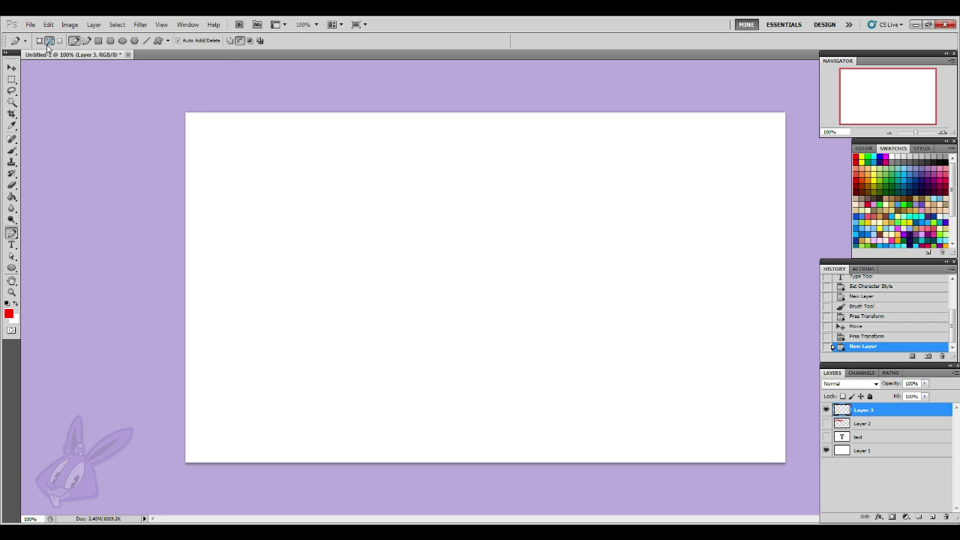
left_click(39, 42)
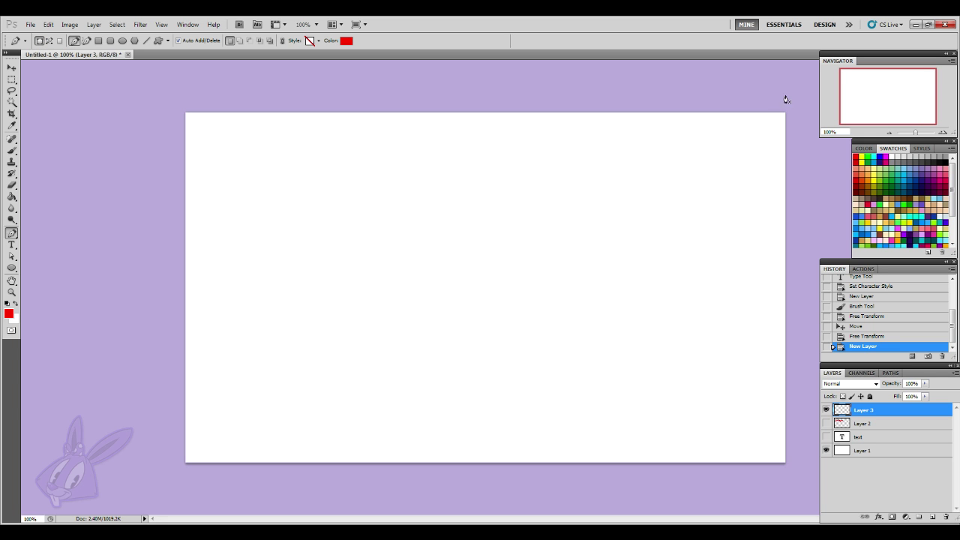
scroll(897, 207, "down", 3)
left_click(898, 203)
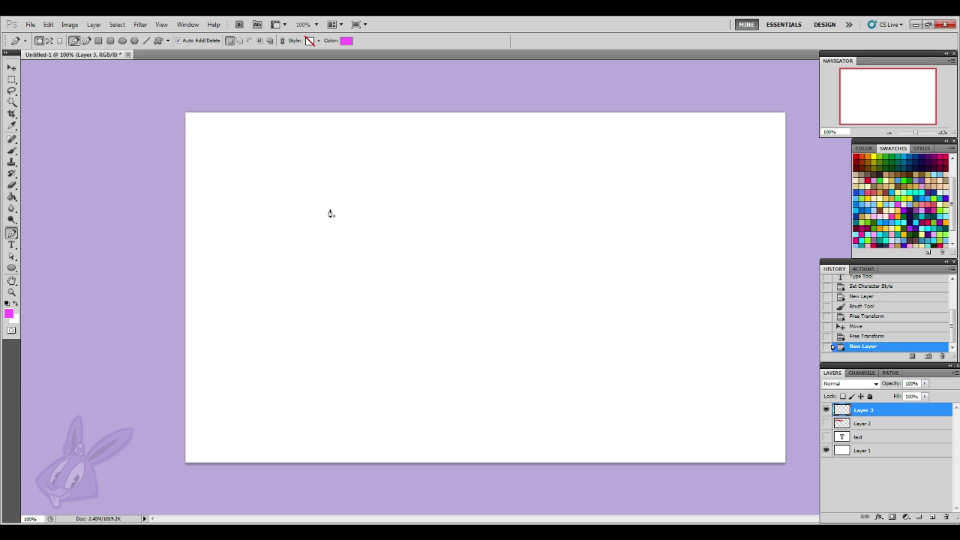
- Draw a closed six-point magenta polygon with straight edges using the Pen tool, and delete its layer
left_click(287, 180)
left_click(380, 163)
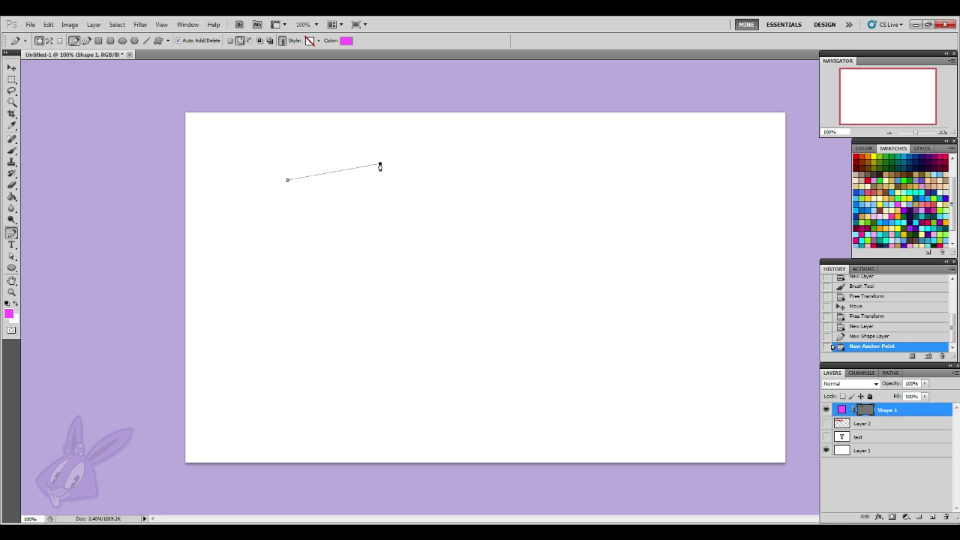
left_click(404, 258)
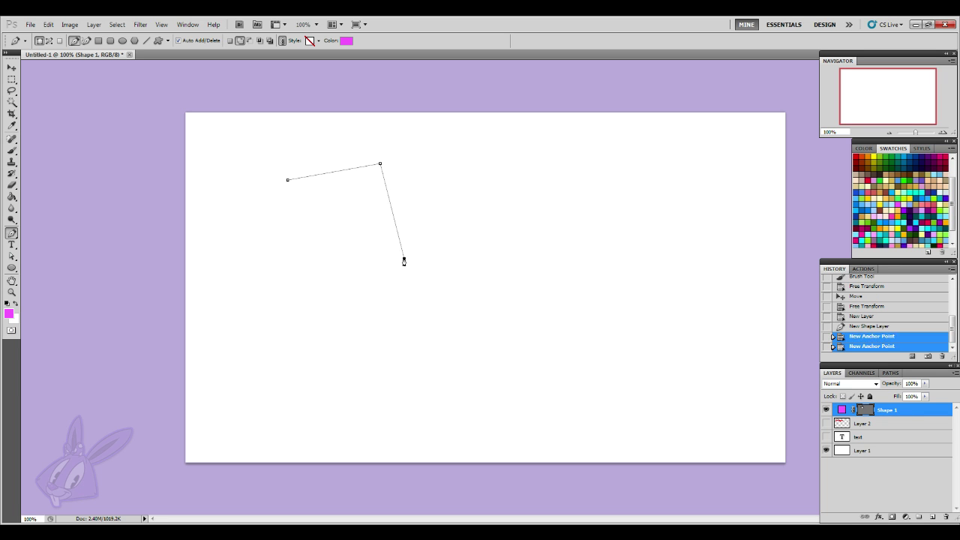
left_click(297, 263)
left_click(336, 218)
left_click(277, 201)
left_click(288, 182)
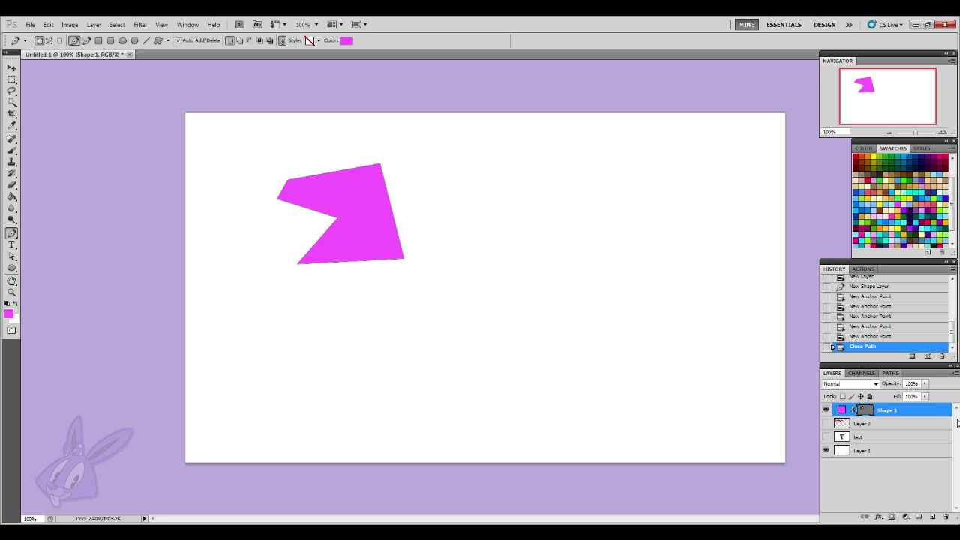
key("Delete")
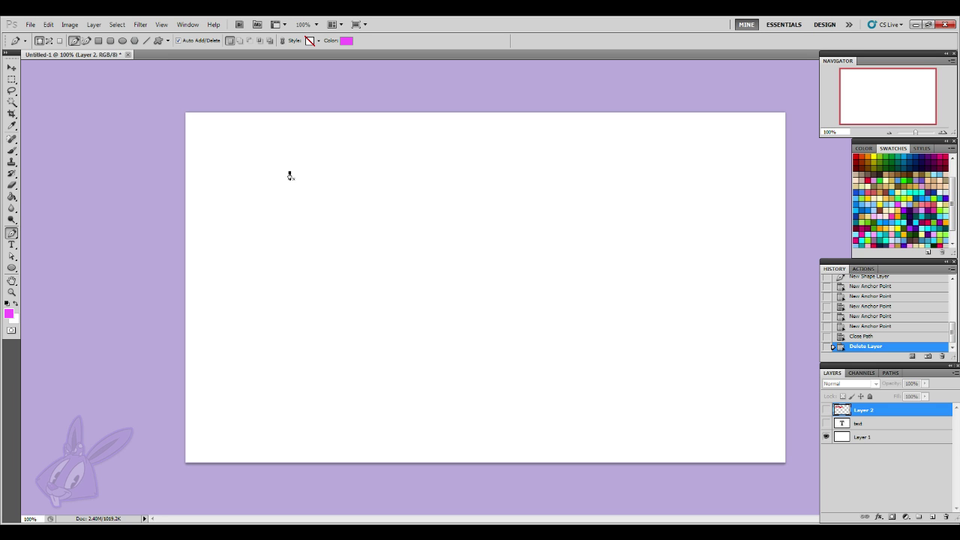
- Draw a closed, curved magenta bean-like shape with smooth anchor points using the Pen tool, with a notch in its underside
left_click_drag(290, 174, 318, 162)
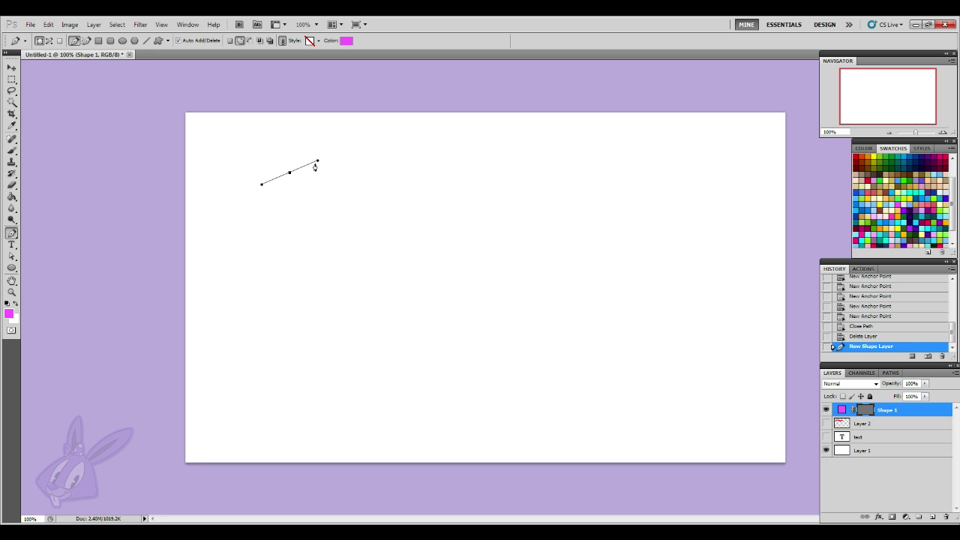
left_click_drag(388, 165, 406, 181)
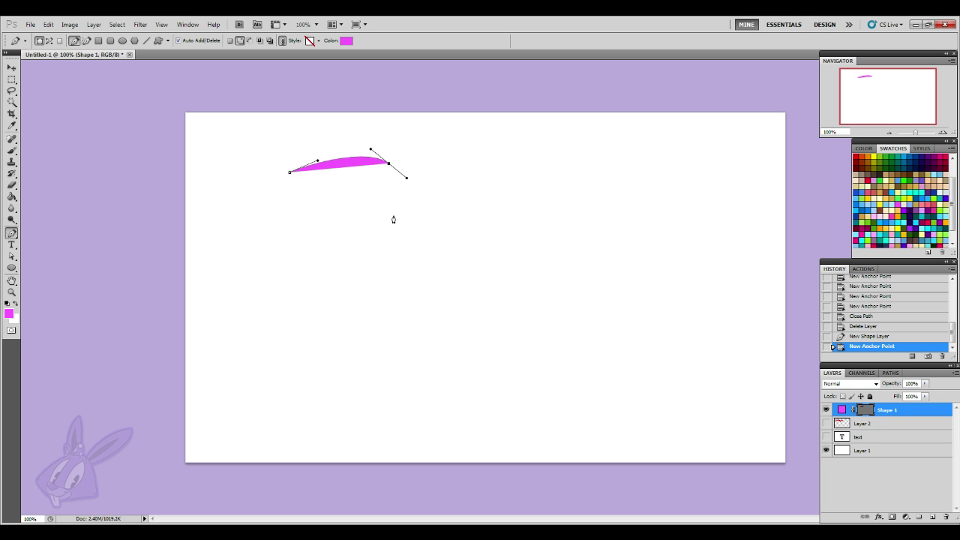
left_click_drag(374, 208, 307, 194)
left_click_drag(300, 235, 278, 238)
left_click_drag(255, 200, 261, 176)
left_click(291, 176)
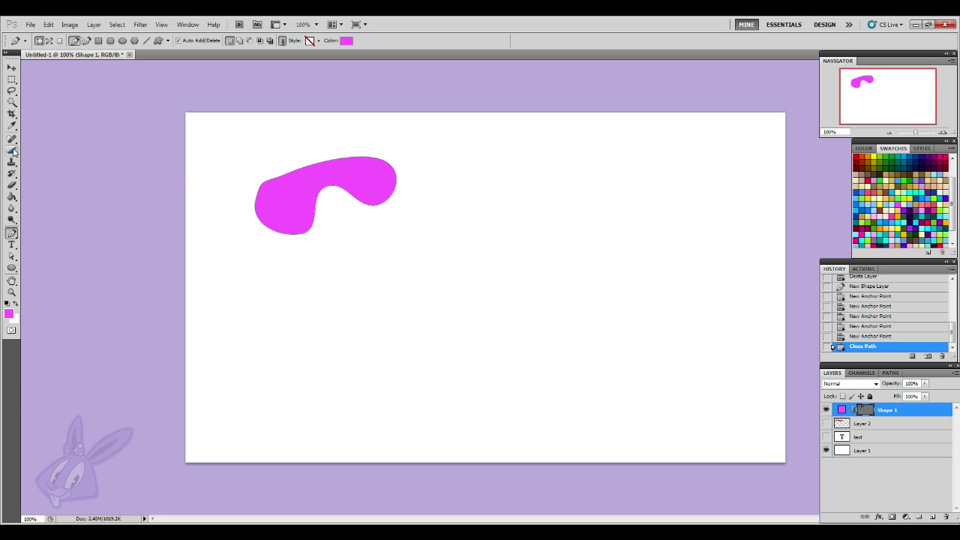
- With the Direct Selection tool, pull the shape's lower lobe down, its right lobe outward, and bulge the upper-right segment
left_click(12, 258)
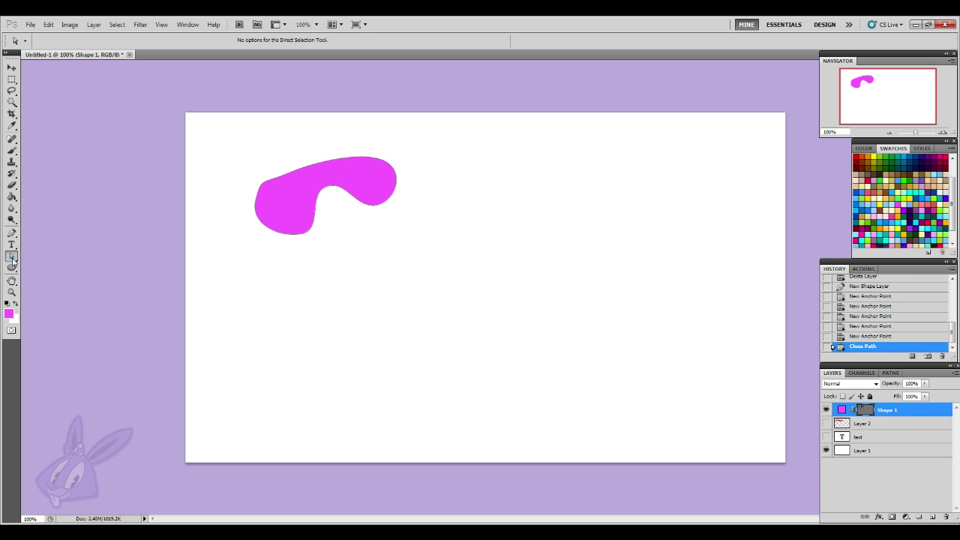
left_click(12, 259)
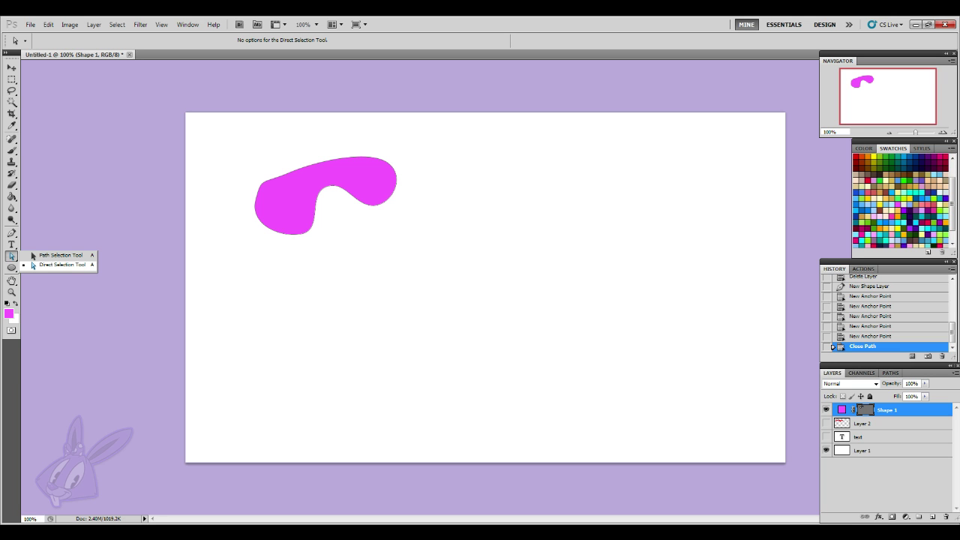
left_click(60, 265)
left_click(299, 173)
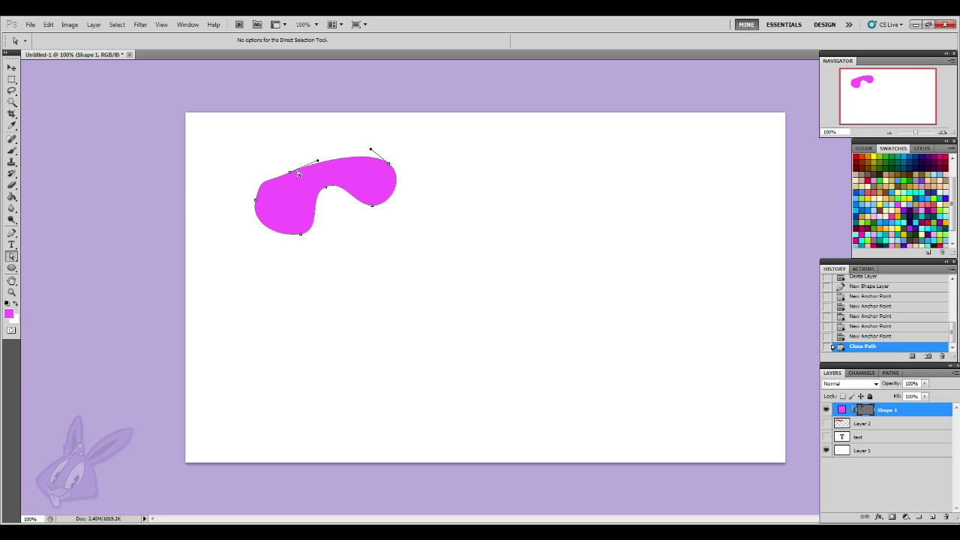
left_click_drag(299, 235, 290, 292)
left_click_drag(374, 207, 432, 234)
left_click_drag(394, 169, 414, 145)
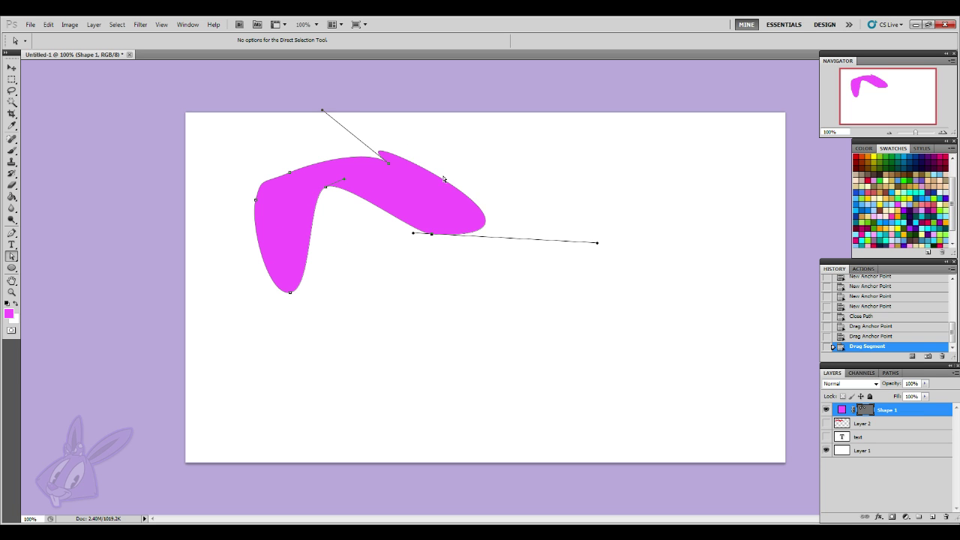
- Retract the upper-right point's direction handle, lower the inner notch point, and raise the upper-left anchor point to round the top
left_click_drag(323, 112, 389, 162)
left_click_drag(328, 189, 336, 209)
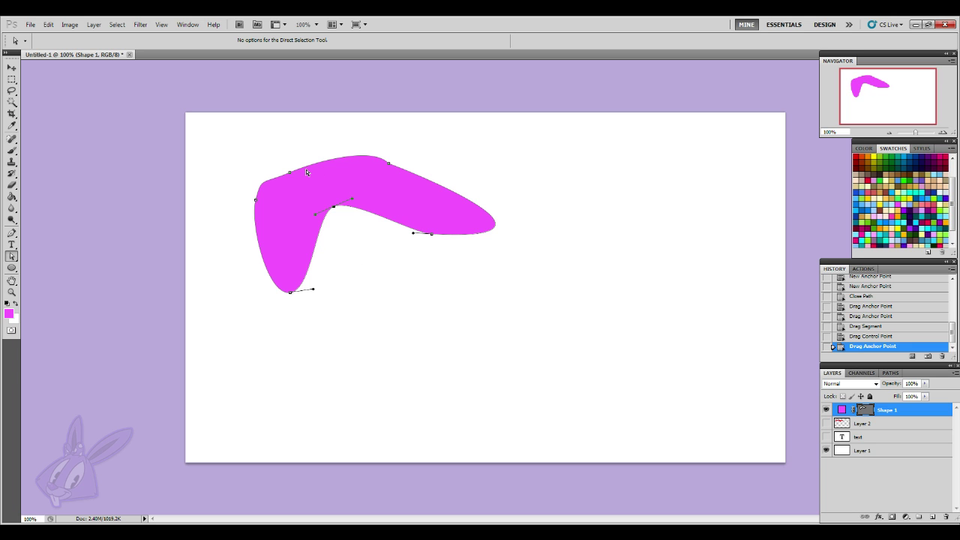
left_click_drag(291, 174, 298, 144)
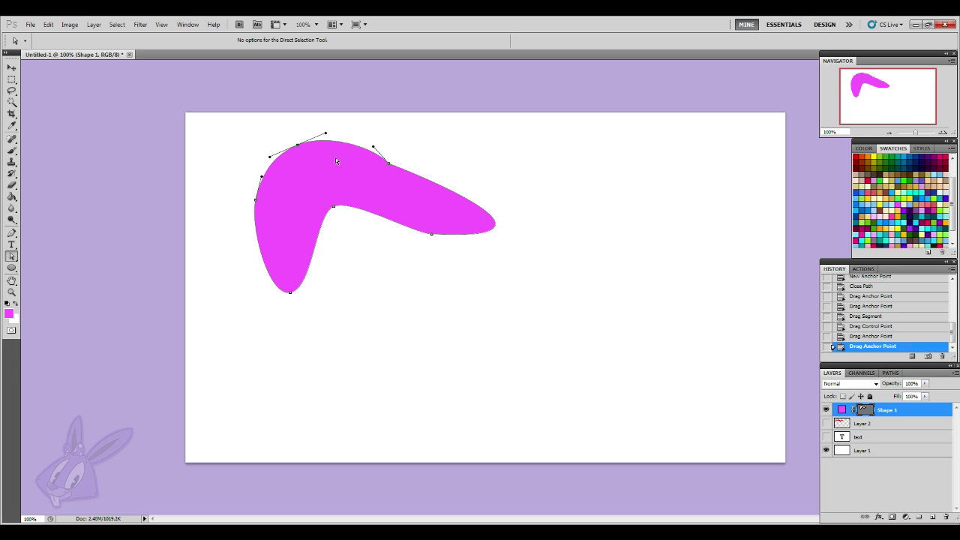
- Shift the shape's upper-right anchor point outward and delete that anchor point
left_click_drag(390, 167, 420, 169)
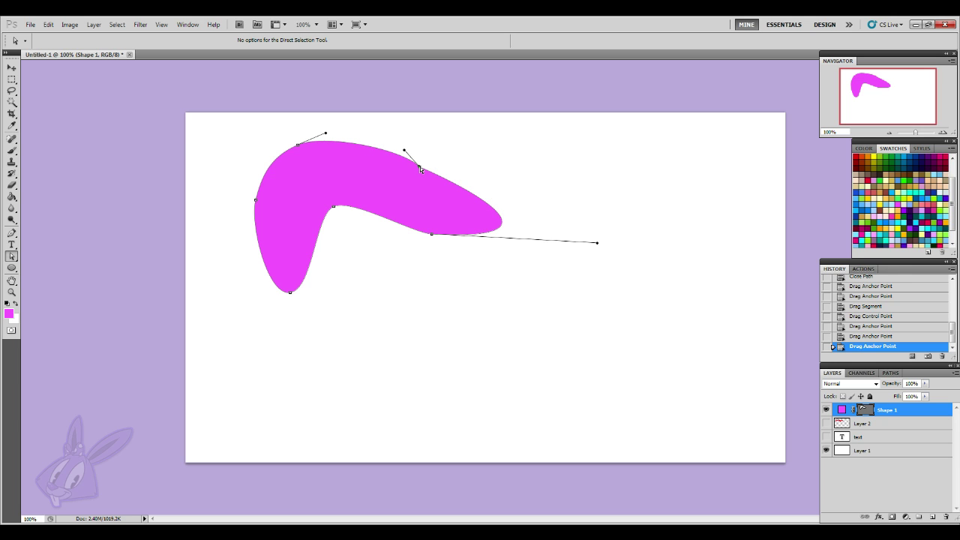
right_click(421, 170)
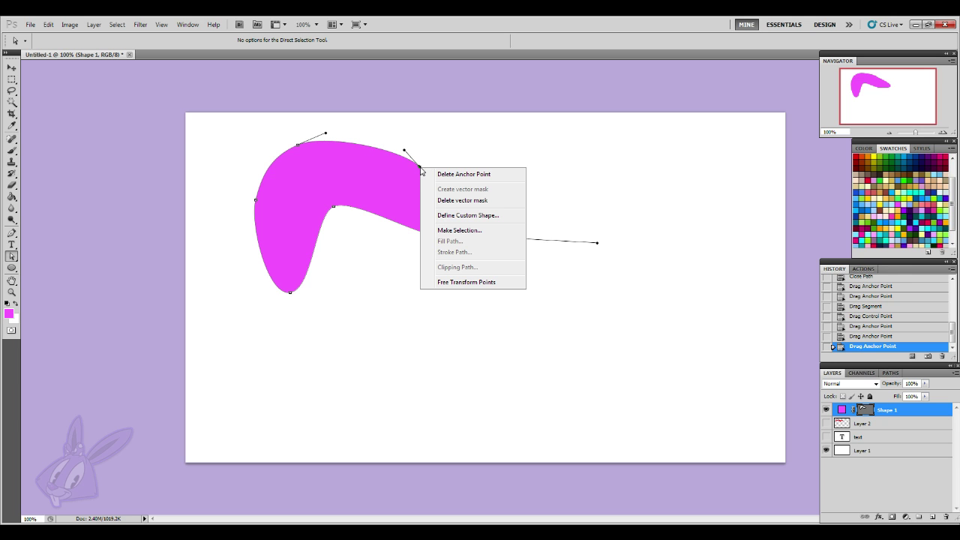
left_click(502, 176)
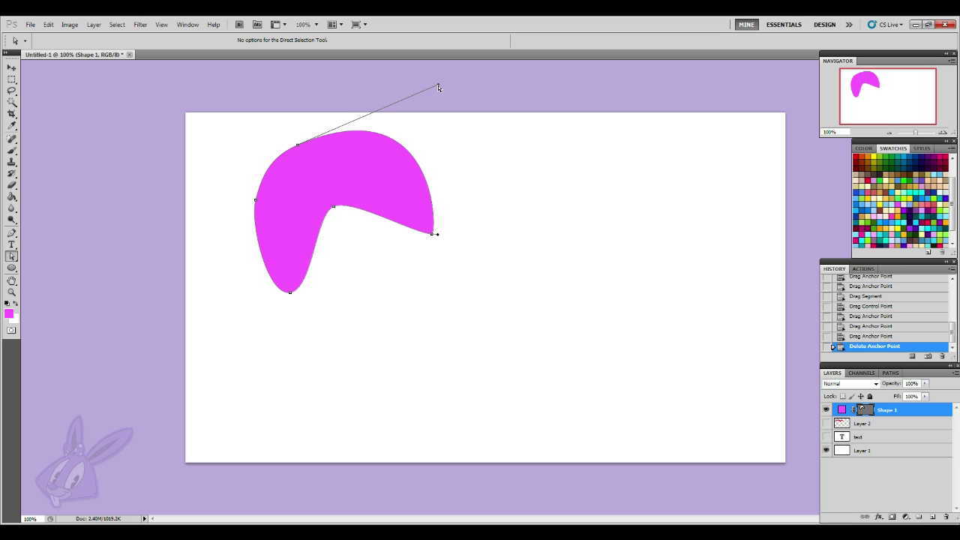
- Flatten the shape's upper-right curve and round the right lobe by adjusting the direction handles of the top and right anchor points
left_click(421, 134)
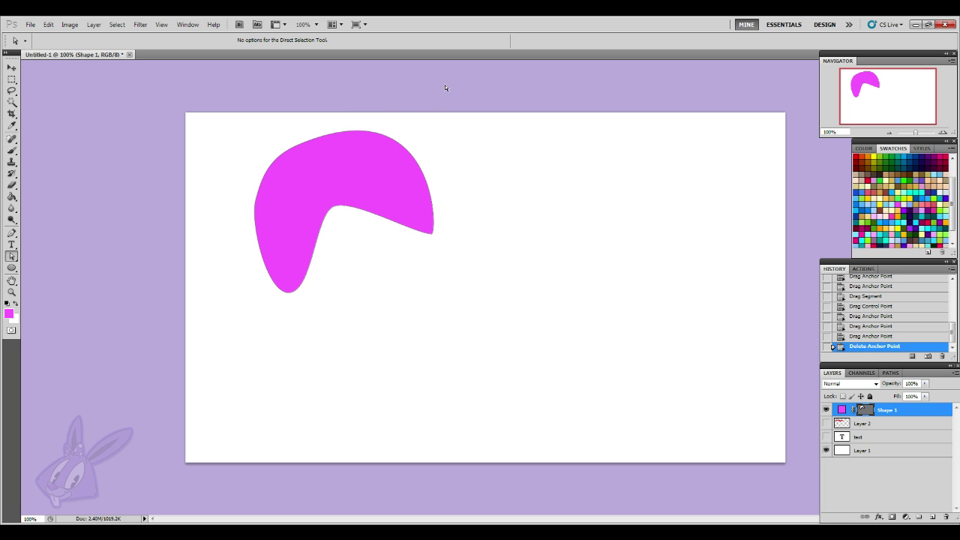
left_click(401, 147)
left_click_drag(439, 85, 411, 121)
left_click(432, 234)
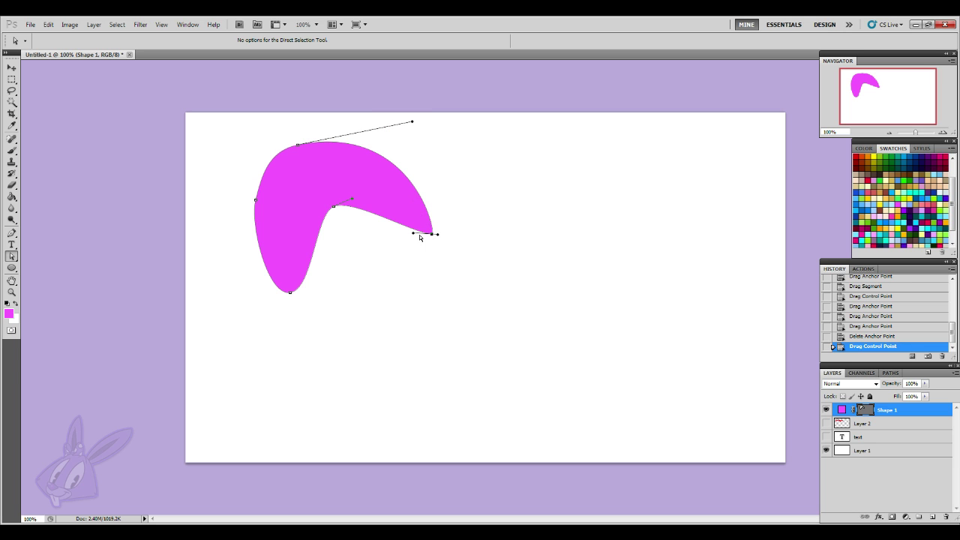
left_click_drag(415, 236, 384, 252)
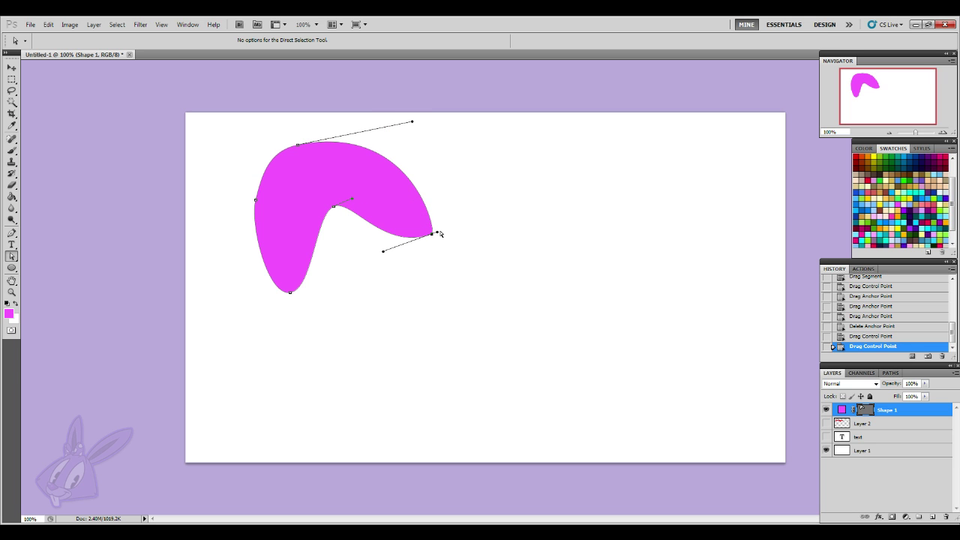
left_click_drag(438, 235, 449, 207)
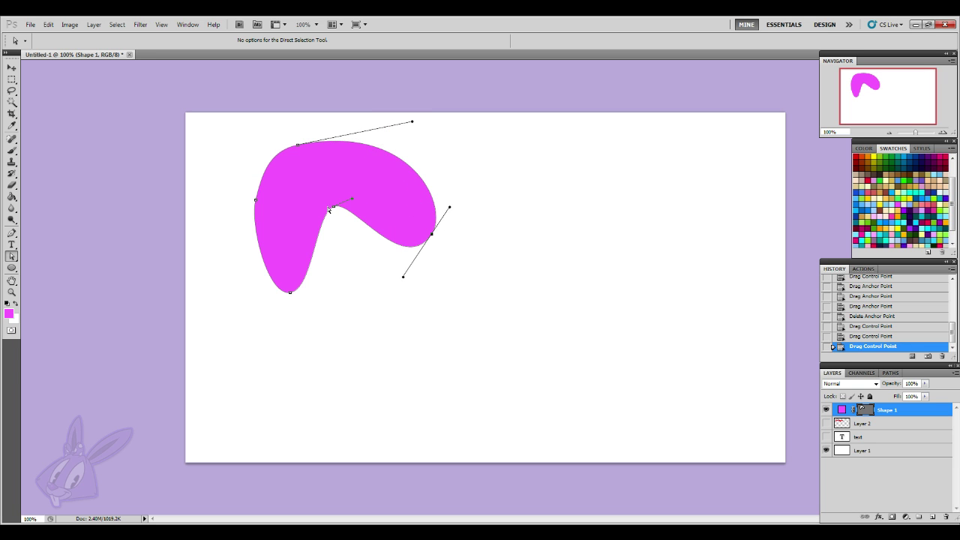
- Lower the notch point, shift the top and left-side anchor points, and raise and broaden the lower-left lobe
left_click_drag(334, 210, 331, 230)
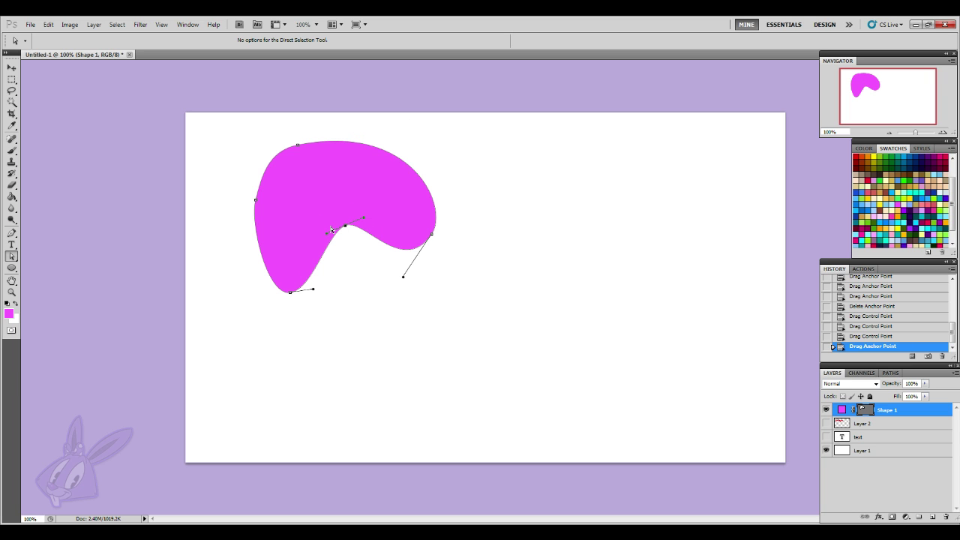
left_click_drag(297, 148, 342, 158)
mouse_move(256, 201)
left_mouse_down()
mouse_move(262, 225)
mouse_move(259, 213)
left_mouse_up()
left_click_drag(290, 295, 344, 270)
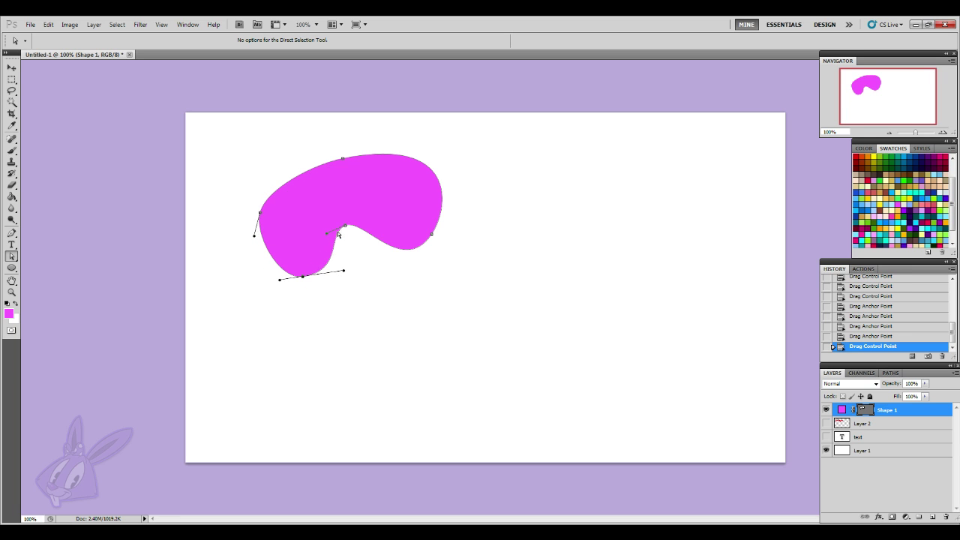
- Lengthen the left anchor point's upper direction handle to round the shape's left side, and deselect the path
left_click(265, 205)
left_click_drag(266, 192, 266, 178)
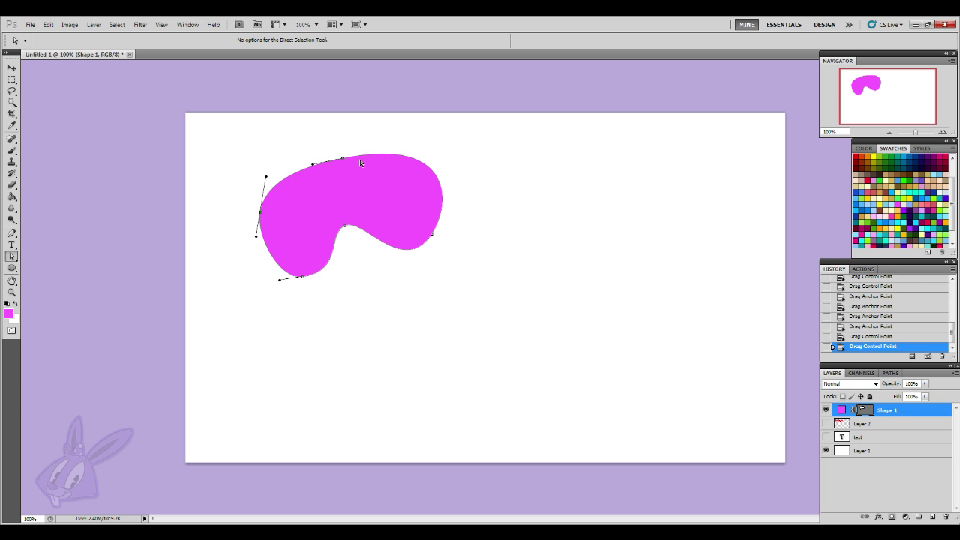
left_click(431, 237)
left_click(473, 288)
- Move the magenta bean shape toward the centre of the canvas
left_click(12, 66)
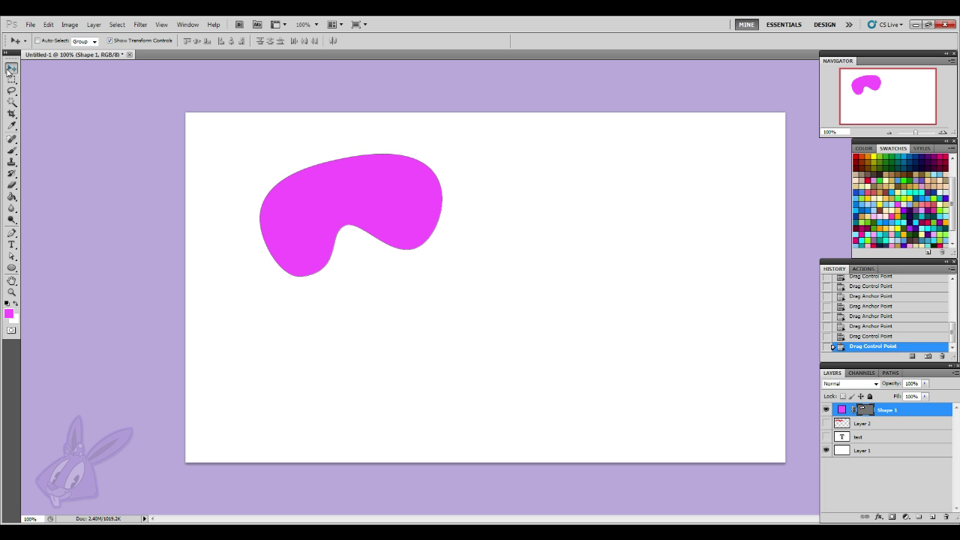
mouse_move(327, 208)
left_mouse_down()
mouse_move(441, 254)
mouse_move(405, 240)
left_mouse_up()
- Change the fill colour of the Shape 1 layer to green #46ae00
key("b")
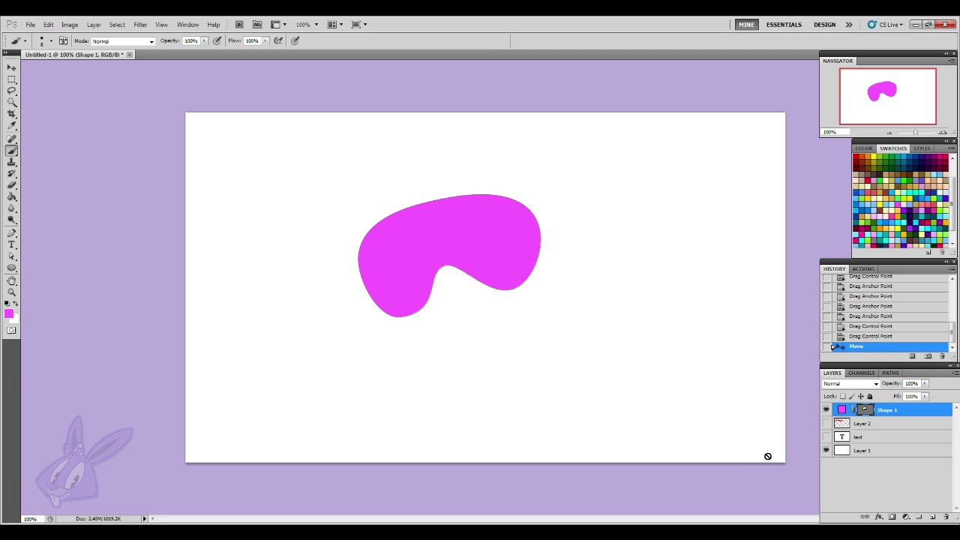
double_click(841, 409)
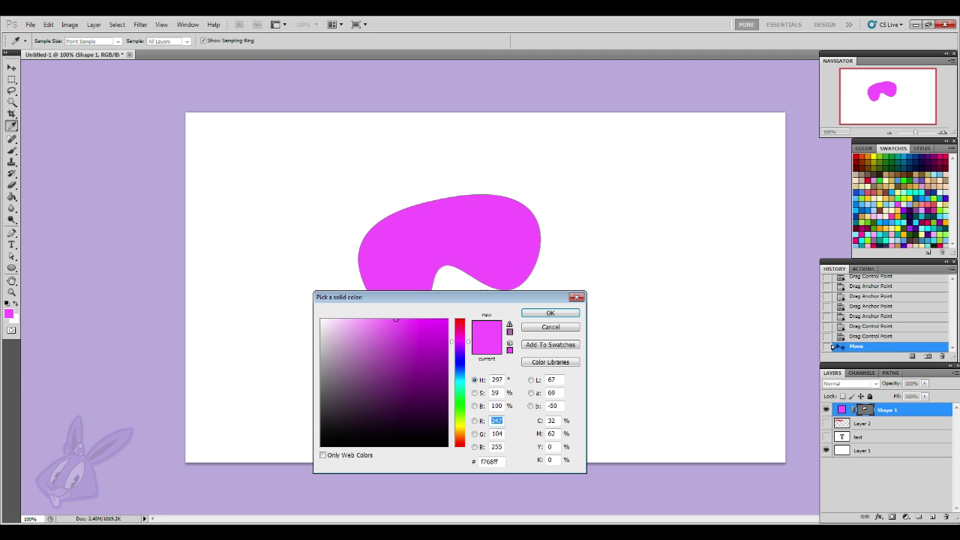
left_click_drag(460, 381, 460, 395)
mouse_move(439, 327)
left_mouse_down()
mouse_move(447, 326)
mouse_move(448, 386)
mouse_move(428, 323)
mouse_move(336, 343)
mouse_move(448, 360)
left_mouse_up()
mouse_move(460, 395)
left_mouse_down()
mouse_move(459, 425)
mouse_move(459, 411)
left_mouse_up()
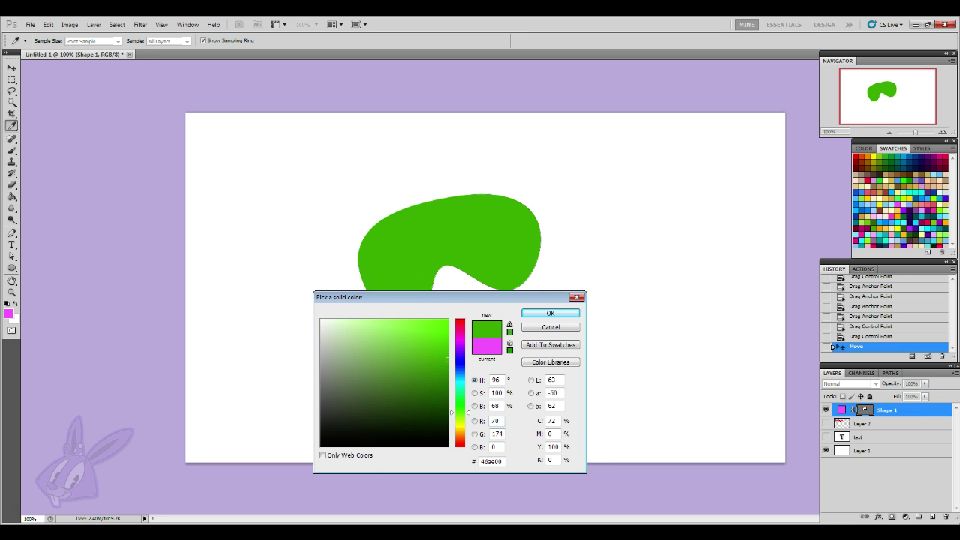
left_click(550, 313)
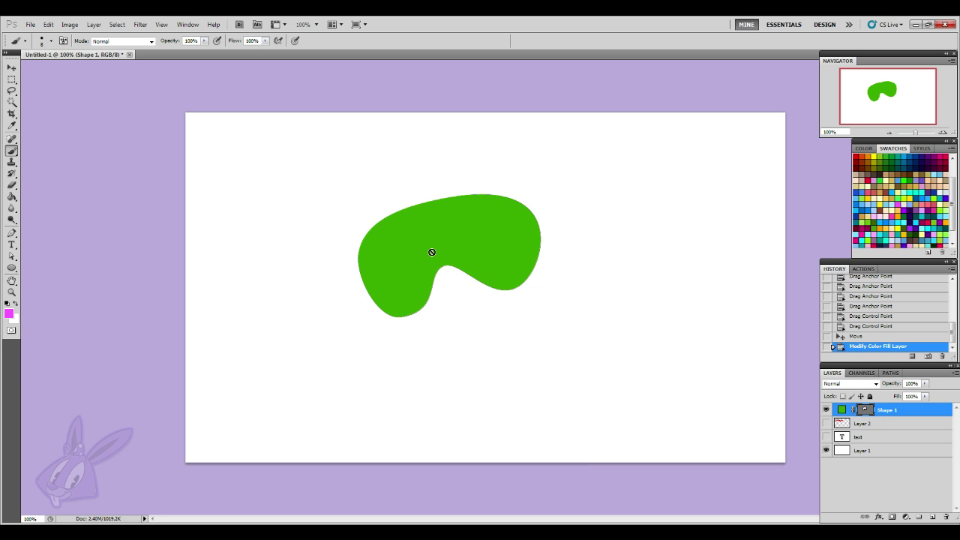
- Define the green bean as a custom shape, accepting the suggested name
left_click(11, 233)
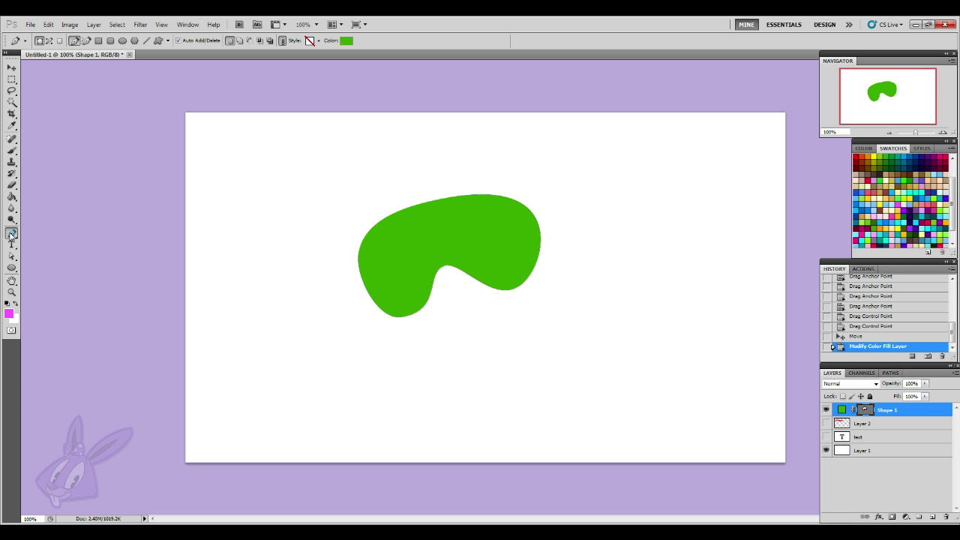
right_click(454, 241)
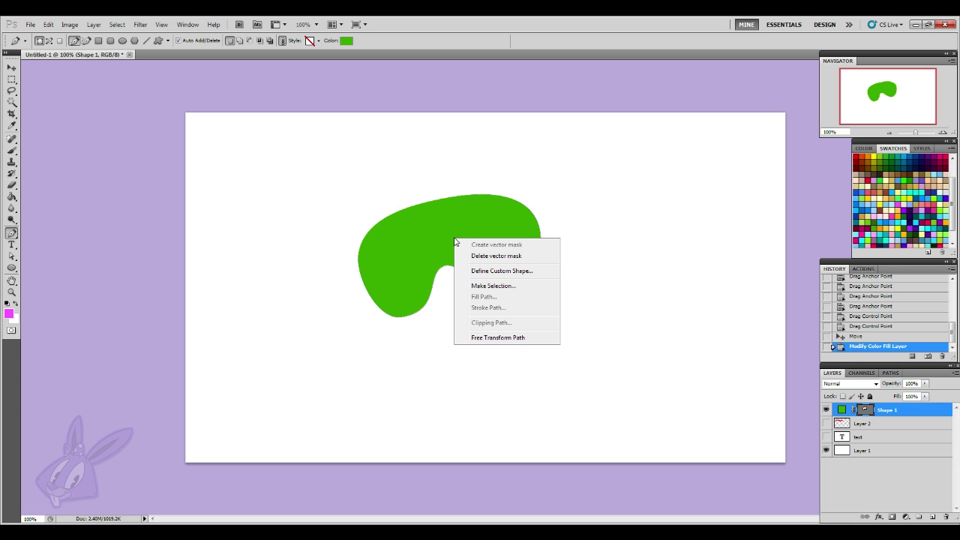
left_click(528, 275)
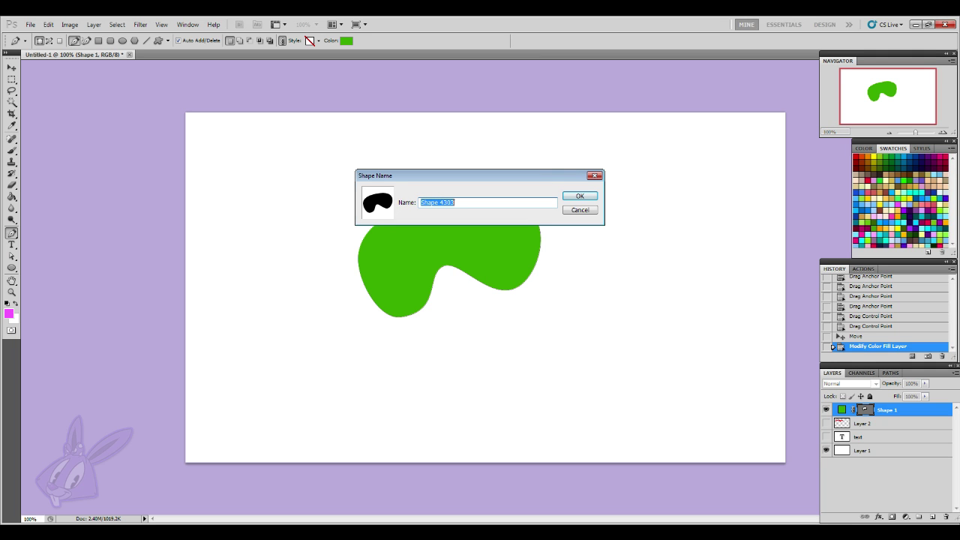
left_click(574, 197)
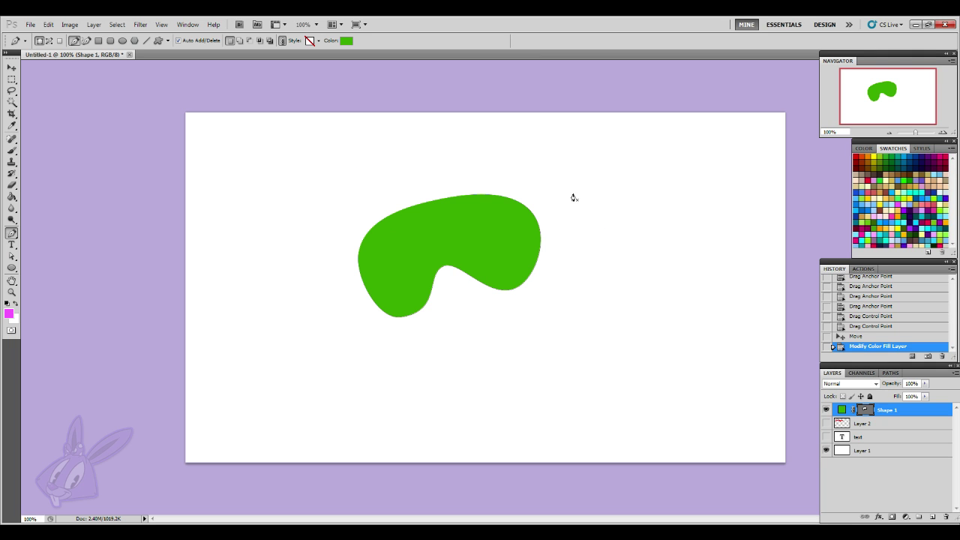
- Draw five smaller copies of the saved bean shape around the original with the Custom Shape tool, varying their proportions
left_click(11, 267)
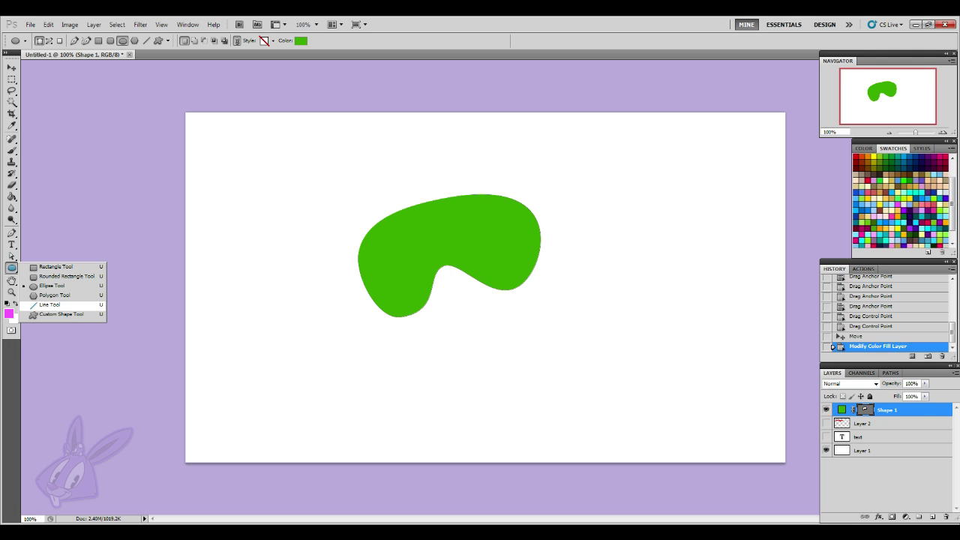
left_click(61, 314)
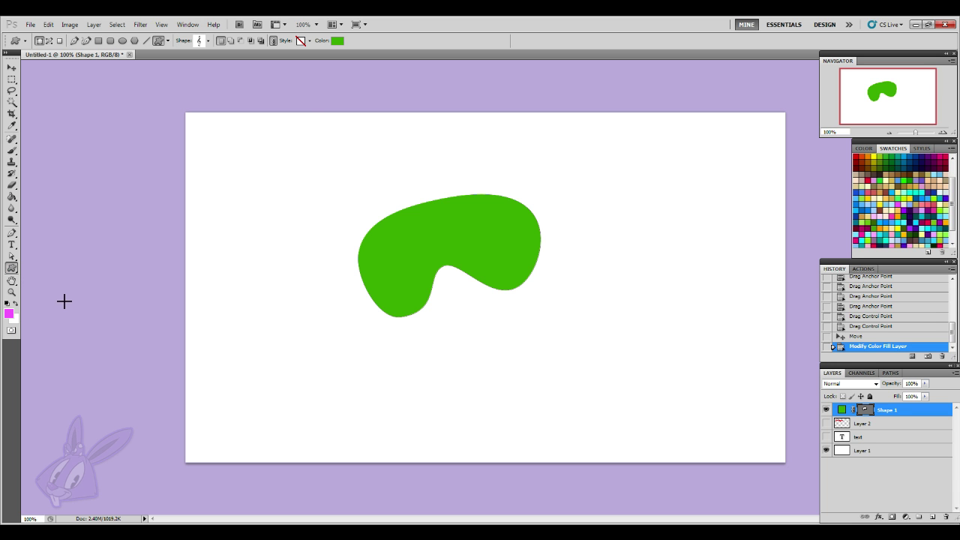
left_click(209, 41)
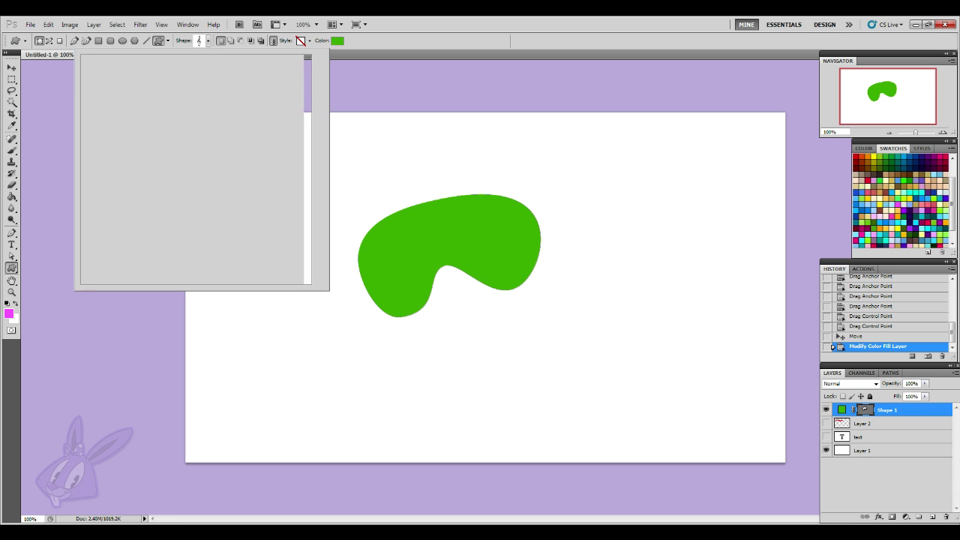
left_click_drag(308, 77, 308, 258)
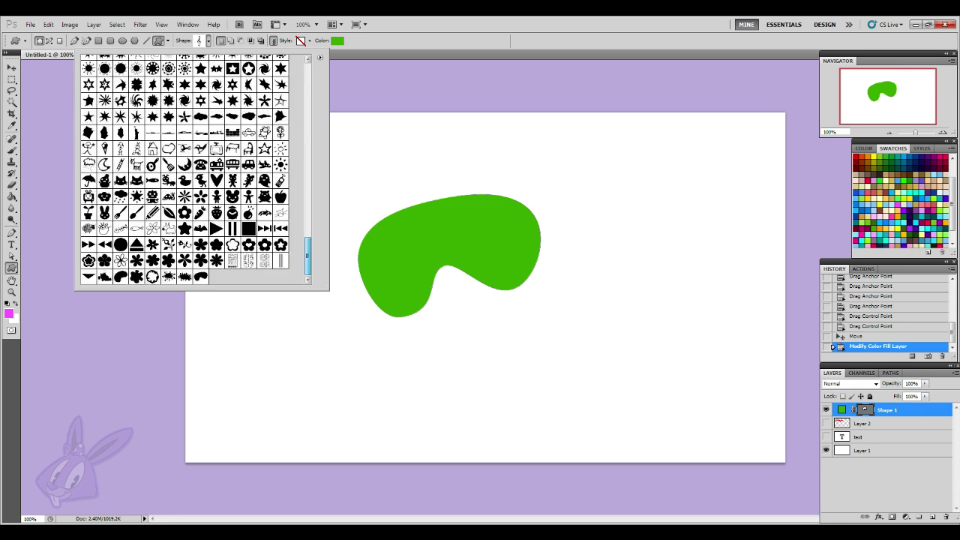
left_click(200, 277)
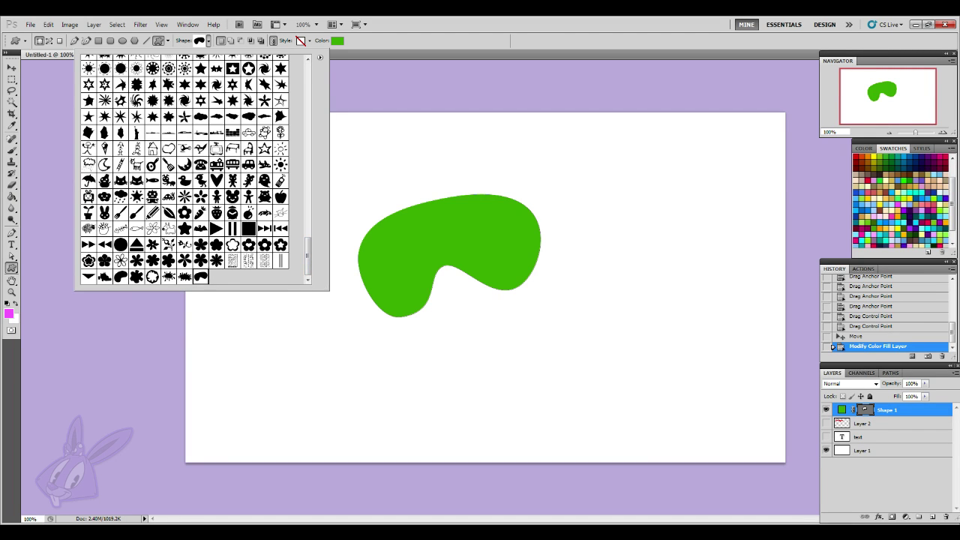
left_click(345, 141)
left_click_drag(228, 146, 352, 205)
left_click_drag(259, 289, 369, 375)
left_click_drag(602, 177, 745, 221)
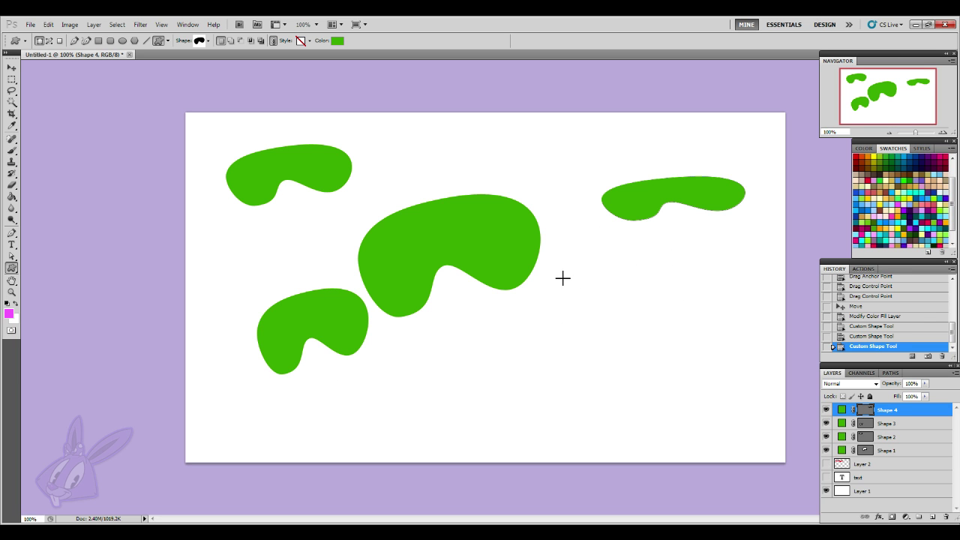
left_click_drag(559, 253, 664, 332)
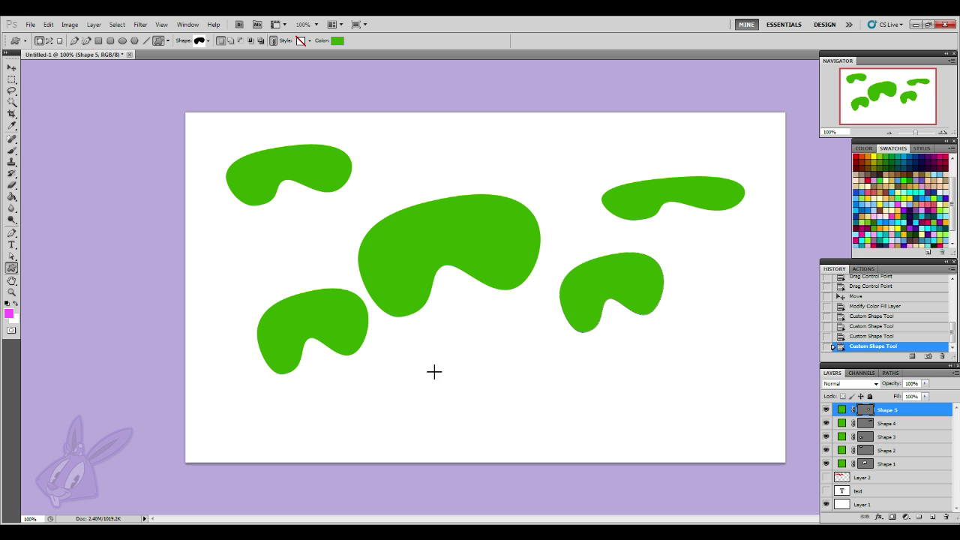
left_click_drag(414, 338, 562, 408)
- Delete the five copy layers, Shape 2 through Shape 6
key("shift")
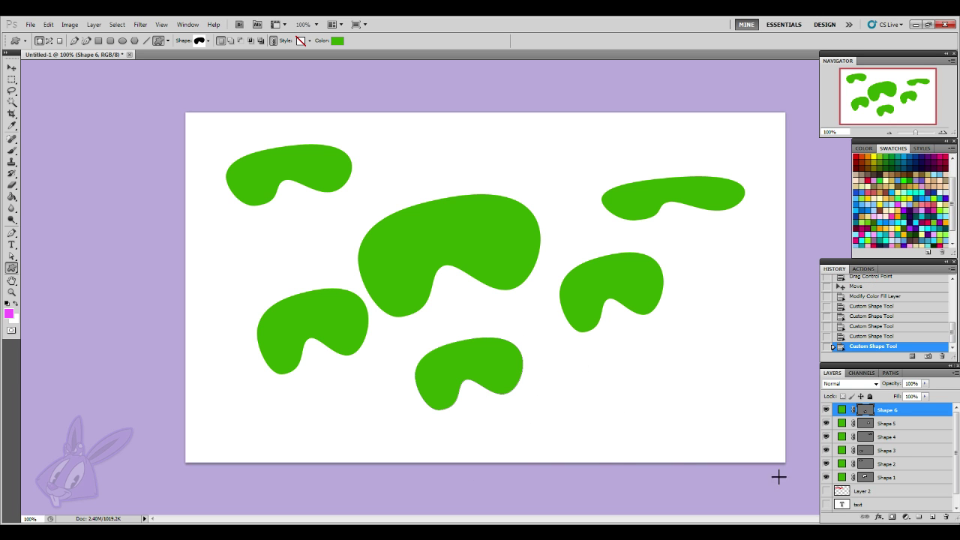
left_click(896, 466, "shift")
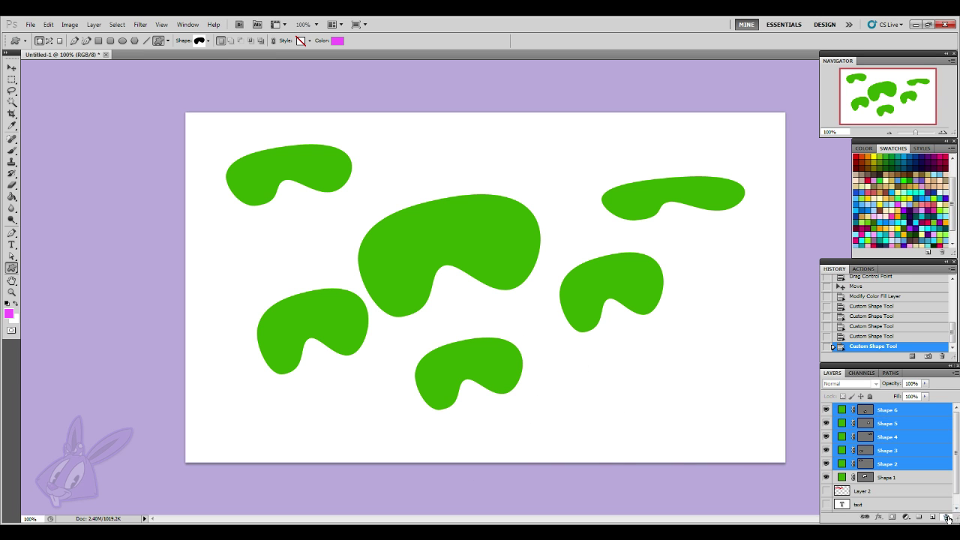
left_click(946, 518)
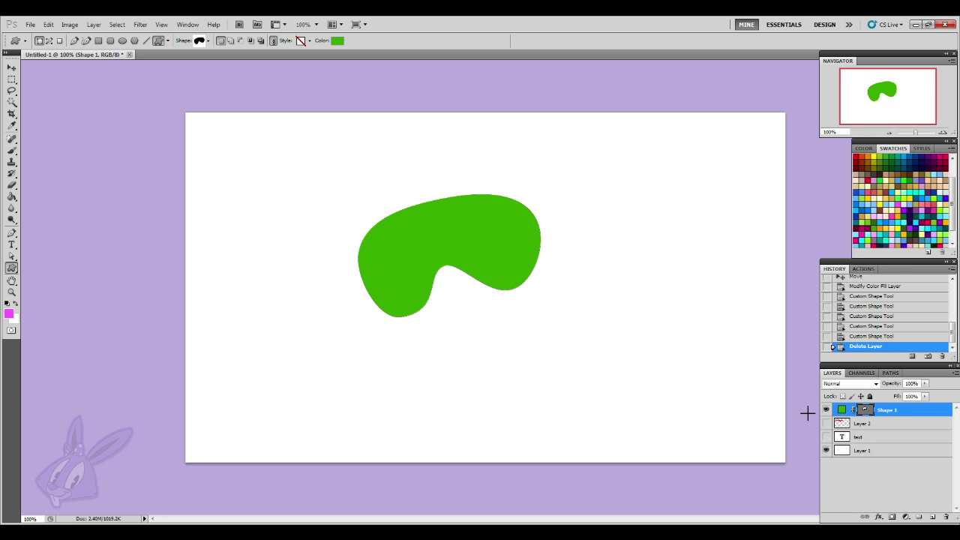
- Draw a closed, curved comma-like shape in the canvas's upper-left area with the Pen tool as a new shape layer
left_click(12, 233)
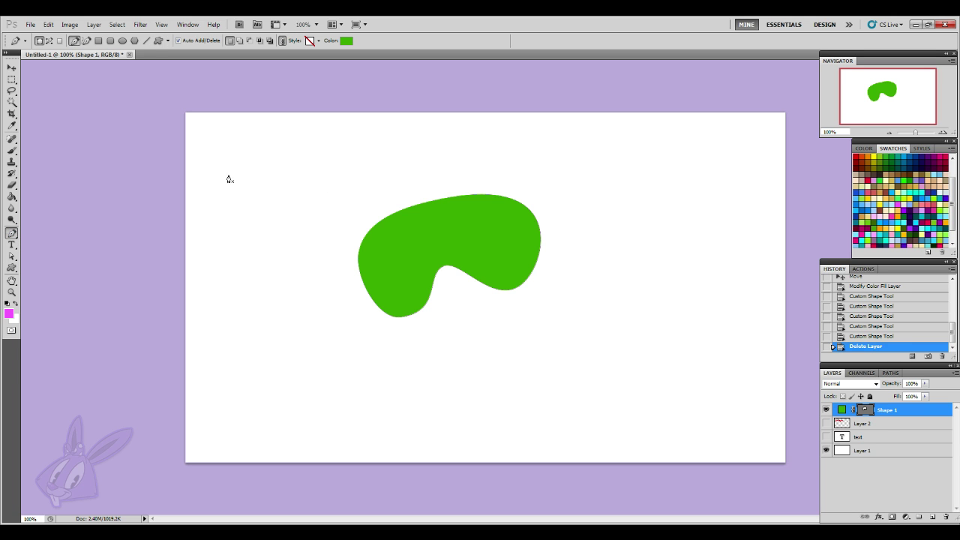
left_click_drag(229, 174, 245, 151)
left_click_drag(306, 177, 220, 211)
left_click_drag(213, 243, 193, 244)
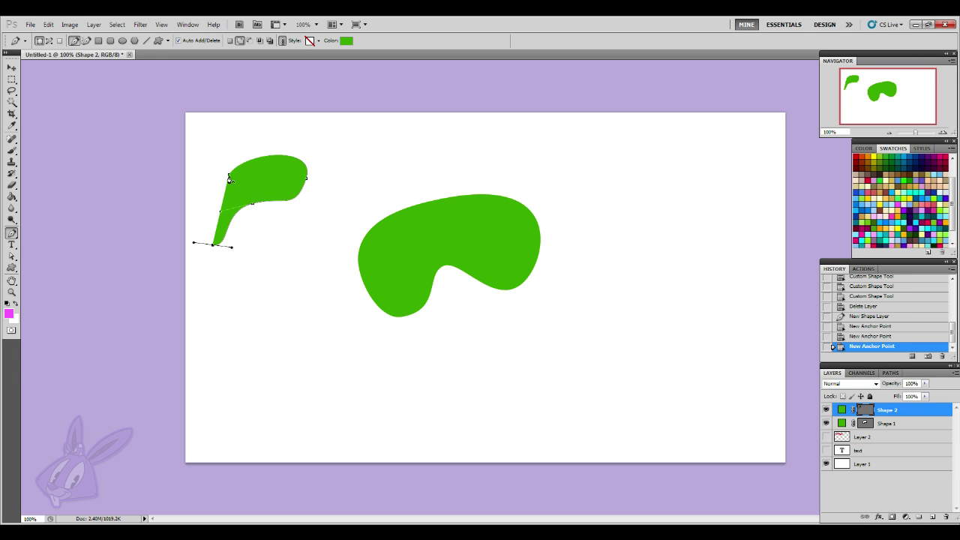
left_click(229, 175)
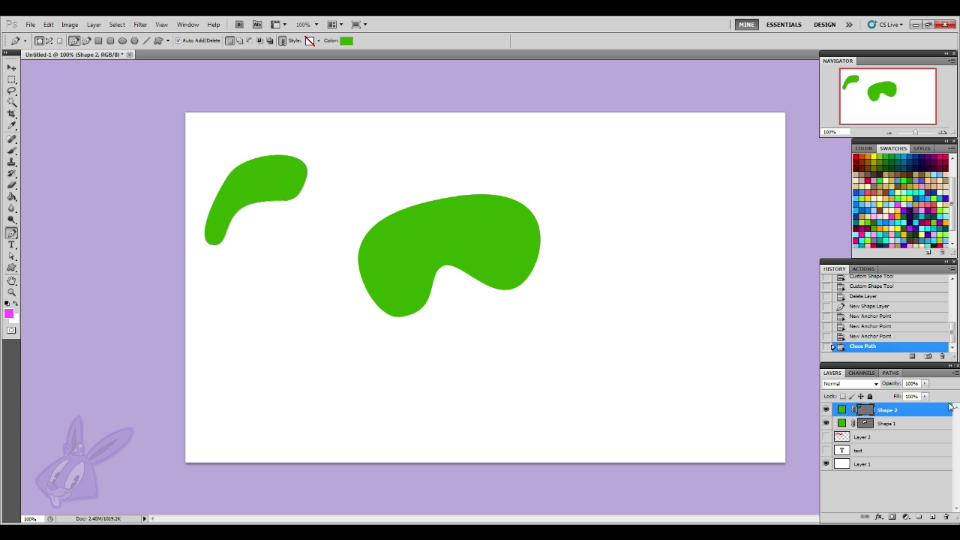
left_click(910, 424)
left_click(914, 415, "shift")
left_click(913, 415)
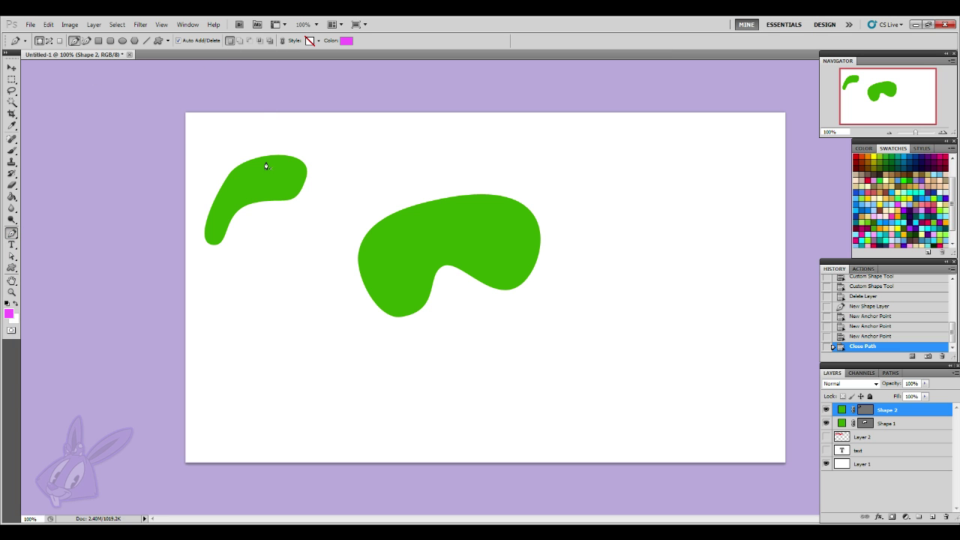
left_click(12, 256)
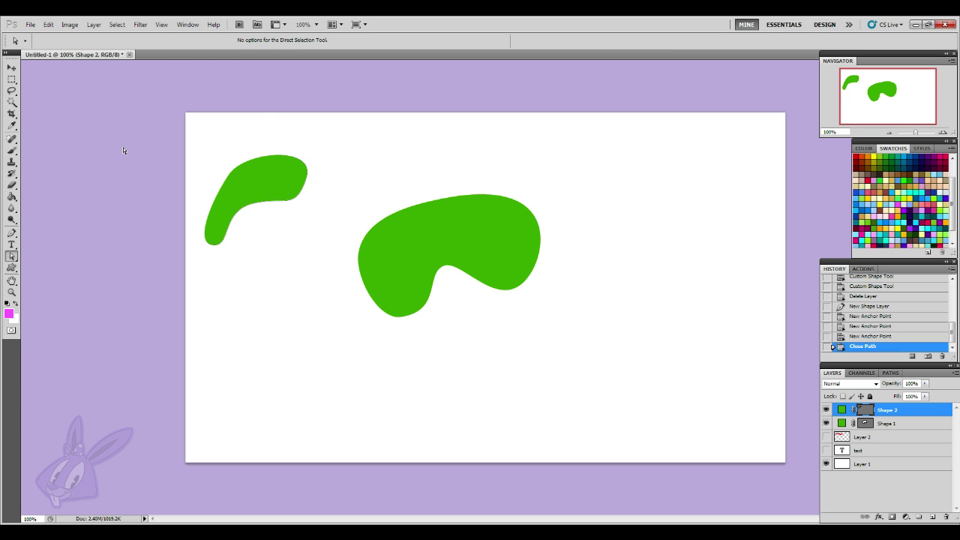
- Add a small curved leaf shape to the Shape 2 layer, above and to the right of its first shape, using Add to Shape Area
left_click(12, 233)
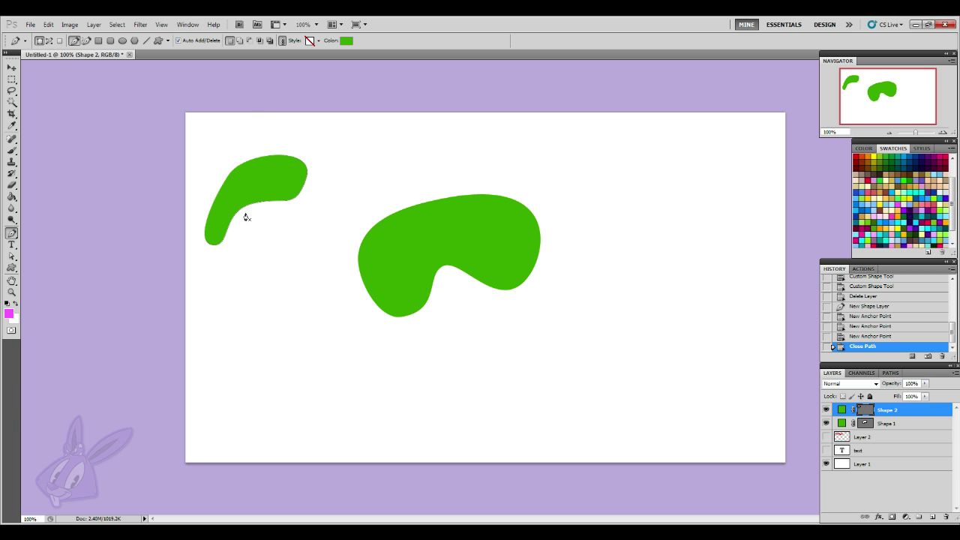
left_click(239, 41)
left_click_drag(345, 130, 324, 181)
left_click(338, 135)
- Move the Shape 2 layer slightly down and to the right, and scale it to about 88% width and 85% height
left_click(12, 68)
mouse_move(234, 190)
left_mouse_down()
mouse_move(302, 232)
mouse_move(635, 366)
mouse_move(197, 179)
mouse_move(248, 203)
left_mouse_up()
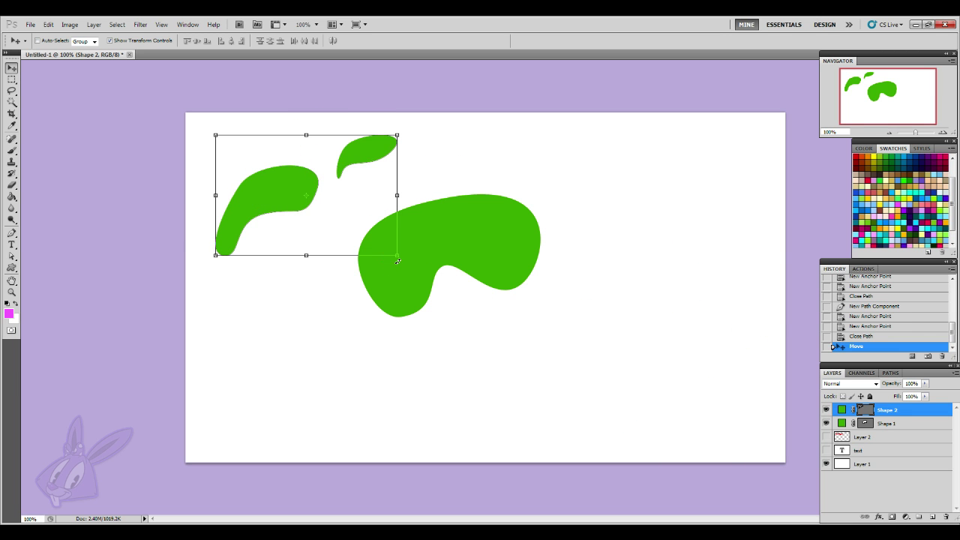
left_click_drag(398, 257, 376, 237)
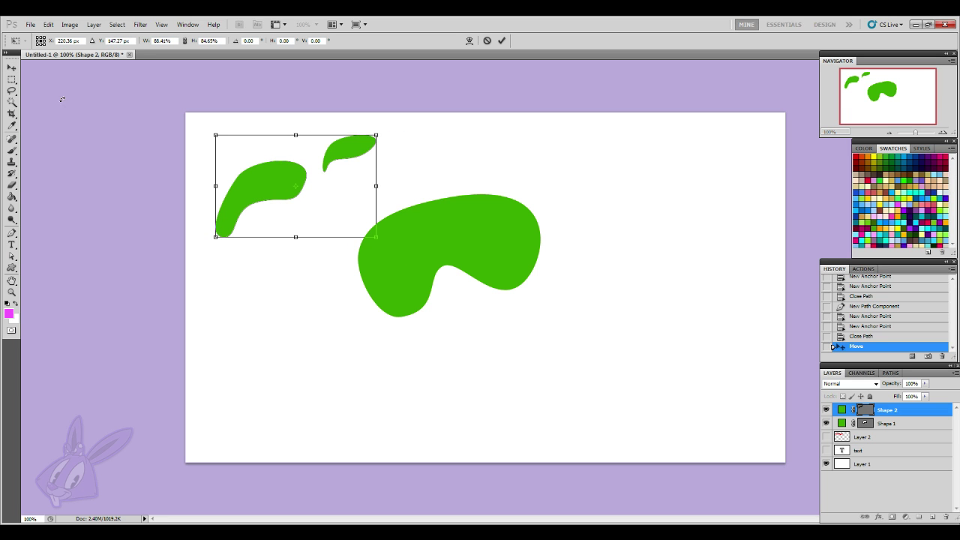
left_click(12, 73)
left_click(438, 213)
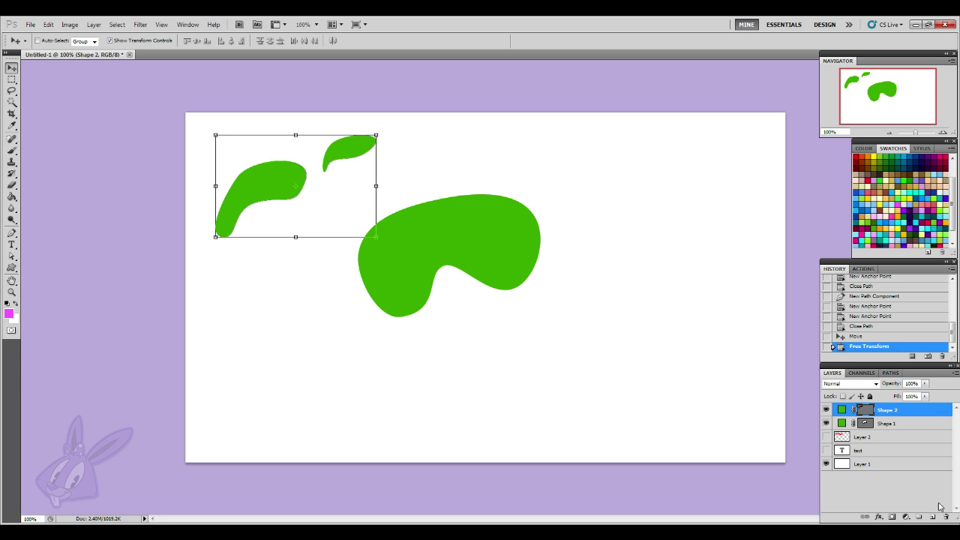
- Create a new layer group and move the Shape 1 and Shape 2 layers into it
left_click(920, 517)
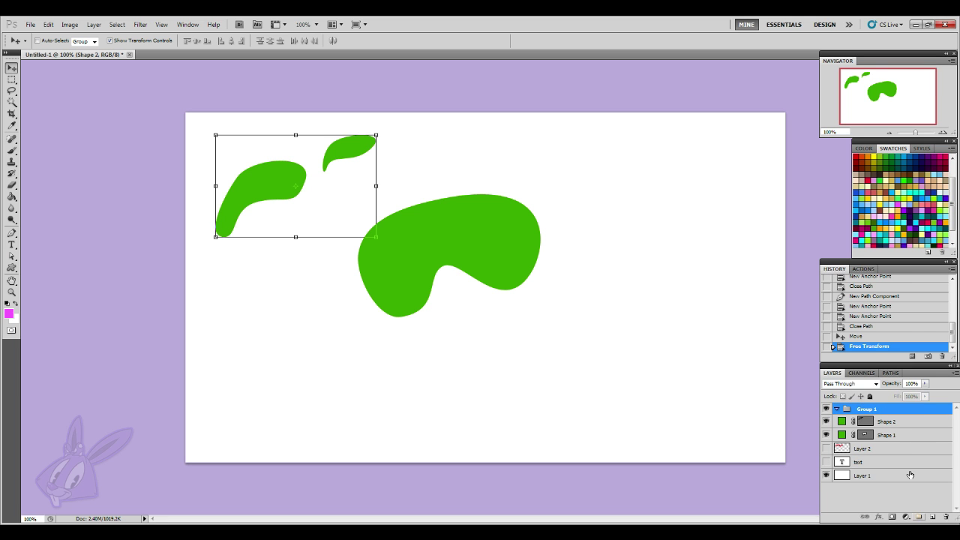
left_click(903, 422)
left_click(900, 435, "shift")
left_click_drag(900, 425, 866, 409)
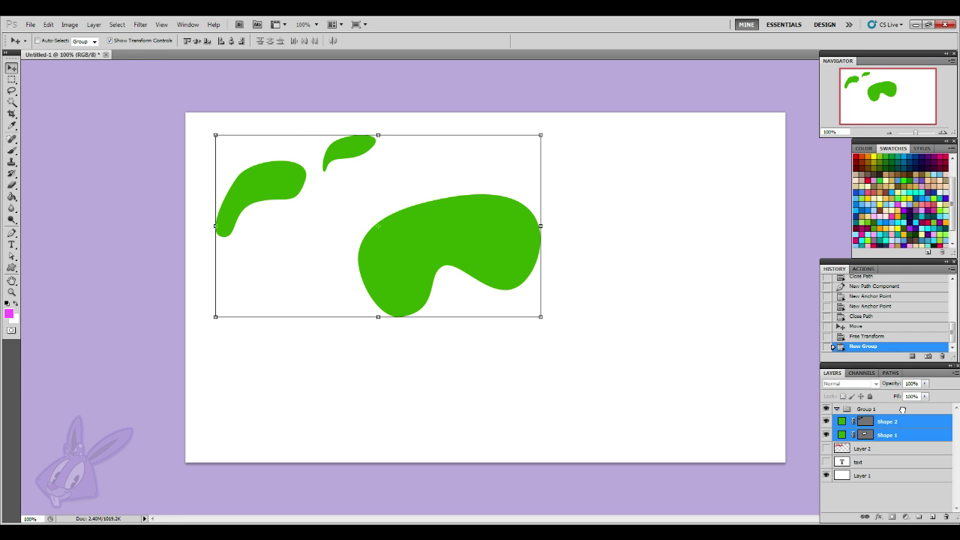
- Shift both shape layers slightly down and to the right, and place the large Shape 1 blob further up and right
left_click_drag(403, 283, 426, 291)
left_click(905, 438)
left_click_drag(518, 291, 580, 247)
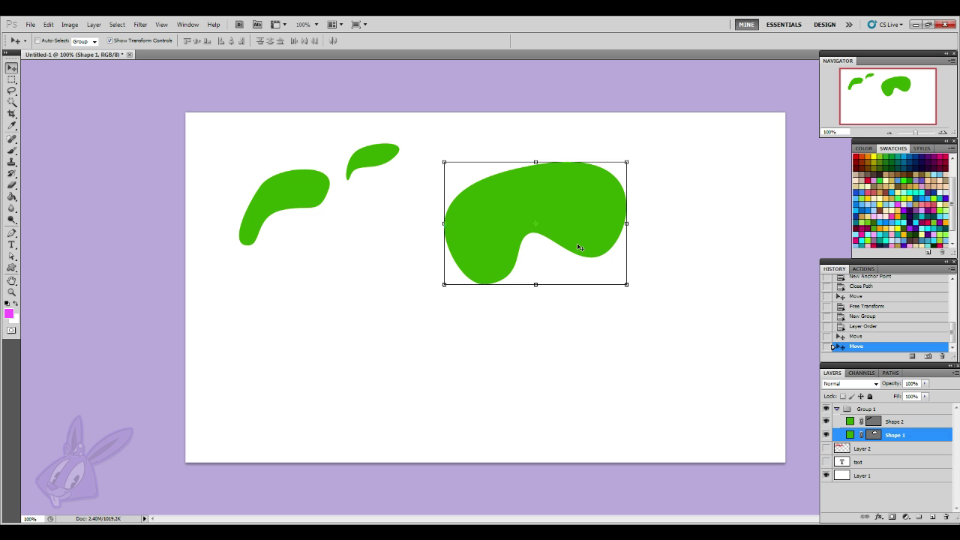
- Draw a closed rounded shape below the small green shapes with the Pen tool as a new shape layer inside the group
left_click(893, 422)
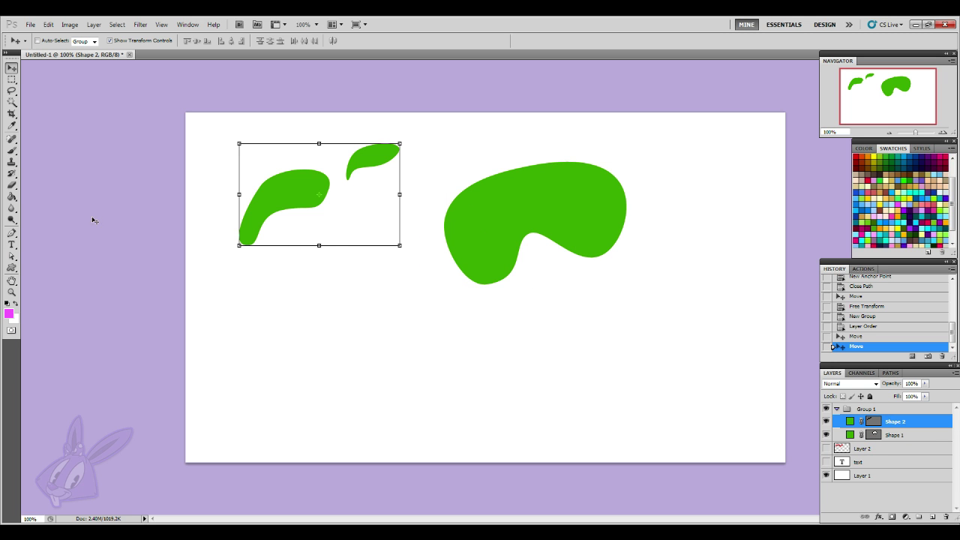
left_click(12, 233)
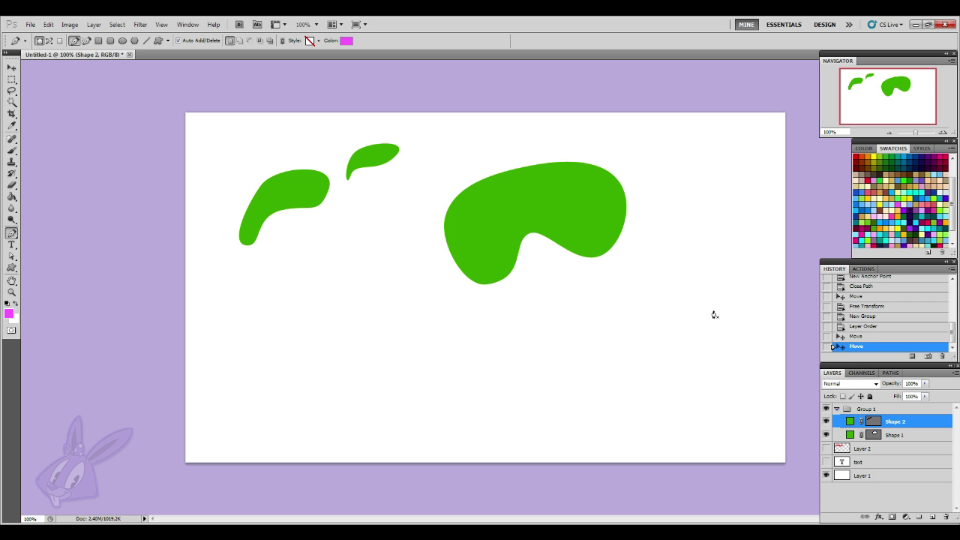
left_click(12, 257)
left_click(12, 151)
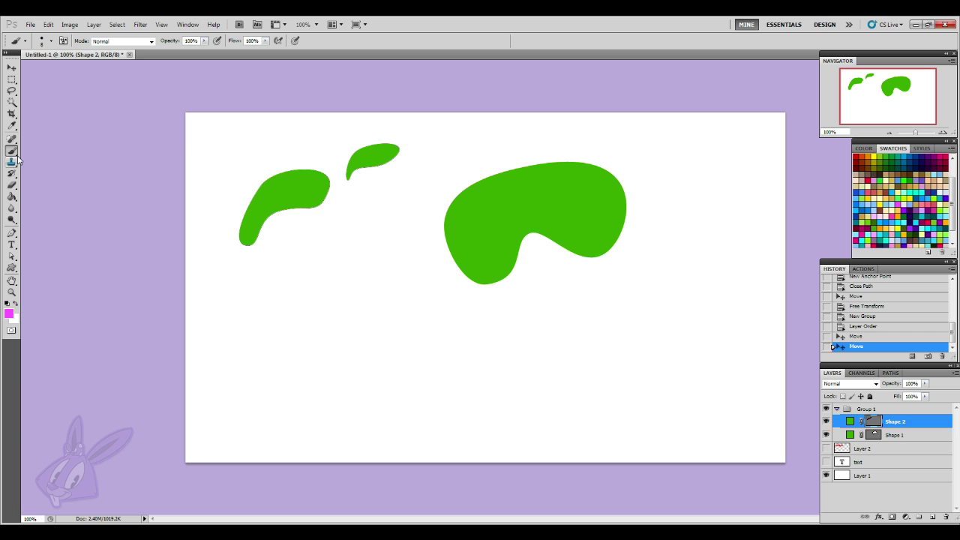
left_click(12, 233)
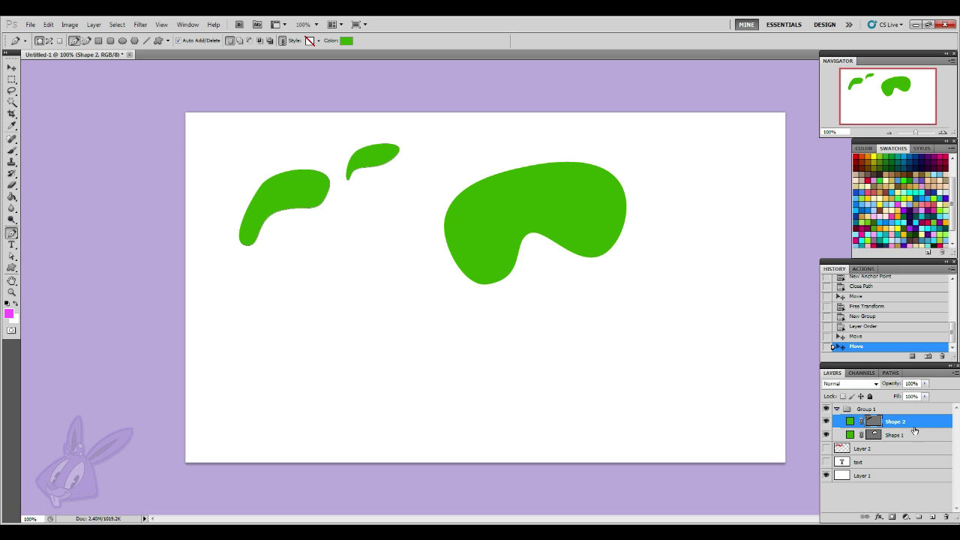
left_click_drag(297, 308, 314, 291)
left_click_drag(418, 317, 435, 362)
left_click_drag(364, 404, 309, 399)
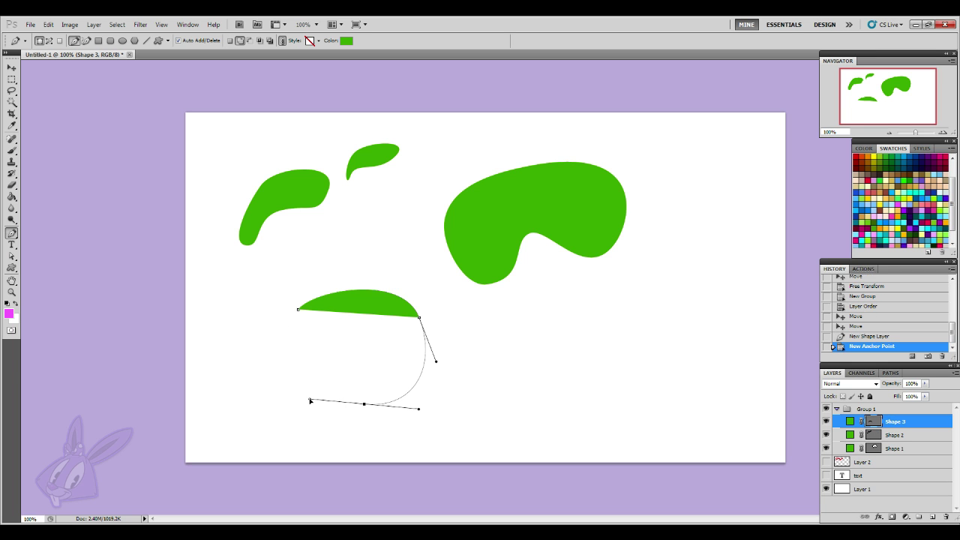
left_click(298, 312)
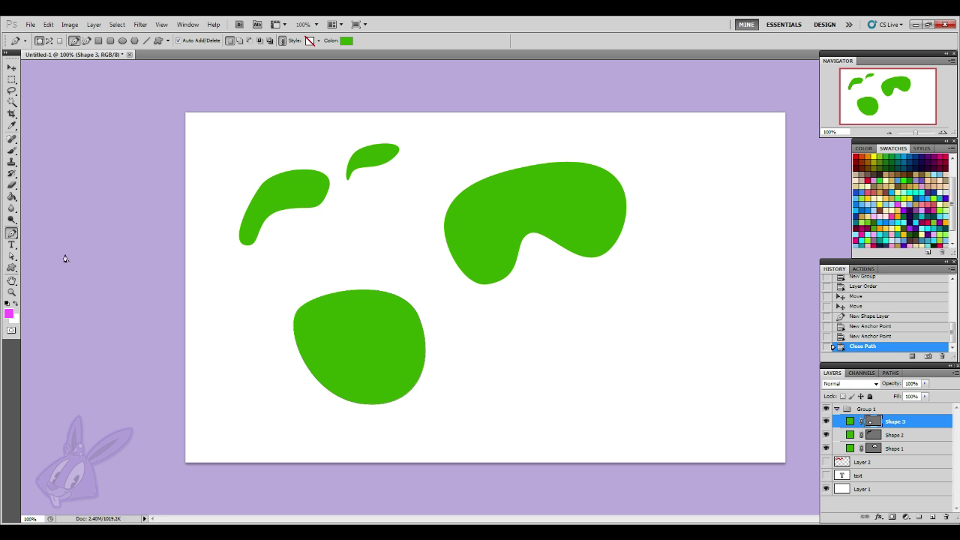
- Cut a smaller rounded hole inside the new green shape using the Pen tool with Subtract from Shape Area
left_click(11, 256)
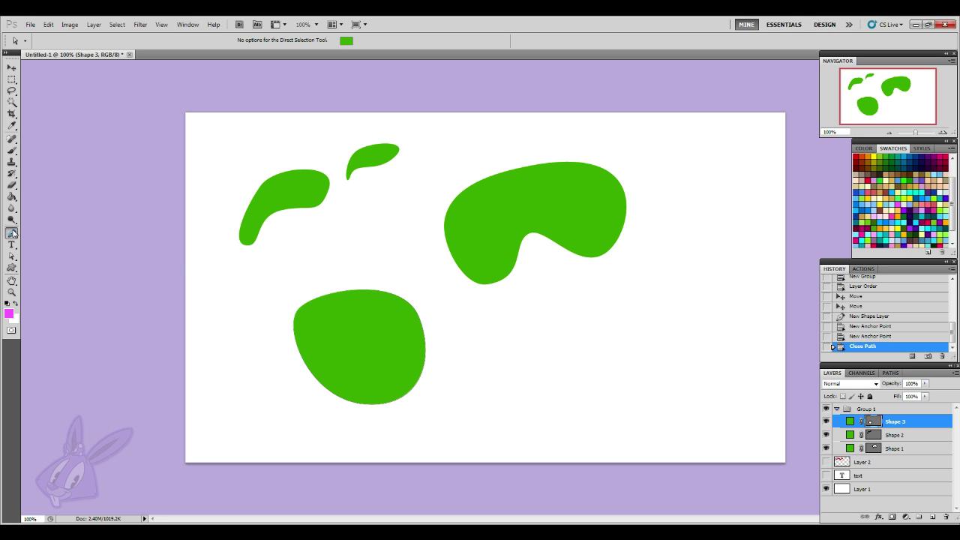
left_click(12, 233)
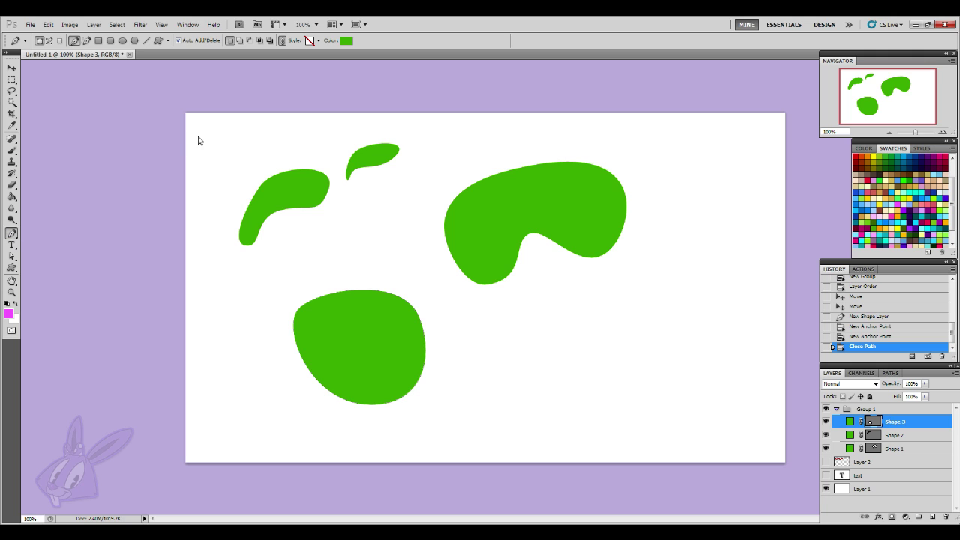
left_click(250, 43)
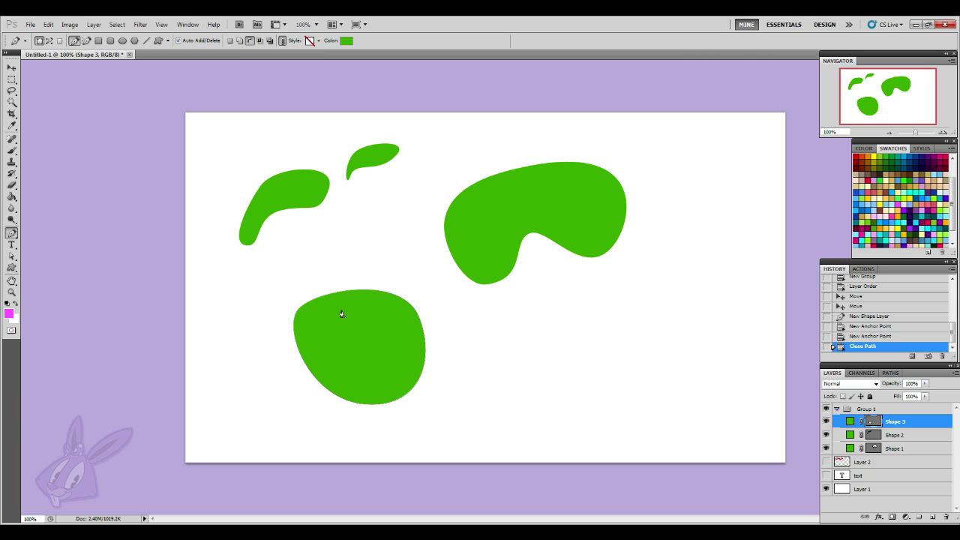
left_click_drag(323, 325, 330, 315)
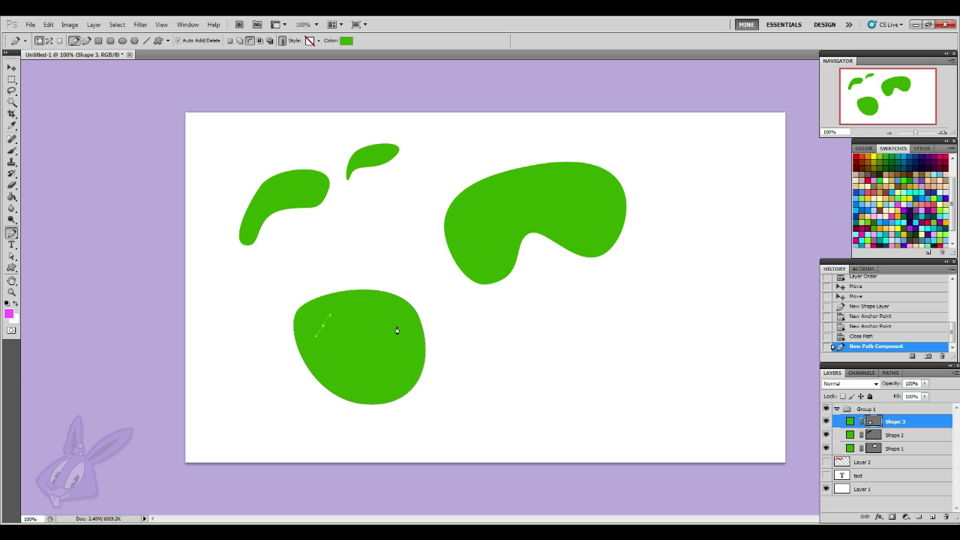
left_click_drag(400, 350, 400, 350)
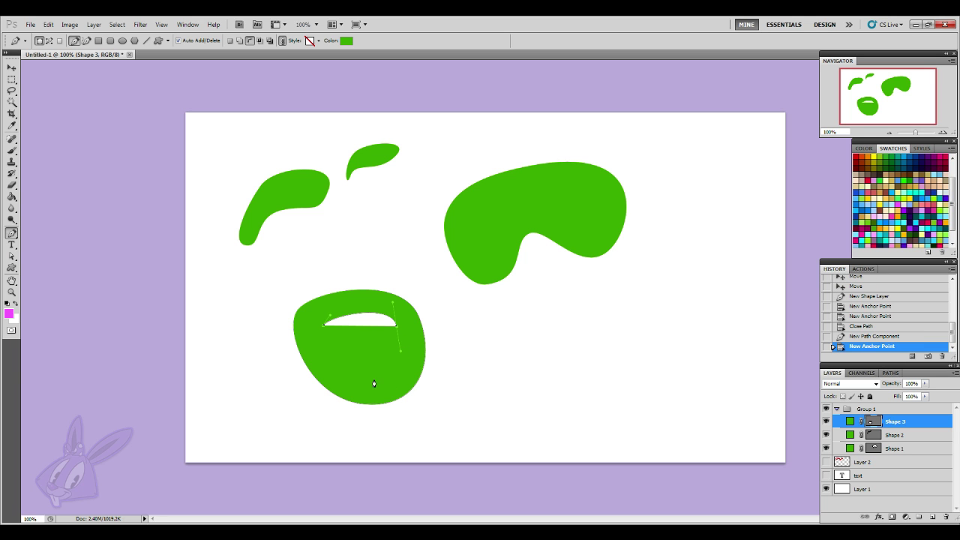
left_click(323, 330)
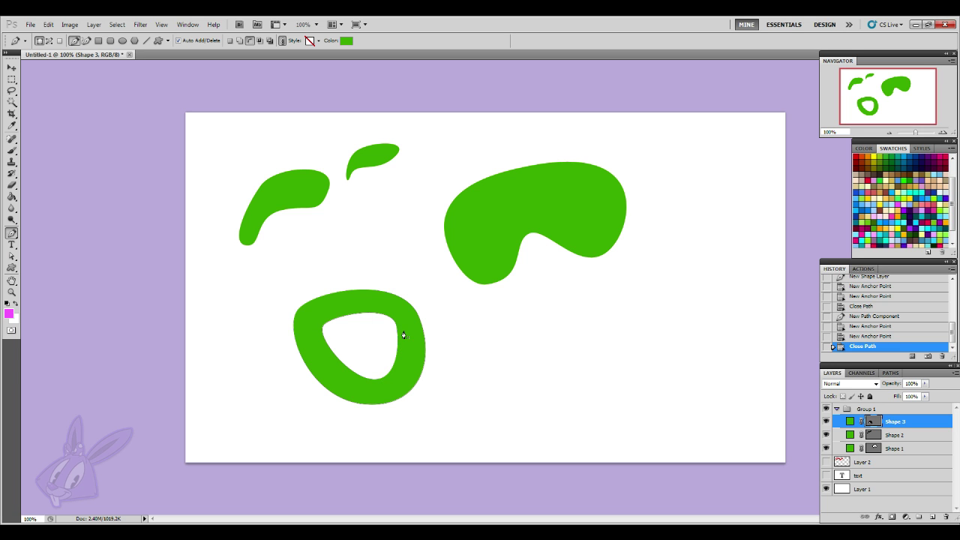
- Move the ring shape so it overlaps the large blob's lower-left part, and recolour it to yellow ffd200
left_click(11, 67)
left_click_drag(411, 368, 496, 287)
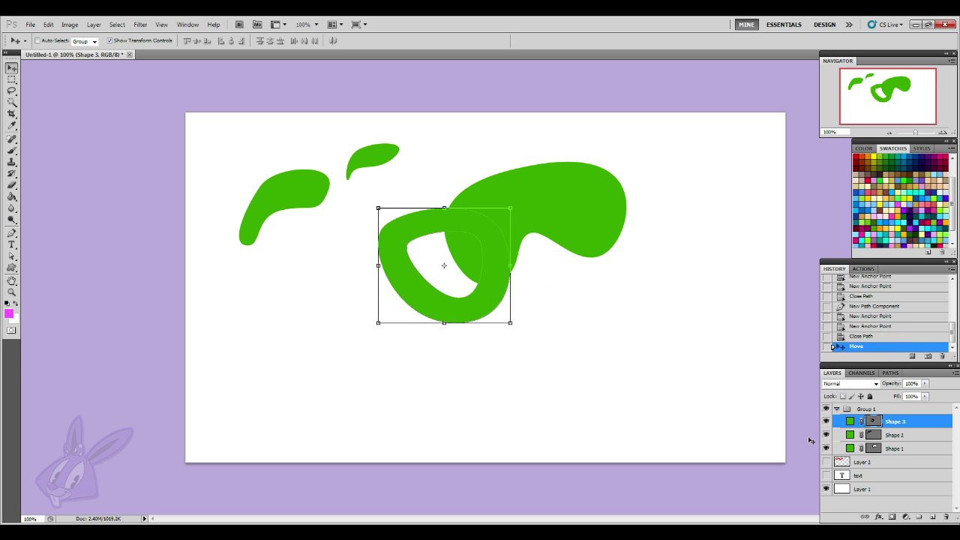
double_click(850, 421)
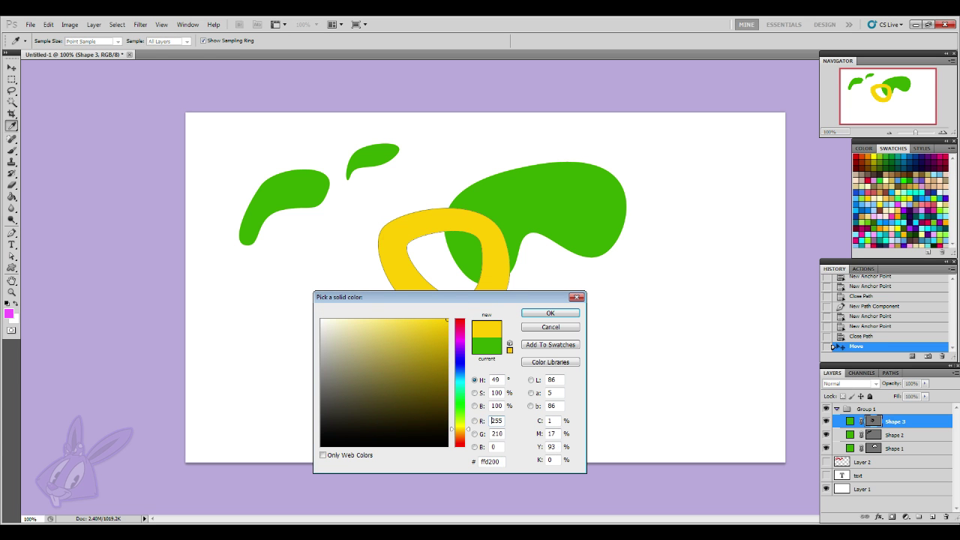
left_click(550, 313)
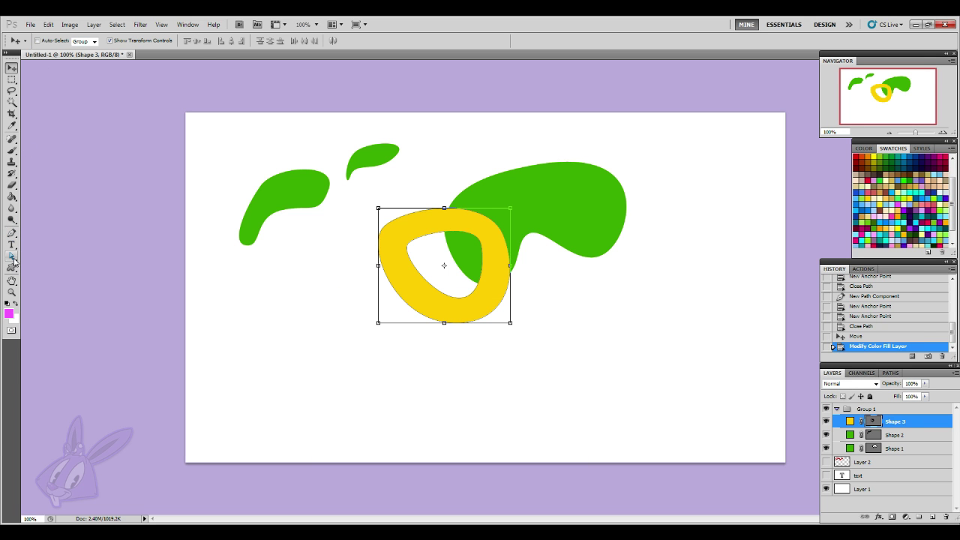
- Reshape the yellow ring's inner hole into a rounder opening by adjusting its anchor and control points with the Direct Selection tool
left_click(13, 257)
left_click(453, 235)
left_click_drag(407, 248, 414, 263)
left_click_drag(414, 248, 416, 227)
left_click(419, 302)
left_click(476, 237)
left_click_drag(485, 270, 478, 245)
mouse_move(415, 253)
left_mouse_down()
mouse_move(405, 263)
mouse_move(414, 257)
left_mouse_up()
left_click_drag(455, 298, 491, 308)
left_click(549, 350)
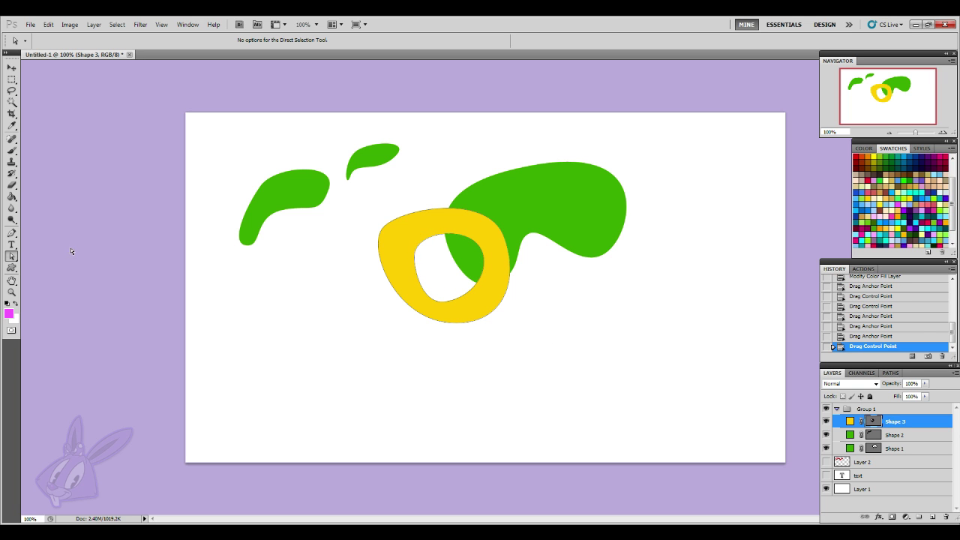
- Move the yellow ring around the canvas and place it back over the large green blob's lower-left part
left_click(12, 234)
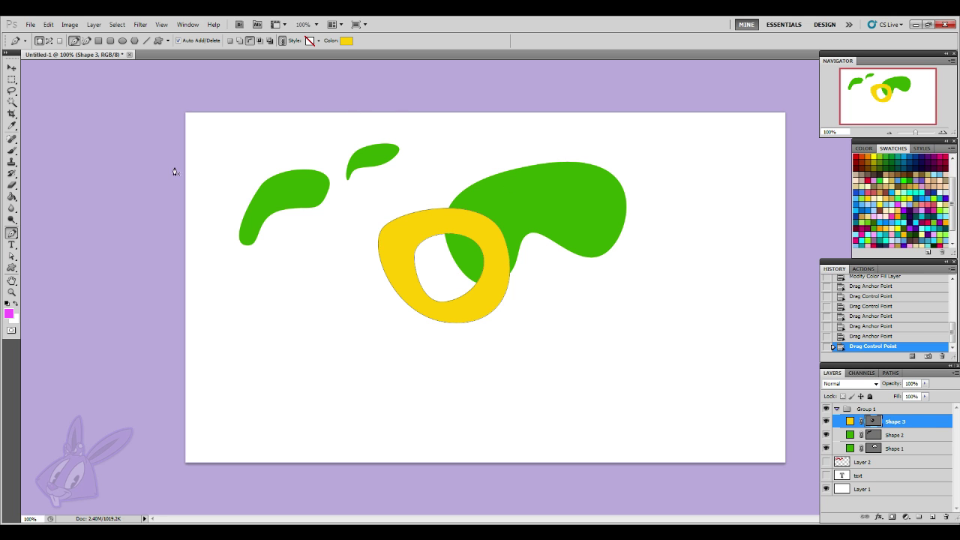
left_click(12, 150)
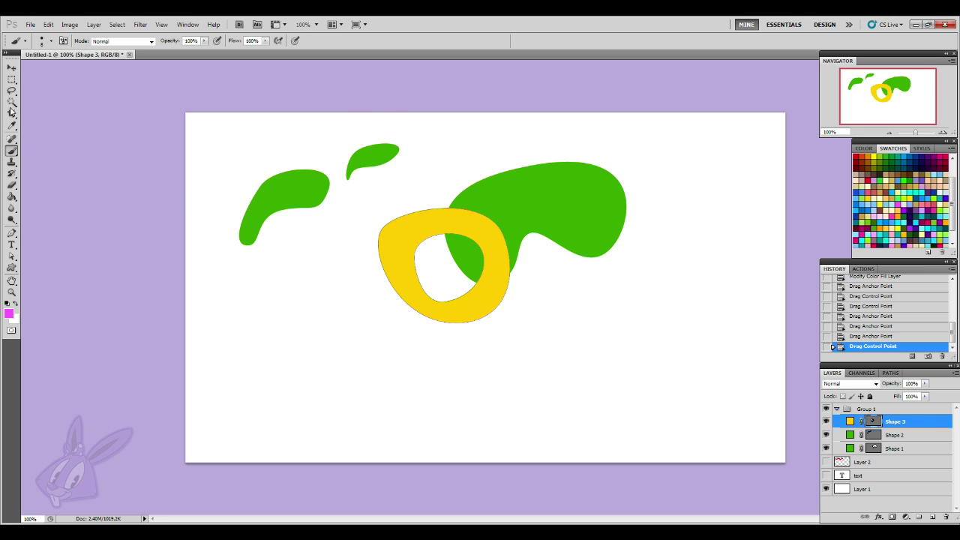
left_click(12, 67)
left_click_drag(405, 243, 277, 308)
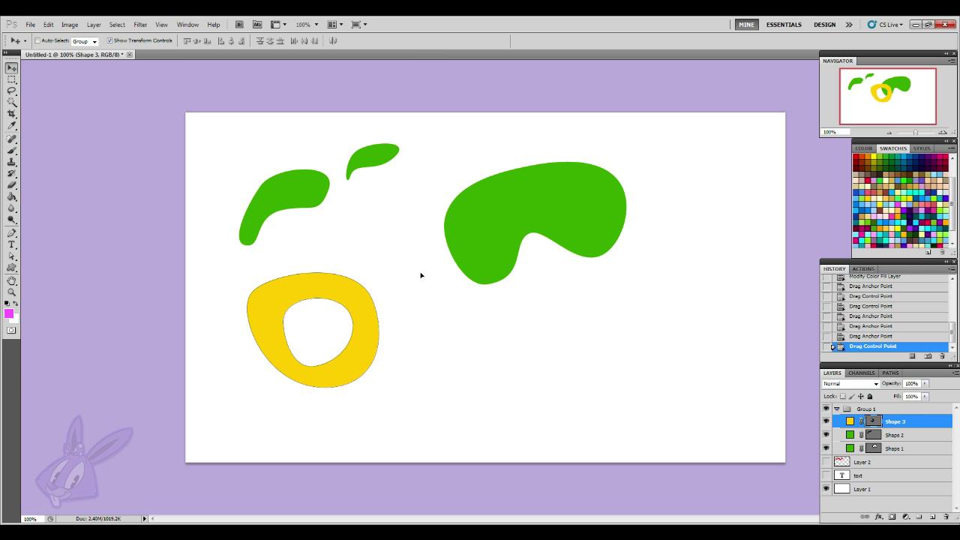
left_click_drag(421, 275, 422, 279)
left_click(934, 451)
left_click(923, 425)
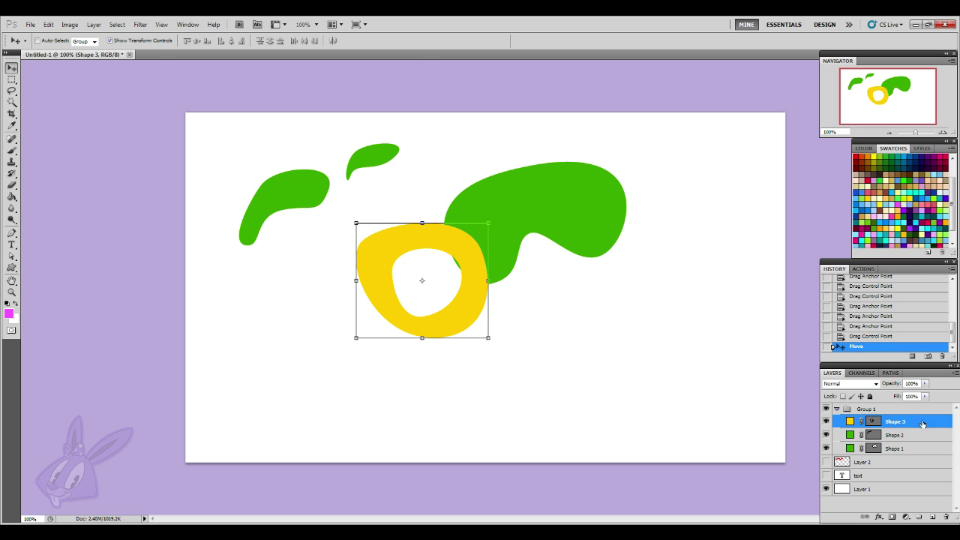
left_click_drag(456, 318, 484, 300)
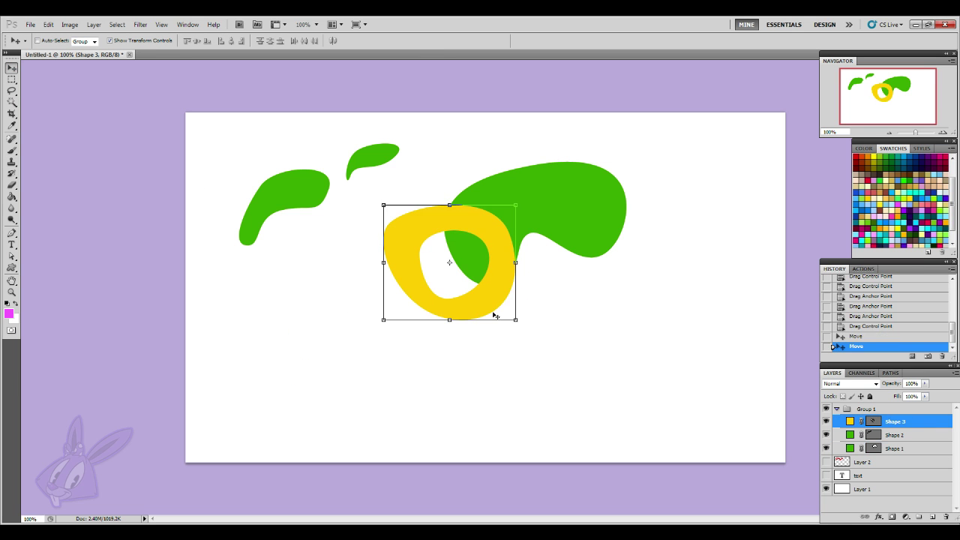
- Add a black Multiply drop shadow to the Shape 3 layer with 120° angle, 5 px distance and 5 px size
left_click(12, 150)
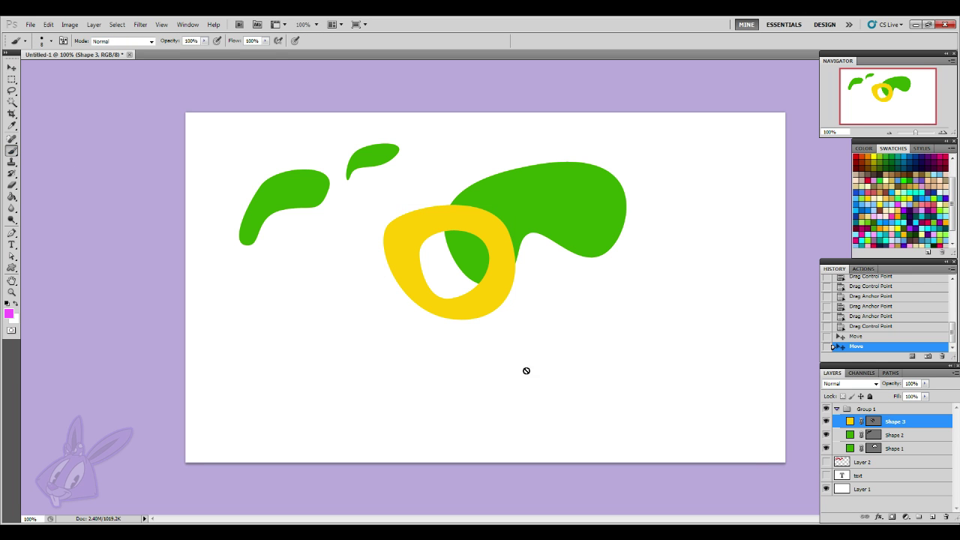
left_click(879, 517)
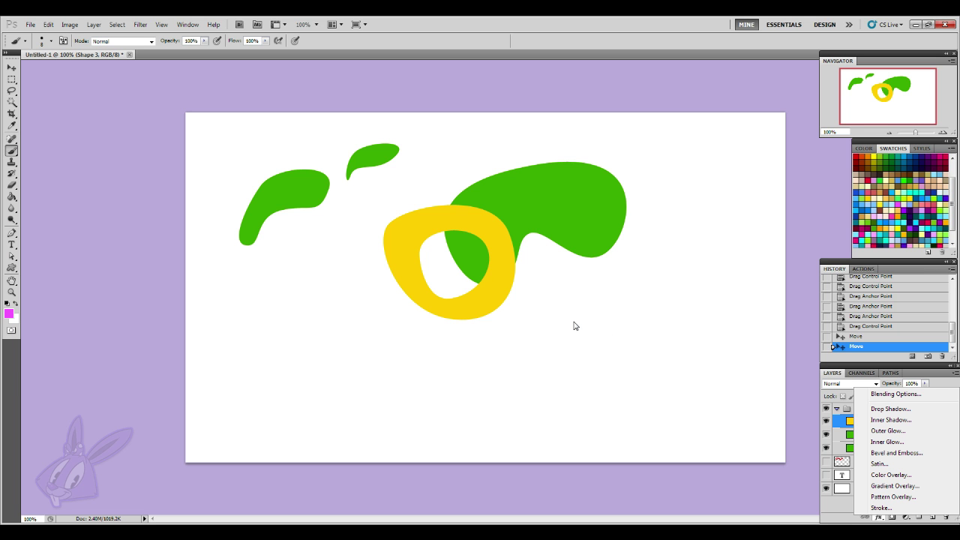
left_click(873, 410)
left_click_drag(315, 250, 622, 269)
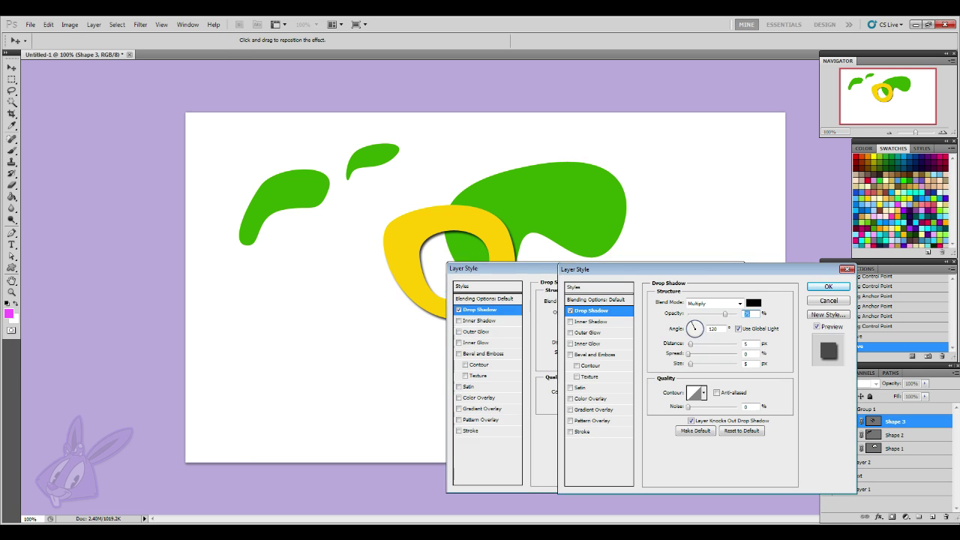
left_click(828, 287)
- Enlarge the yellow ring to about 206% width and 167% height, centred below the small green shapes
key("v")
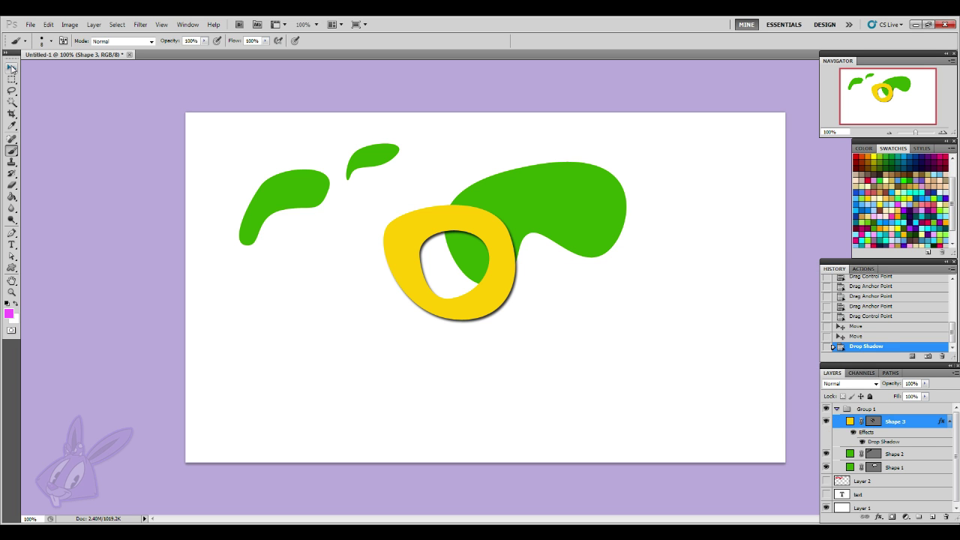
left_click_drag(515, 321, 655, 396)
left_click_drag(615, 355, 529, 353)
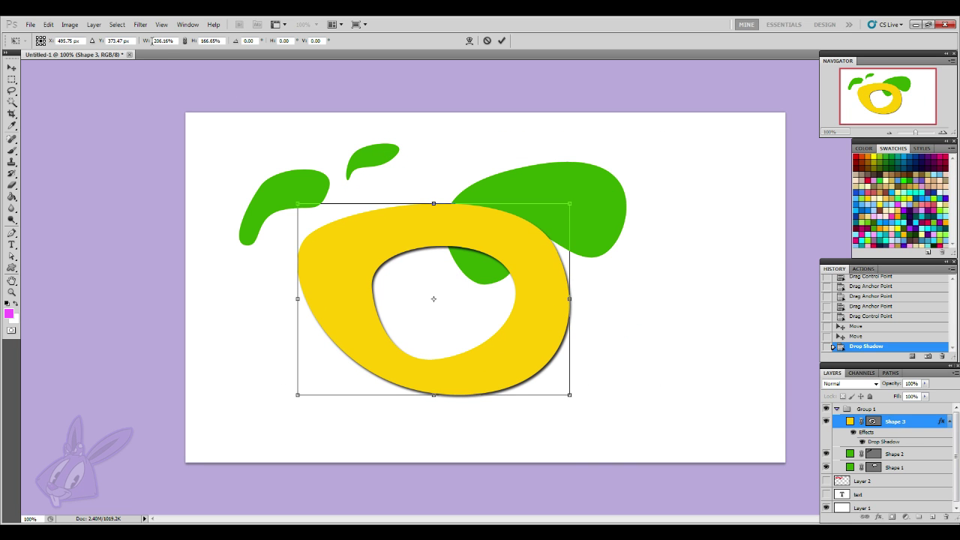
left_click(11, 69)
left_click(441, 214)
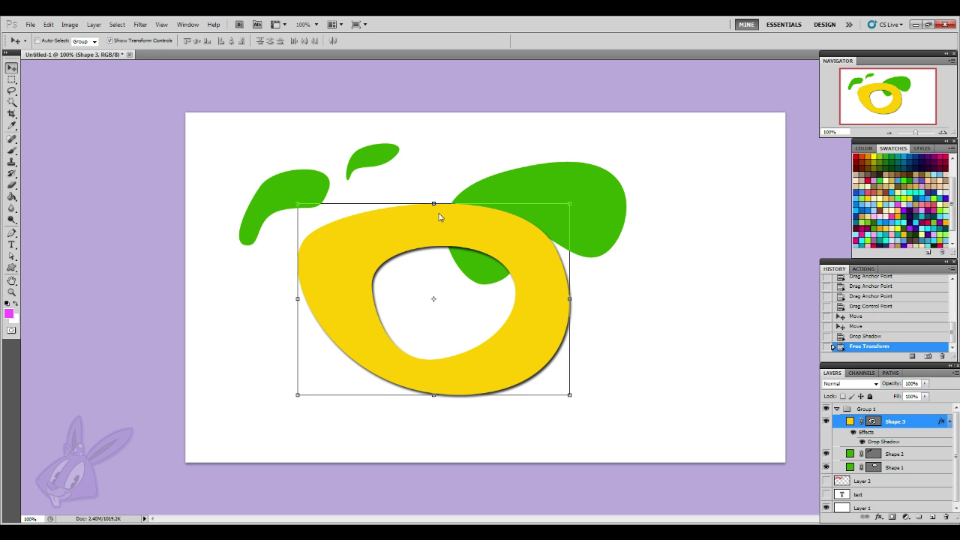
- Add a white inner glow to the Shape 3 layer with its source at Center and a size of 73 px
left_click(879, 516)
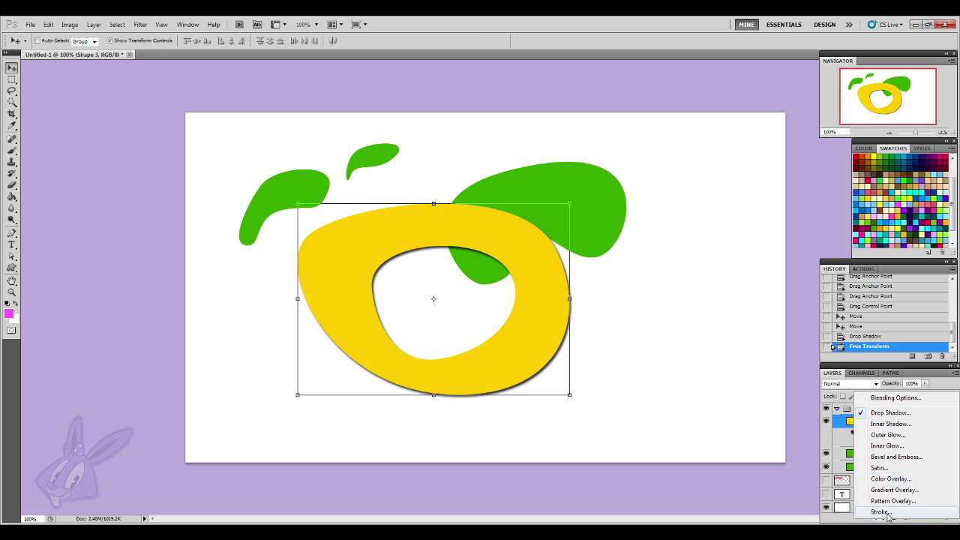
left_click(912, 445)
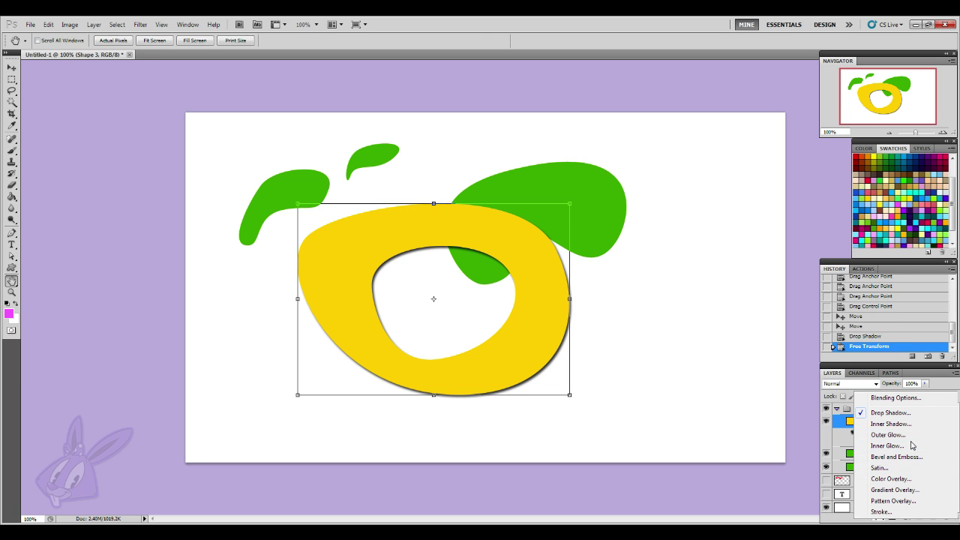
left_click(689, 374)
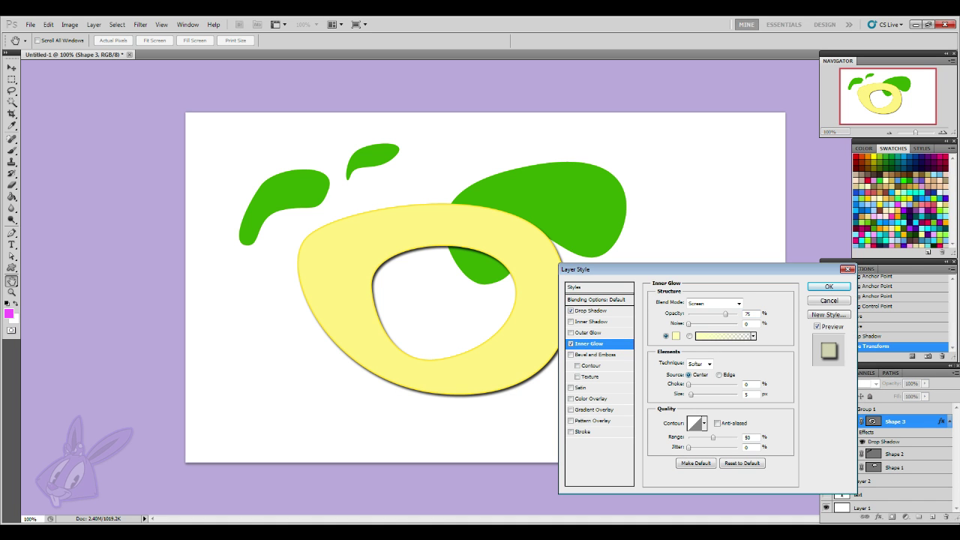
left_click(676, 336)
left_click(321, 320)
left_click(550, 314)
left_click_drag(690, 394, 706, 394)
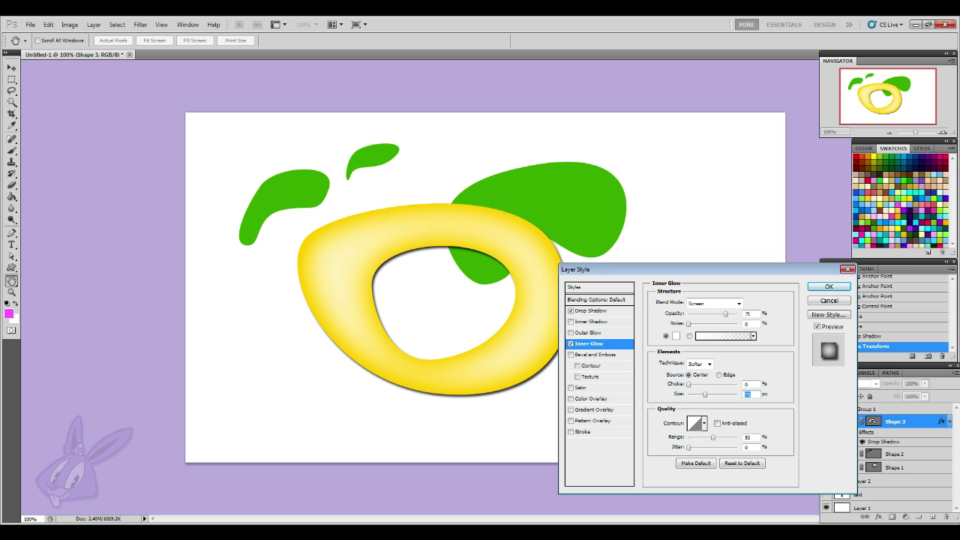
left_click_drag(675, 269, 728, 241)
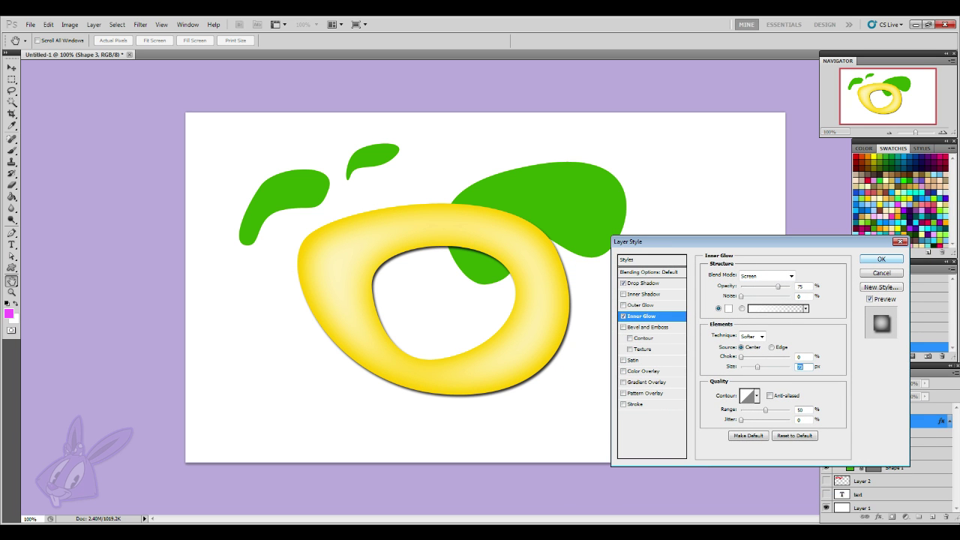
- Set the inner glow's blend mode to Overlay and its opacity to 100%, and apply the layer style
mouse_move(778, 286)
left_mouse_down()
mouse_move(758, 287)
mouse_move(768, 287)
left_mouse_up()
left_click(790, 276)
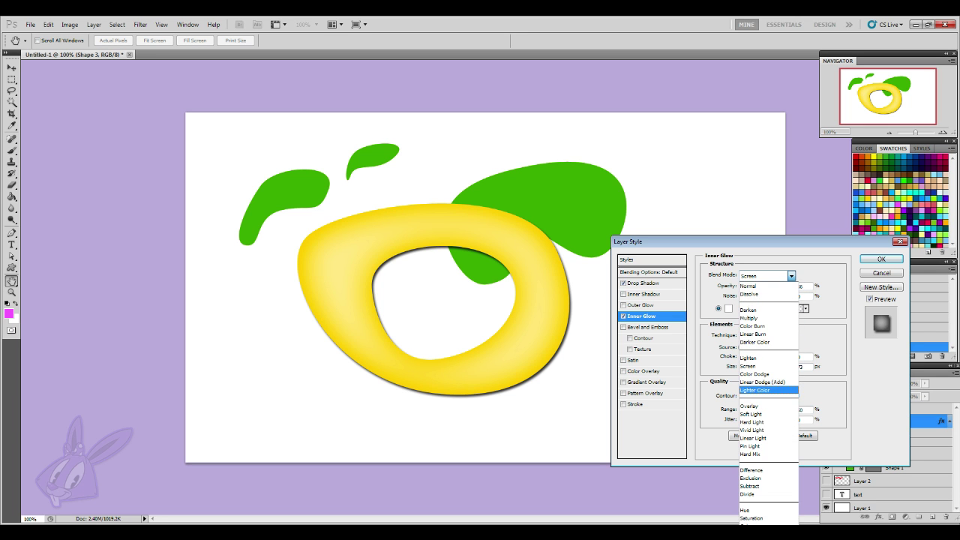
left_click(750, 343)
left_click_drag(768, 286, 791, 286)
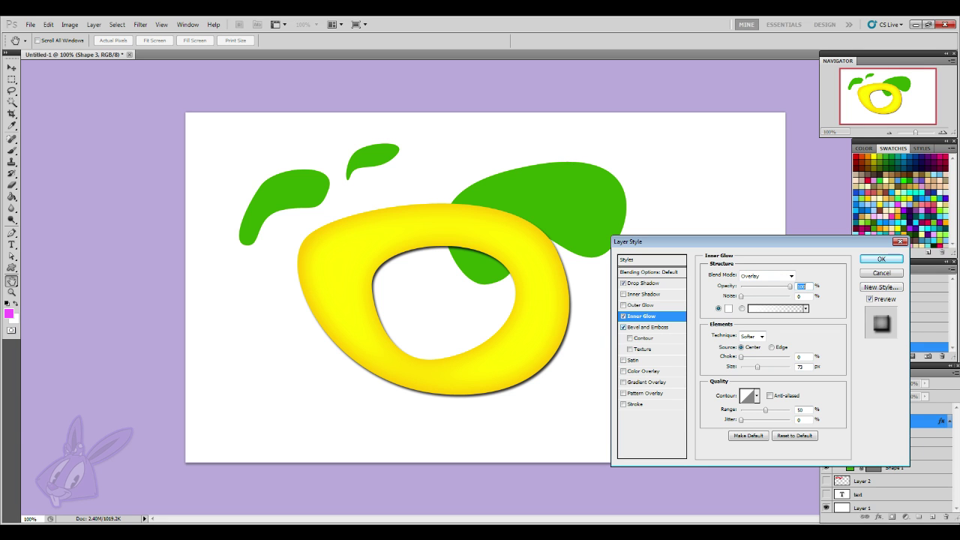
left_click(881, 259)
- Collapse the Shape 3 layer's effects list and move the yellow ring slightly up and to the right
left_click(948, 421)
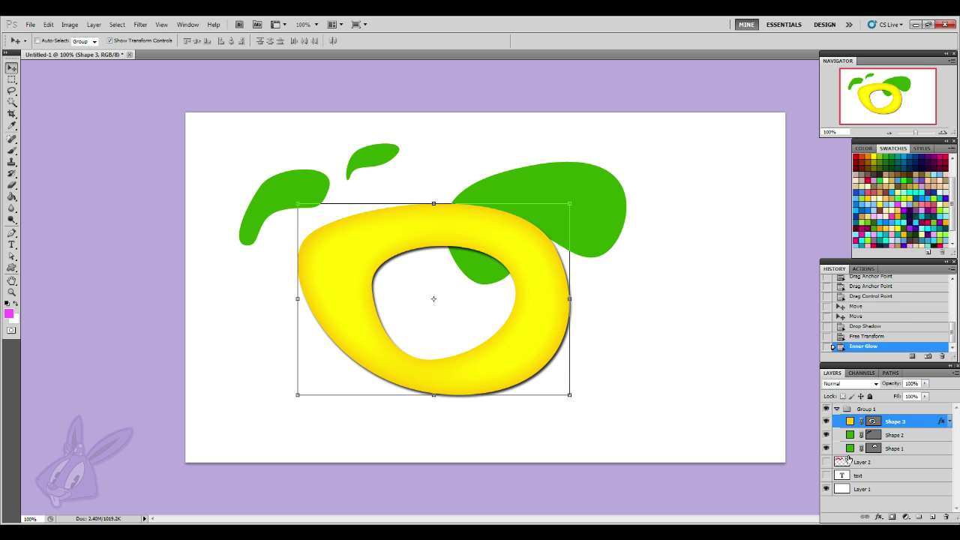
left_click_drag(515, 356, 536, 341)
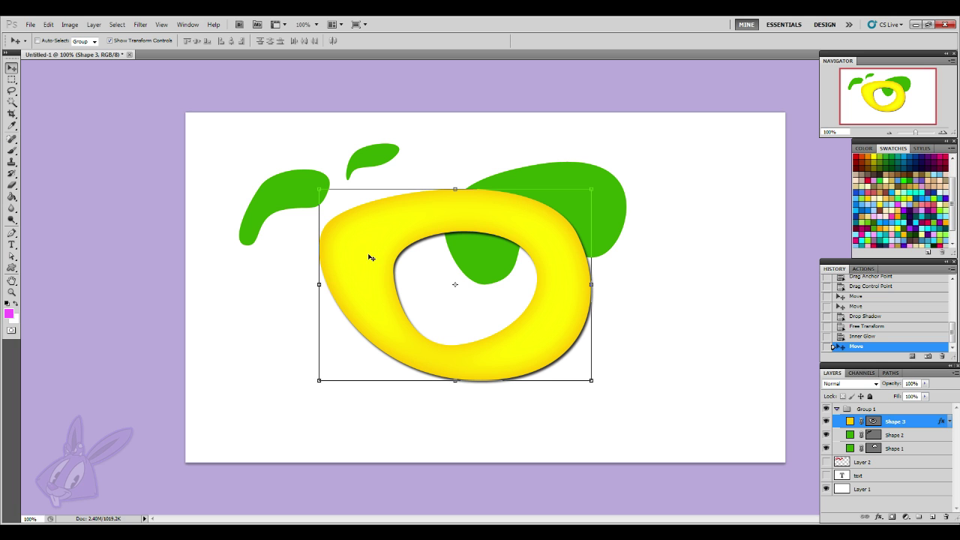
left_click(12, 150)
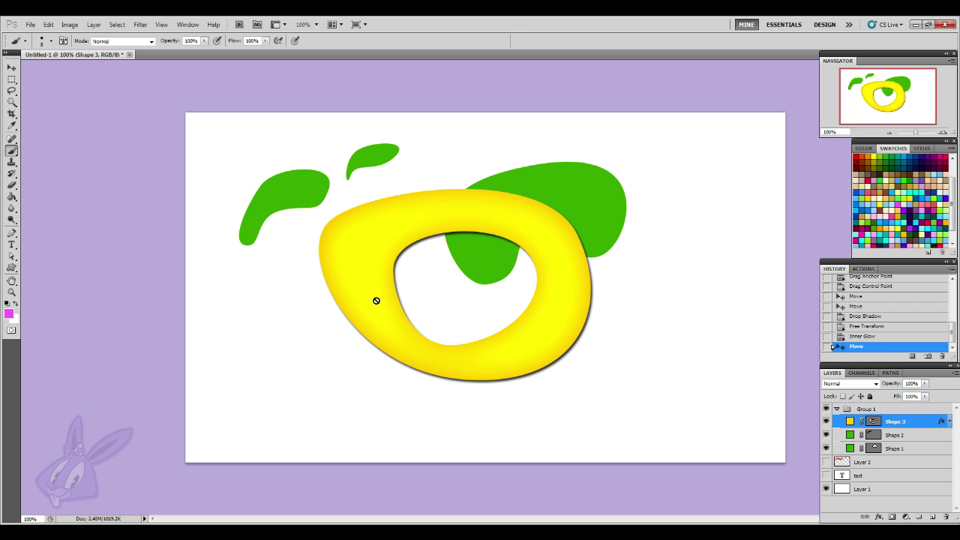
- Draw a closed, curved magenta shape with the Pen tool across the yellow ring's upper-left part
left_click(11, 233)
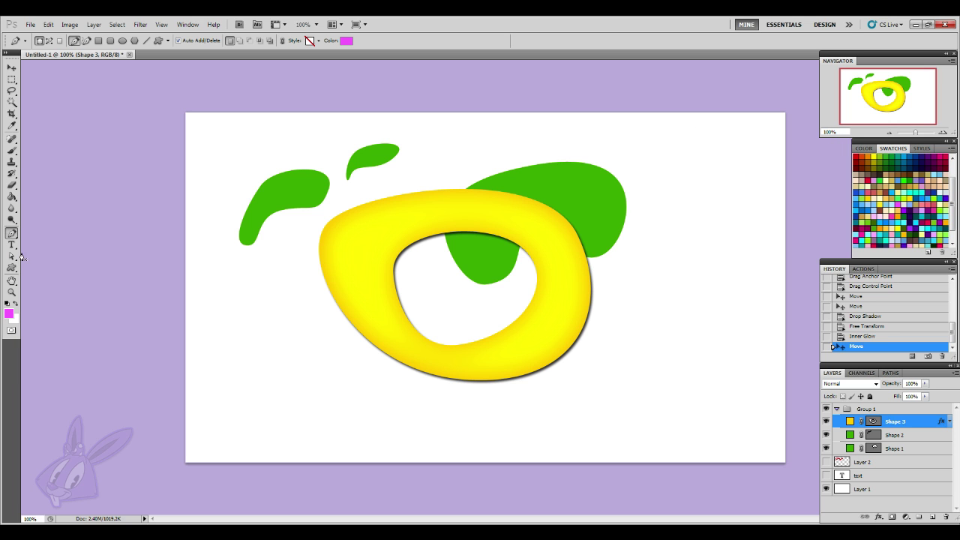
left_click_drag(377, 188, 417, 223)
left_click_drag(437, 266, 420, 285)
left_click_drag(310, 255, 305, 223)
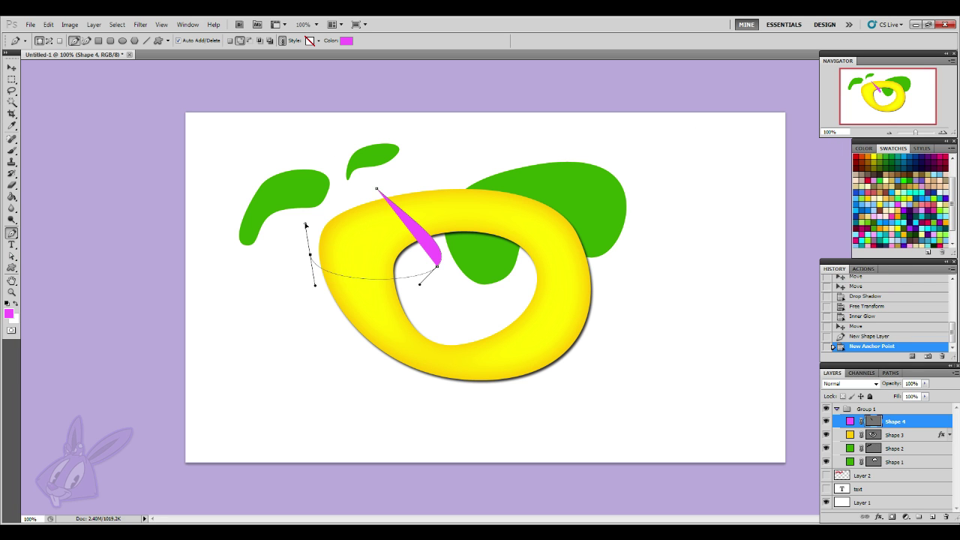
left_click(376, 189)
left_click_drag(376, 189, 413, 216)
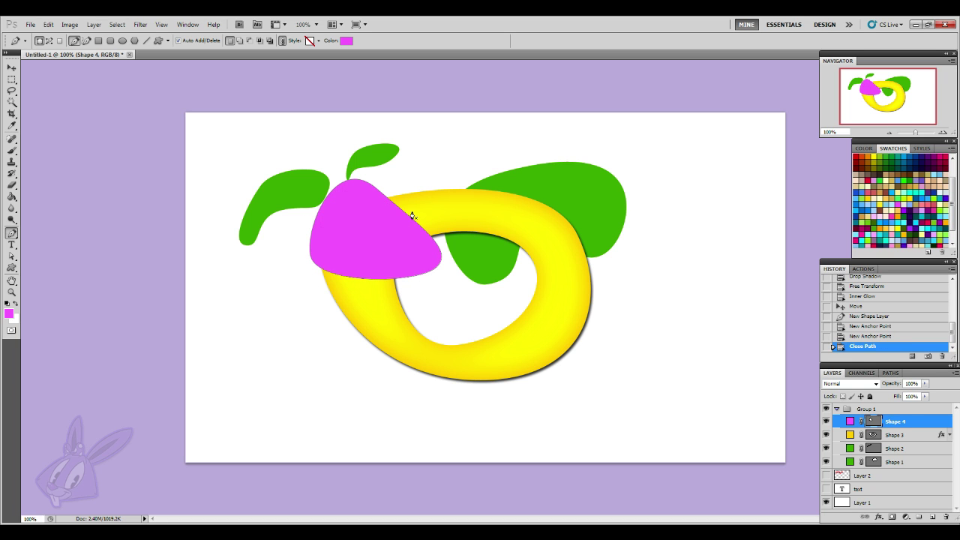
- Draw a small closed magenta shape with the Pen tool on the yellow ring's lower-right part
left_click_drag(530, 323, 548, 341)
left_click(548, 339)
left_click(553, 326)
left_click(540, 311)
left_click(530, 324)
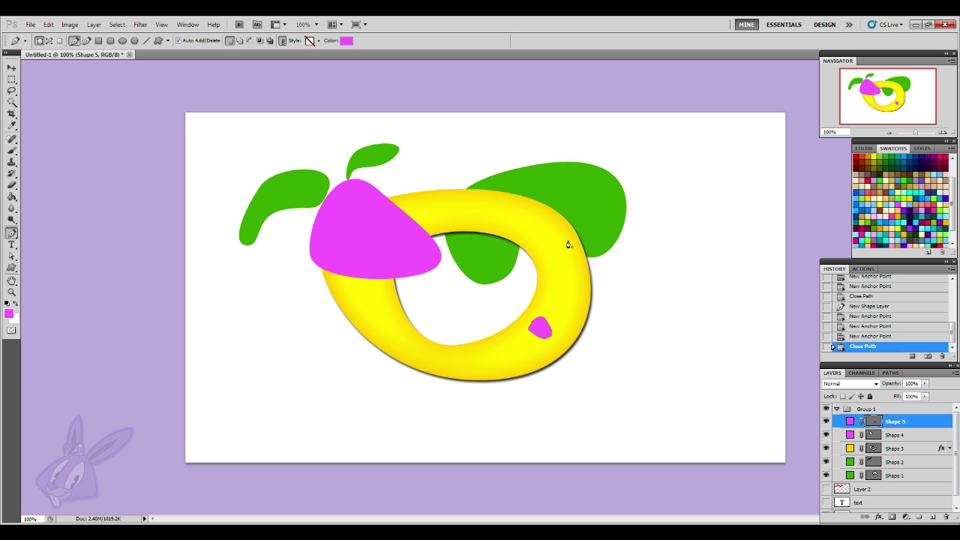
- Clip the magenta Shape 4 and Shape 5 layers to the yellow Shape 3 layer with clipping masks
left_click(912, 440)
right_click(902, 439)
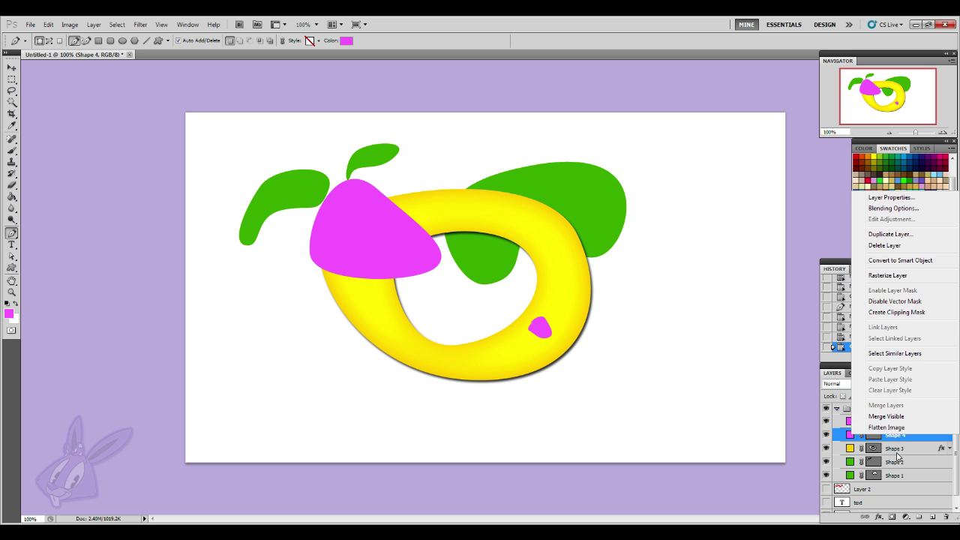
key("Escape")
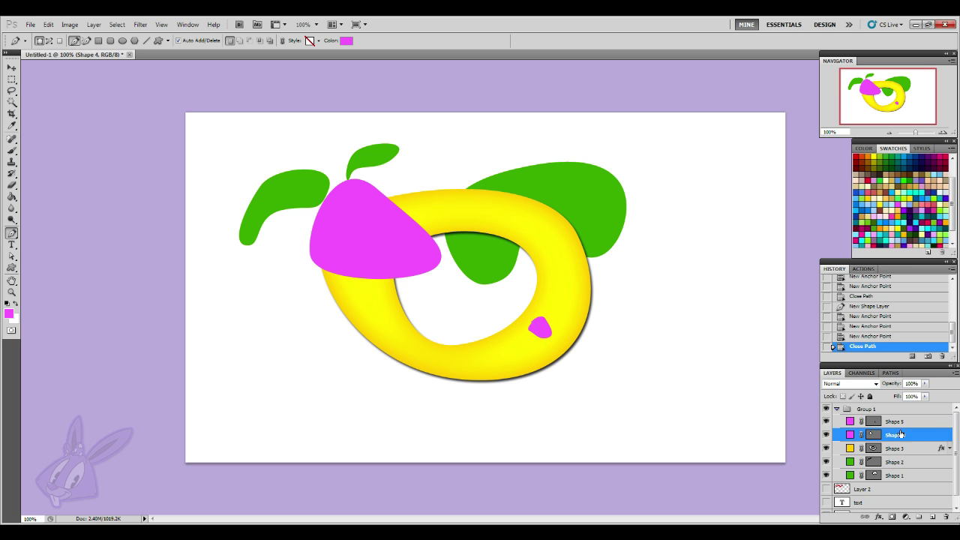
right_click(901, 437)
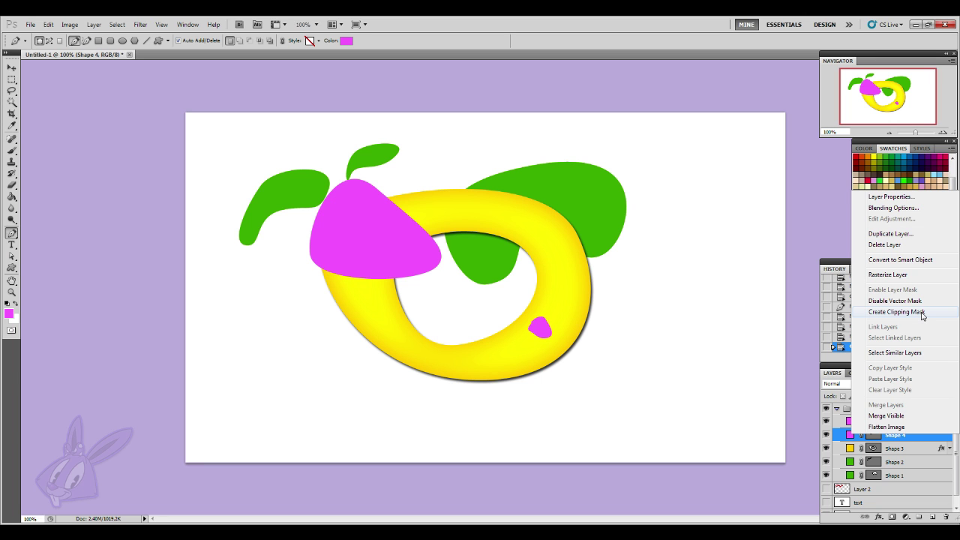
left_click(922, 313)
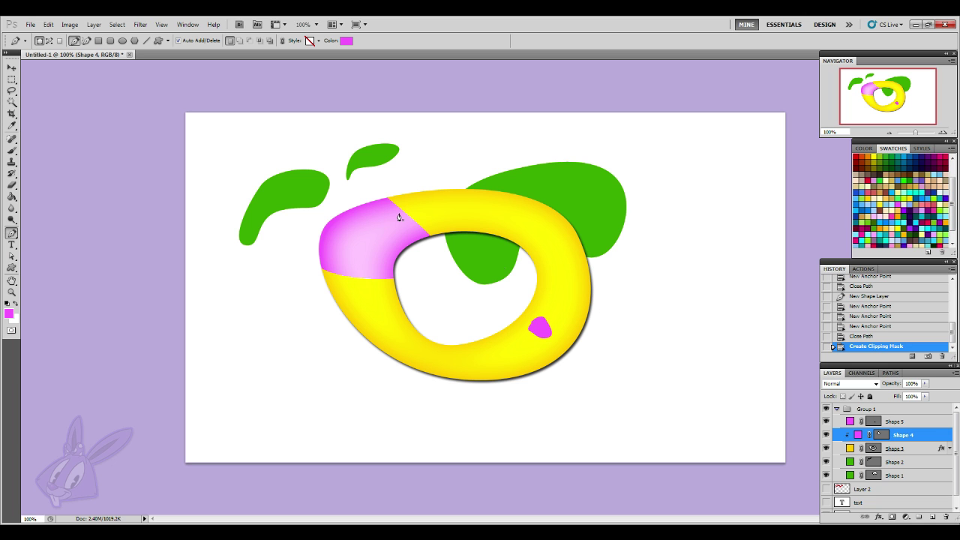
right_click(902, 423)
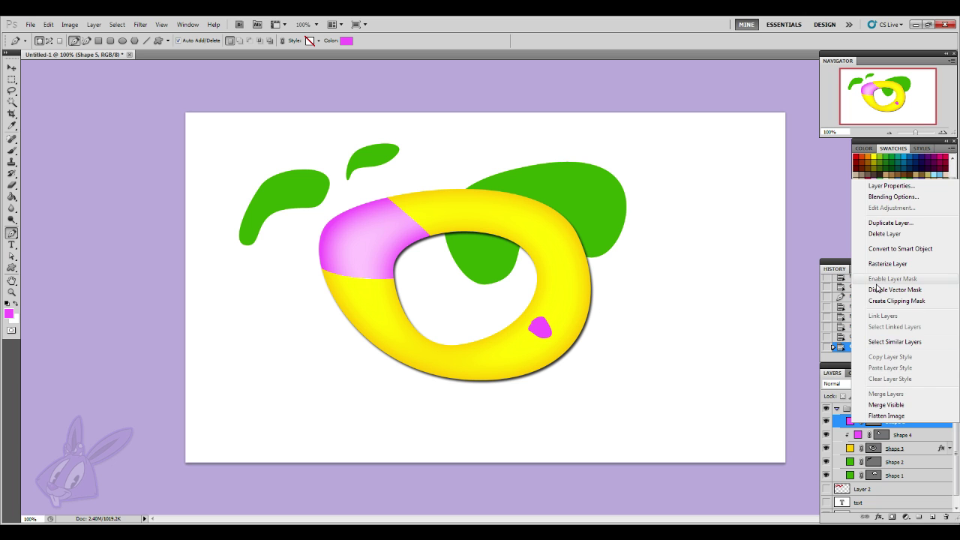
left_click(875, 301)
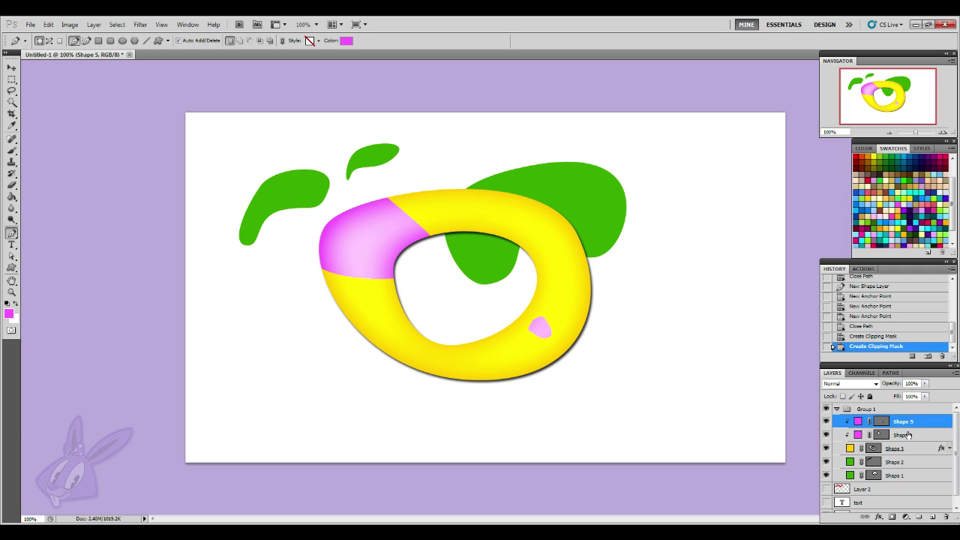
- Enlarge the small Shape 5 to about 361% width and 367% height and place it over the ring hole's right edge
left_click(12, 69)
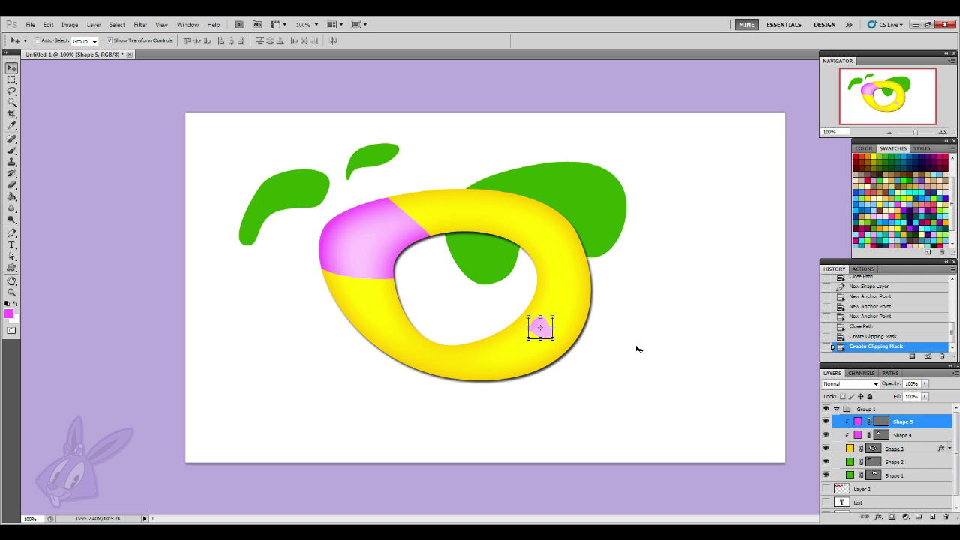
left_click_drag(553, 339, 619, 398)
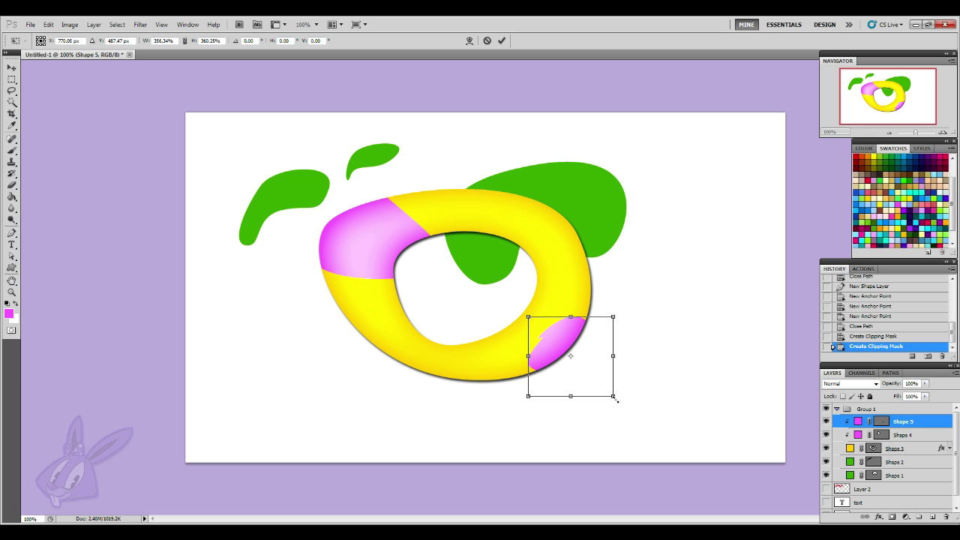
left_click_drag(542, 344, 509, 278)
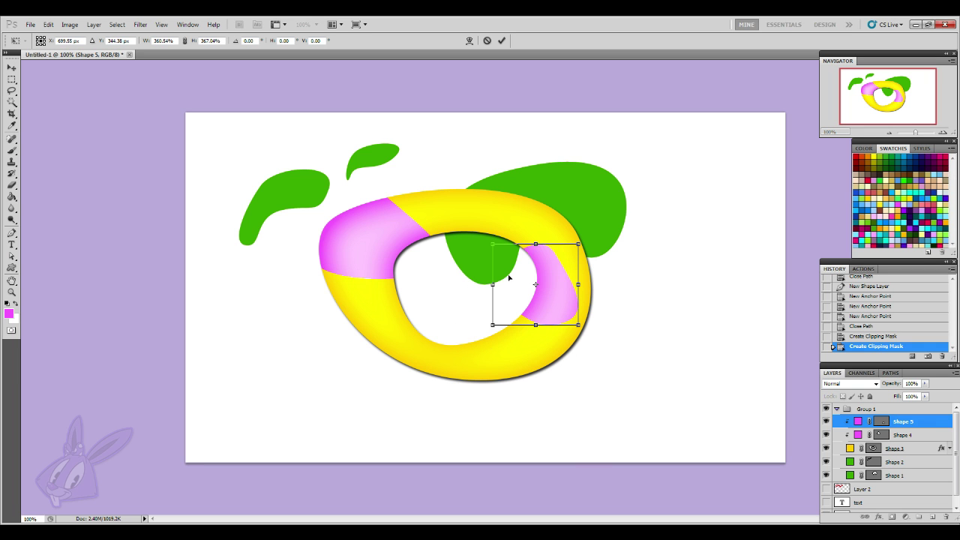
left_click(11, 69)
left_click(429, 211)
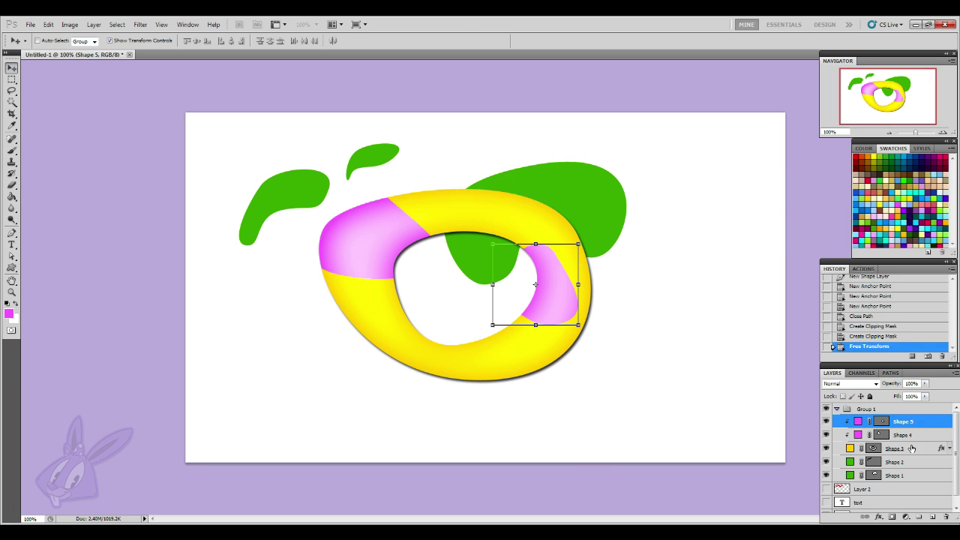
- Reshape the magenta Shape 4 with the Direct Selection tool by moving its right anchor point up along the ring's inner edge
left_click(902, 435)
left_click(11, 256)
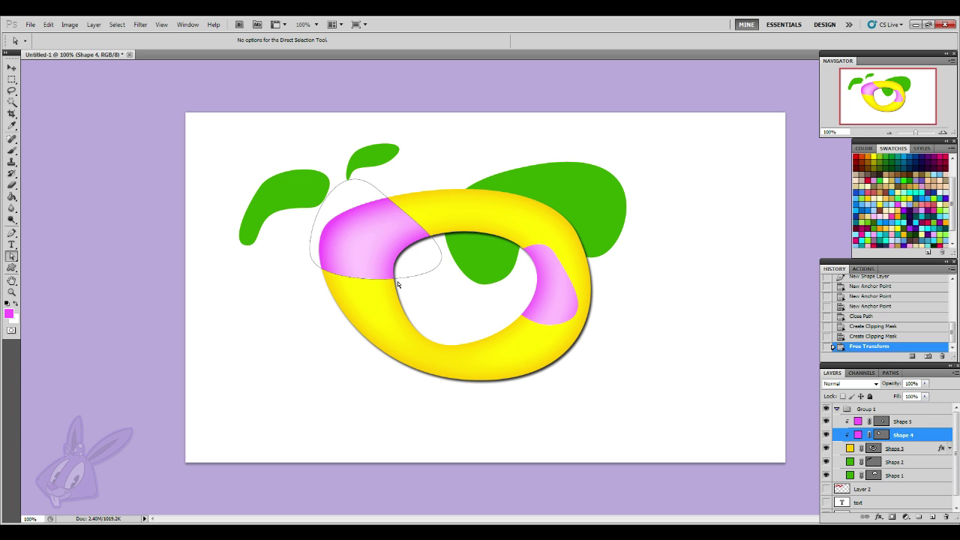
left_click(435, 271)
left_click_drag(437, 268, 456, 235)
left_click(444, 288)
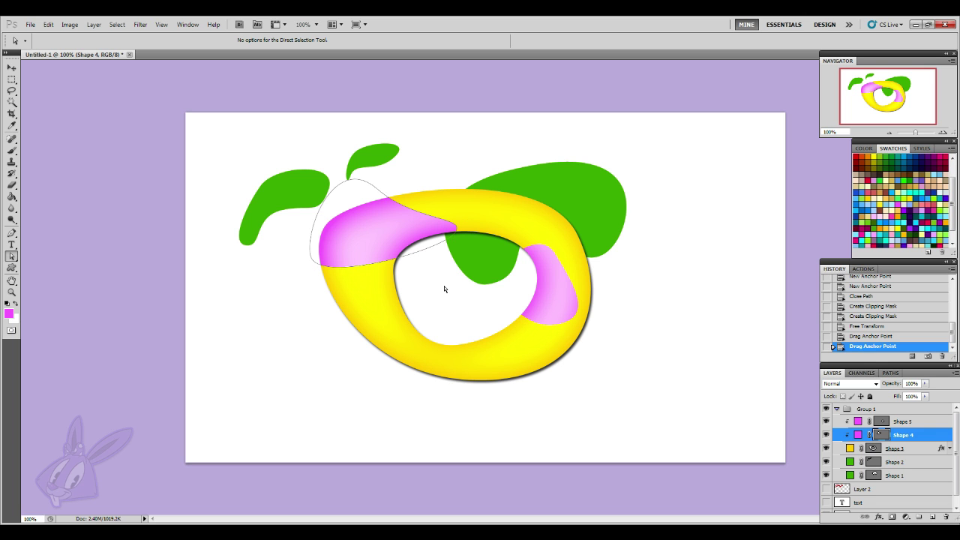
- Release the Shape 5 layer's clipping mask and clip the layer to the yellow ring again
left_click(920, 422)
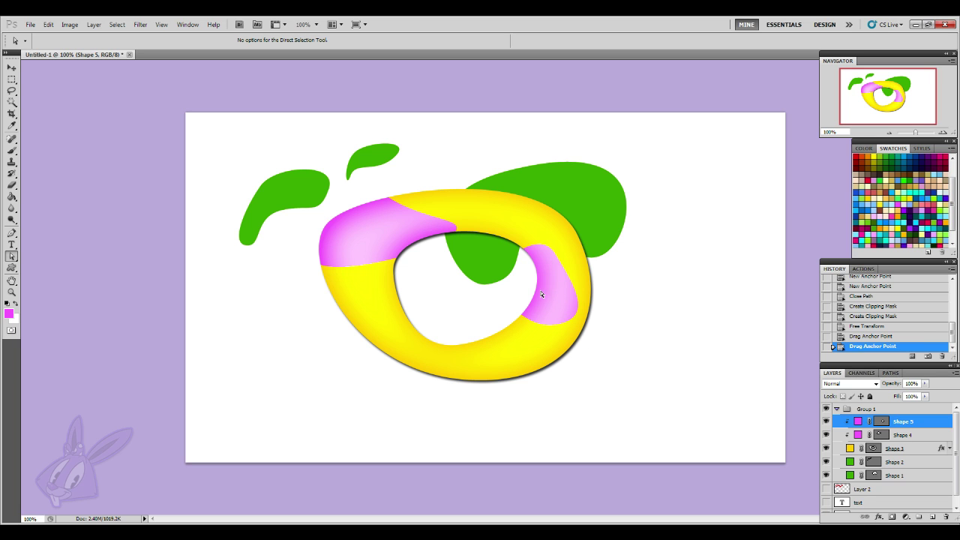
right_click(905, 422)
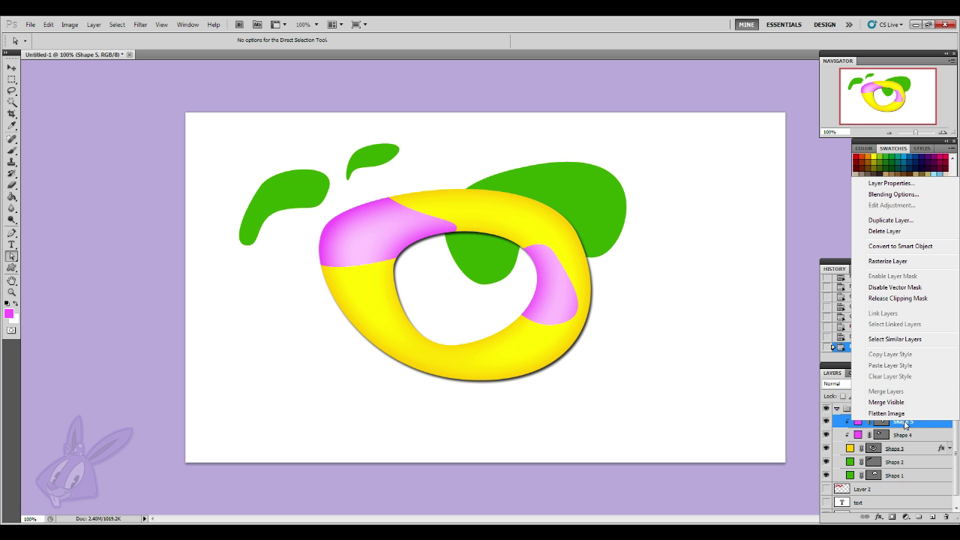
left_click(899, 299)
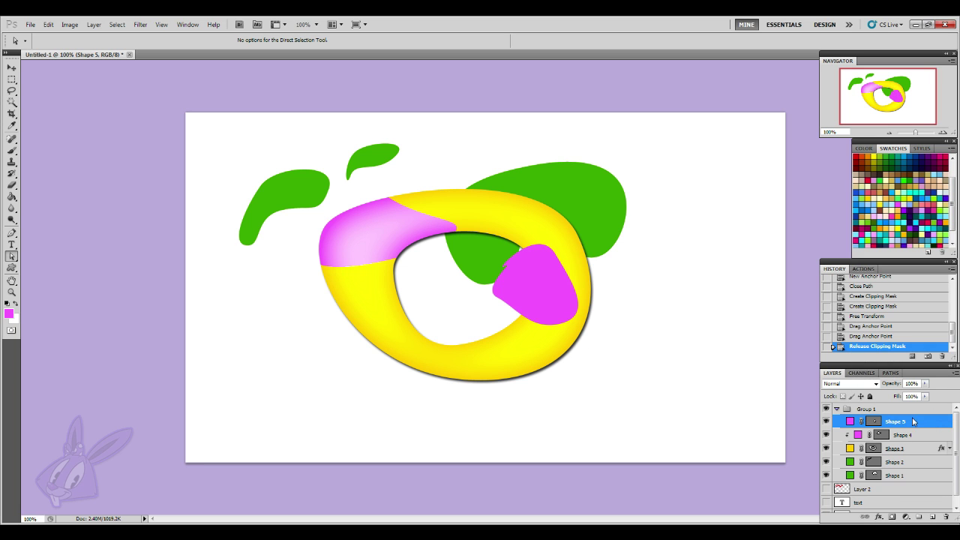
right_click(912, 422)
left_click(914, 297)
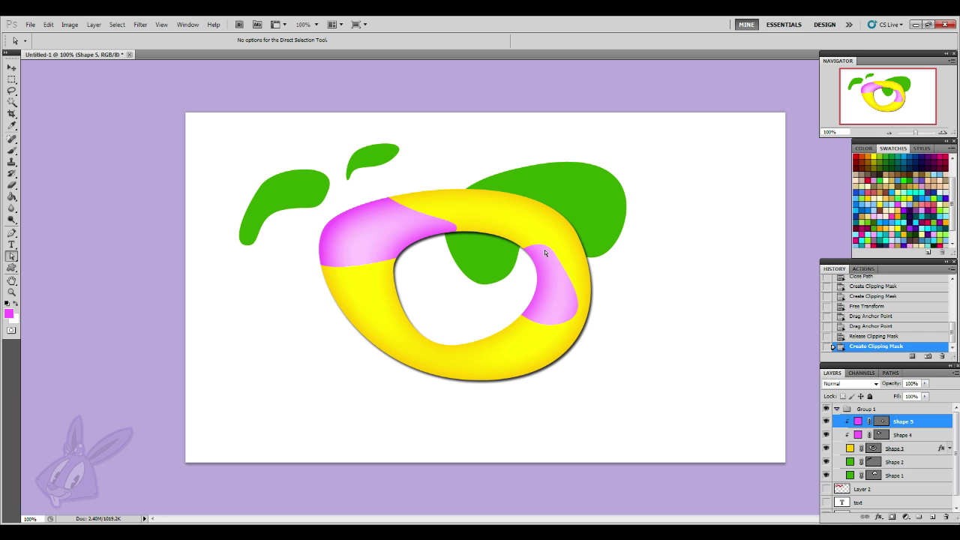
- Add a drop shadow to the magenta Shape 4 layer with 0 px distance, about 30% spread and 14 px size, and collapse its effects list
left_click(896, 434)
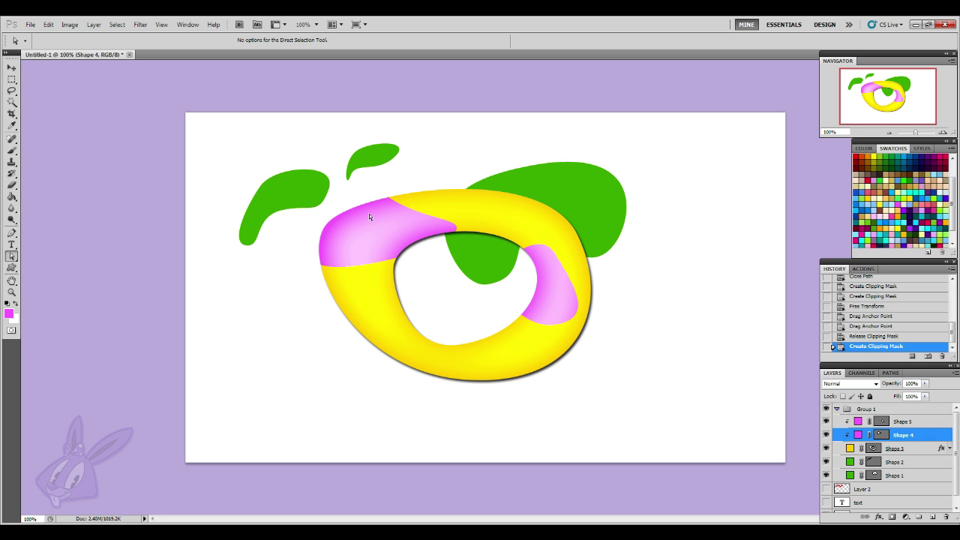
left_click(878, 517)
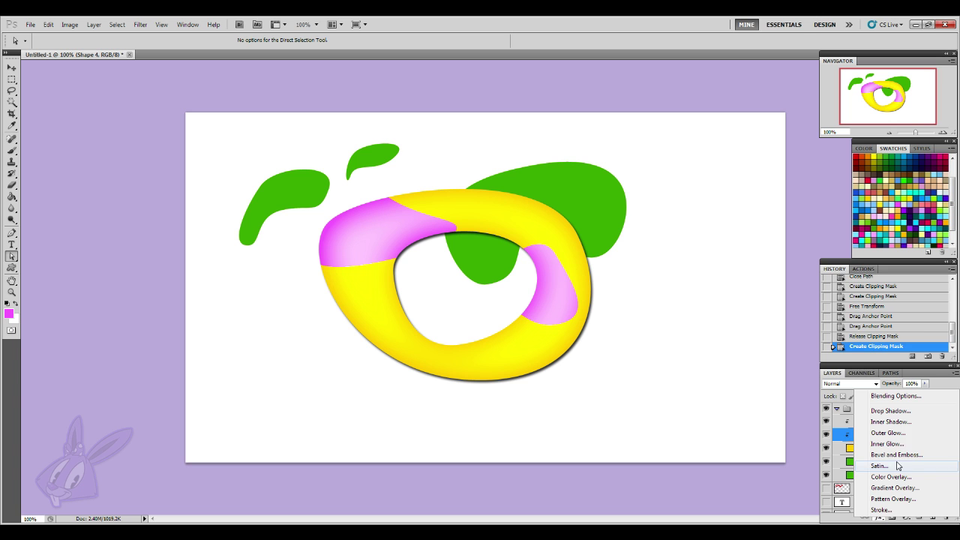
left_click(873, 411)
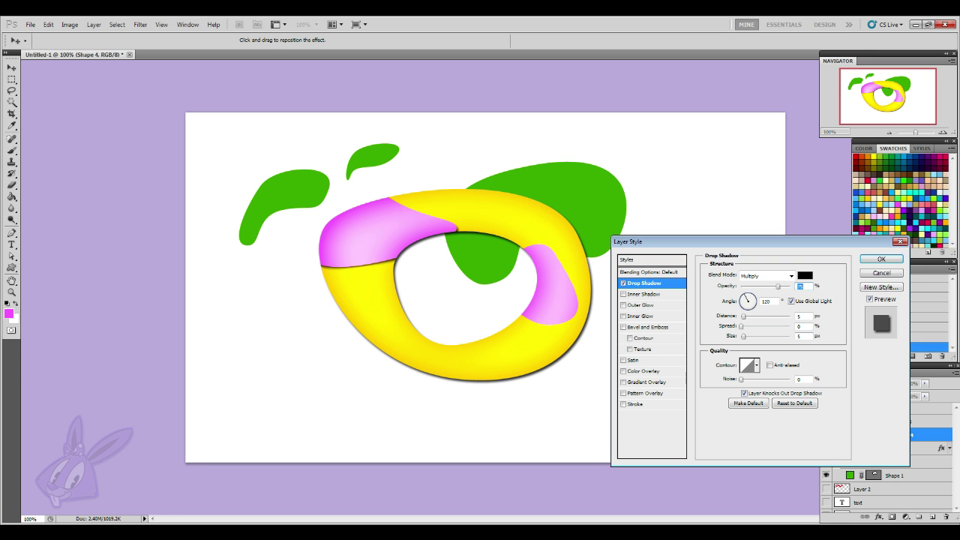
left_click_drag(743, 317, 782, 326)
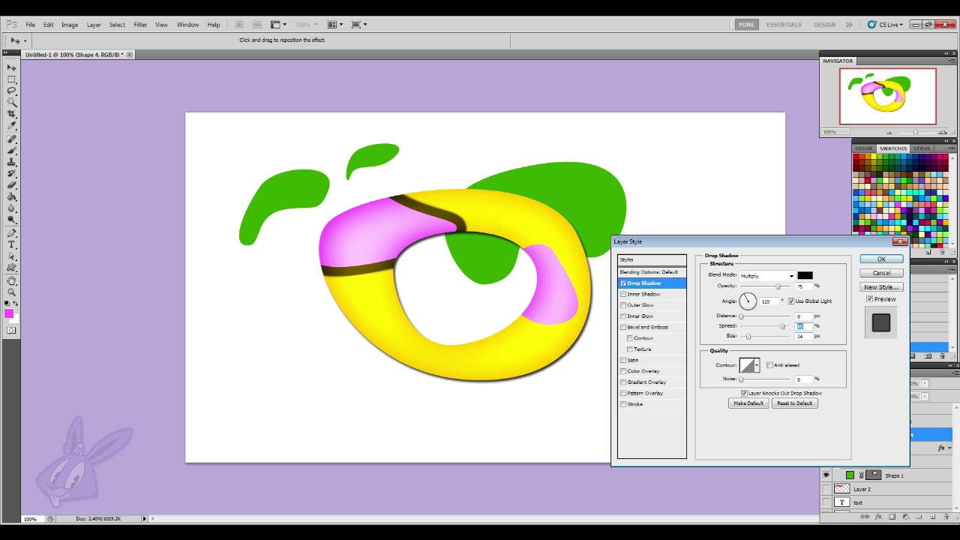
left_click_drag(782, 326, 755, 326)
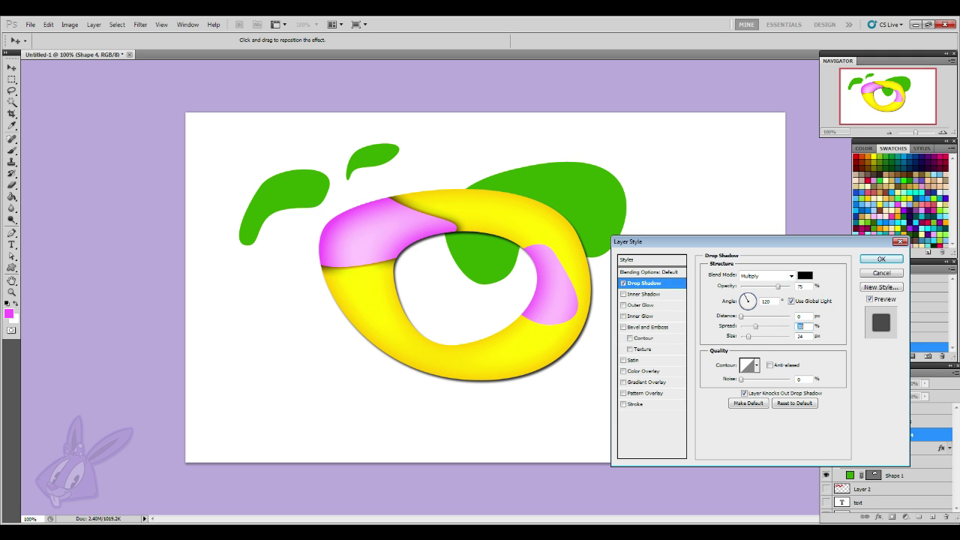
left_click(881, 258)
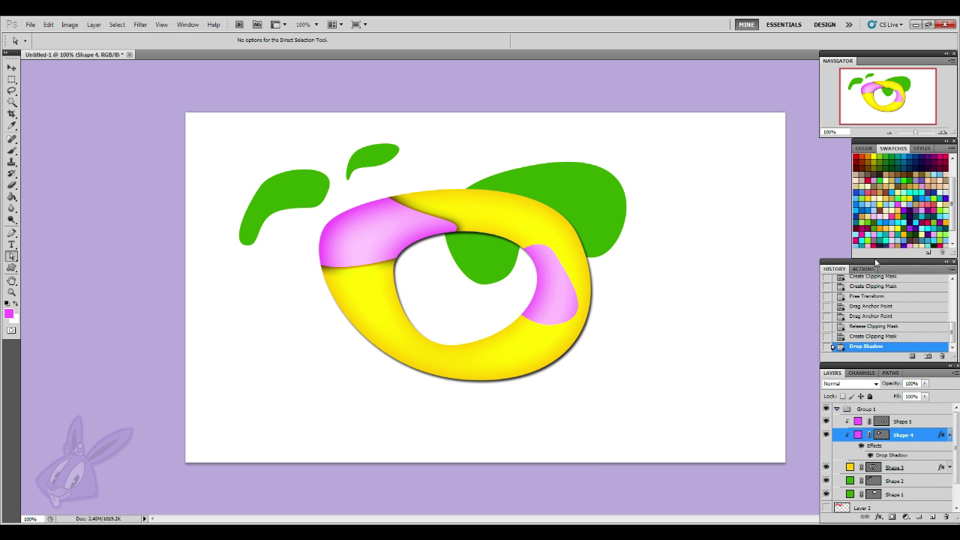
left_click(949, 440)
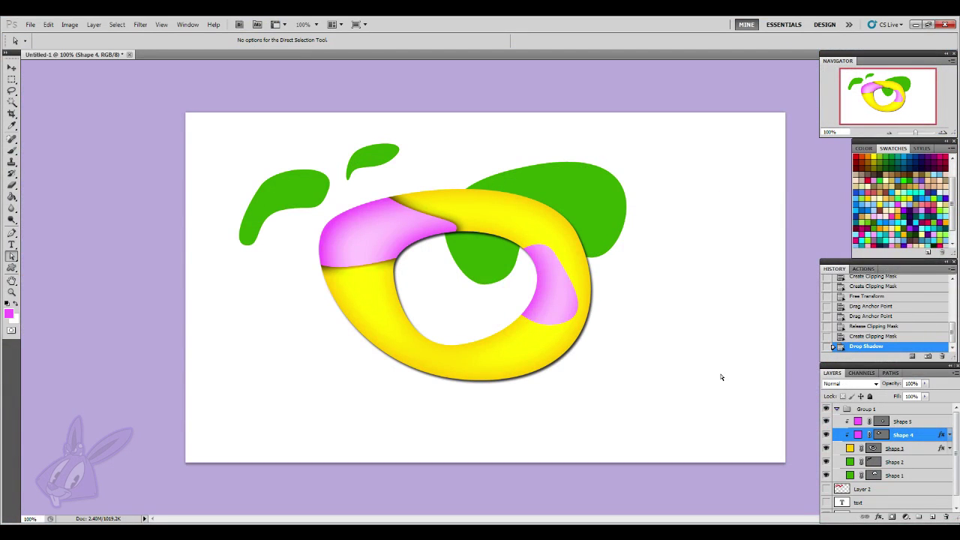
left_click(918, 462)
left_click(908, 448)
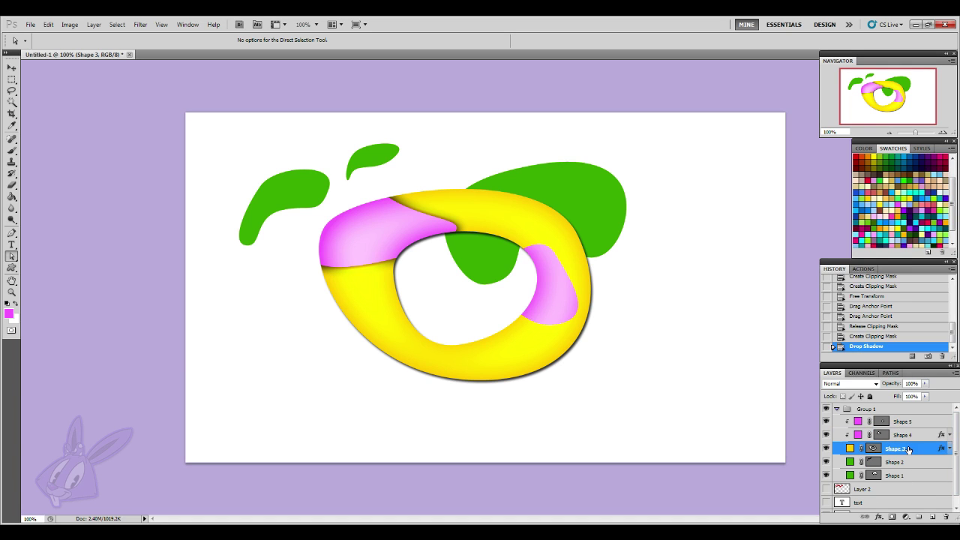
right_click(908, 448)
left_click(889, 325)
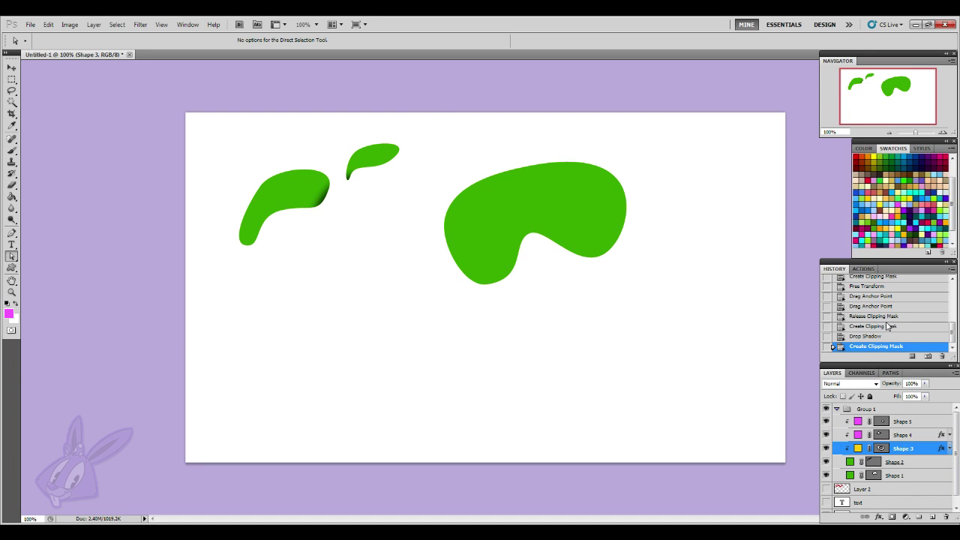
key("ctrl+z")
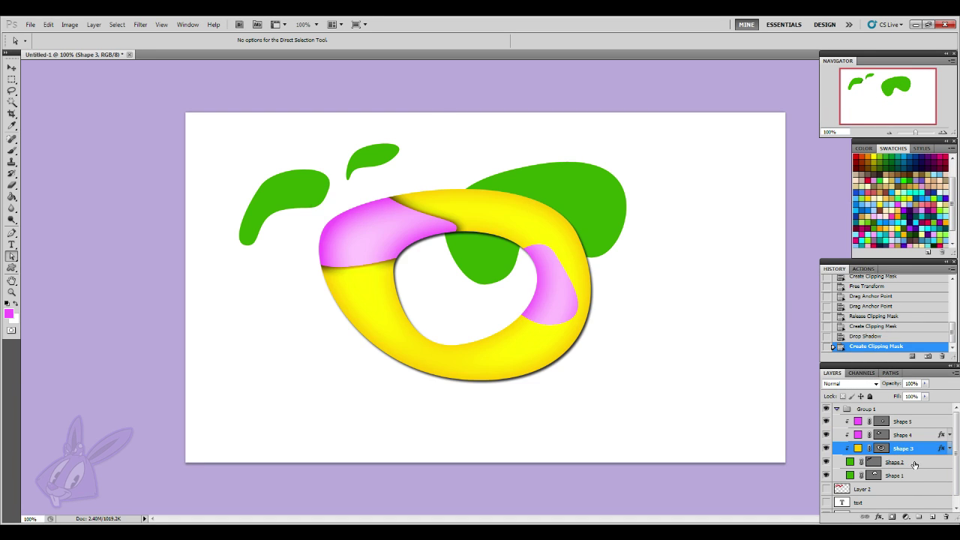
- Move the green Shape 1 layer above Shape 5 and clip it to the yellow ring with a clipping mask
left_click(914, 464)
left_click(909, 476)
left_click_drag(909, 475, 912, 419)
right_click(907, 424)
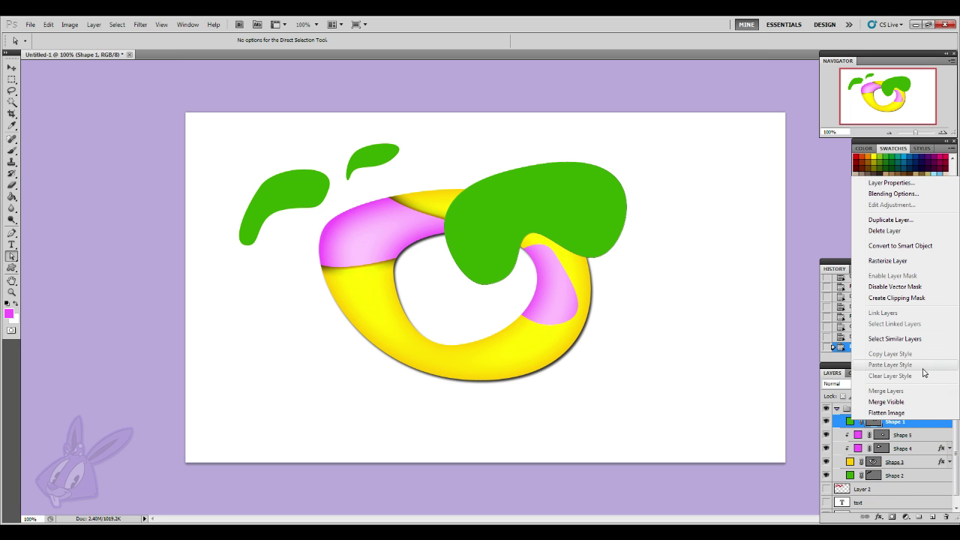
left_click(901, 298)
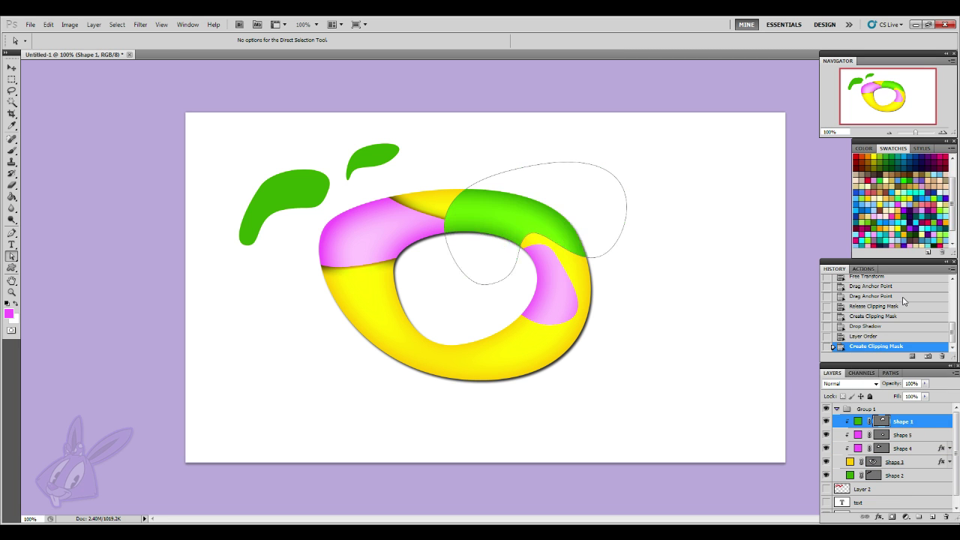
- Reposition the green Shape 1's lower-left anchor point inside the ring hole, slightly higher than before, with the Direct Selection tool
left_click_drag(559, 293, 658, 278)
left_click(487, 252)
left_click(487, 284)
left_click_drag(487, 285, 403, 234)
key("alt+Tab")
key("alt+Tab")
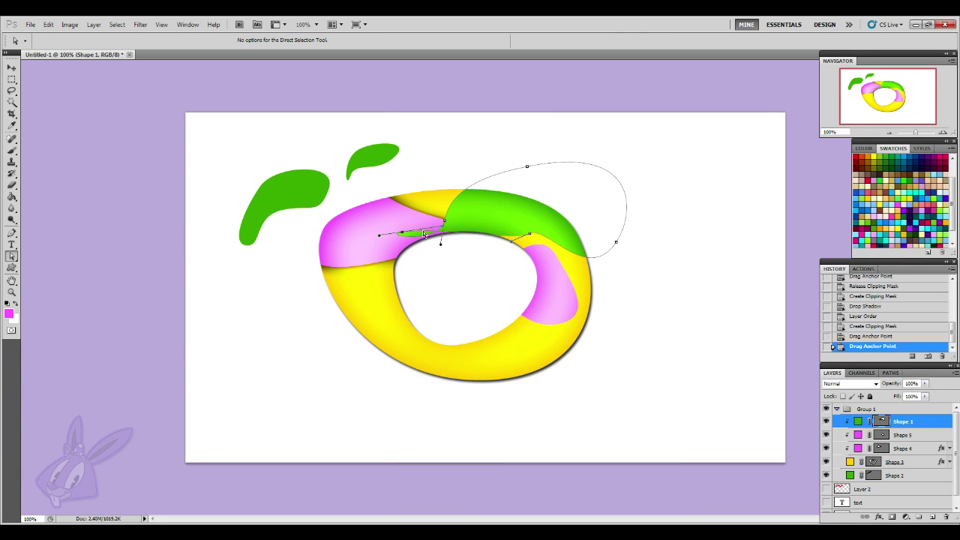
left_click_drag(406, 234, 485, 268)
left_click(693, 296)
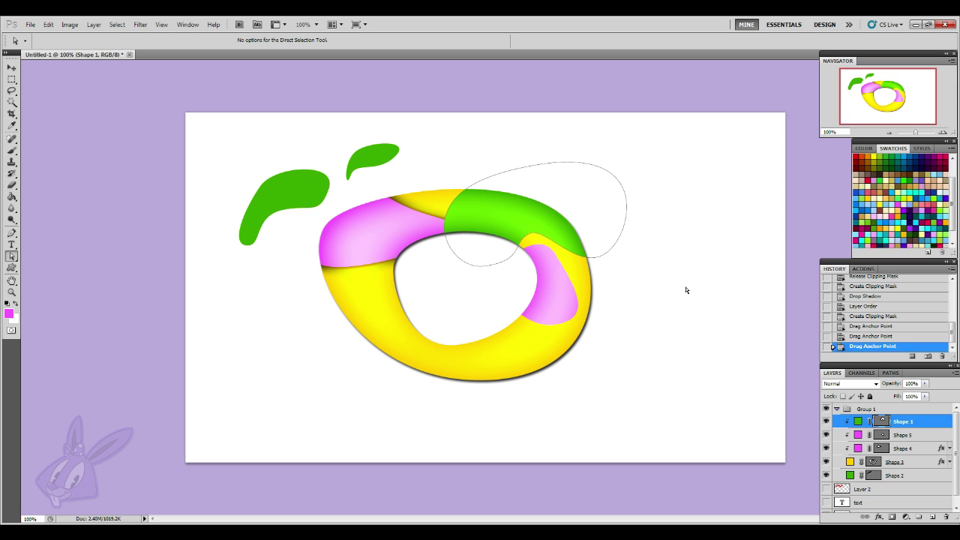
- Extend the green Shape 1 along the ring by moving its left anchor point outward and its lower-right anchor point down
left_click(462, 194)
left_click_drag(445, 222, 409, 218)
left_click_drag(615, 244, 621, 291)
left_click(693, 330)
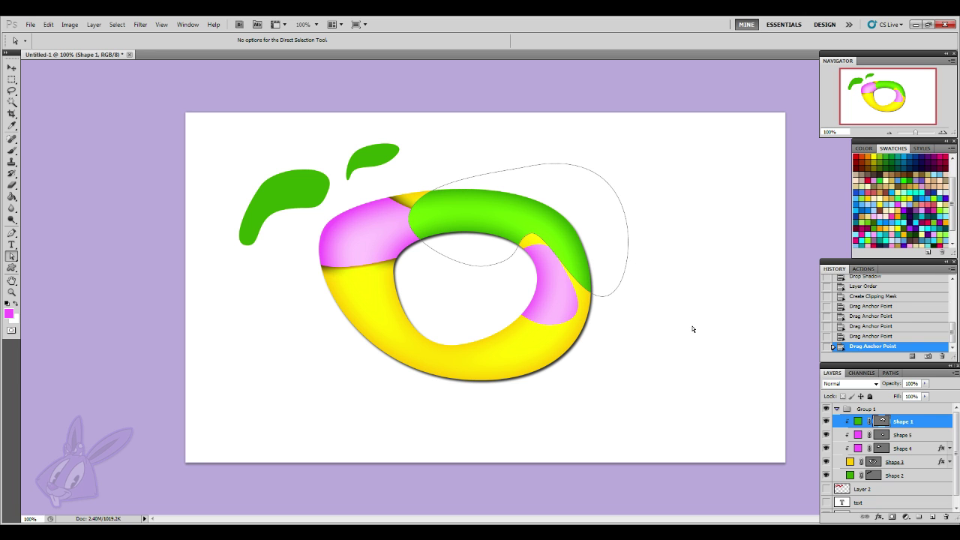
- Collapse Group 1, create a new layer above it and hide the group
left_click(833, 409)
left_click(836, 408)
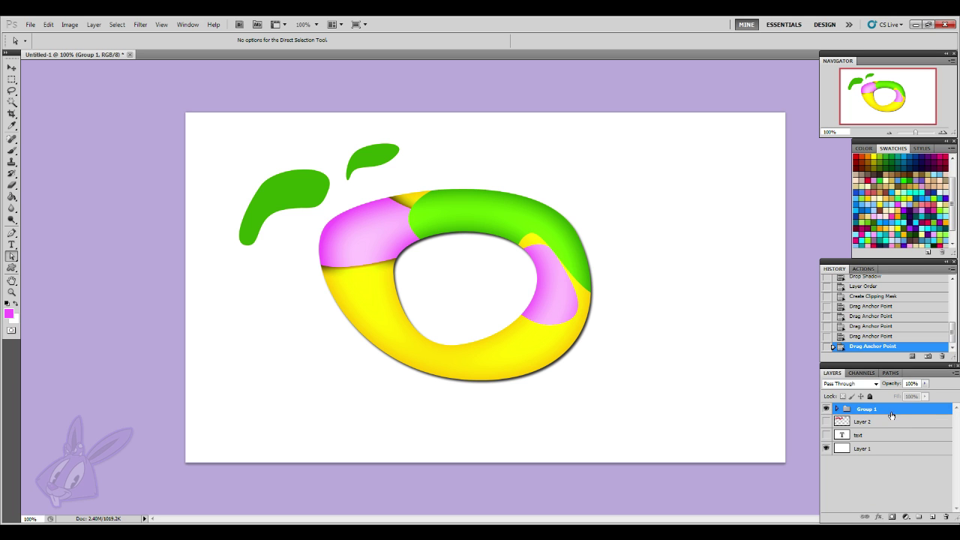
left_click(932, 516)
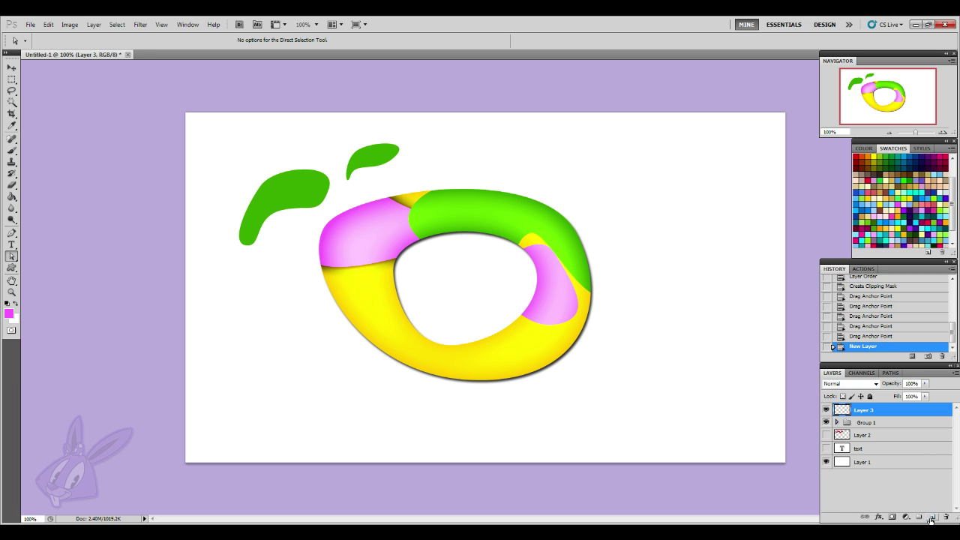
left_click(827, 423)
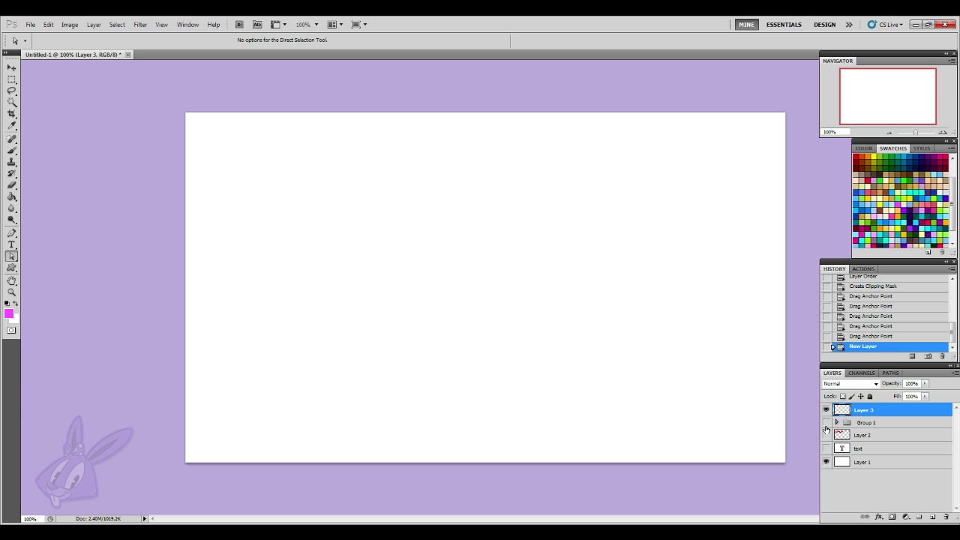
- Paint a thick magenta bean-shaped arch across the upper canvas on Layer 3 with a hard brush of size 71
left_click(12, 150)
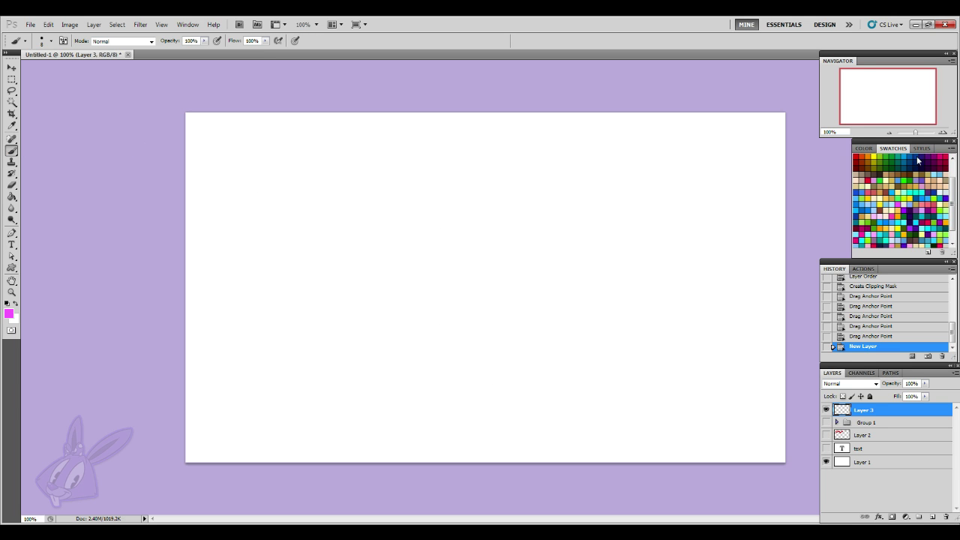
scroll(910, 174, "up", 3)
left_click(51, 41)
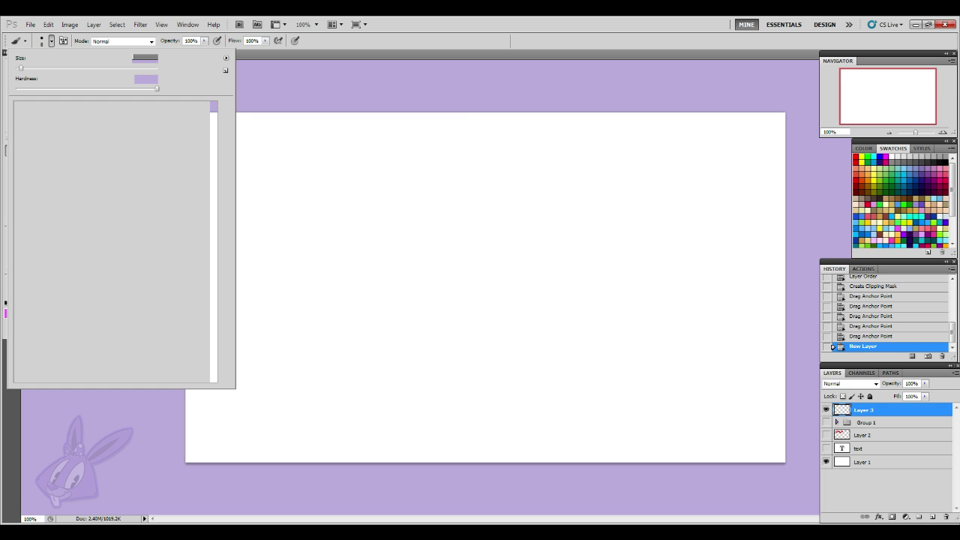
left_click(64, 69)
left_click(299, 280)
mouse_move(299, 262)
left_mouse_down()
mouse_move(308, 230)
mouse_move(460, 242)
mouse_move(509, 268)
mouse_move(485, 243)
mouse_move(425, 222)
mouse_move(372, 218)
mouse_move(327, 221)
mouse_move(285, 252)
mouse_move(338, 218)
mouse_move(445, 237)
mouse_move(492, 268)
mouse_move(371, 240)
mouse_move(278, 258)
mouse_move(448, 256)
mouse_move(498, 271)
mouse_move(506, 247)
mouse_move(432, 222)
mouse_move(357, 214)
mouse_move(271, 243)
mouse_move(408, 207)
mouse_move(505, 263)
left_mouse_up()
mouse_move(448, 218)
left_mouse_down()
mouse_move(300, 229)
mouse_move(258, 241)
mouse_move(261, 257)
mouse_move(382, 245)
mouse_move(505, 257)
mouse_move(514, 247)
mouse_move(485, 224)
mouse_move(433, 209)
mouse_move(355, 202)
mouse_move(263, 221)
mouse_move(256, 252)
left_mouse_up()
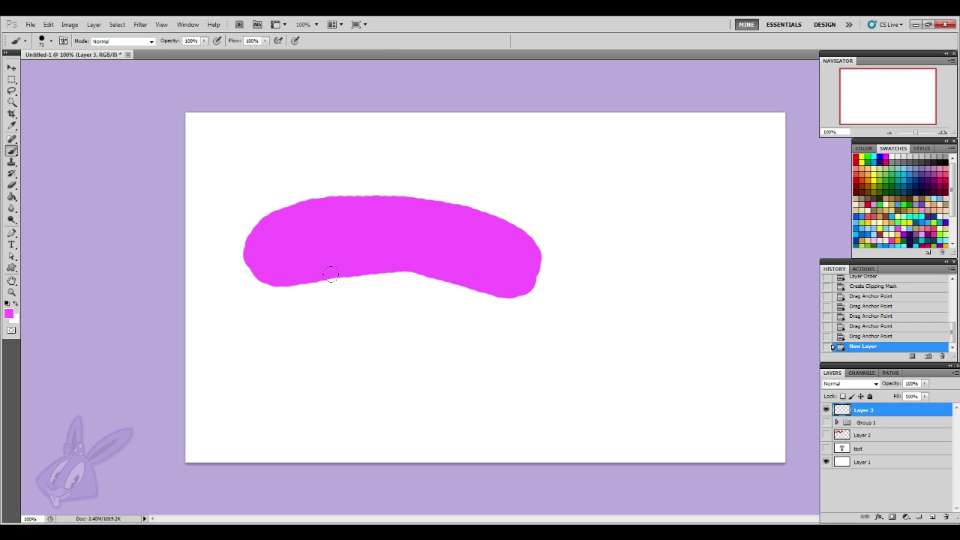
left_click_drag(330, 274, 333, 275)
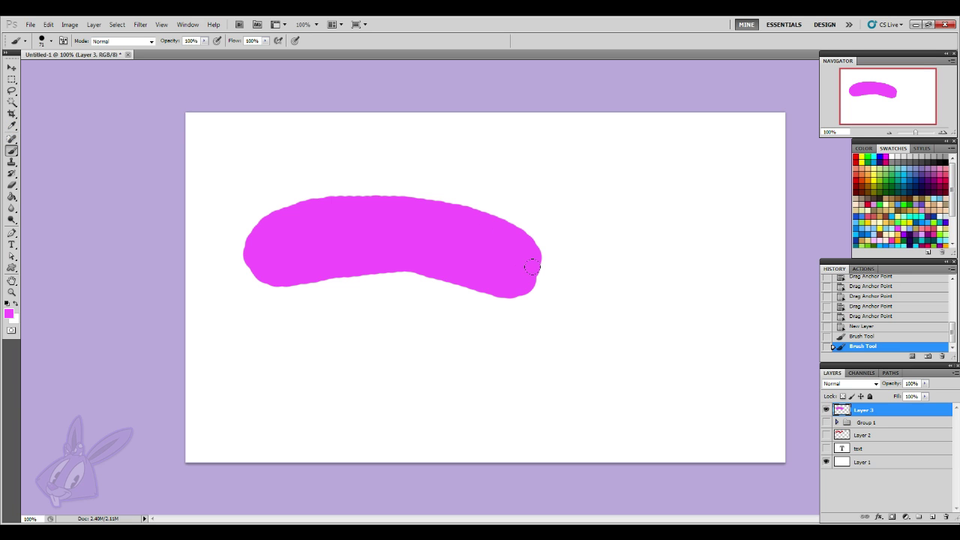
left_click(509, 257)
- Start tracing the magenta stroke's upper right edge with a purple Pen tool shape and lower the shape layer's opacity to 52%
left_click(927, 202)
left_click(12, 232)
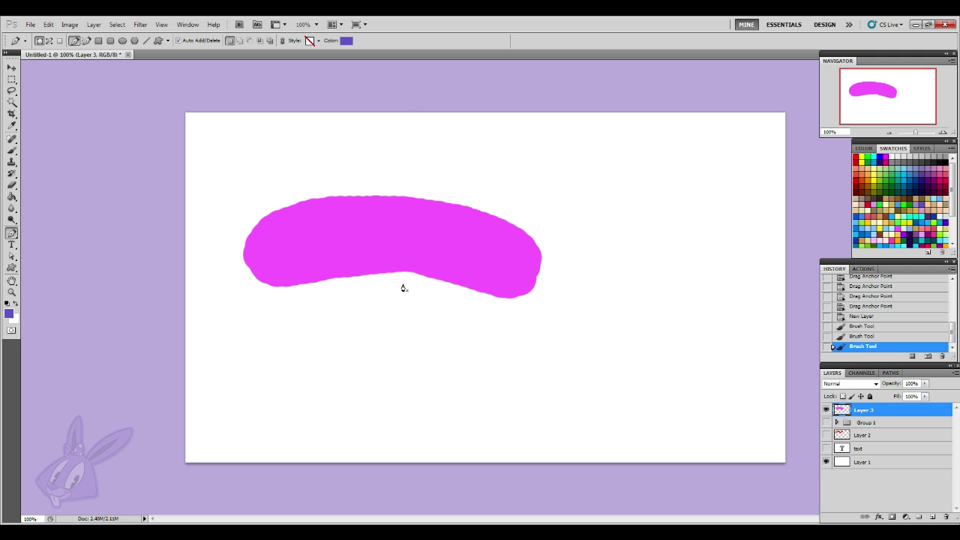
left_click_drag(397, 197, 426, 196)
left_click_drag(540, 253, 538, 295)
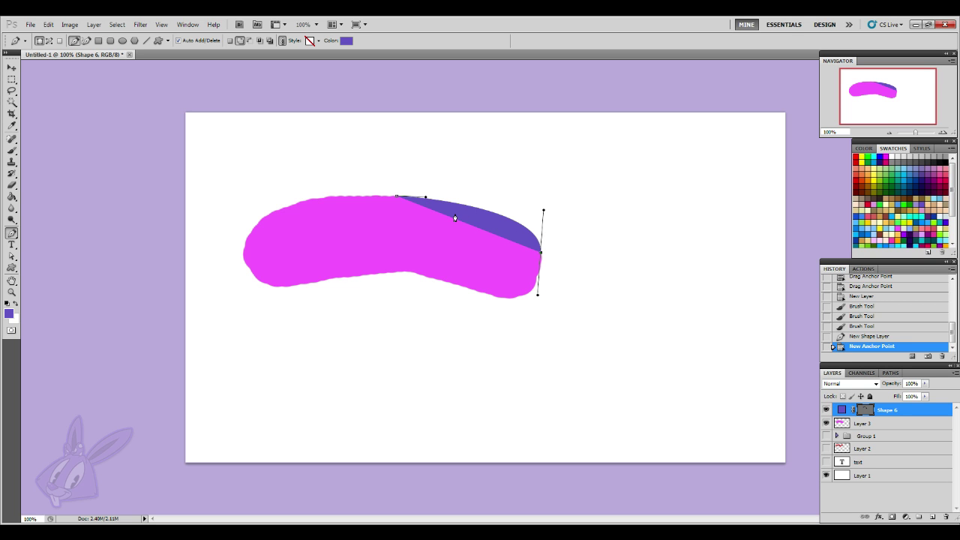
left_click(925, 383)
left_click_drag(924, 393, 900, 393)
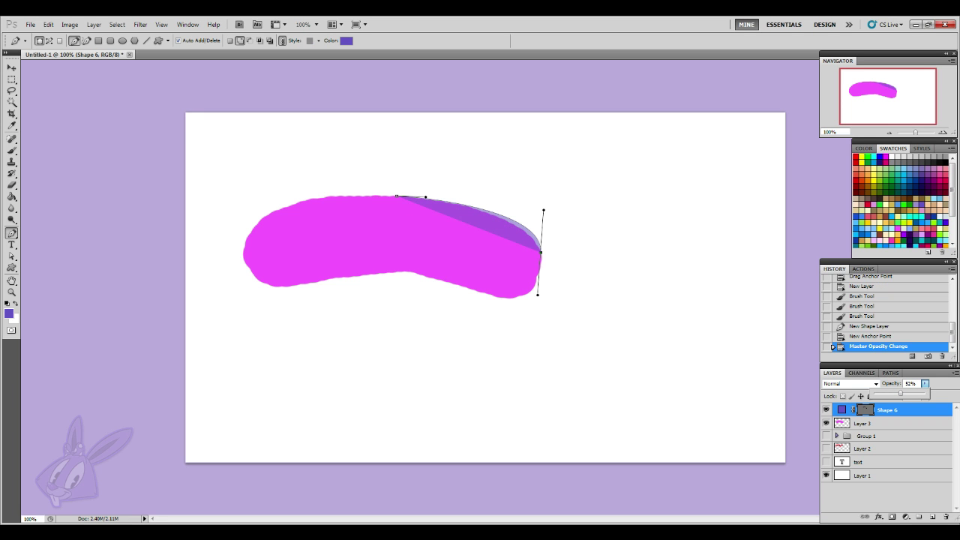
- Continue the purple Pen path along the stroke's lower edge and around its left end, and close it at the starting point
left_click_drag(446, 282, 261, 286)
key("ctrl+z")
left_click_drag(281, 210, 355, 180)
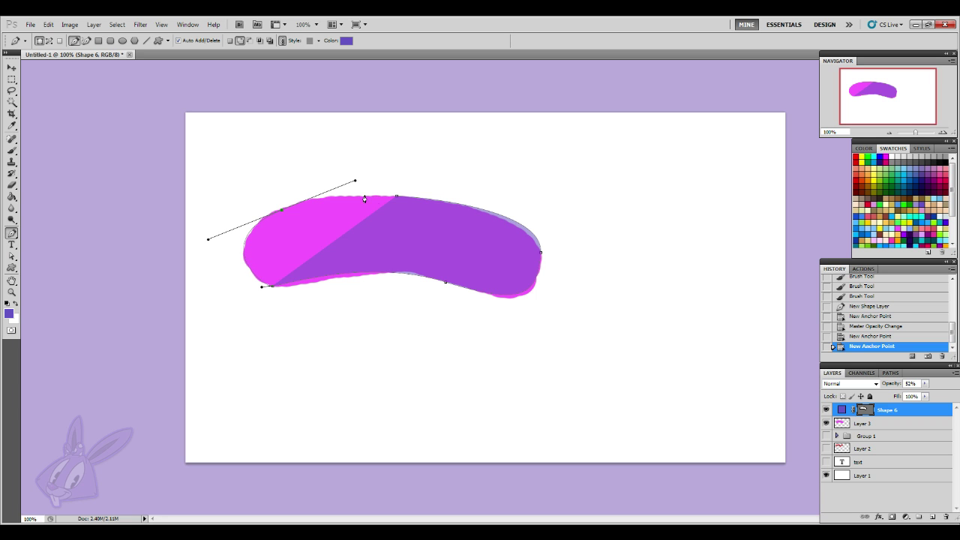
left_click(398, 199)
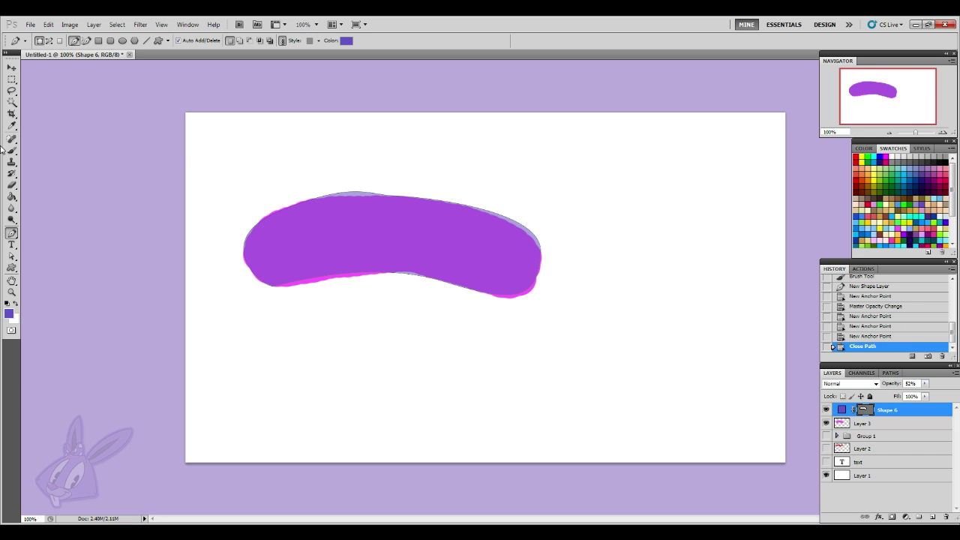
- Adjust the purple shape's upper-left and lower-left anchor points and handles with the Direct Selection tool to follow the magenta stroke
left_click(12, 257)
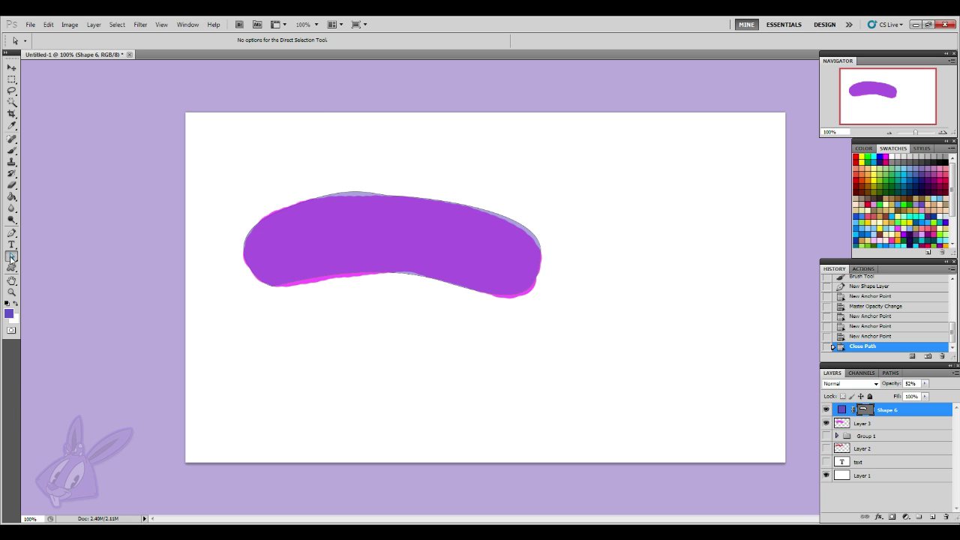
left_click(348, 196)
left_click_drag(356, 182, 344, 190)
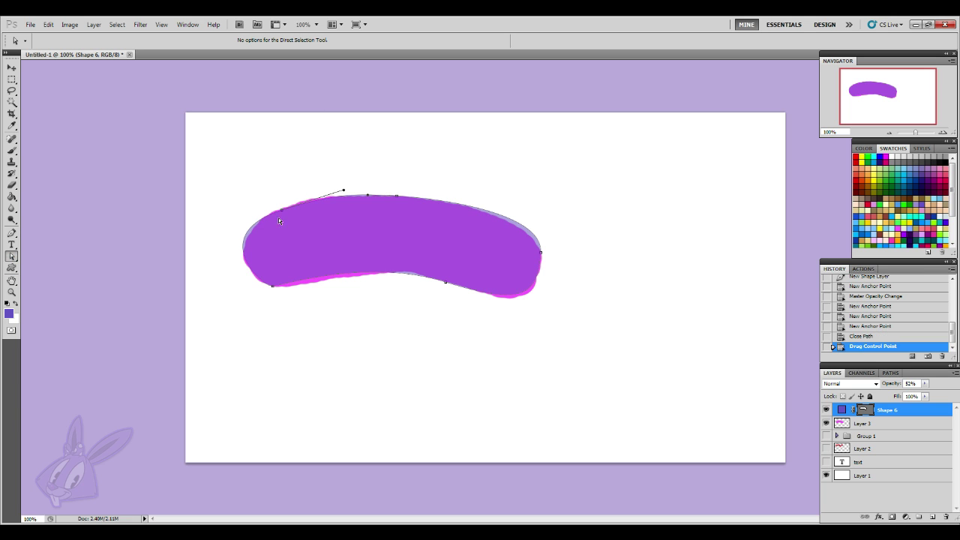
left_click_drag(284, 213, 212, 235)
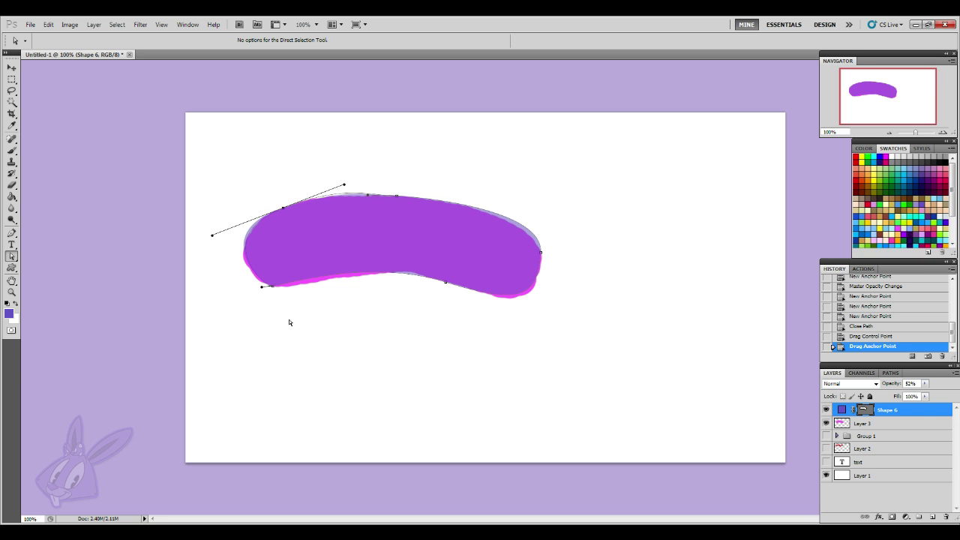
mouse_move(274, 290)
left_mouse_down()
mouse_move(292, 293)
mouse_move(248, 282)
mouse_move(278, 285)
left_mouse_up()
- Shift the anchor point on the purple shape's lower right edge and adjust its direction handle to match the stroke
left_click_drag(436, 289, 533, 306)
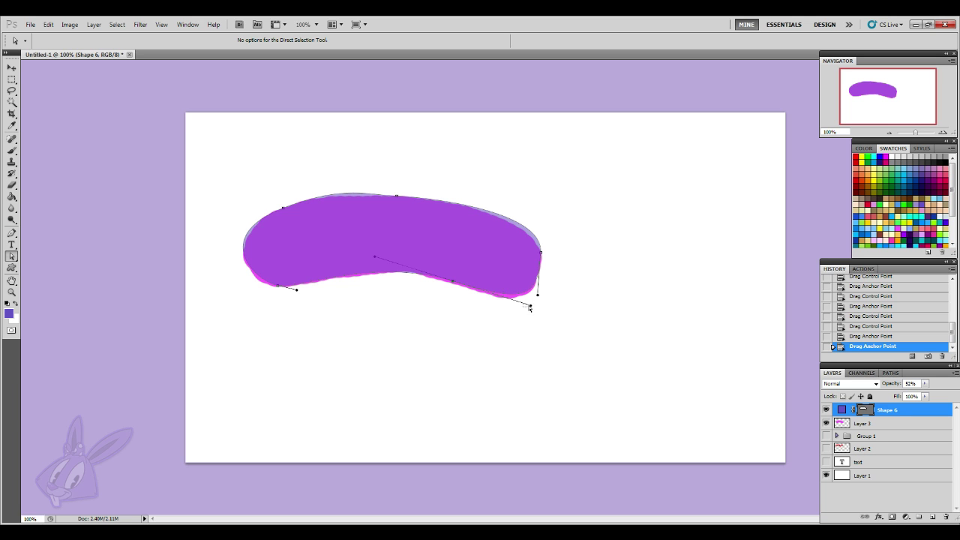
left_click(488, 296)
left_click_drag(530, 307, 528, 316)
left_click(454, 285)
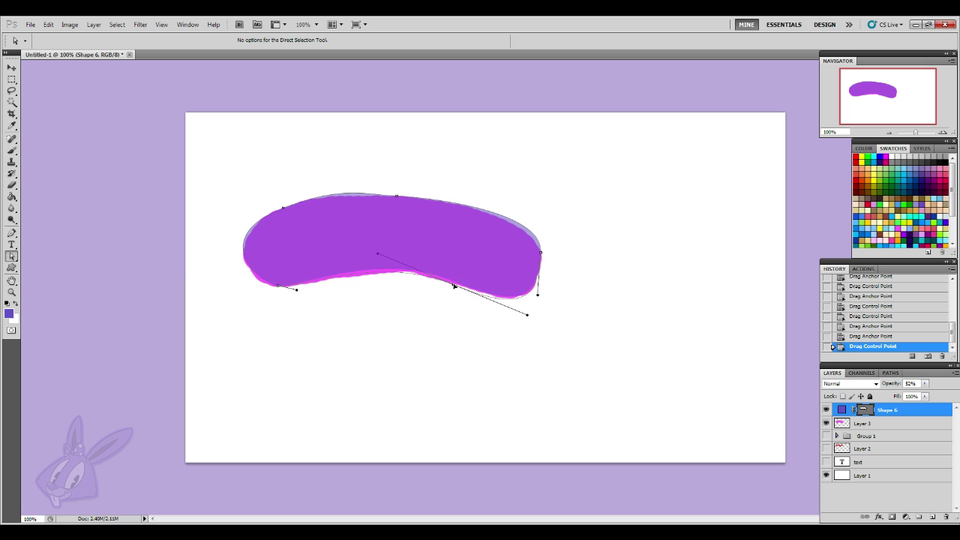
- Adjust the lower handle of the purple shape's right-end anchor point so the curve covers the stroke's rounded corner
left_click(541, 255)
left_click(539, 297)
left_click(542, 256)
left_click(541, 254)
left_click_drag(538, 297, 553, 302)
left_click(570, 319)
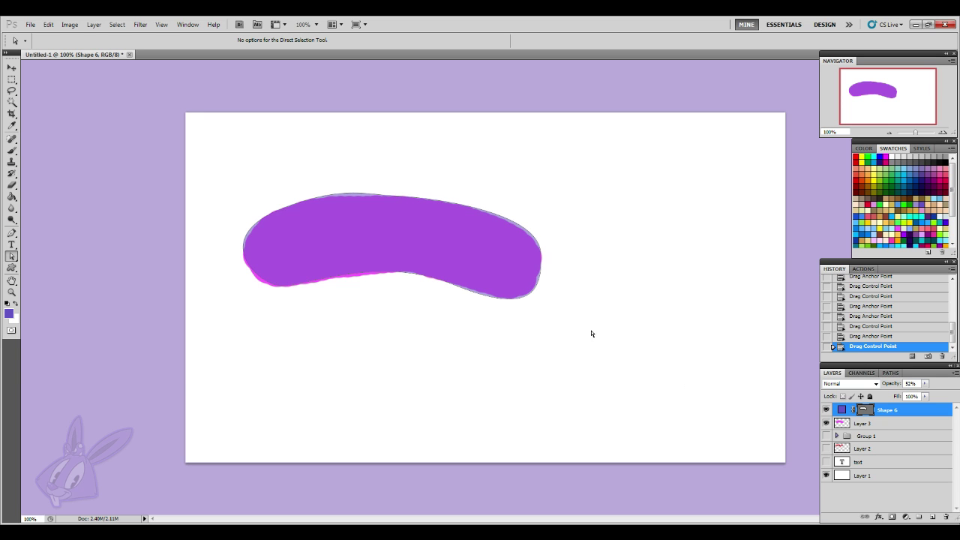
- Toggle Shape 6's visibility to compare it with the painted stroke, and hide the magenta Layer 3
left_click(825, 409)
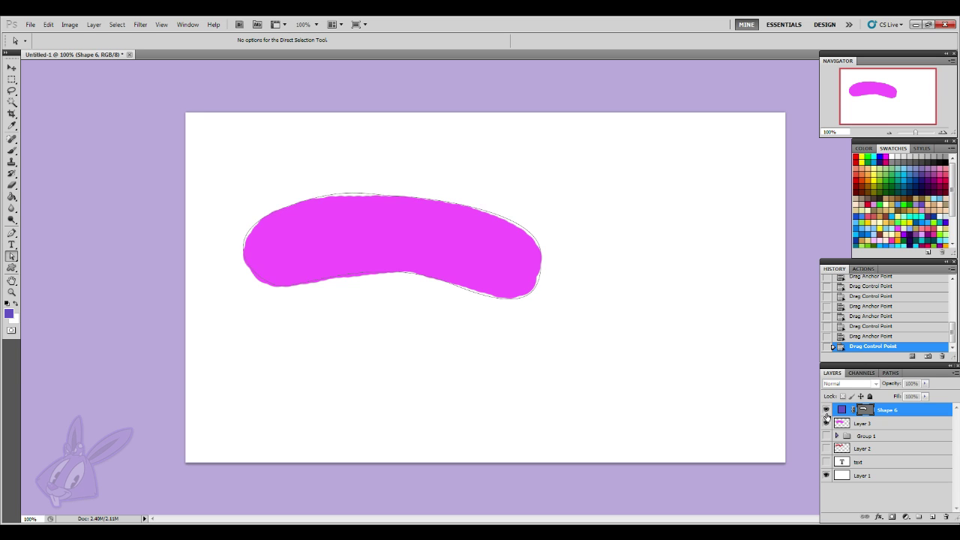
left_click(825, 410)
left_click(824, 423)
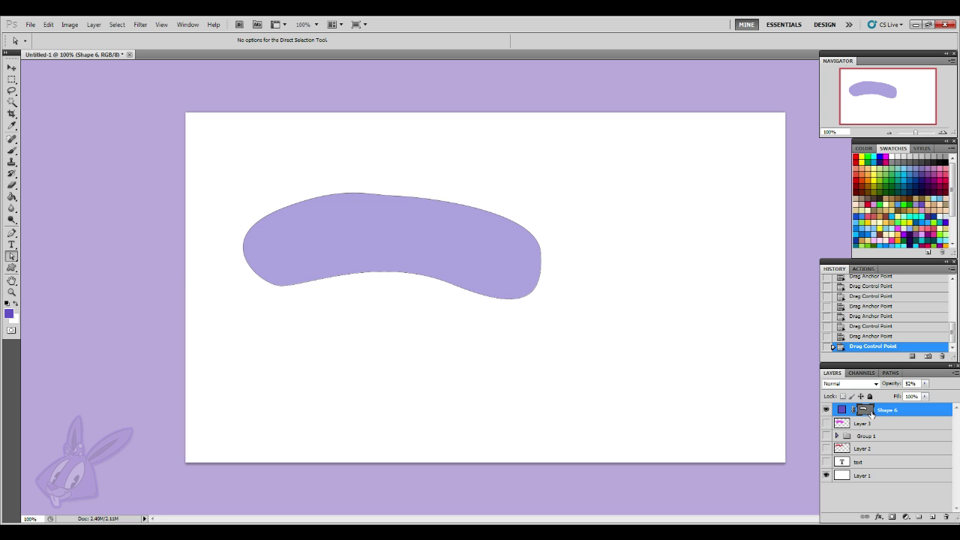
- Set Shape 6's opacity to 100%, compare it with the magenta stroke by toggling layer visibility, and leave Layer 3 hidden
left_click_drag(925, 384, 950, 393)
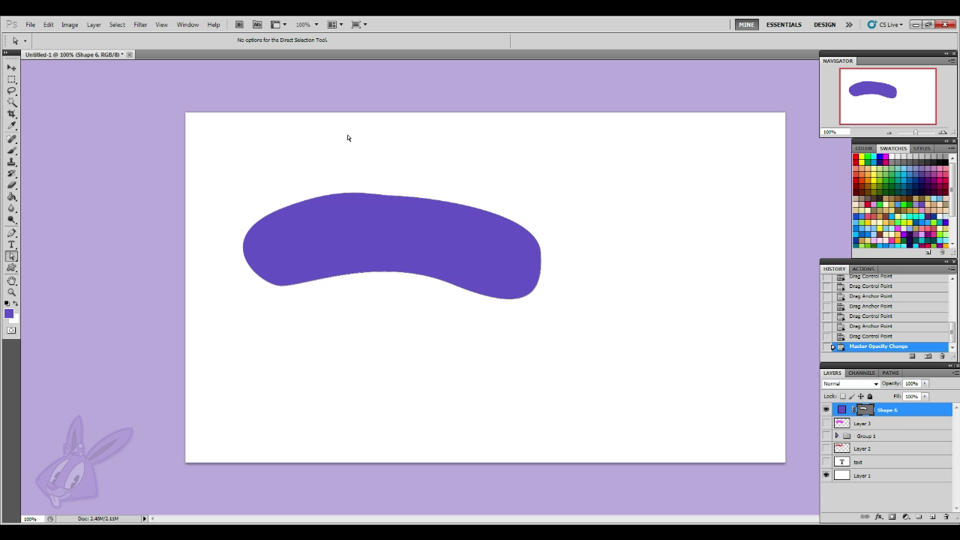
left_click(826, 409)
left_click(825, 424)
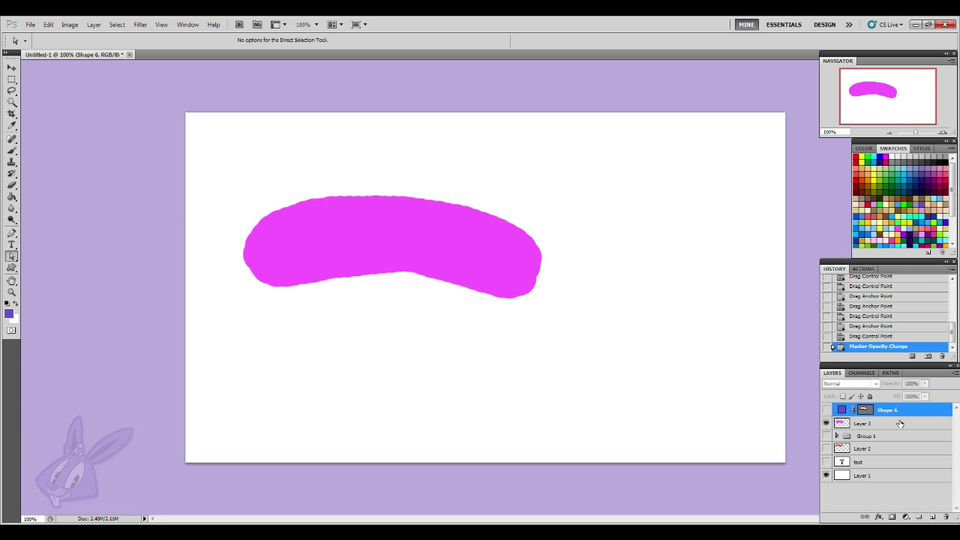
left_click(825, 409)
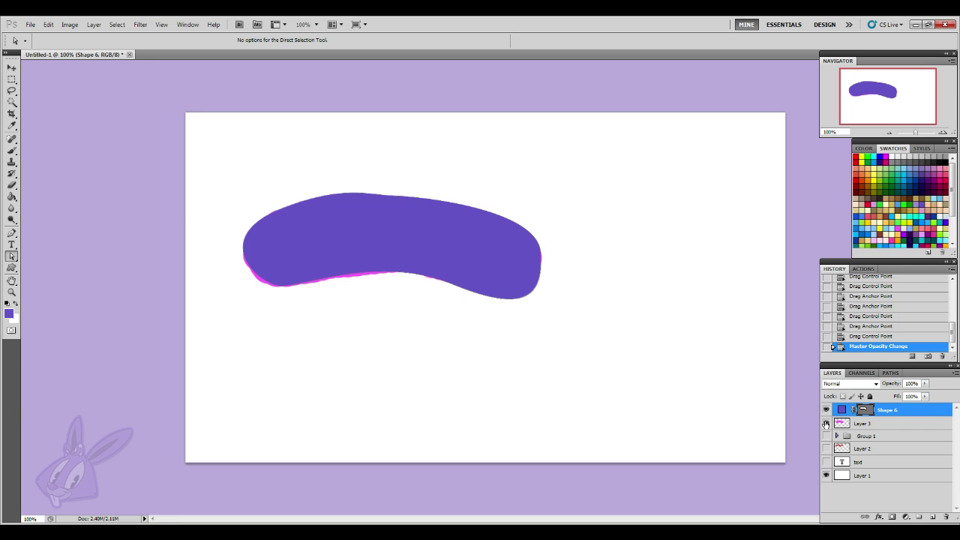
left_click(826, 423)
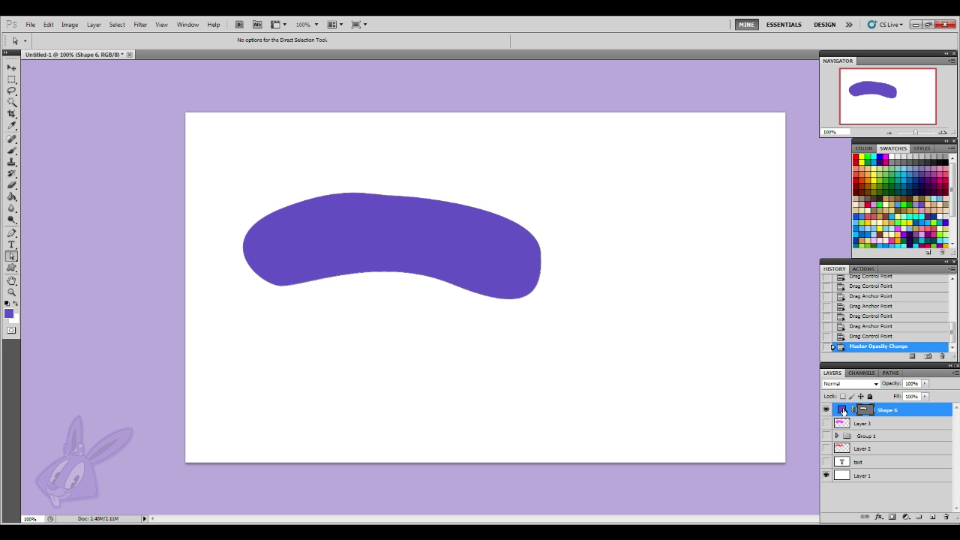
- Change the fill colour of Shape 6 to bright green
double_click(843, 410)
left_click(447, 336)
left_click_drag(459, 359, 458, 406)
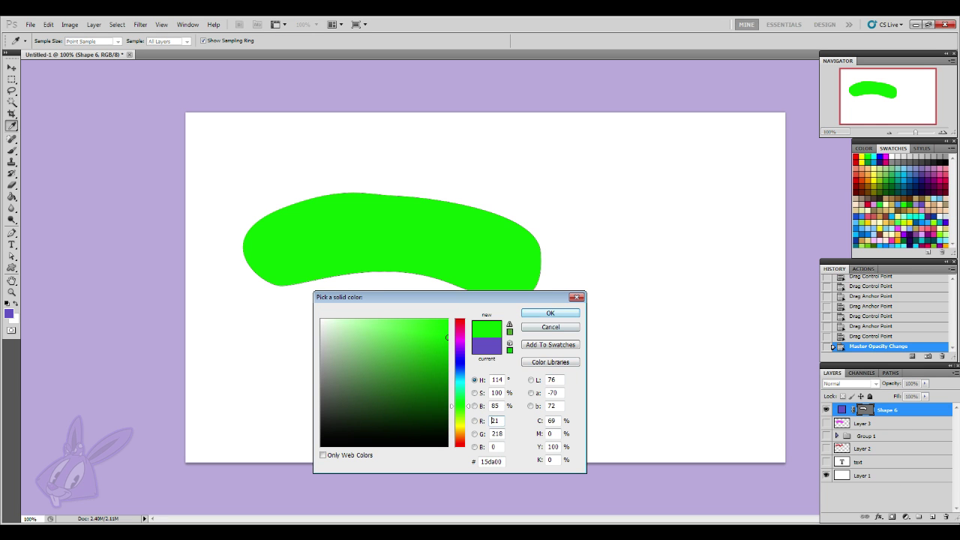
left_click(551, 312)
- Stretch the green shape downward to about 161% height, keeping its width at 100%
key("v")
left_click_drag(540, 299, 541, 364)
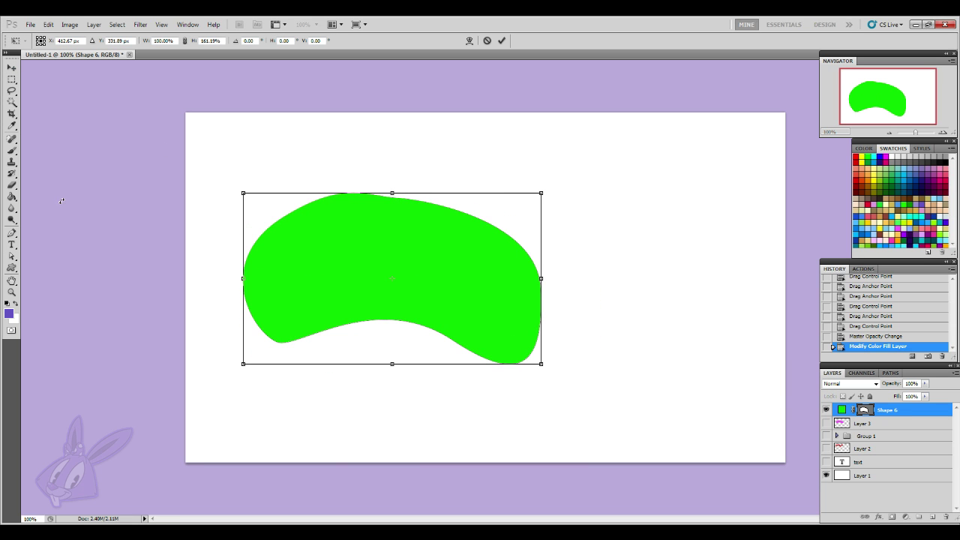
left_click(11, 256)
left_click(428, 210)
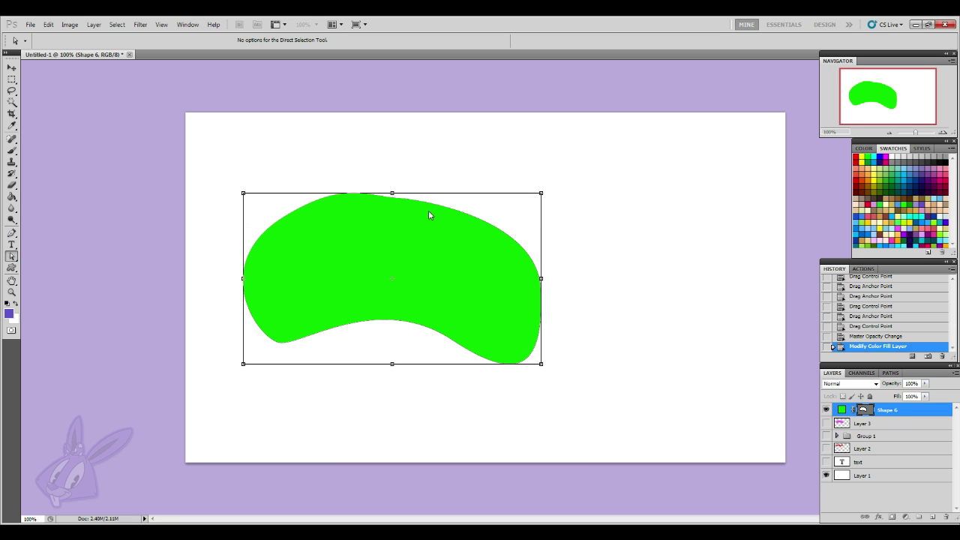
- Adjust the anchor point and direction handle on the green shape's upper edge with the Direct Selection tool to reshape the curve
left_click(392, 197)
mouse_move(392, 198)
left_mouse_down()
mouse_move(442, 204)
mouse_move(407, 195)
left_mouse_up()
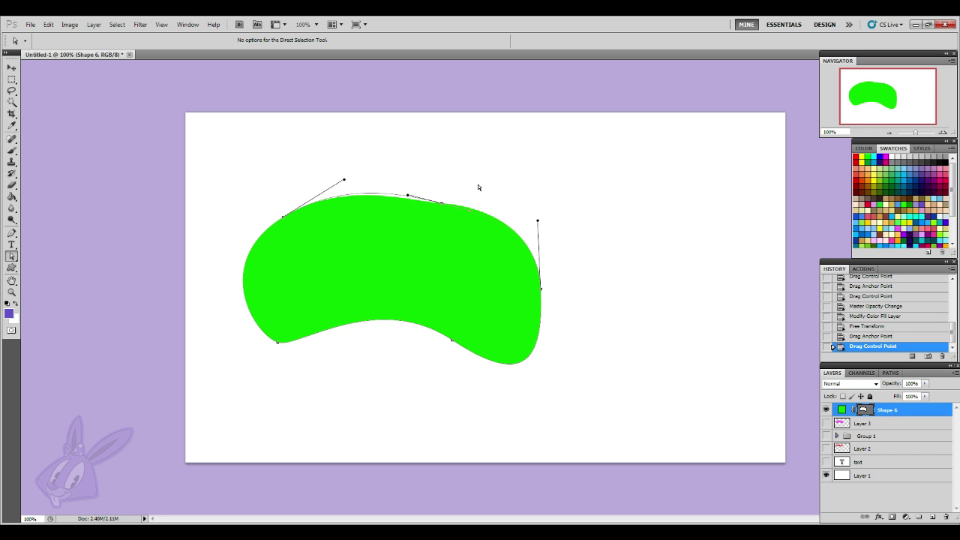
left_click(480, 183)
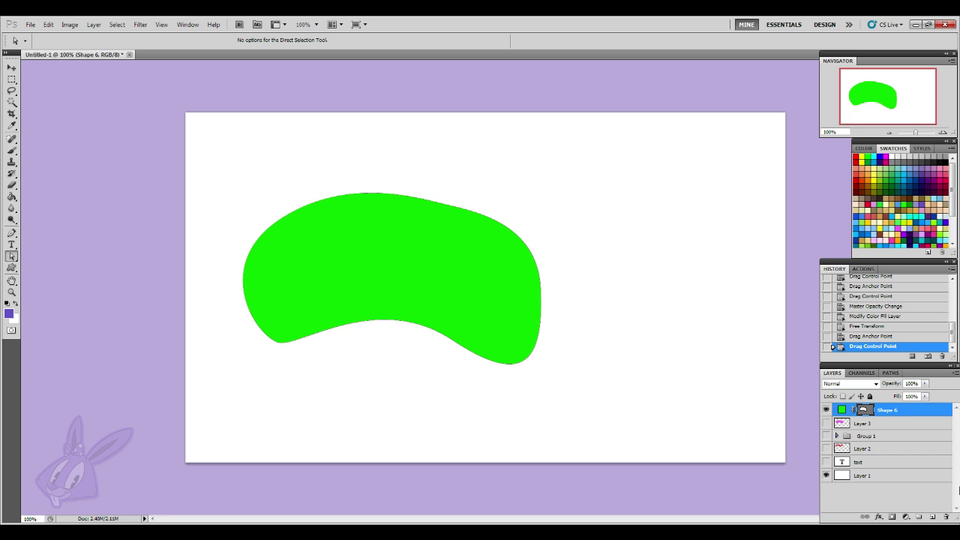
- Add a black 8 px outside Stroke effect to Shape 6 and collapse its effects list
left_click(879, 517)
left_click(880, 507)
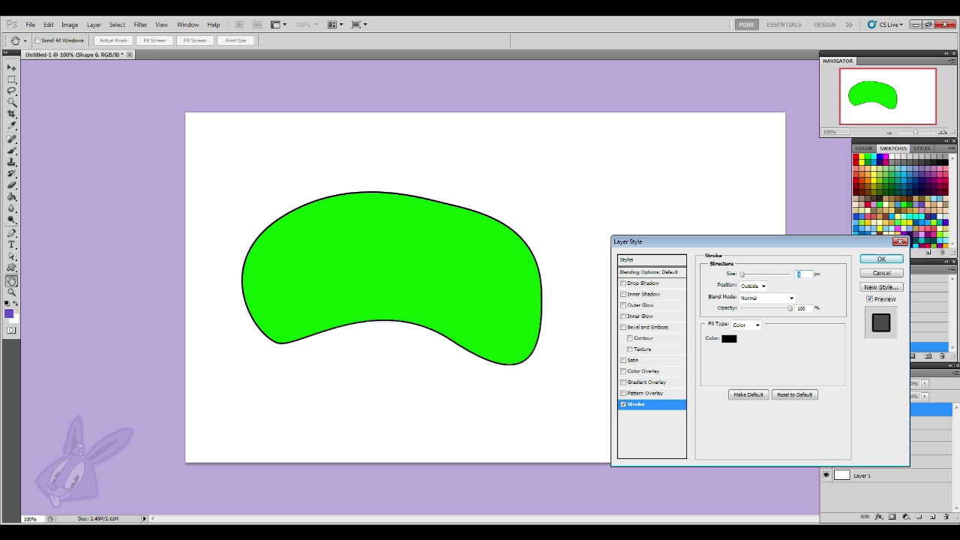
left_click_drag(742, 275, 746, 275)
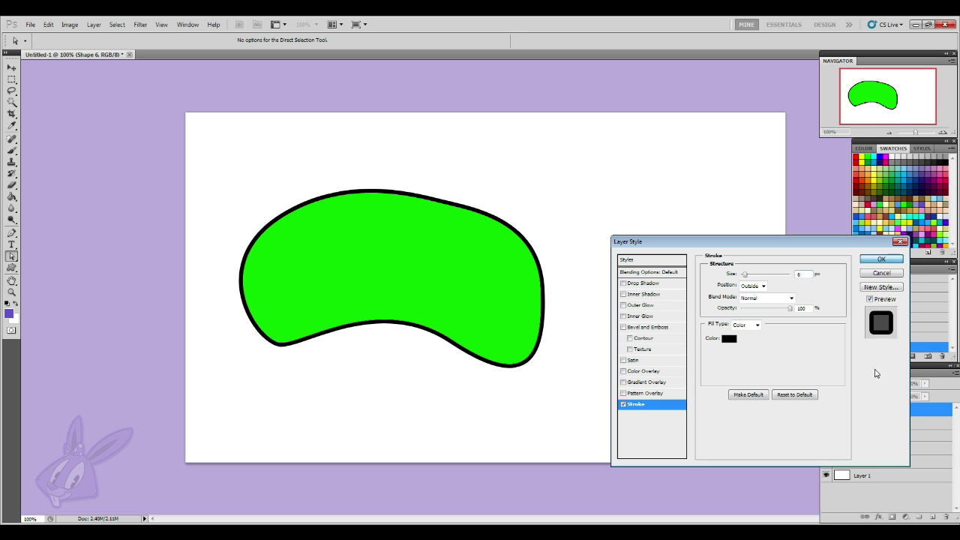
key("Return")
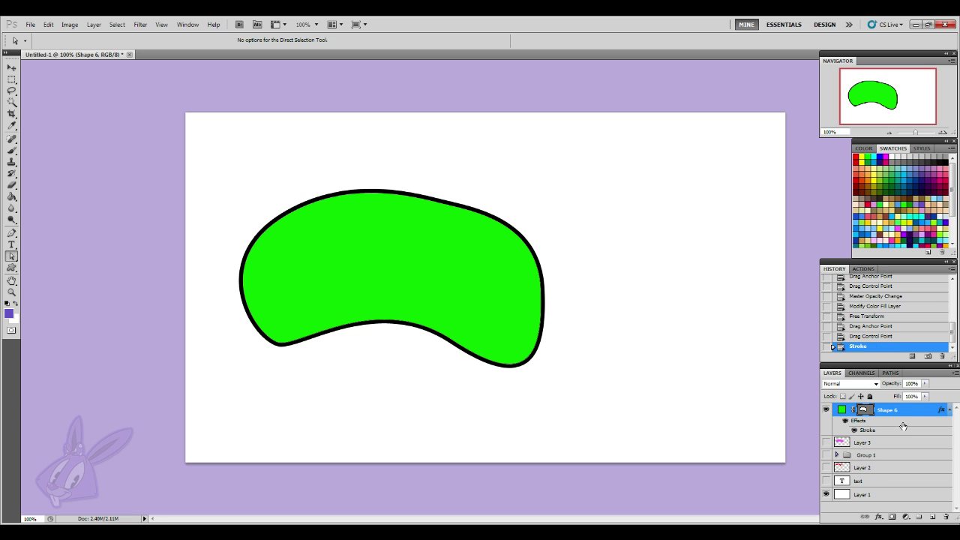
left_click(949, 411)
- Draw a white circle with the Ellipse tool over the green shape's upper right edge, above Shape 6, and set its opacity to 100%
left_click(891, 425)
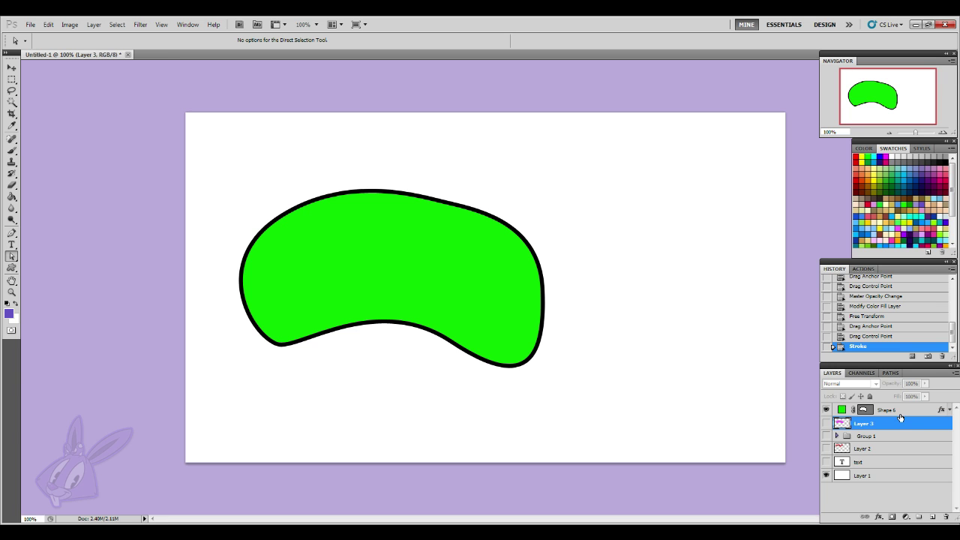
left_click(900, 411)
left_click_drag(11, 268, 101, 289)
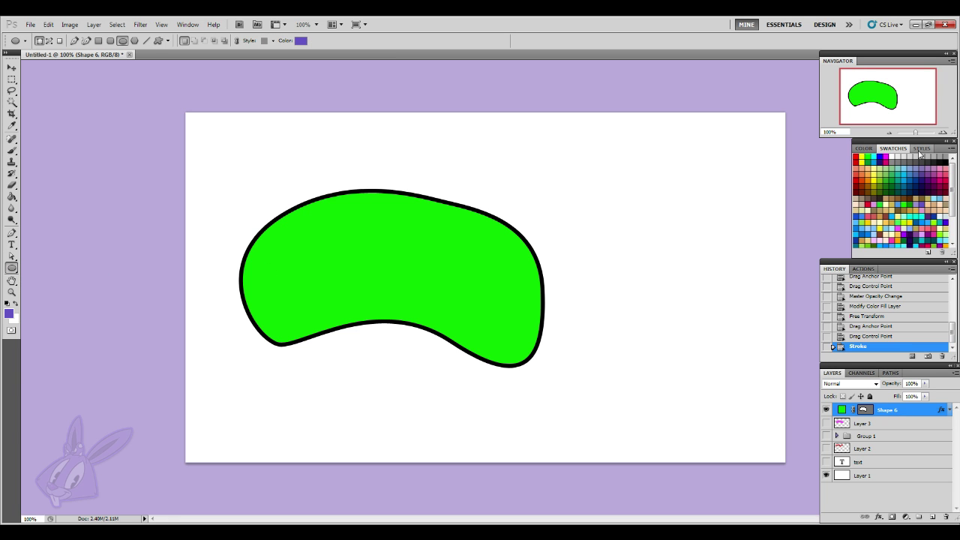
left_click(895, 156)
left_click_drag(441, 173, 508, 243)
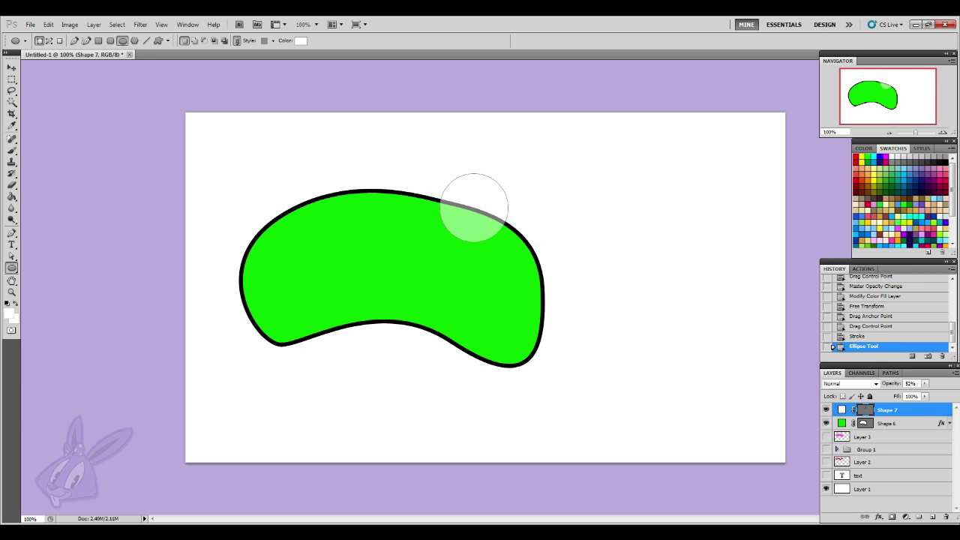
left_click_drag(928, 384, 949, 393)
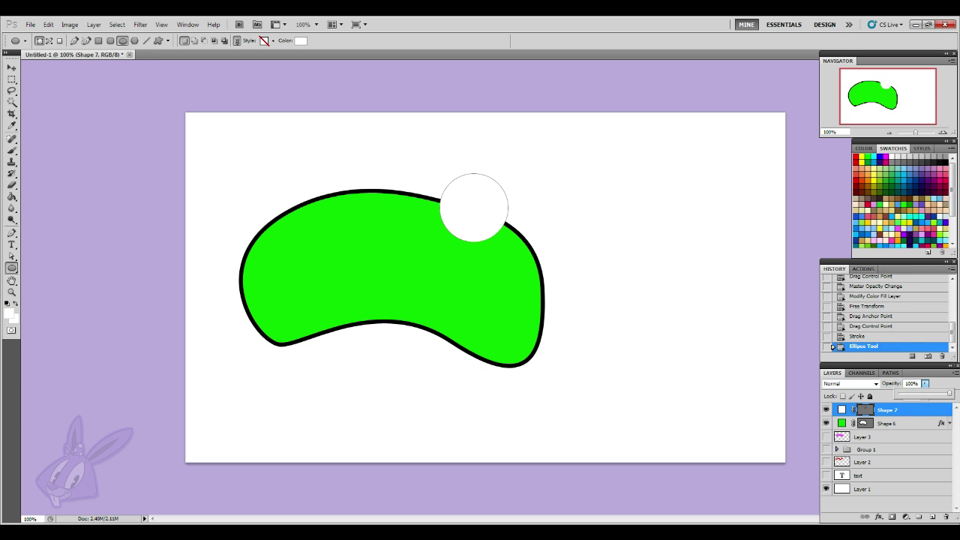
- Copy the layer style of Shape 6 onto the white circle's layer and collapse its effects list
right_click(877, 424)
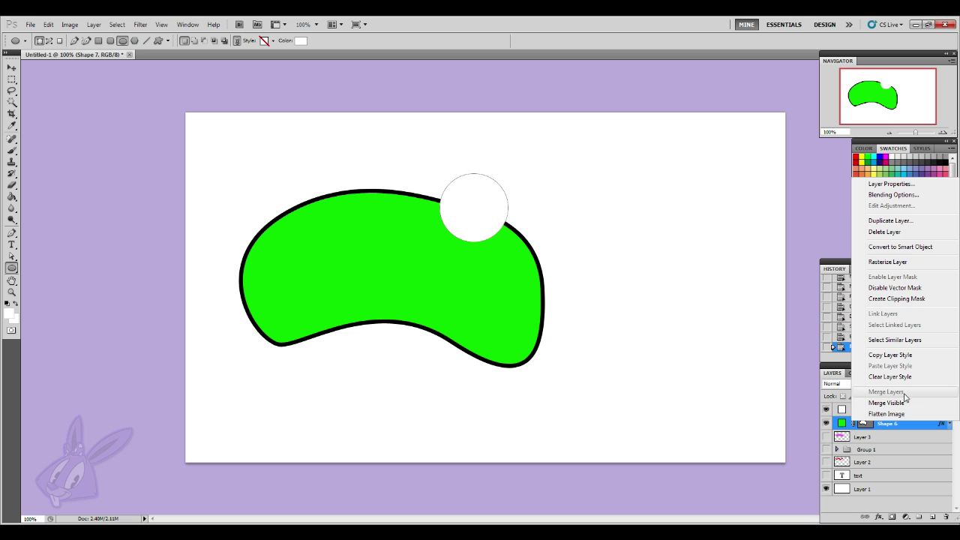
left_click(896, 359)
right_click(902, 407)
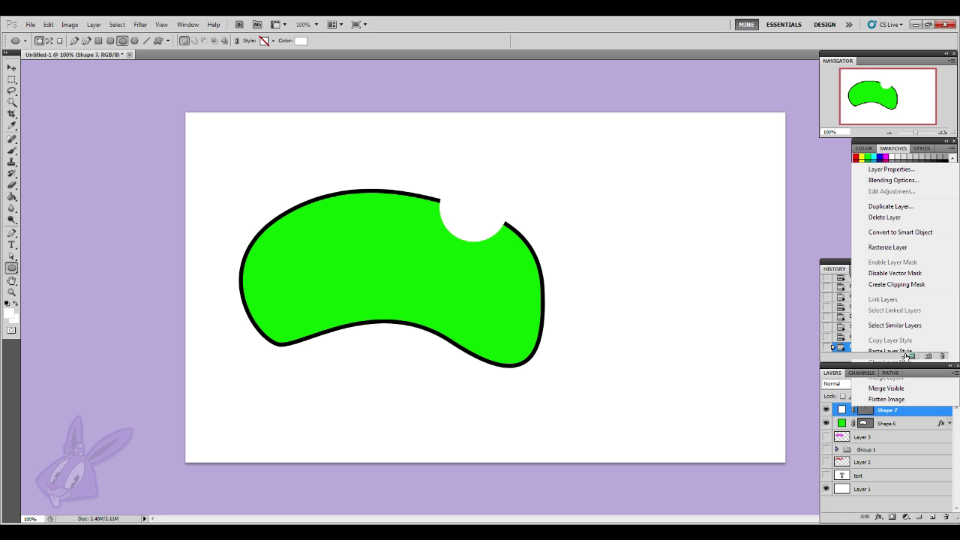
left_click(892, 357)
left_click(948, 409)
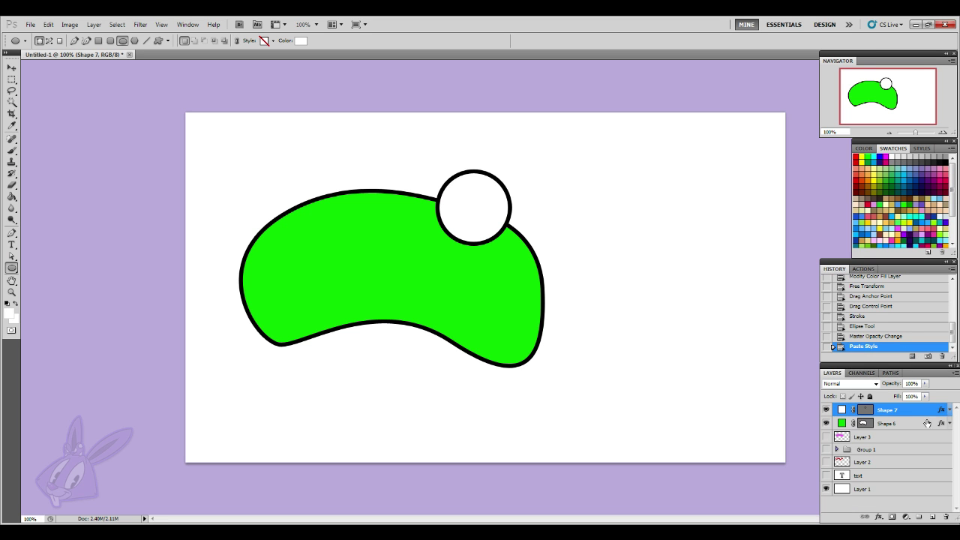
- Duplicate the outlined white circle and move the copy to the green shape's upper left edge as a second eye
key("ctrl+j")
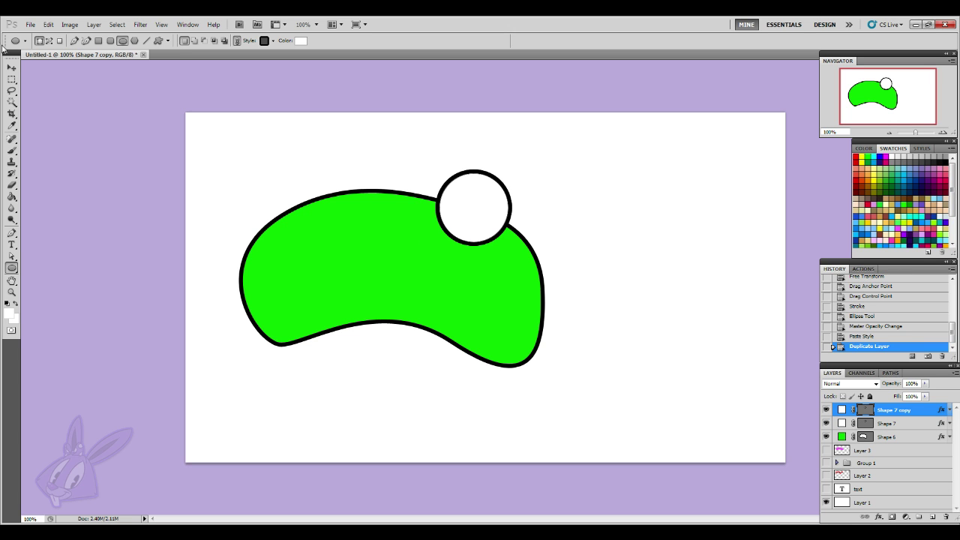
key("v")
left_click_drag(492, 193, 342, 193)
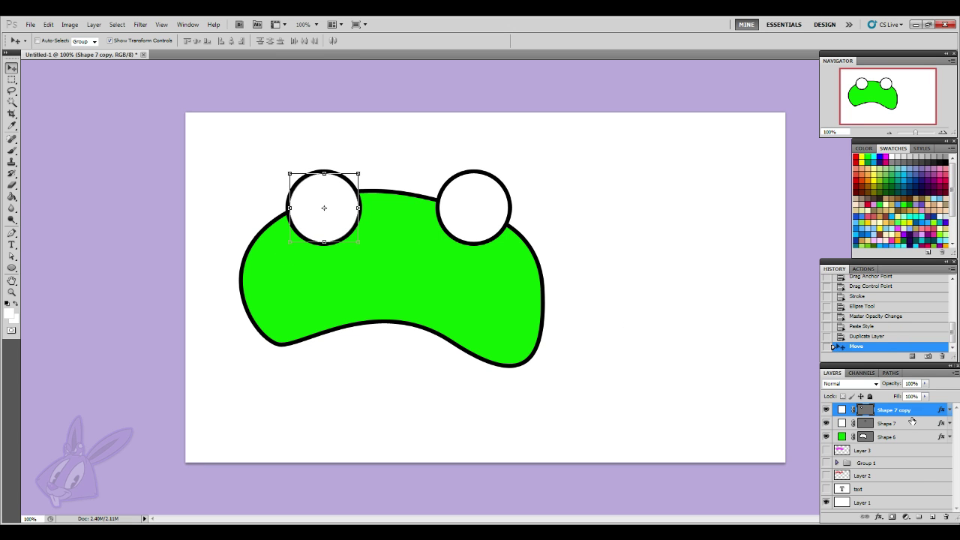
- Draw a small pupil circle inside the right eye with the Ellipse tool and clear its layer style
left_click(11, 267)
left_click(945, 159)
left_click_drag(461, 201, 489, 227)
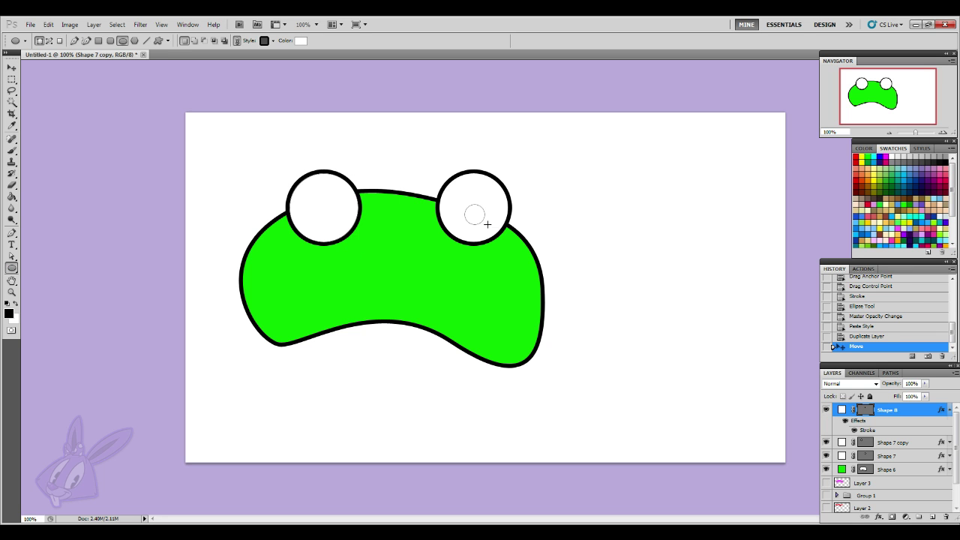
right_click(862, 410)
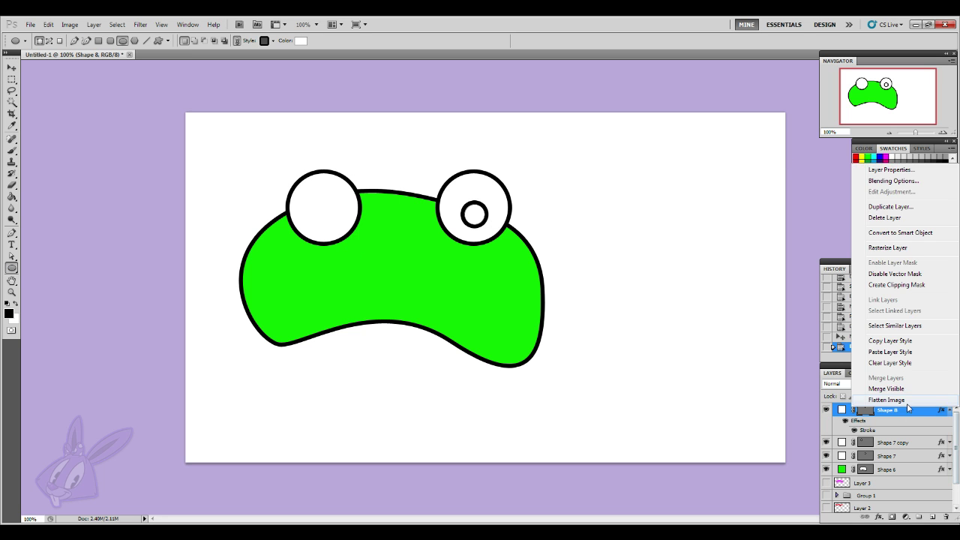
left_click(888, 363)
- Change the fill colour of the small pupil circle to black
double_click(864, 410)
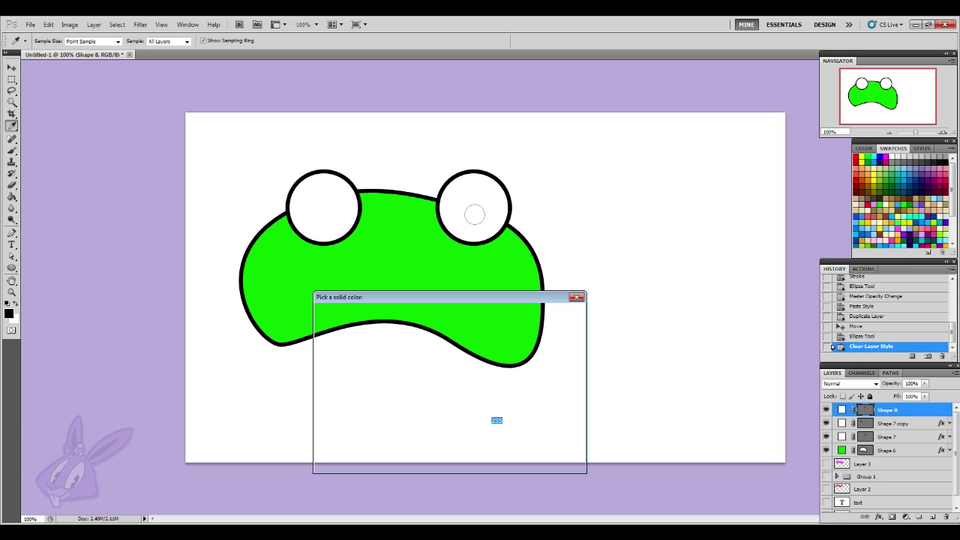
left_click(449, 446)
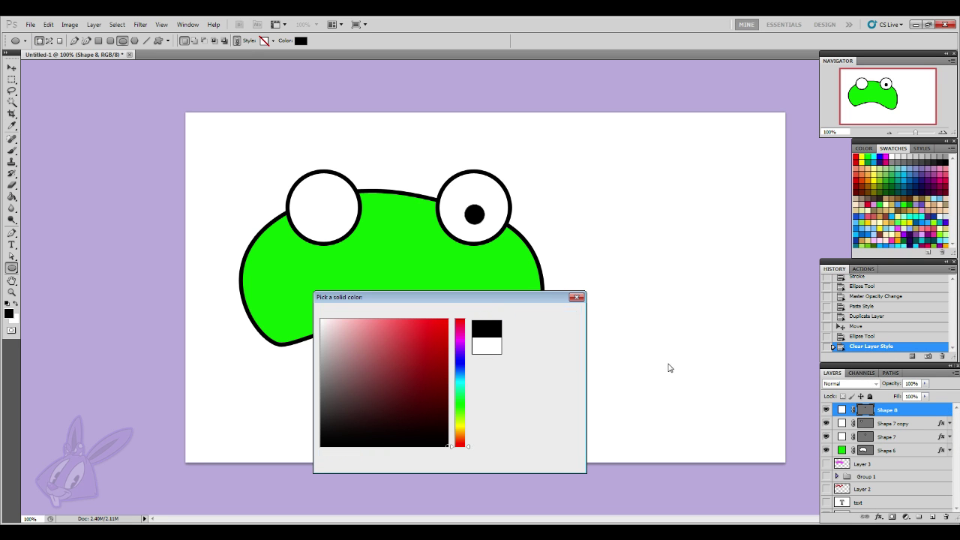
key("Return")
- Duplicate the black pupil and move the copy into the upper left part of the left eye
key("ctrl+j")
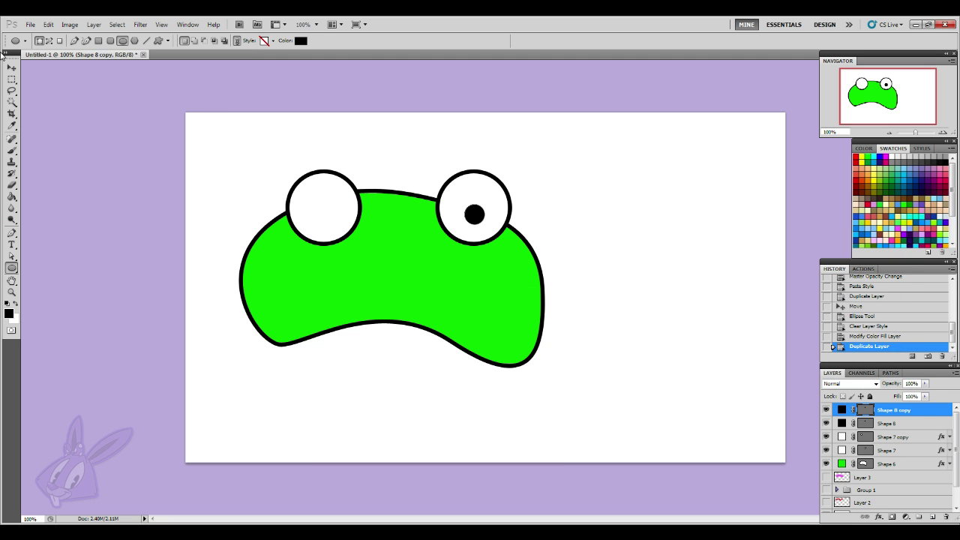
left_click(11, 68)
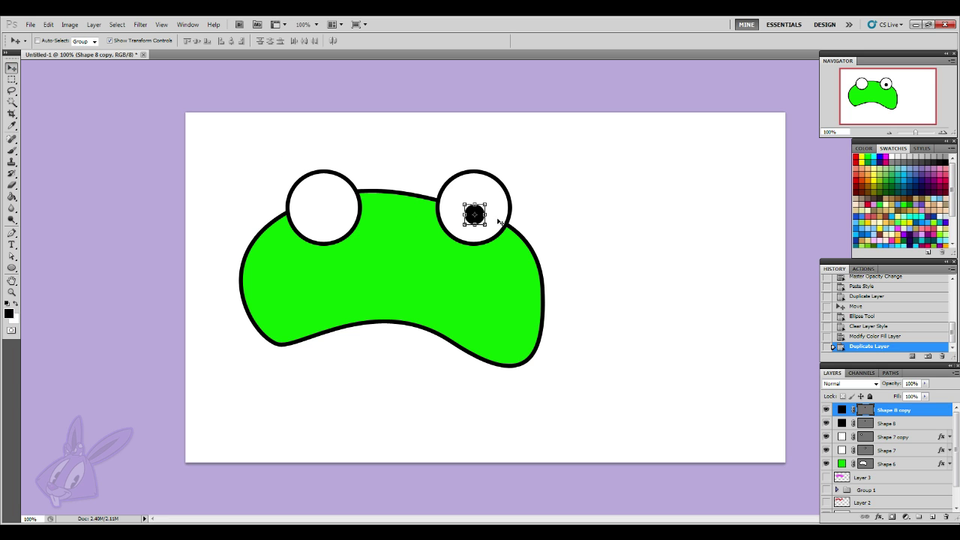
left_click_drag(366, 202, 201, 182)
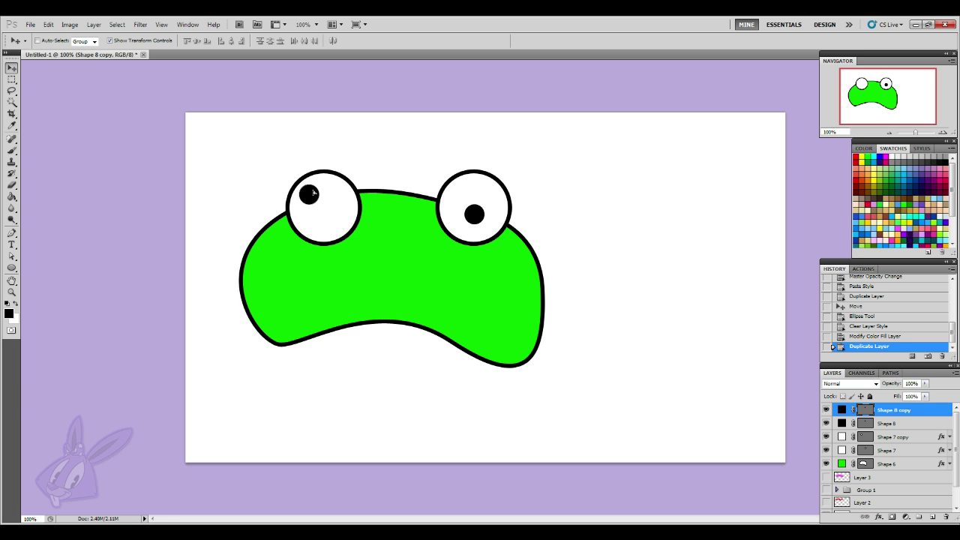
left_click(11, 150)
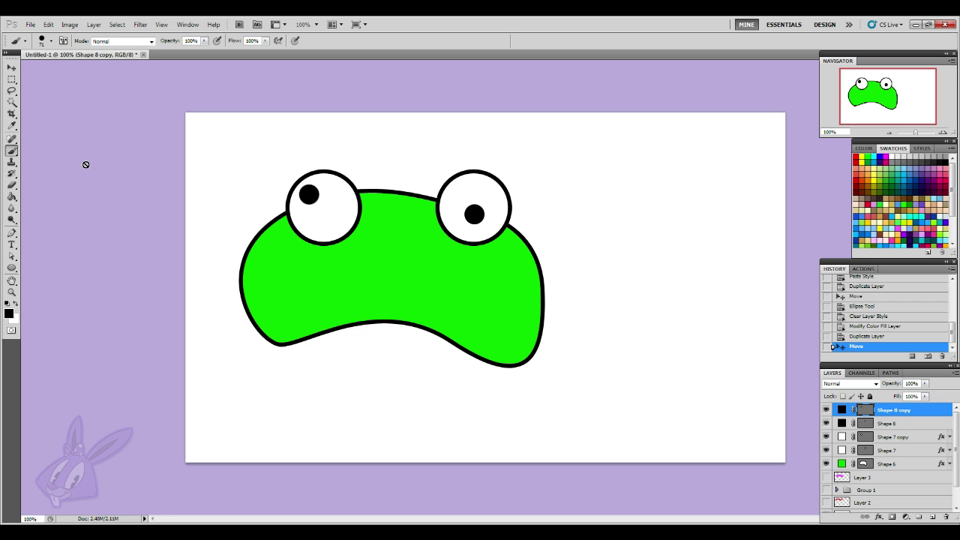
left_click(12, 268)
left_click(12, 234)
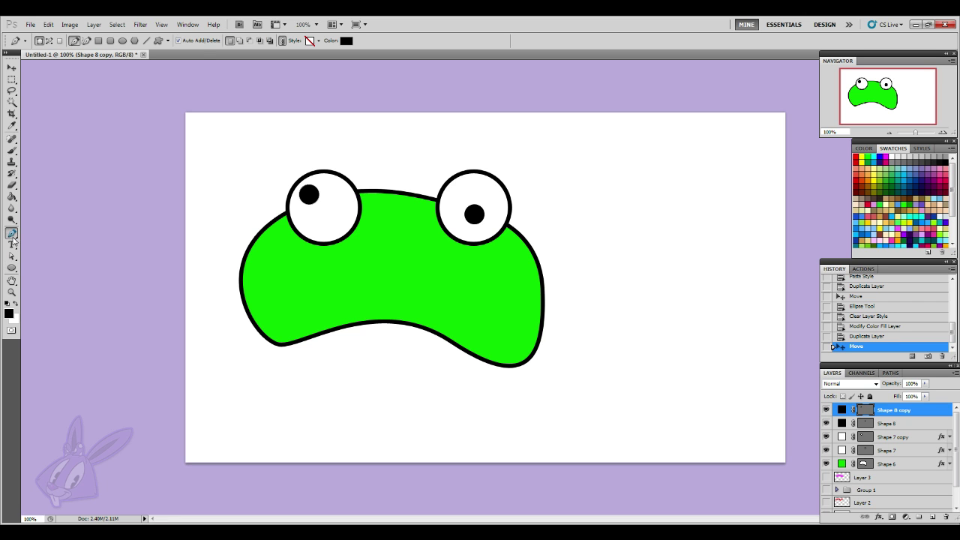
- Reshape the green shape's lower edge with the Direct Selection tool by moving its anchor point and direction handles into a shallower curve
left_click(12, 256)
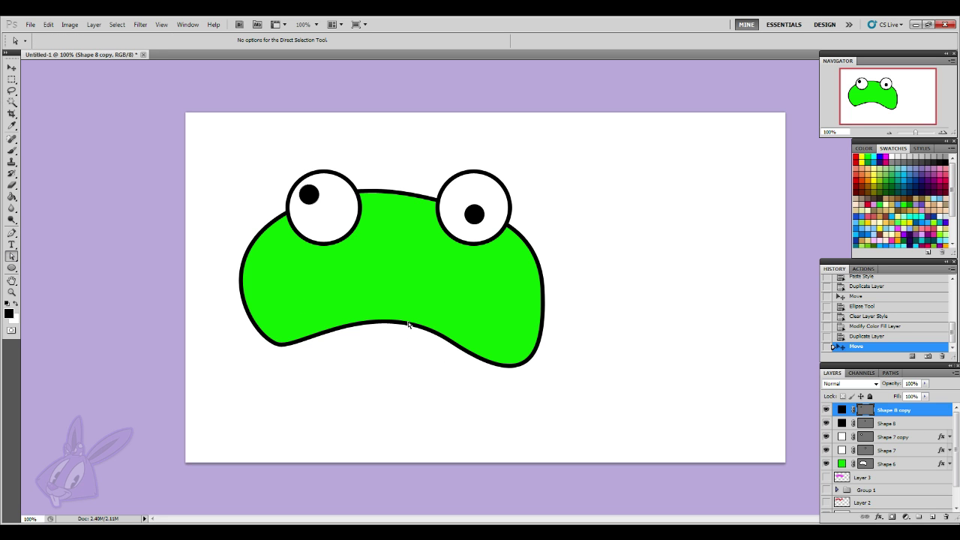
left_click(409, 323)
left_click_drag(452, 343, 520, 365)
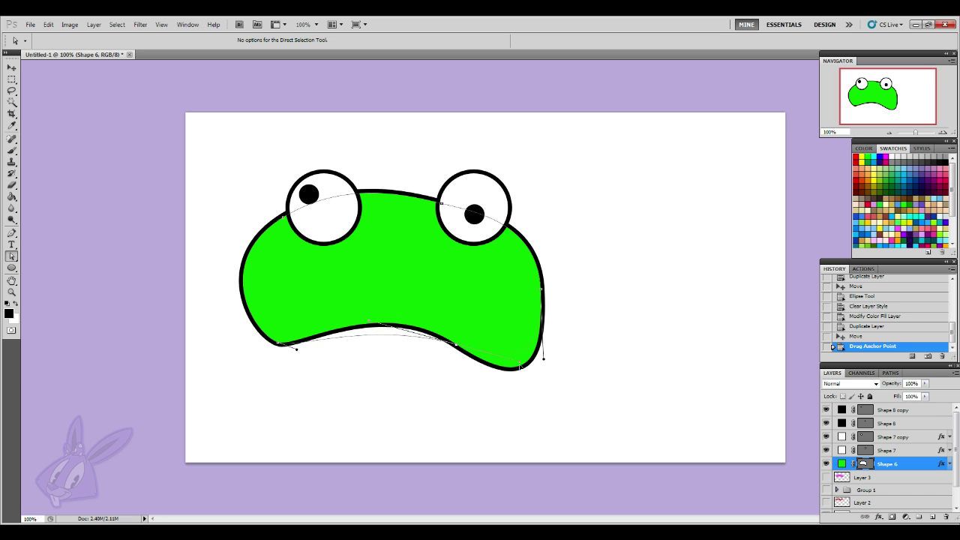
left_click_drag(297, 350, 334, 369)
left_click(409, 386)
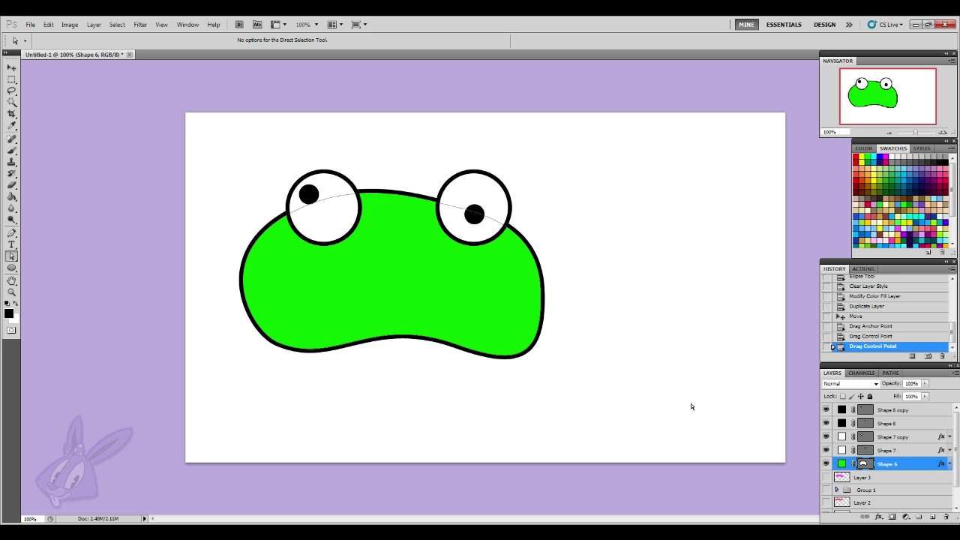
- On a new layer directly above the green shape, paint a broad soft black brush stroke along the shape's lower and right edges
left_click(11, 150)
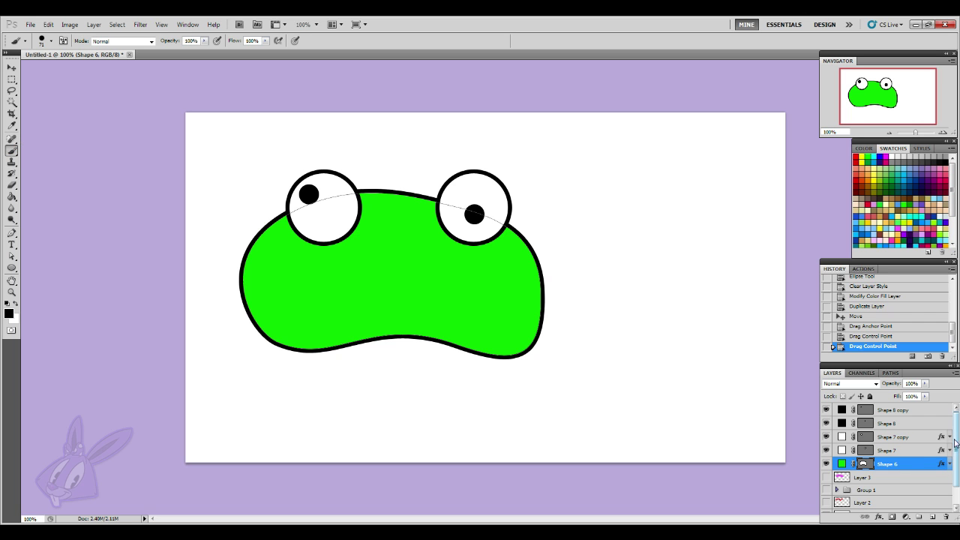
left_click(900, 450)
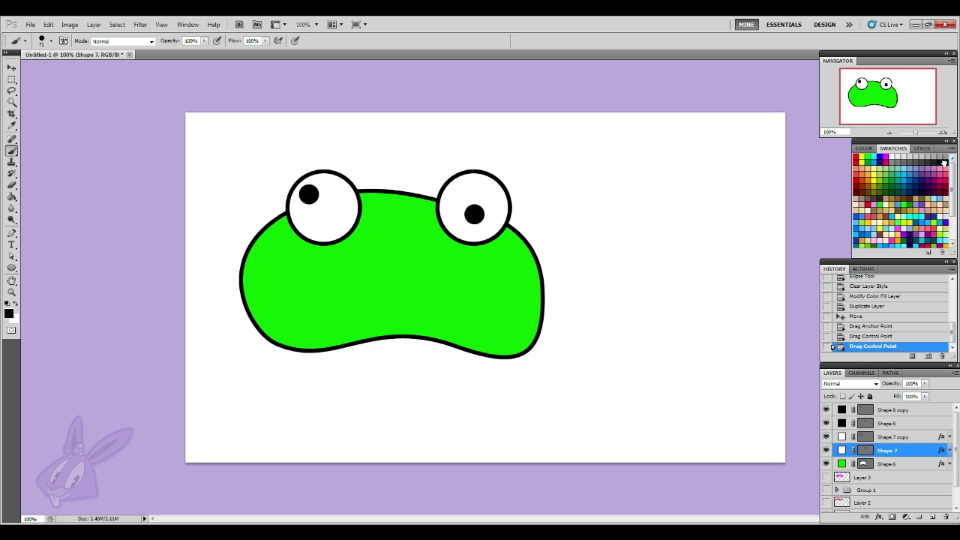
left_click(51, 42)
left_click(93, 117)
left_click_drag(65, 68, 123, 68)
key("Return")
left_click(932, 518, "ctrl")
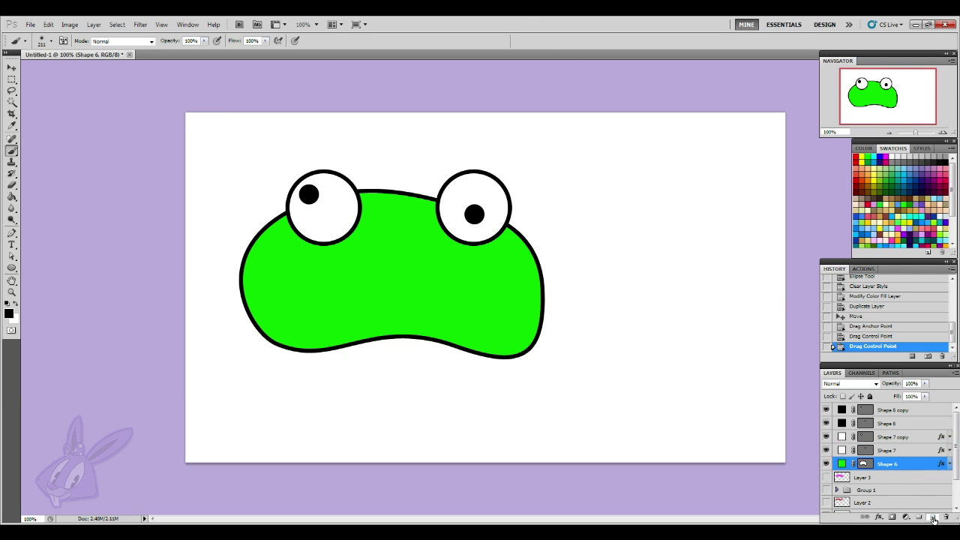
mouse_move(484, 222)
left_mouse_down()
mouse_move(543, 300)
mouse_move(472, 359)
mouse_move(360, 356)
mouse_move(262, 336)
mouse_move(420, 379)
mouse_move(555, 270)
mouse_move(547, 214)
left_mouse_up()
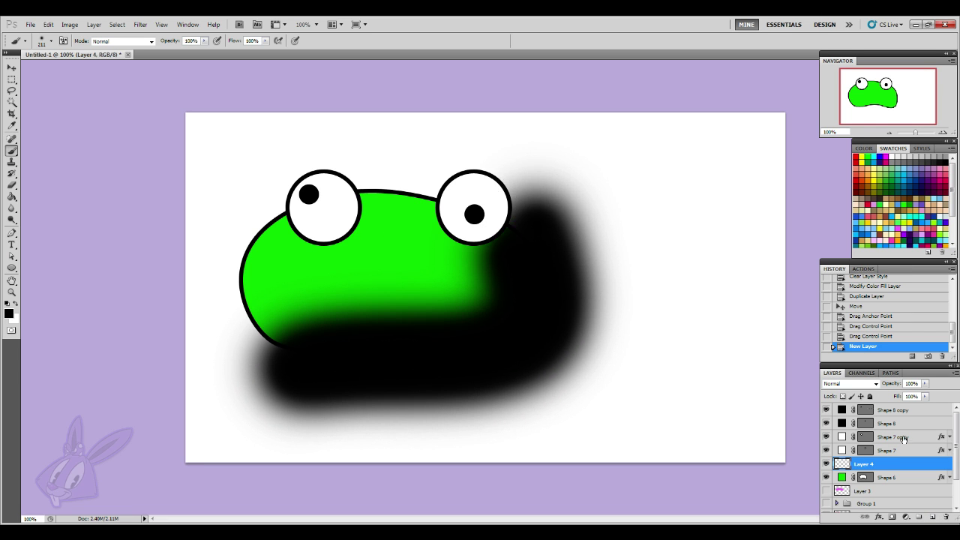
- Clip the black shading layer to the green shape and reduce the shading's opacity to 26%
right_click(890, 462)
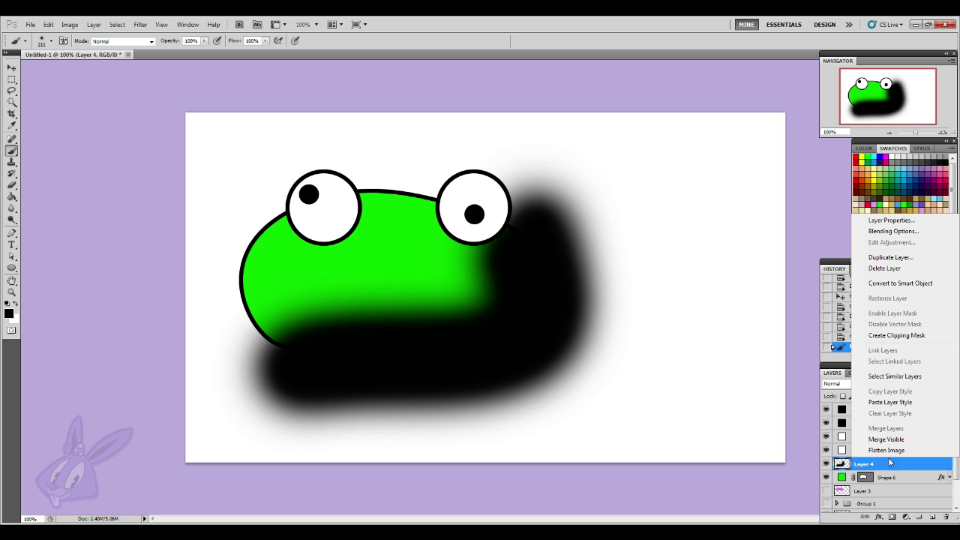
left_click(897, 342)
left_click(924, 383)
mouse_move(923, 394)
left_mouse_down()
mouse_move(872, 394)
mouse_move(889, 394)
left_mouse_up()
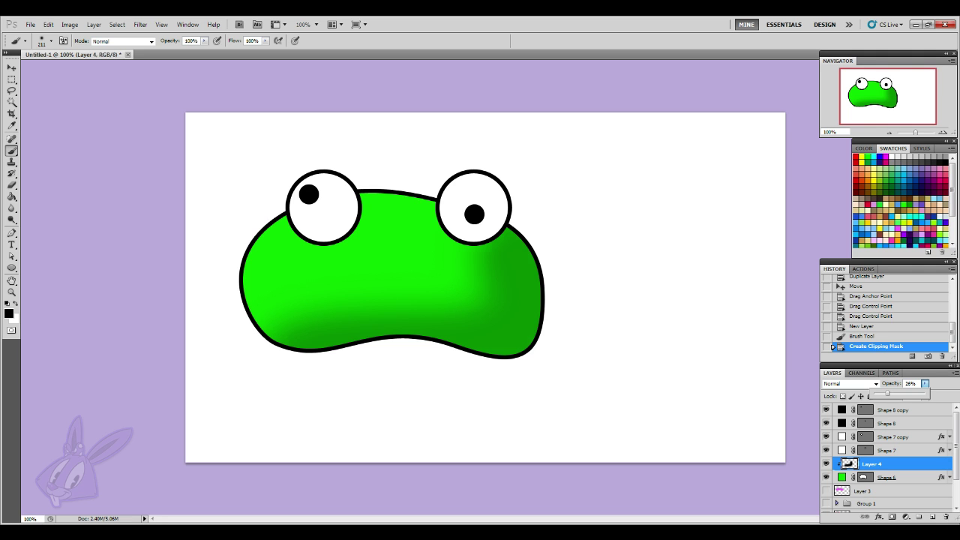
- Try the shading layer in Overlay blend mode at 100% opacity
left_click(870, 383)
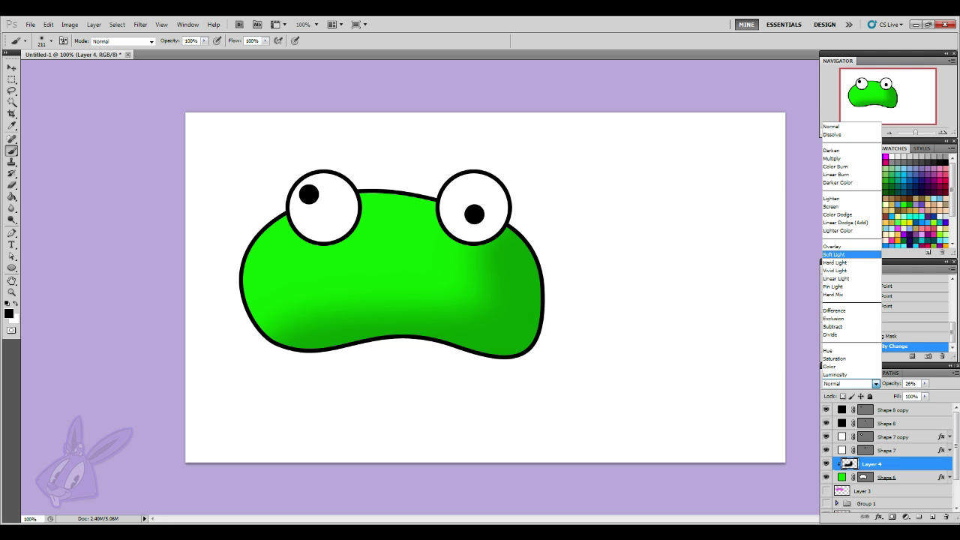
left_click(832, 245)
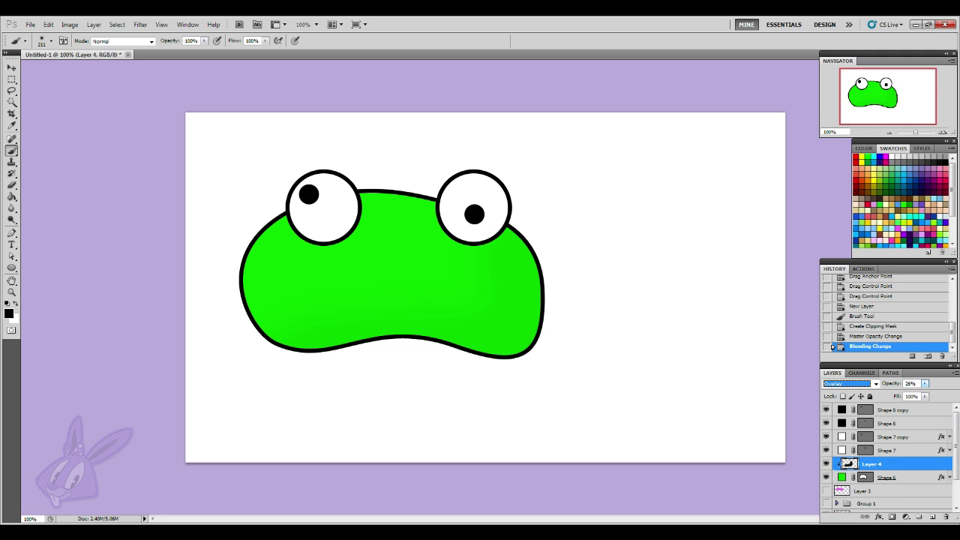
left_click(925, 383)
left_click_drag(913, 394, 951, 393)
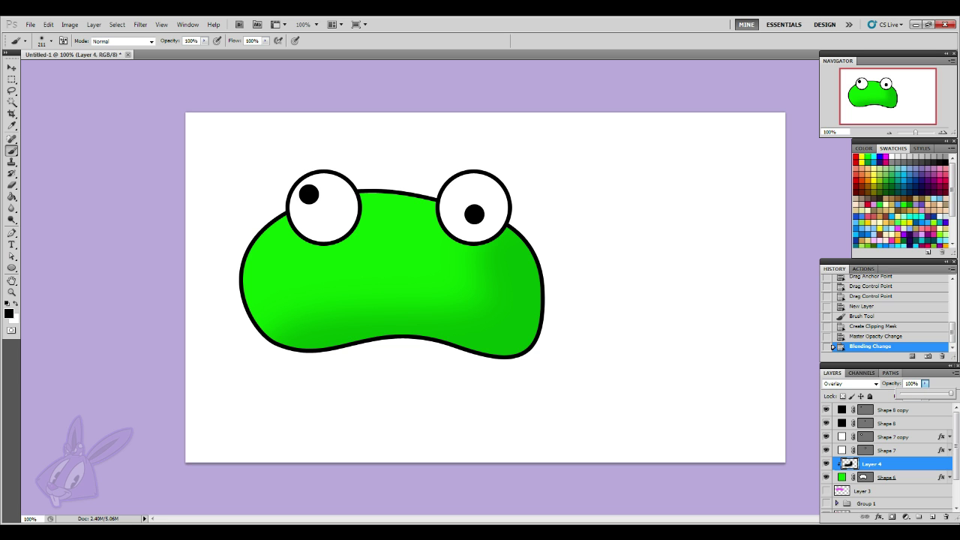
- Set the shading layer's blend mode back to Normal and its opacity to 25%
left_click(851, 383)
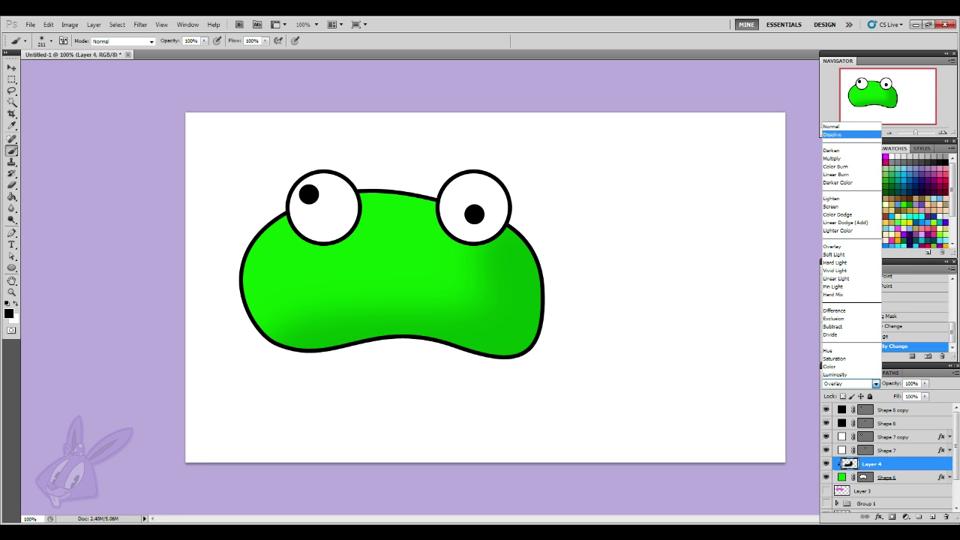
left_click(831, 126)
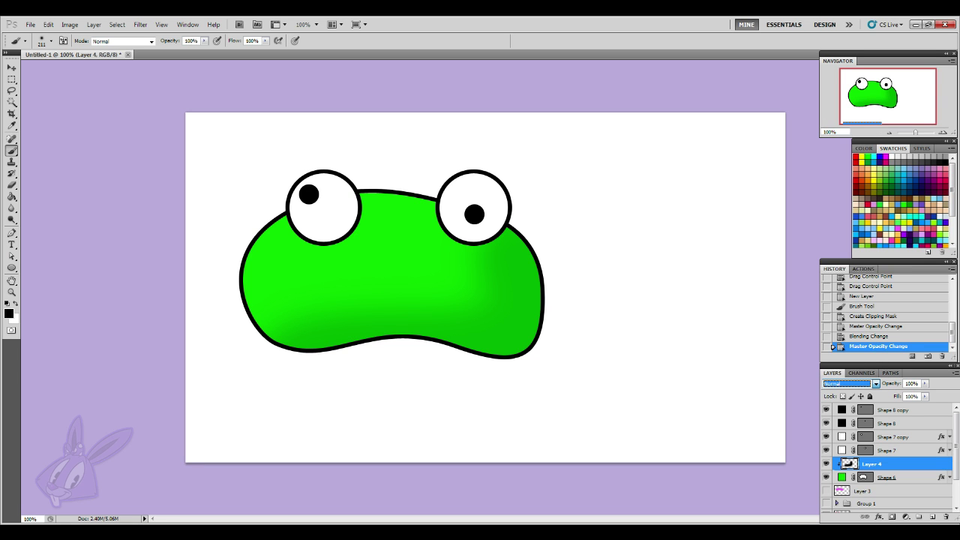
left_click(924, 383)
left_click_drag(924, 393, 885, 393)
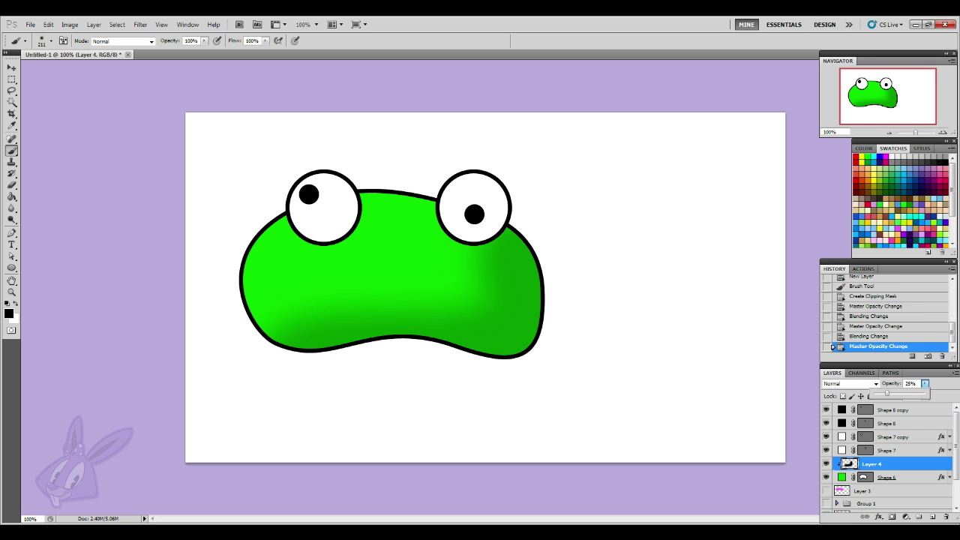
- Change the fill colour of the green face shape to light blue
double_click(842, 477)
left_click(459, 378)
key("Return")
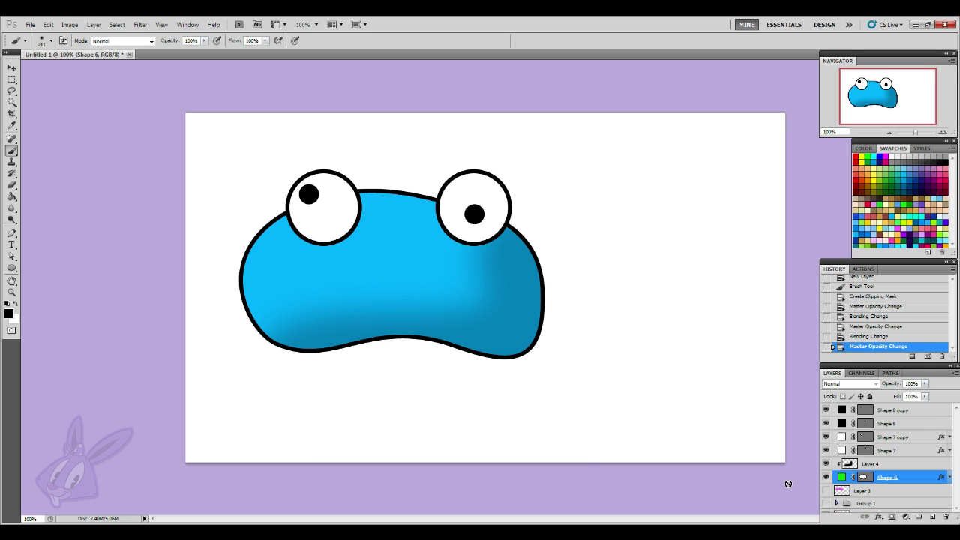
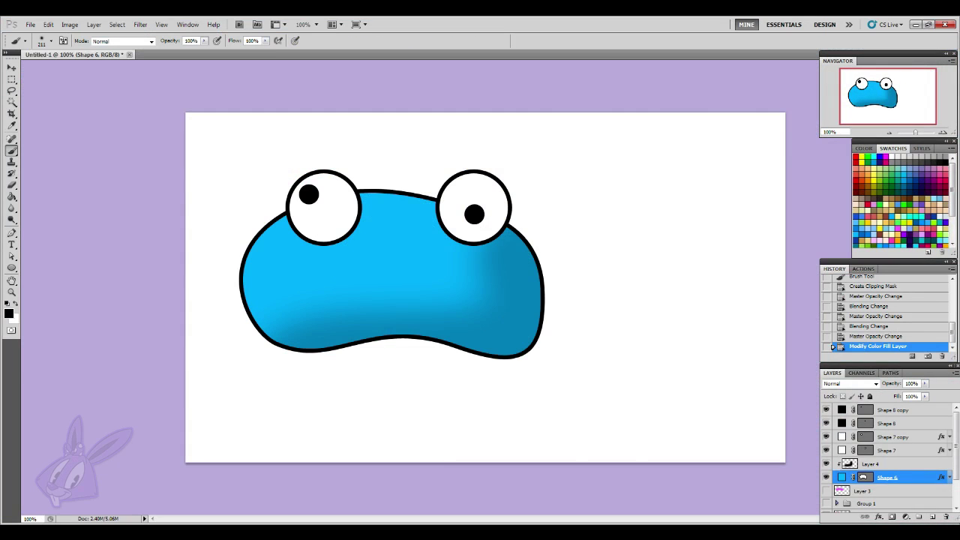
key("alt+Tab")
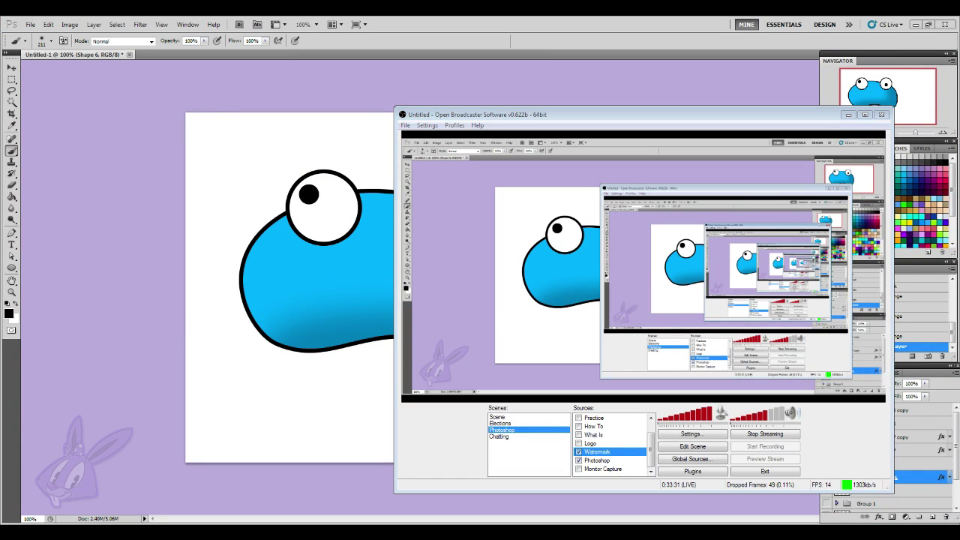
key("alt+Tab")
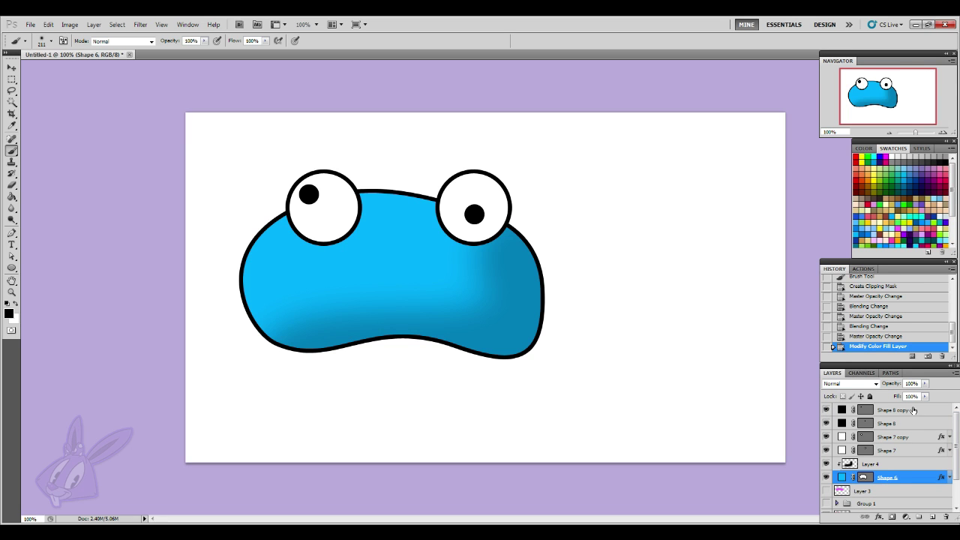
- Move all the face layers from Shape 8 copy down to Shape 6 into a new group, then collapse and hide the group
left_click(831, 411)
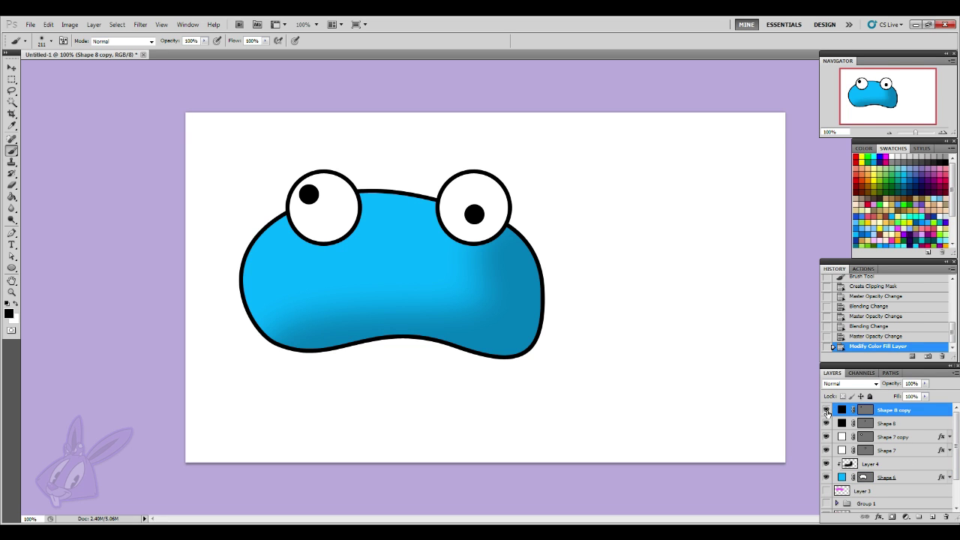
left_click(919, 518)
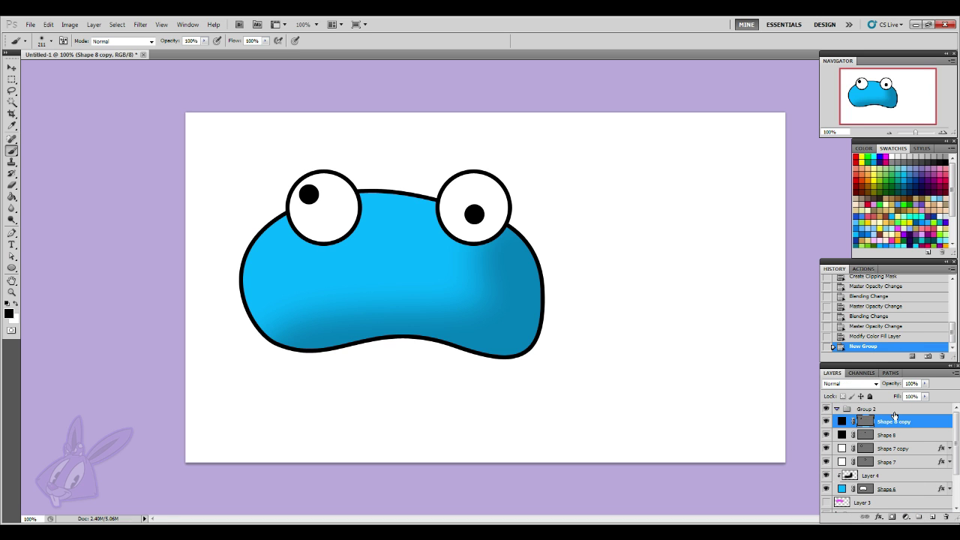
left_click(908, 489, "shift")
left_click_drag(909, 489, 841, 416)
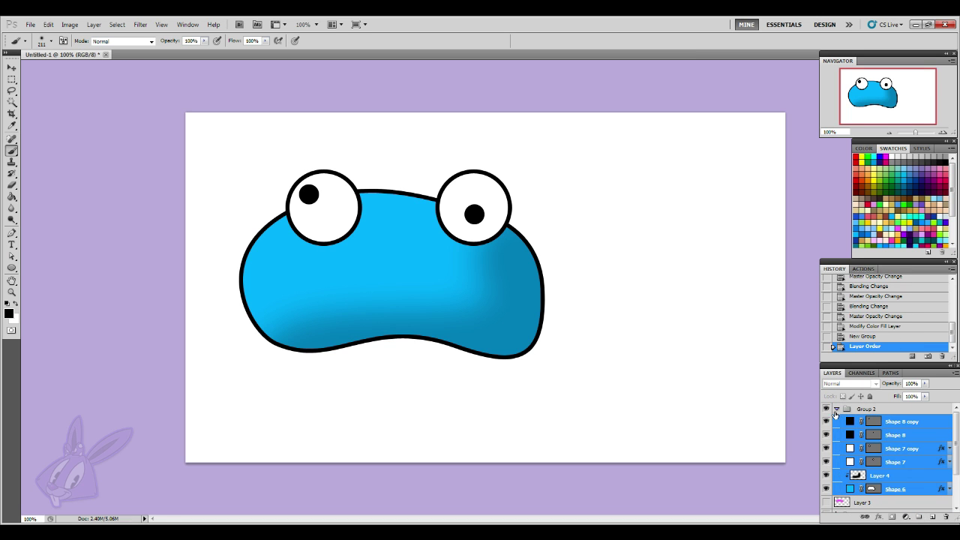
left_click(836, 408)
left_click(827, 409)
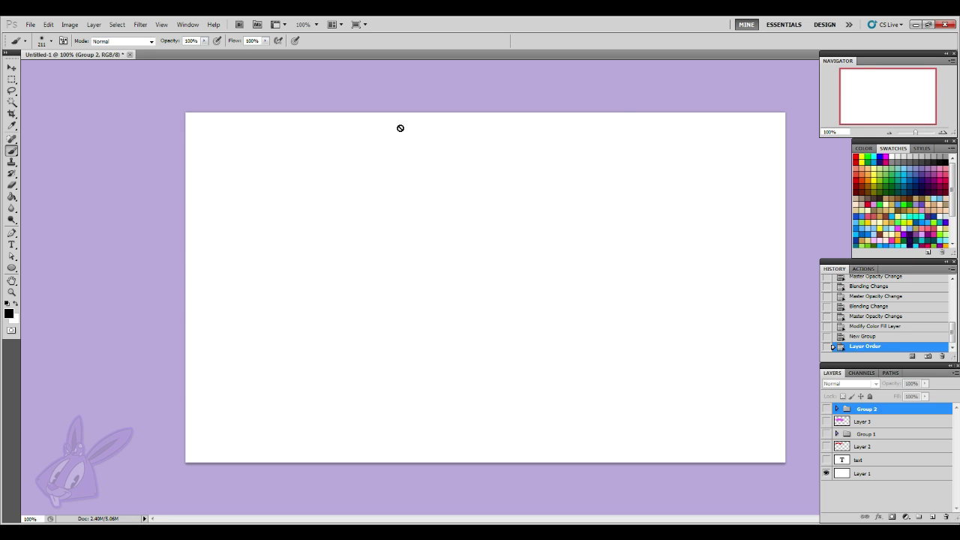
- Set the foreground colour to red, add a new layer above the groups and choose an angled flat bristle brush preset
left_click(856, 157)
left_click(933, 517)
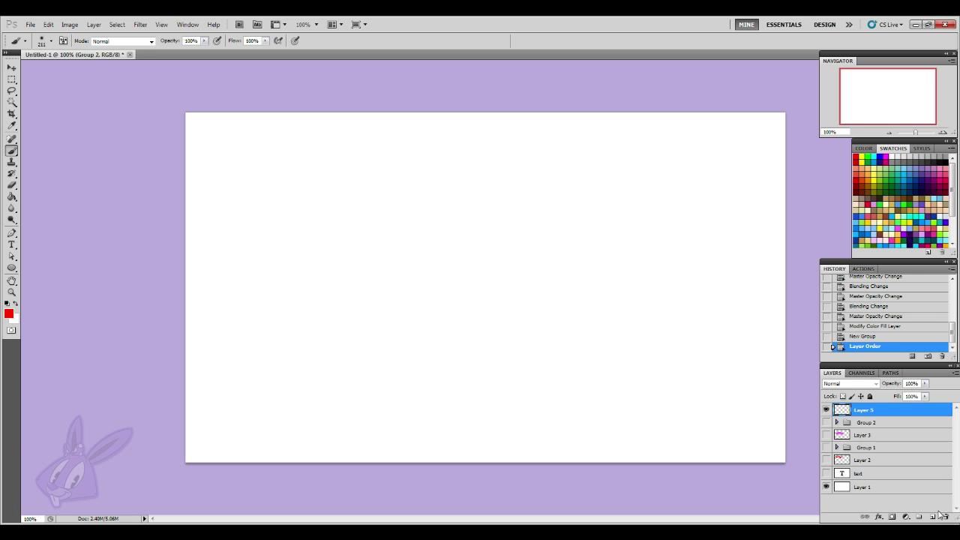
left_click(51, 41)
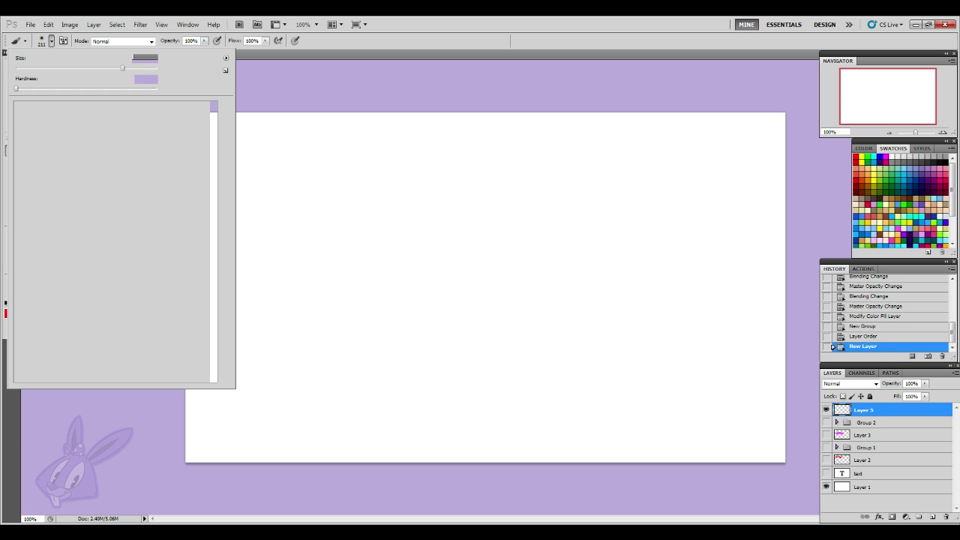
left_click(125, 148)
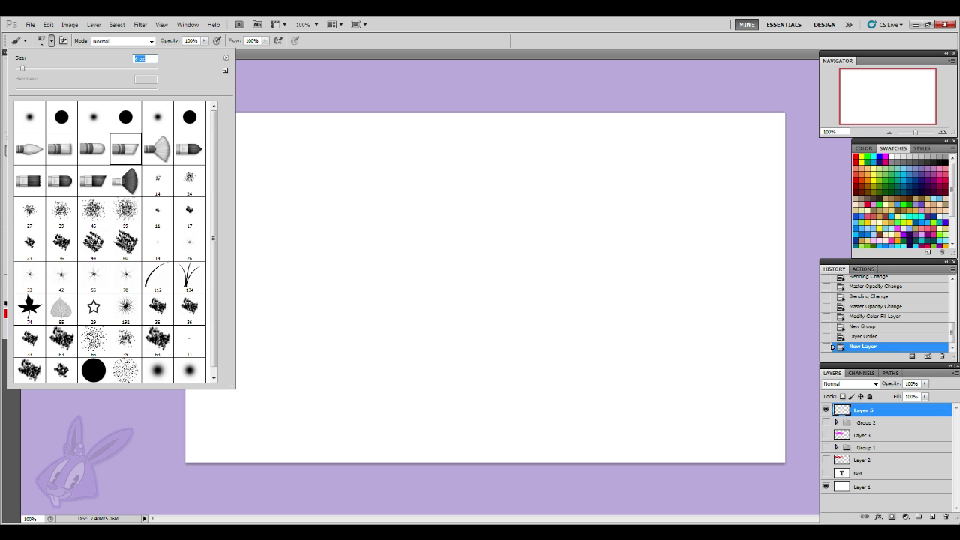
key("Return")
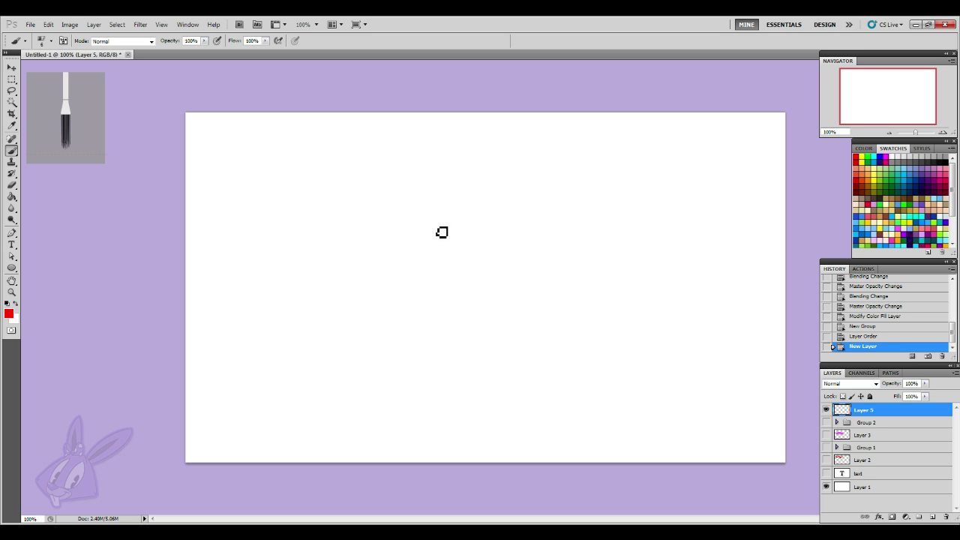
- Sketch a red upside-down teardrop outline freehand from a right and a left stroke crossing at the lower tip, undoing the first uneven attempt
mouse_move(455, 230)
left_mouse_down()
mouse_move(514, 262)
mouse_move(519, 331)
mouse_move(480, 380)
left_mouse_up()
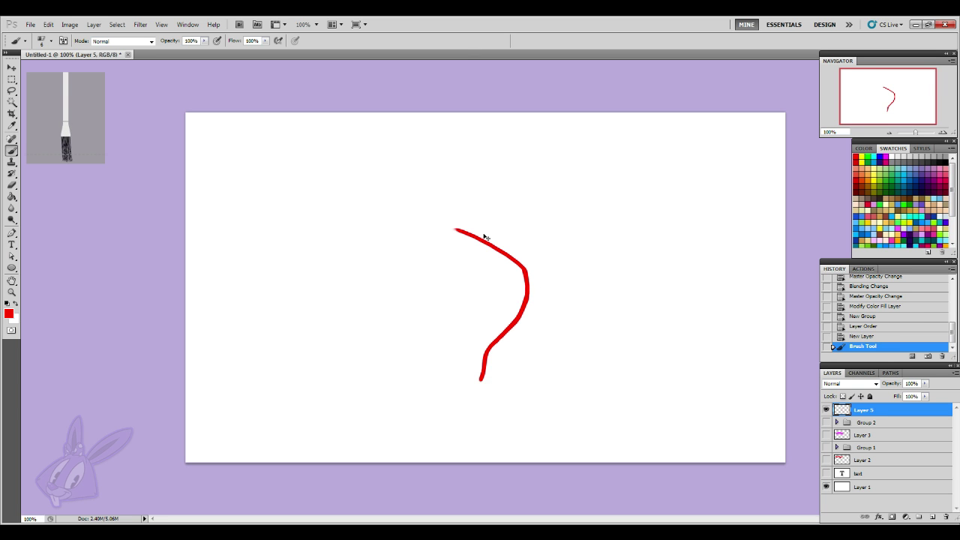
key("ctrl+z")
mouse_move(459, 229)
left_mouse_down()
mouse_move(531, 253)
mouse_move(488, 420)
left_mouse_up()
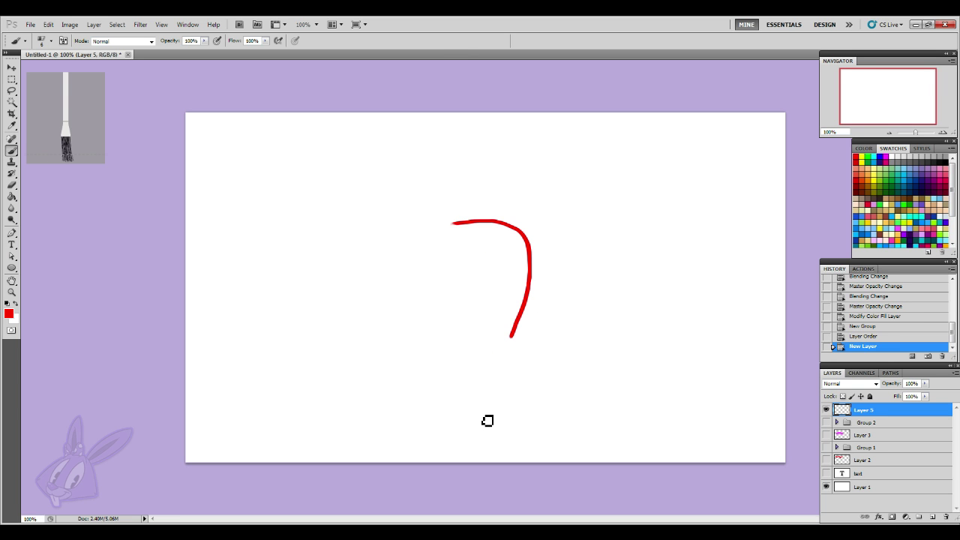
mouse_move(460, 229)
left_mouse_down()
mouse_move(422, 269)
mouse_move(452, 354)
mouse_move(490, 397)
mouse_move(493, 421)
left_mouse_up()
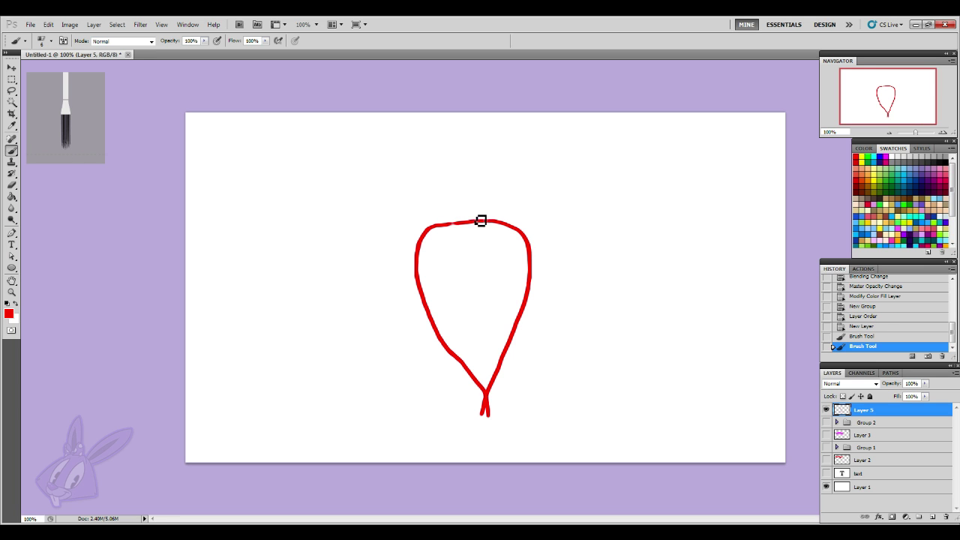
- Undo the carrot outline's left stroke, redraw it down to the tip, and sketch three leaves above with the red brush
key("ctrl+z")
mouse_move(462, 229)
left_mouse_down()
mouse_move(435, 245)
mouse_move(436, 315)
mouse_move(486, 422)
left_mouse_up()
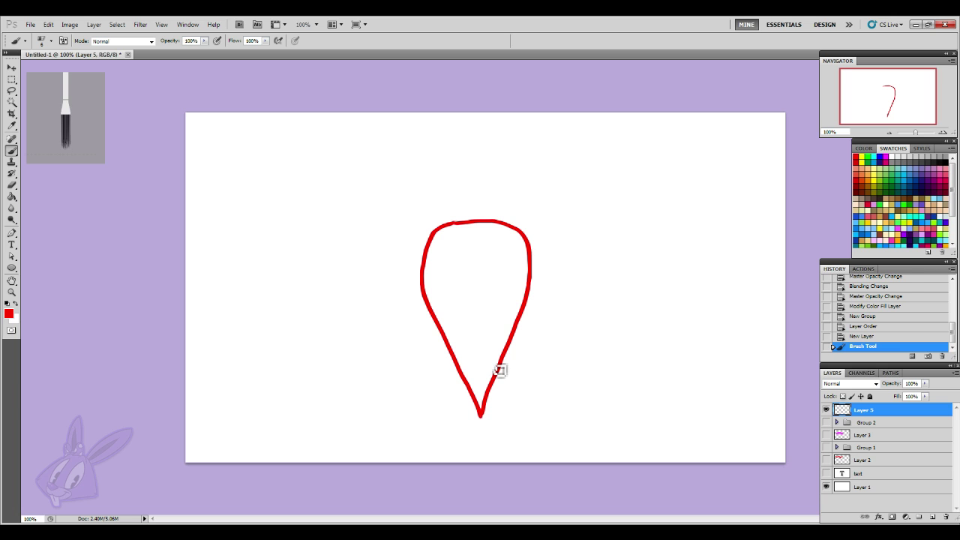
mouse_move(481, 218)
left_mouse_down()
mouse_move(541, 156)
mouse_move(543, 142)
mouse_move(507, 137)
mouse_move(483, 183)
mouse_move(486, 233)
mouse_move(534, 186)
mouse_move(585, 167)
left_mouse_up()
mouse_move(626, 206)
left_mouse_down()
mouse_move(526, 218)
mouse_move(486, 229)
mouse_move(422, 178)
mouse_move(357, 191)
mouse_move(355, 204)
mouse_move(400, 197)
mouse_move(484, 229)
left_mouse_up()
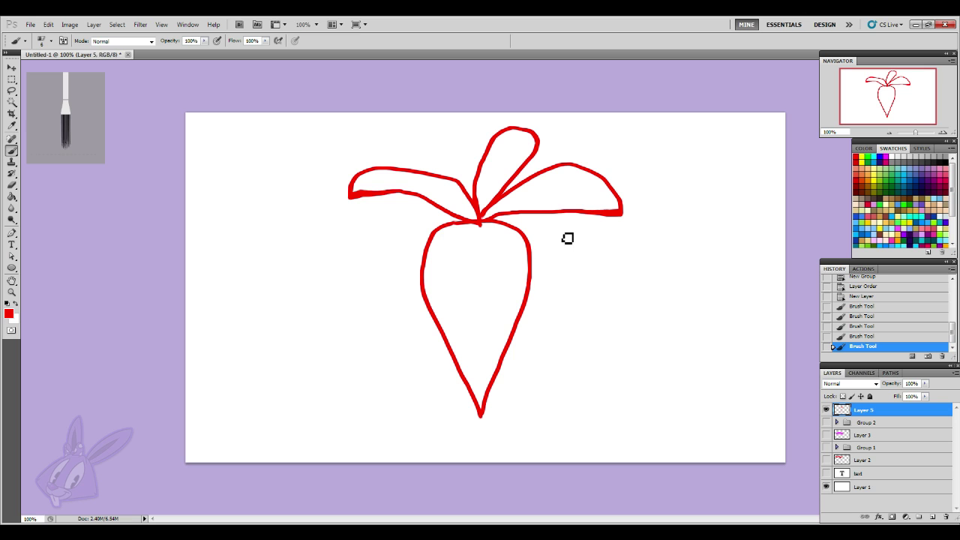
- Lower the sketch layer's opacity to 25%
left_click(924, 383)
left_click_drag(924, 393, 886, 393)
left_click(925, 384)
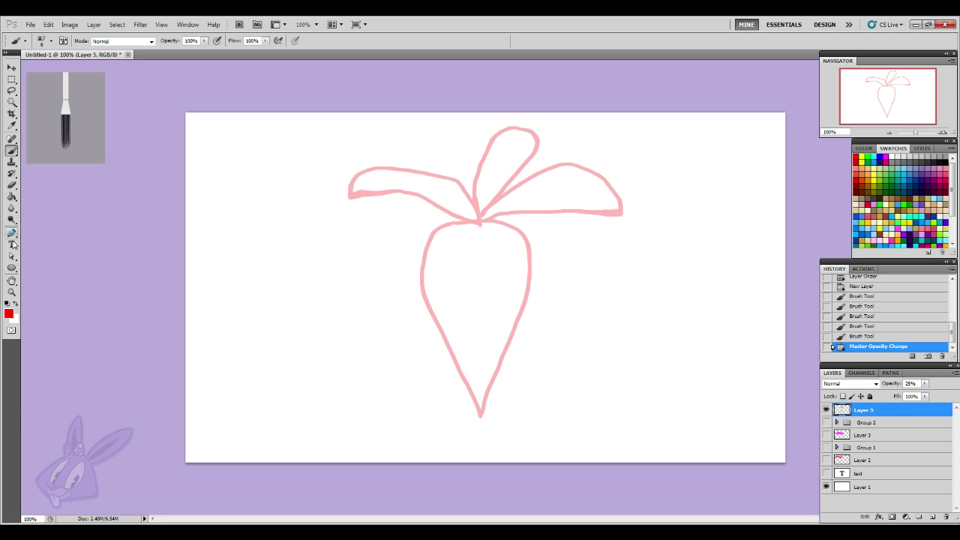
- Trace the carrot body over the sketch as a closed orange Pen tool shape with smooth curved sides and a pointed tip
left_click(11, 233)
scroll(870, 173, "down", 2)
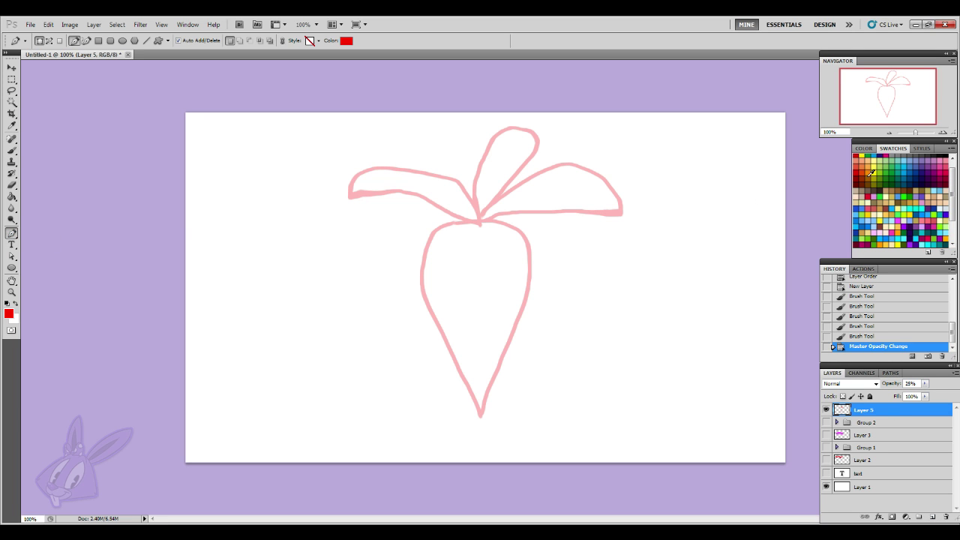
left_click(869, 170)
left_click_drag(471, 222, 500, 221)
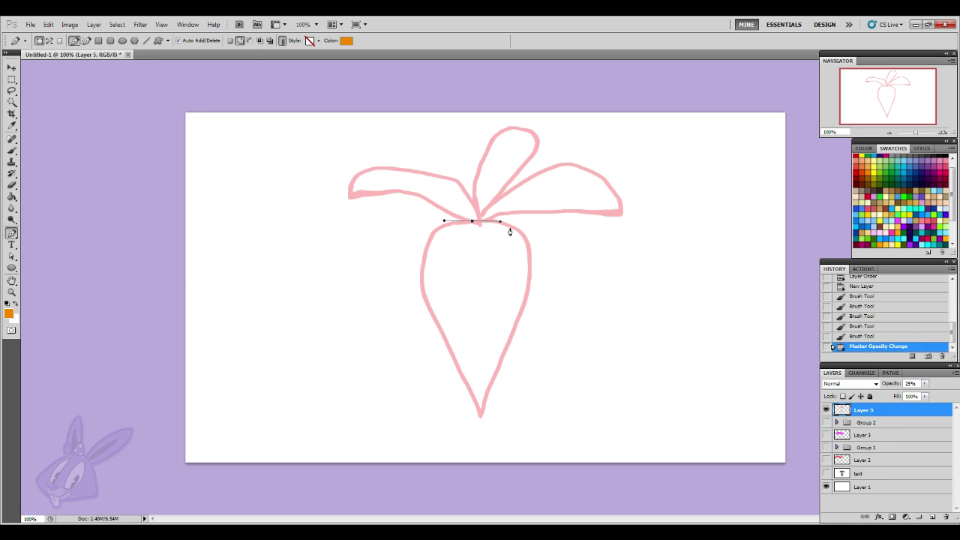
left_click_drag(529, 285, 513, 343)
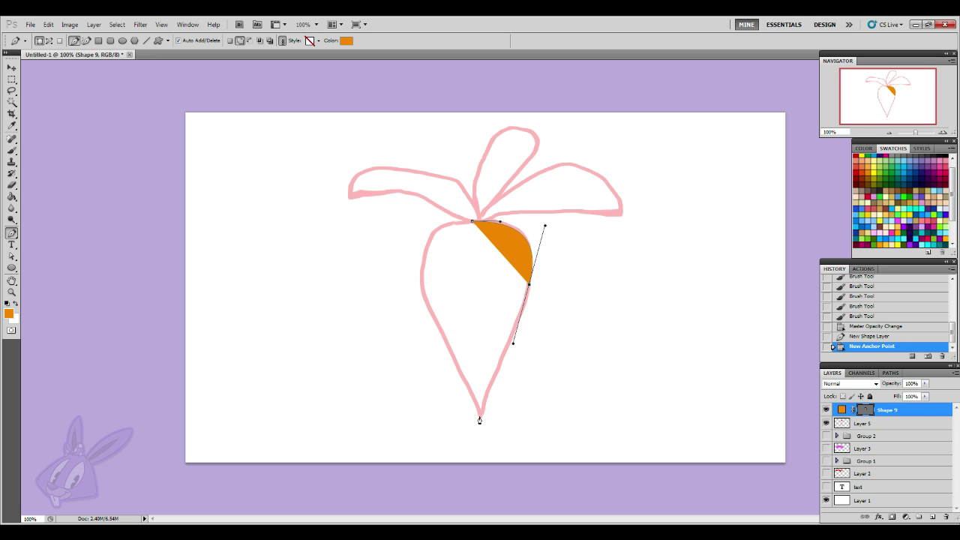
left_click_drag(480, 417, 478, 420)
left_click_drag(420, 276, 422, 257)
left_click(473, 221)
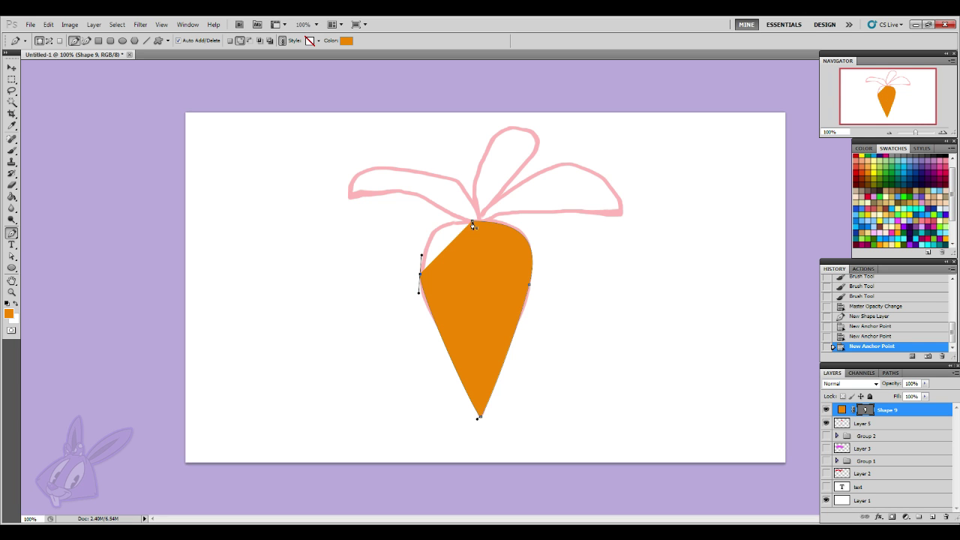
left_click(472, 225)
- Set the orange carrot body shape's opacity to 65%
left_click(925, 383)
left_click_drag(924, 394, 906, 393)
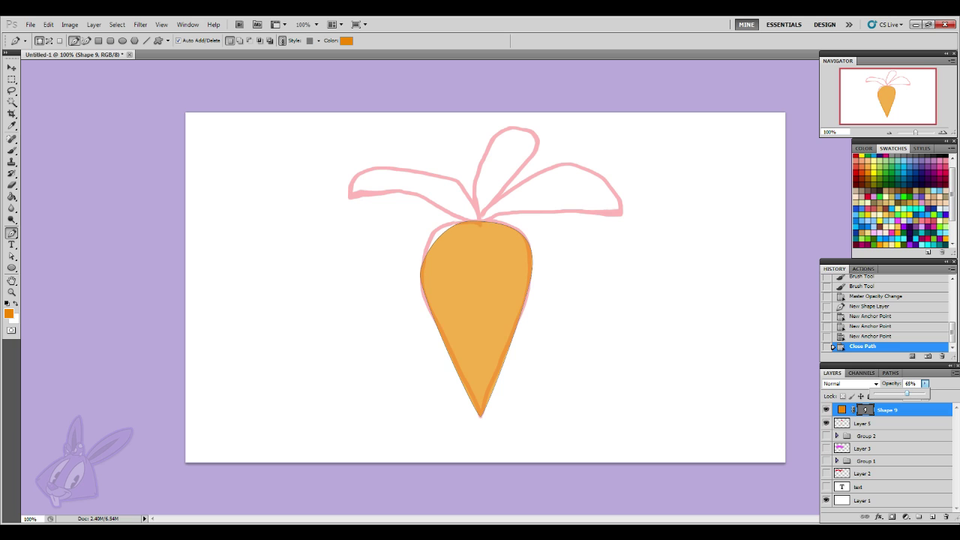
key("Return")
- Adjust the curve handles at the carrot body's top and left anchor points to fit the sketched outline
key("a")
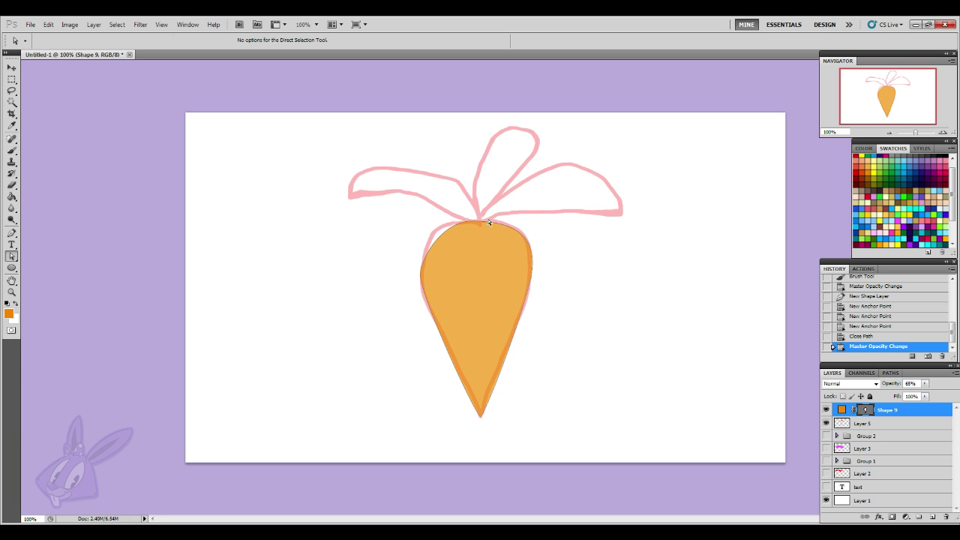
left_click(478, 224)
left_click(473, 221)
left_click_drag(443, 222, 421, 221)
left_click(420, 274)
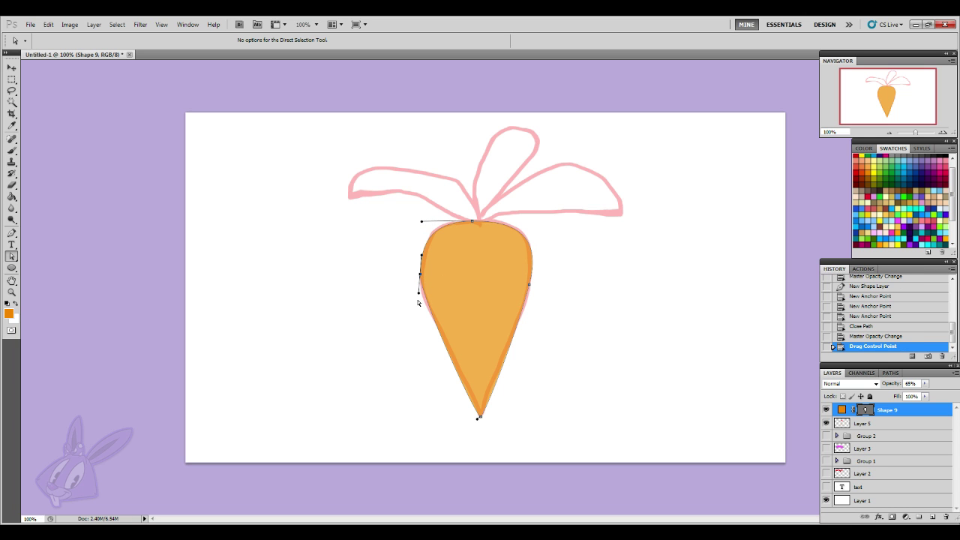
left_click_drag(418, 294, 422, 312)
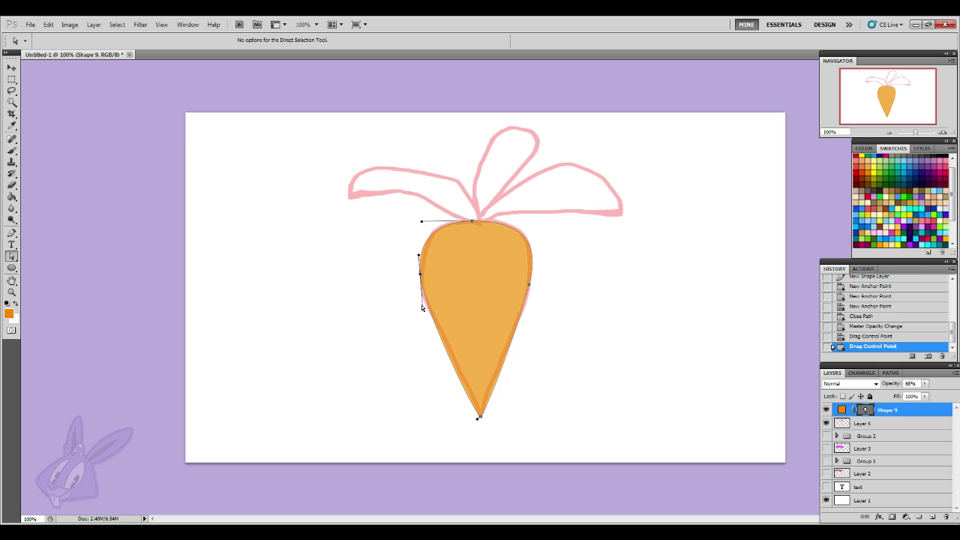
left_click(421, 253)
left_click(524, 299)
left_click(629, 295)
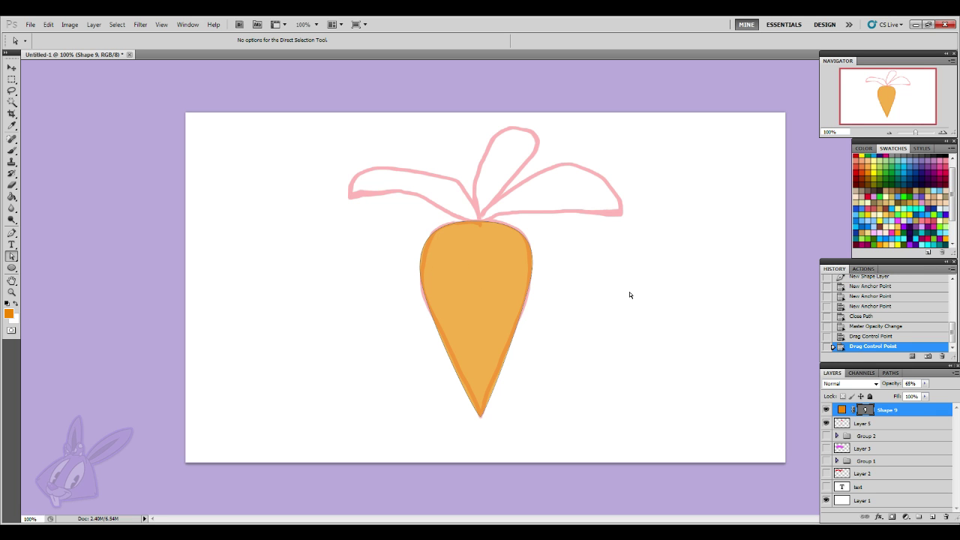
- Choose a bright green swatch and trace the middle leaf as a closed Pen tool shape
left_click(871, 235)
left_click(11, 233)
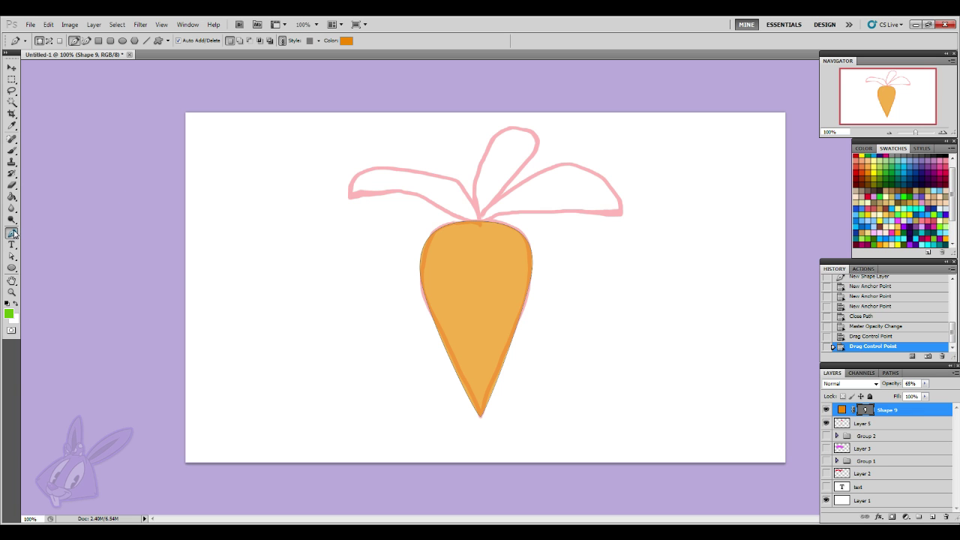
left_click(480, 222)
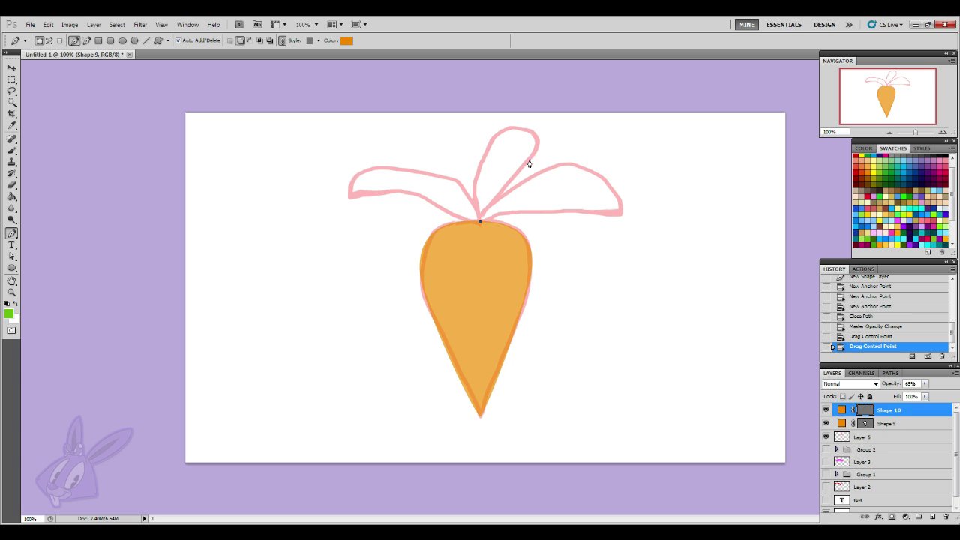
left_click_drag(536, 148, 489, 139)
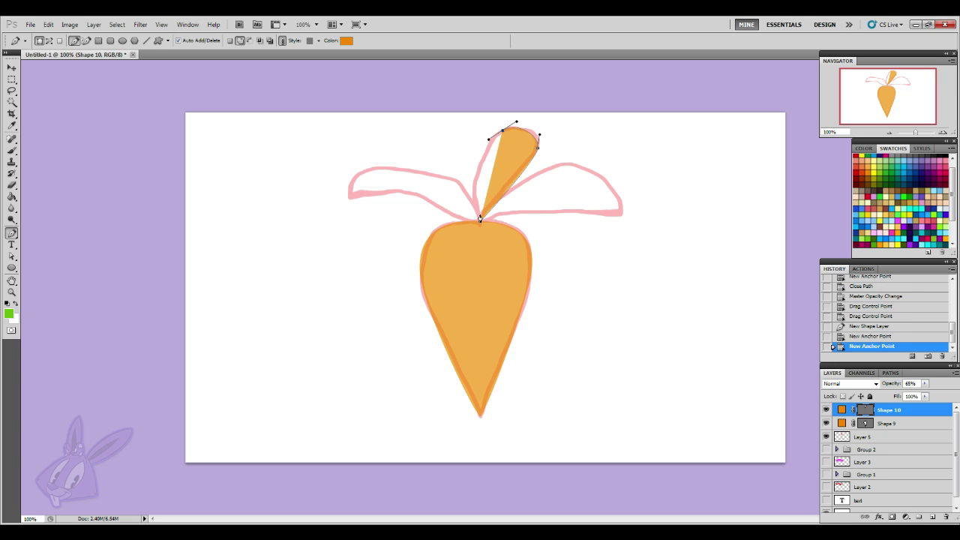
left_click_drag(475, 183, 473, 192)
left_click(481, 224)
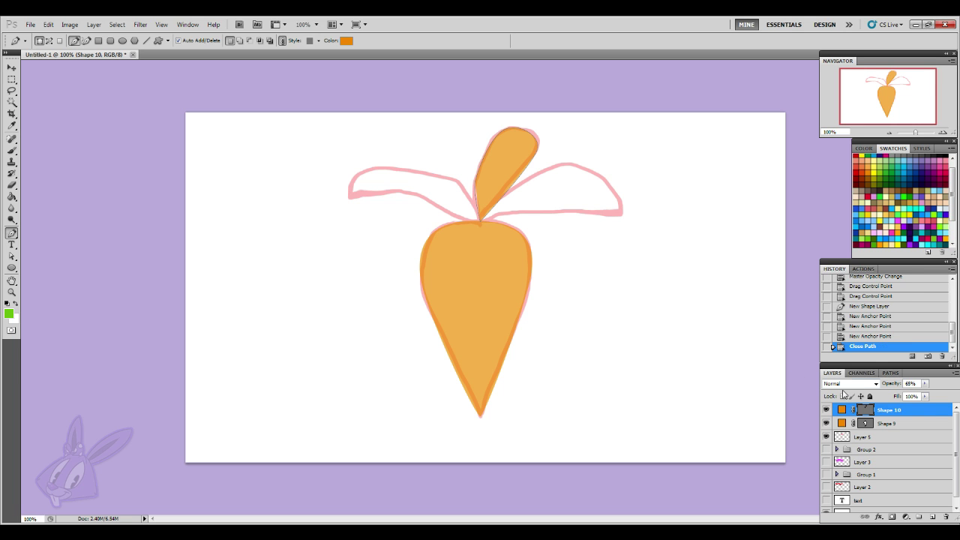
- Change the middle leaf shape's fill to the bright green foreground color
double_click(839, 410)
left_click(9, 313)
key("Return")
- Trace the right leaf over the sketch as a closed green Pen tool shape
key("p")
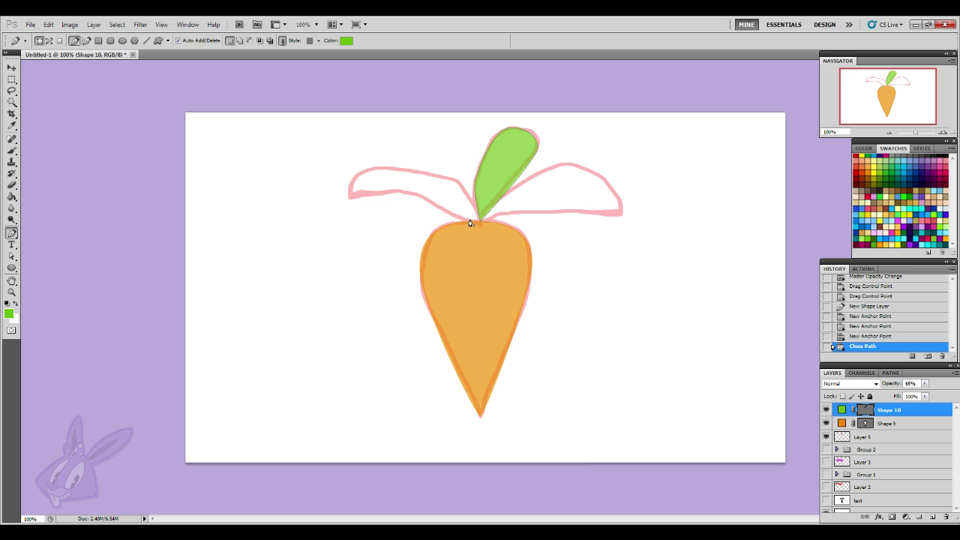
left_click(480, 219)
left_click_drag(576, 165, 622, 177)
left_click(623, 213)
left_click(612, 213)
mouse_move(523, 213)
left_mouse_down()
mouse_move(559, 209)
mouse_move(540, 208)
left_mouse_up()
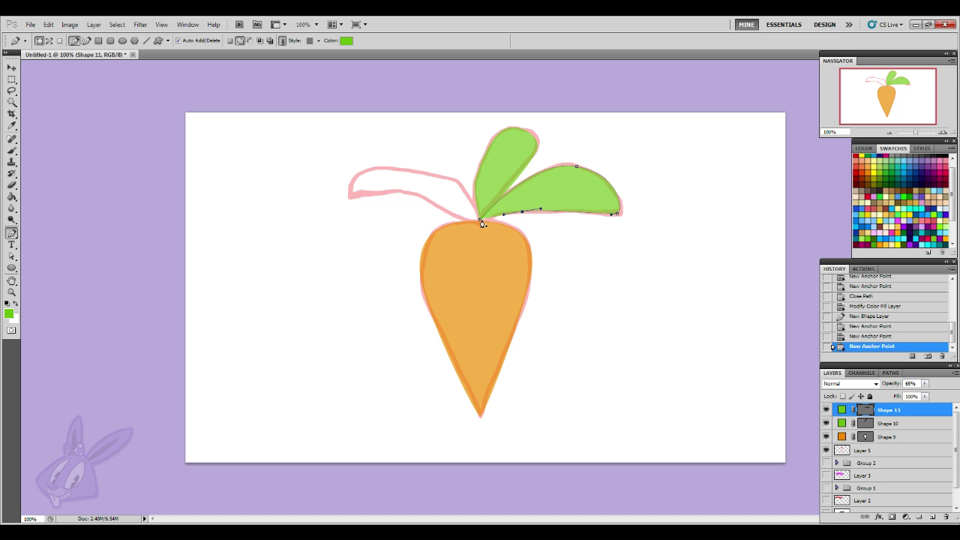
left_click(480, 223)
- Trace the left leaf over the sketch as a closed green Pen tool shape
left_click(479, 219)
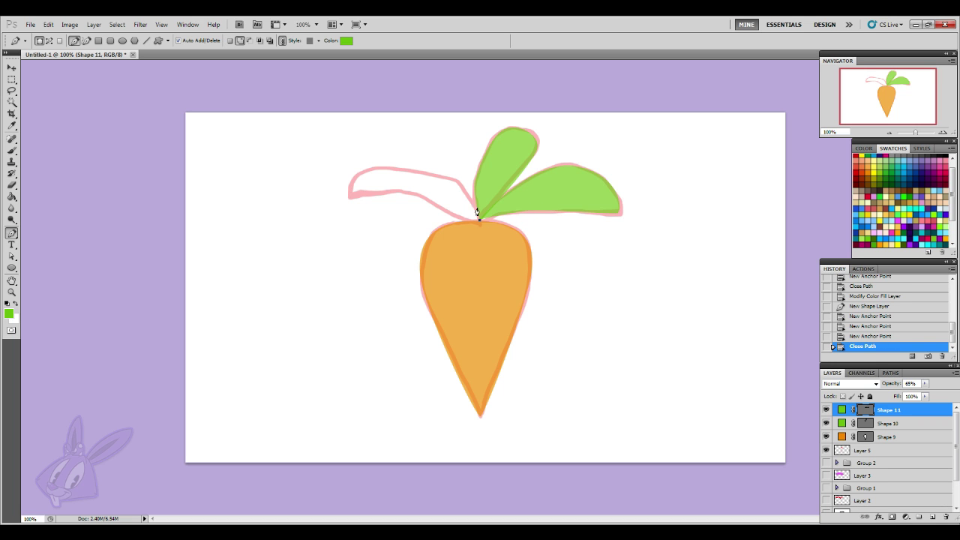
left_click_drag(459, 182, 439, 175)
left_click_drag(359, 175, 437, 185)
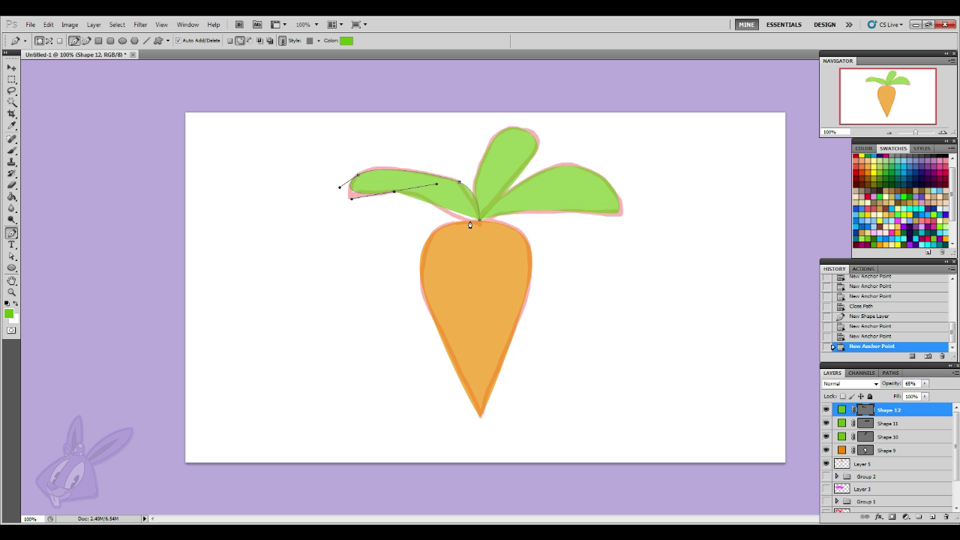
left_click(478, 222)
- Reshape the left leaf by moving its anchor points and curve handles to follow the sketched outline
left_click(12, 257)
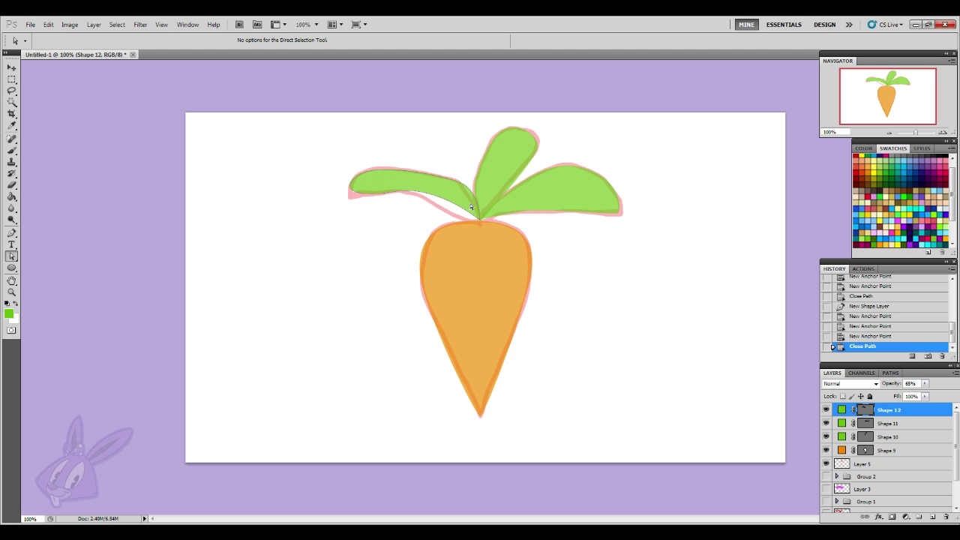
left_click_drag(393, 194, 431, 194)
left_click_drag(479, 220, 472, 224)
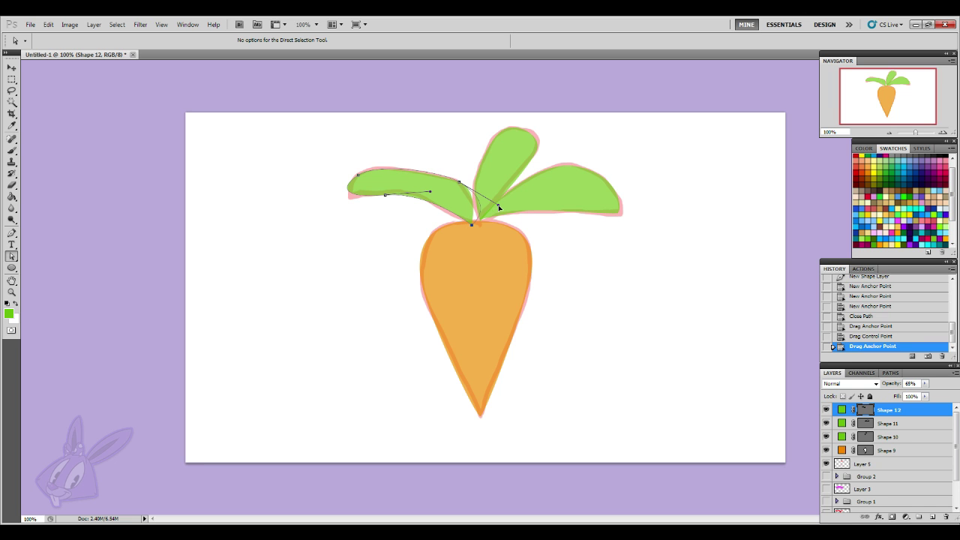
left_click_drag(500, 208, 502, 209)
left_click(359, 175)
left_click_drag(359, 175, 339, 204)
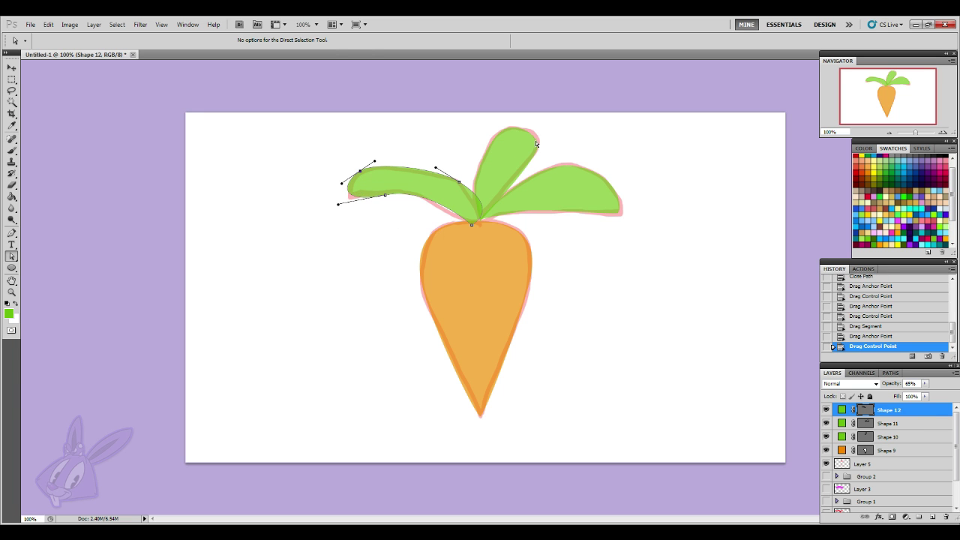
- Move the middle and right leaves slightly down and left so their bases meet the left leaf's base
left_click(890, 437)
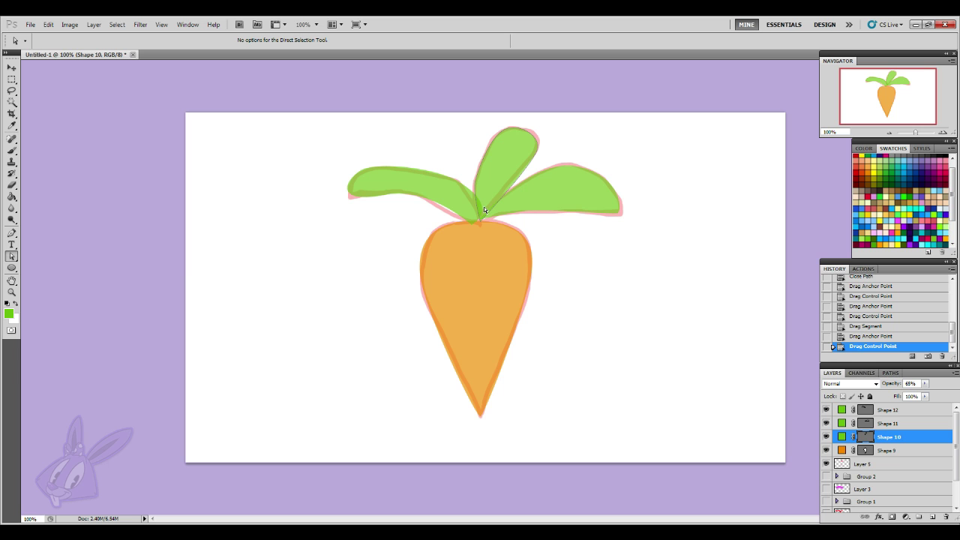
left_click(12, 68)
left_click_drag(489, 202, 494, 204)
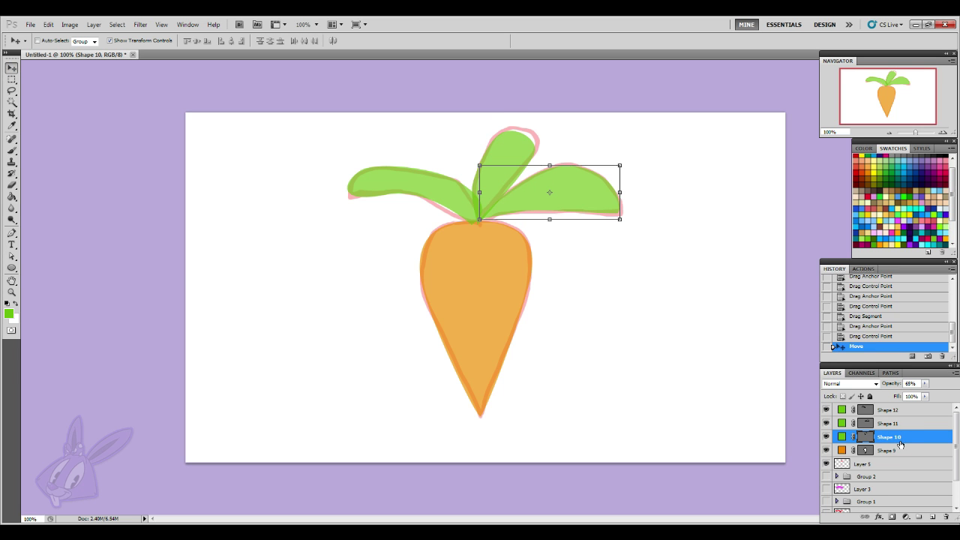
left_click(892, 424)
left_click_drag(588, 202, 582, 199)
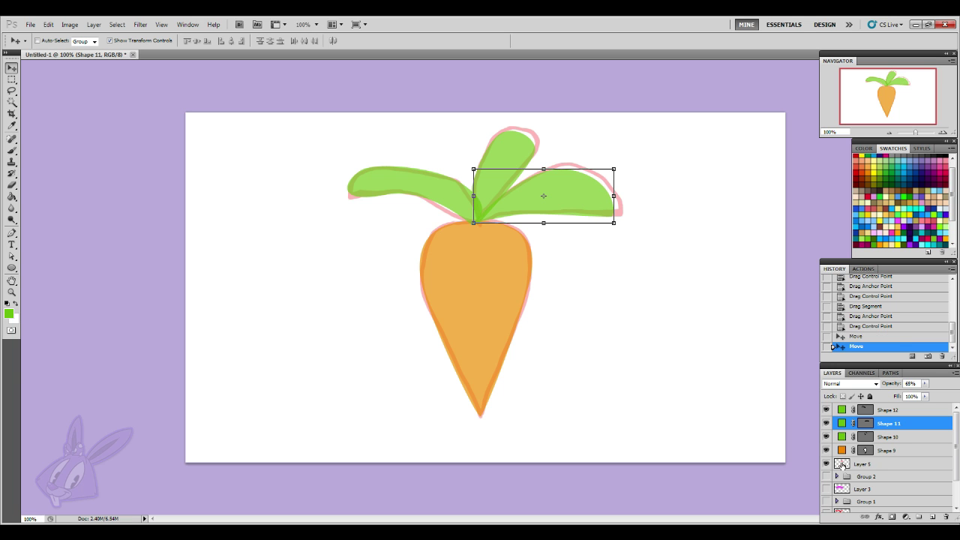
- Hide the sketch layer and set the opacity of the right leaf and the carrot body to 100%
left_click(826, 465)
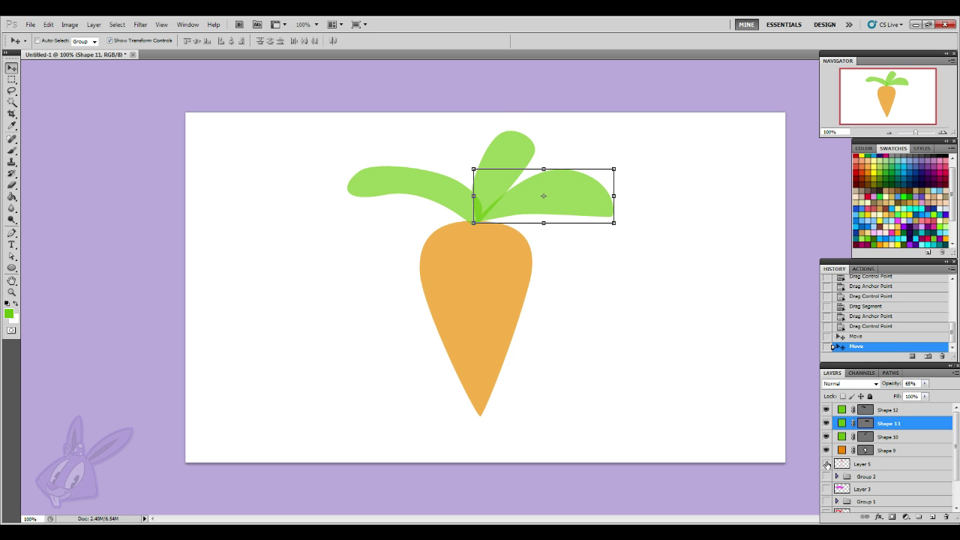
left_click_drag(925, 383, 947, 393)
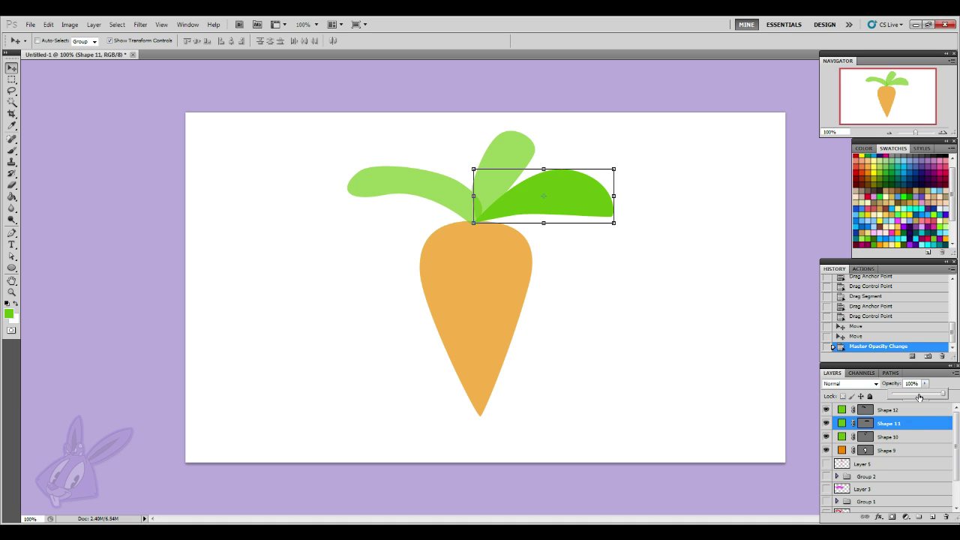
left_click(903, 450)
left_click(925, 384)
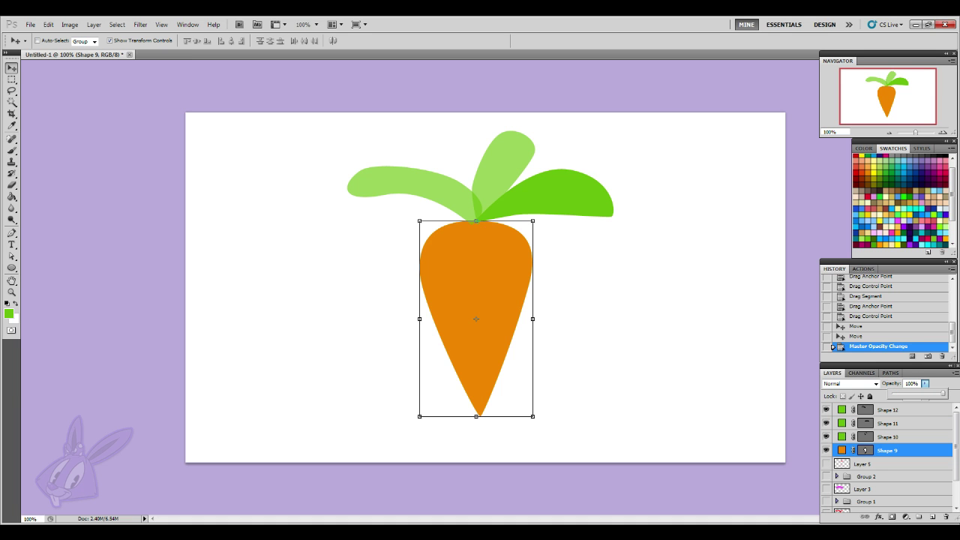
left_click(904, 423)
left_click(924, 384)
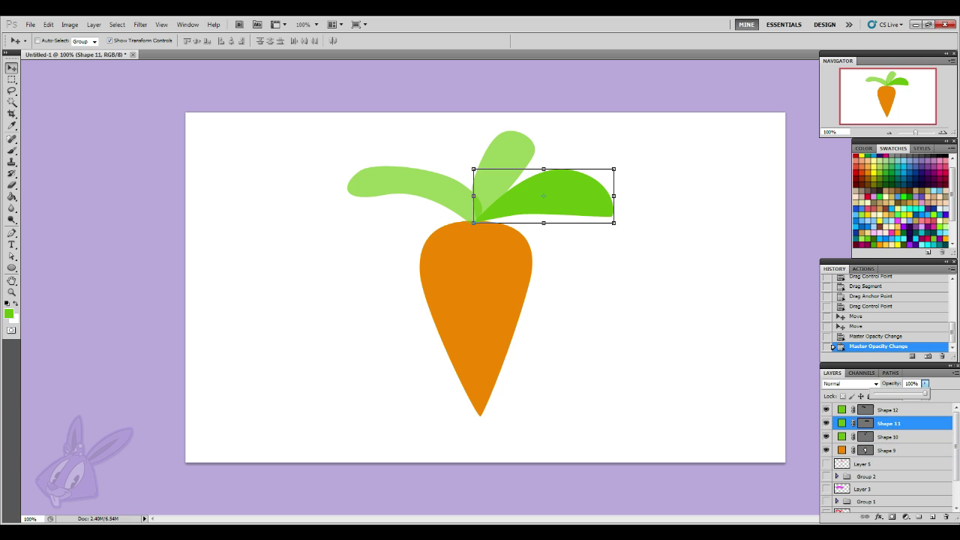
- Set the opacity of the middle leaf and the left leaf to 100%
left_click(909, 437)
left_click(907, 437)
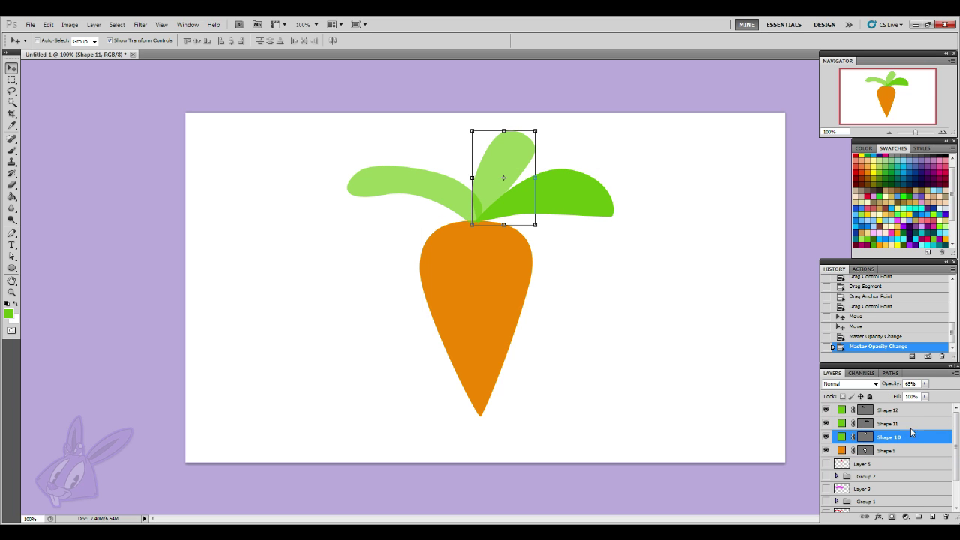
left_click(925, 383)
left_click_drag(927, 393, 943, 393)
left_click(905, 410)
left_click(924, 383)
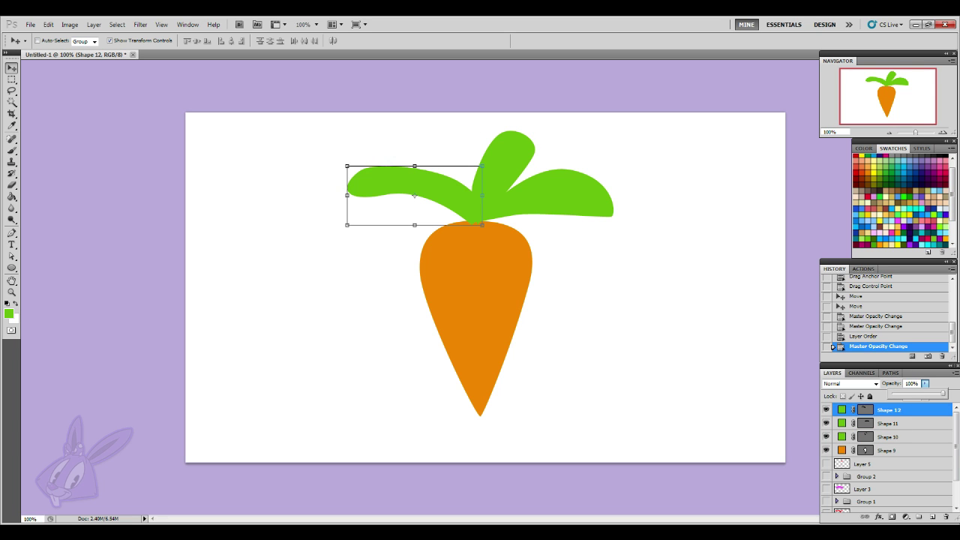
- Move all three leaf shapes together slightly down and left so they overlap the carrot's top
left_click(889, 436, "shift")
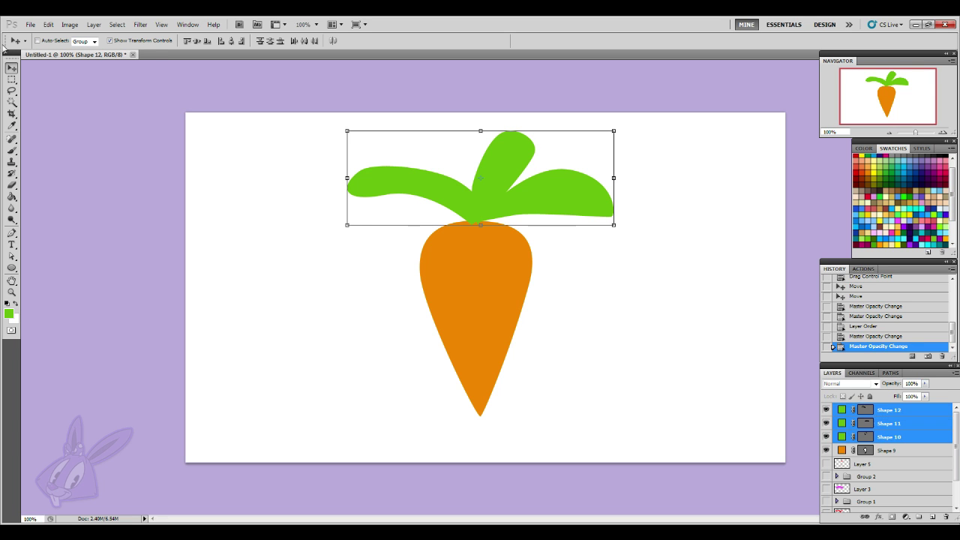
left_click_drag(492, 204, 488, 209)
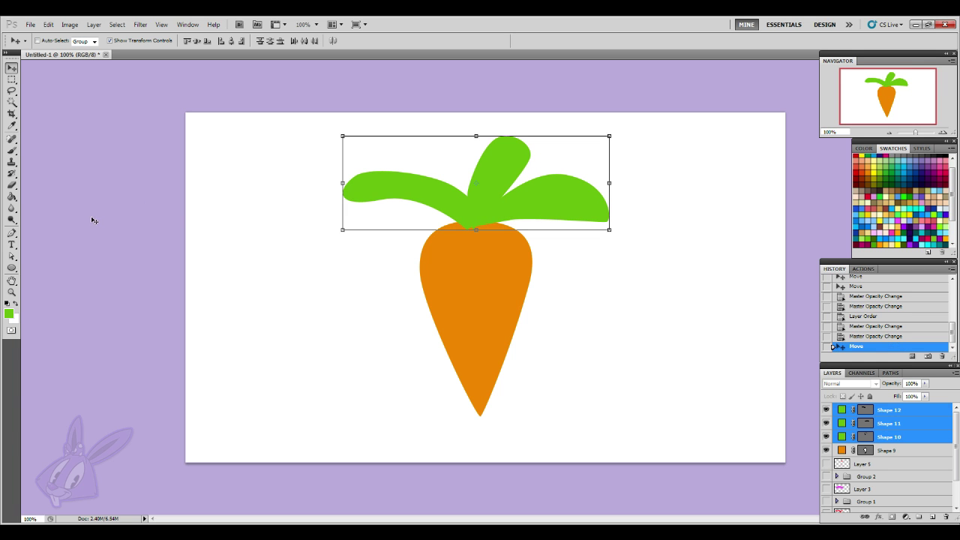
- Change the left leaf's fill to a softer yellowish green, hex 83c126
left_click(842, 410)
key("i")
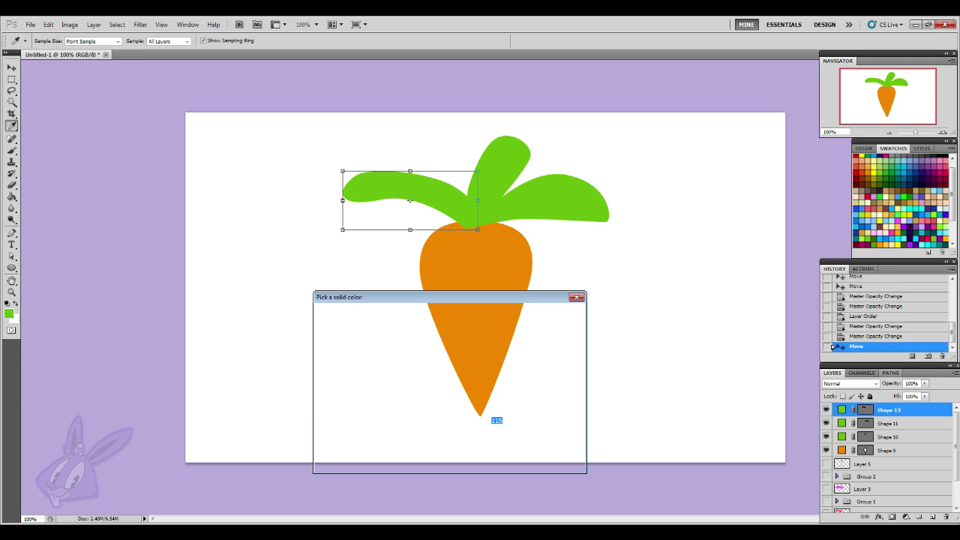
left_click(437, 392)
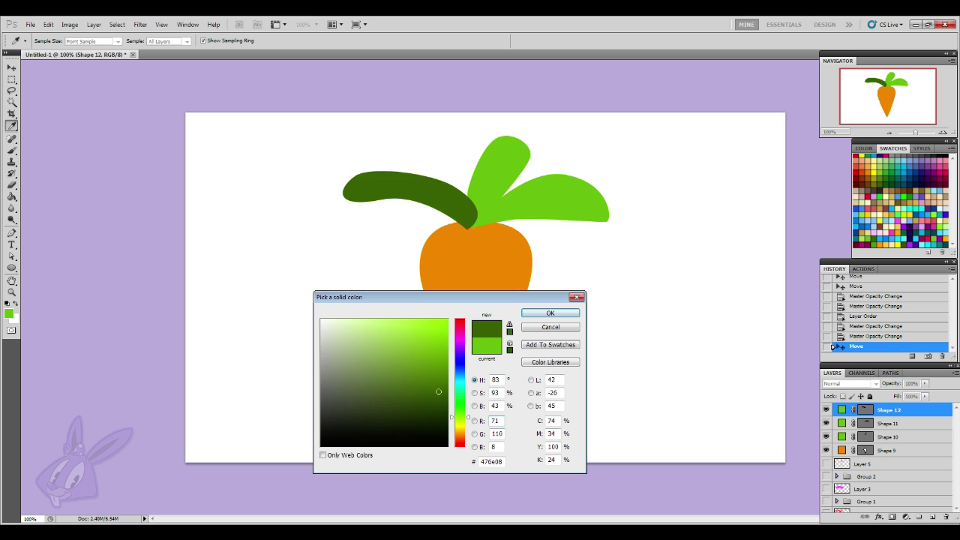
left_click(393, 333)
left_click(430, 348)
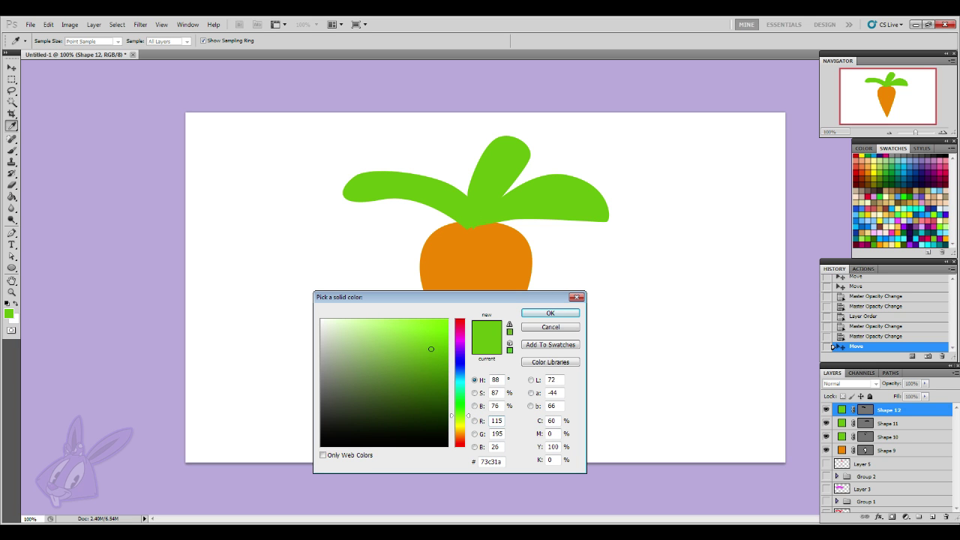
left_click(437, 365)
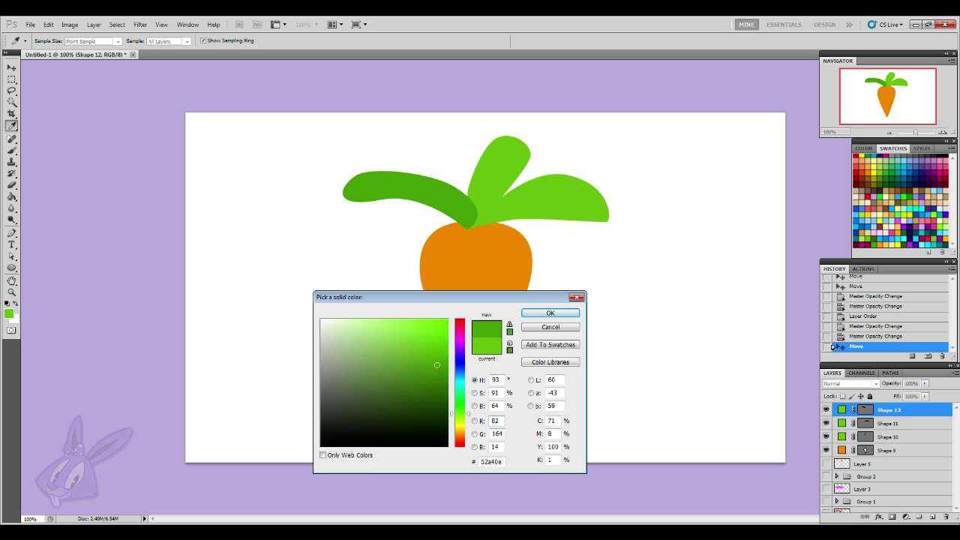
left_click(879, 196)
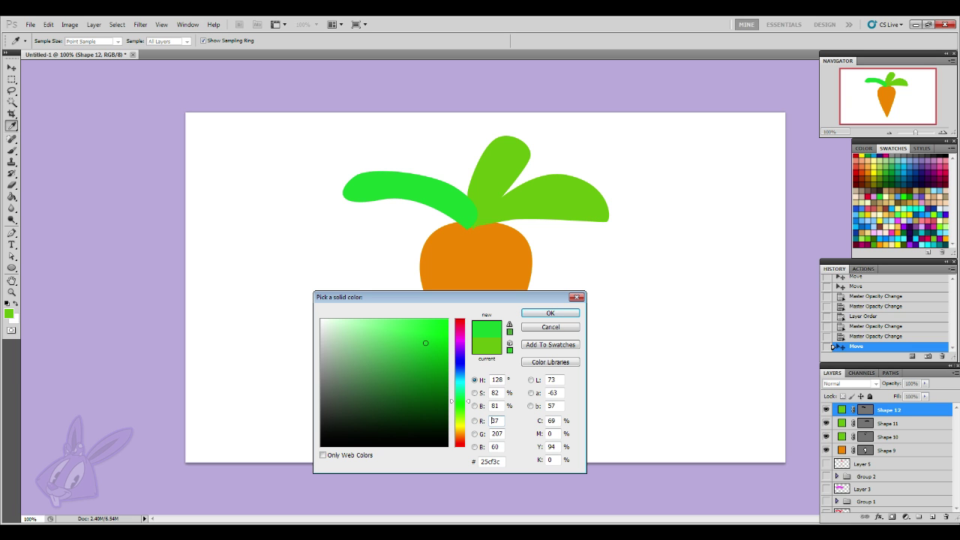
left_click(487, 347)
left_click(550, 313)
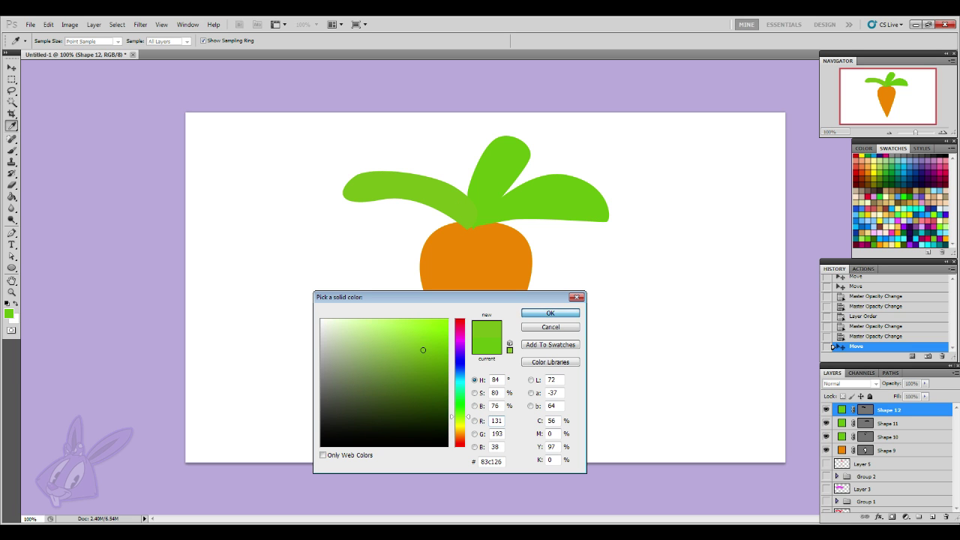
key("v")
double_click(842, 436)
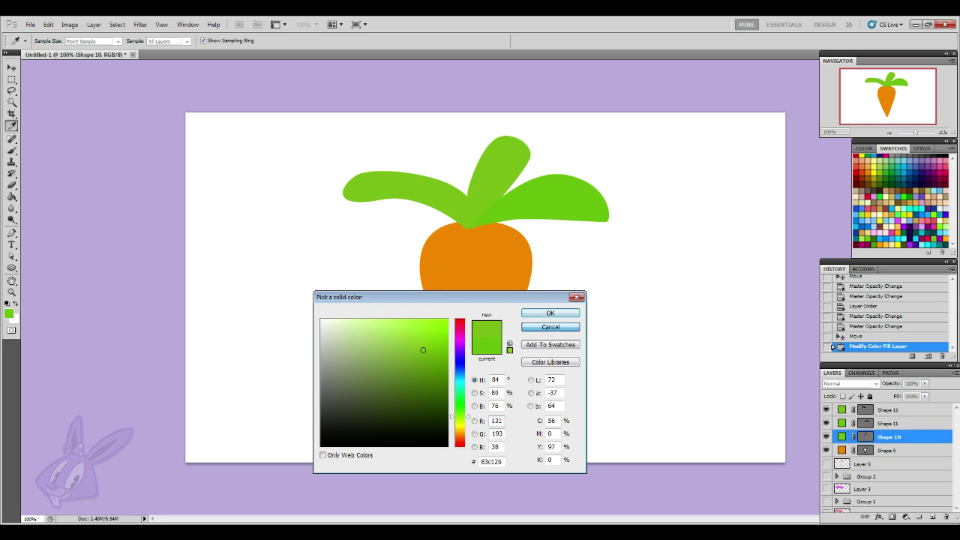
left_click(550, 327)
left_click(900, 411)
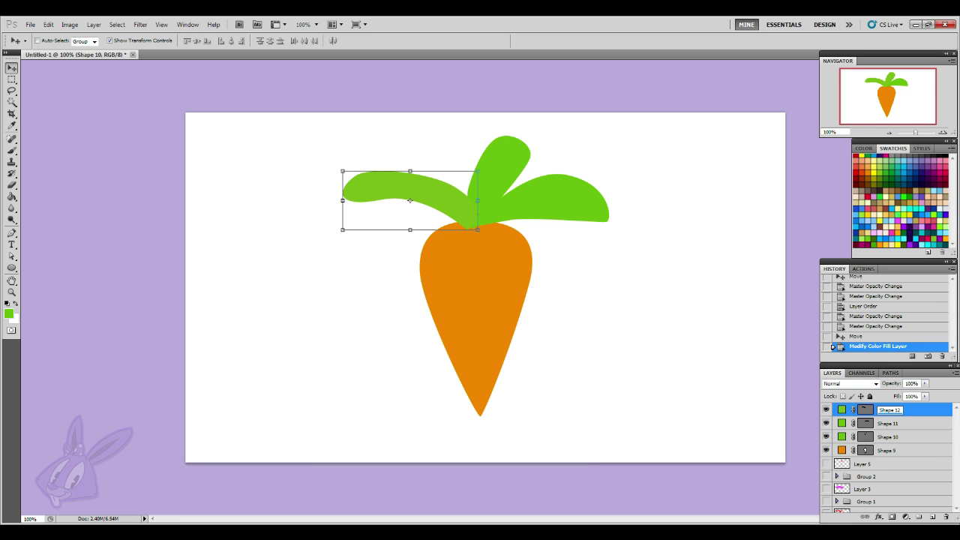
- Match the right leaf's fill color to the left leaf's green, hex 83c126
double_click(842, 409)
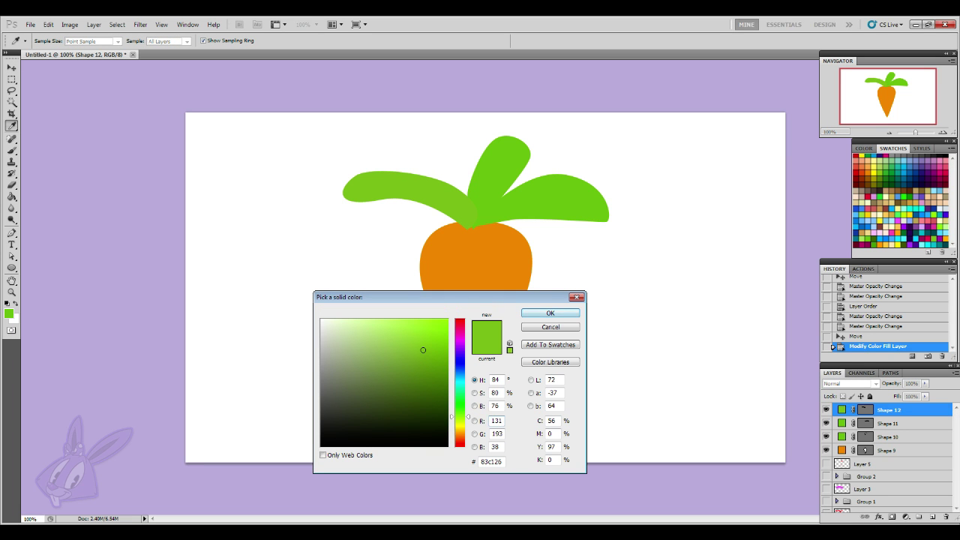
left_click(555, 313)
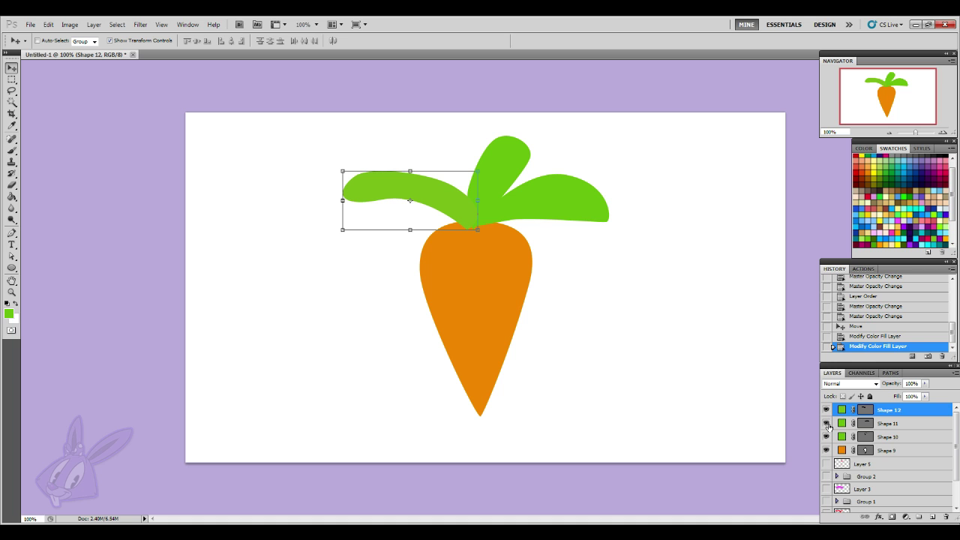
double_click(887, 423)
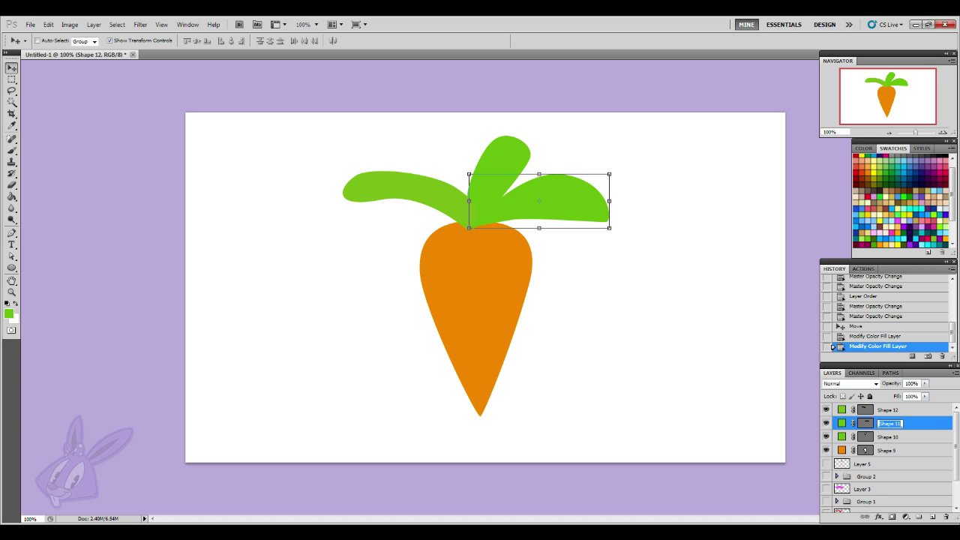
double_click(841, 423)
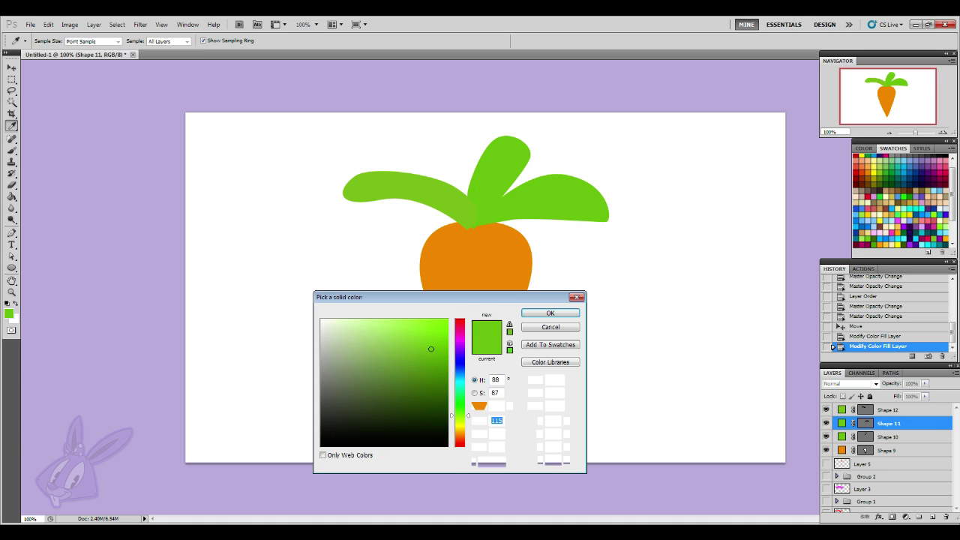
left_click(550, 314)
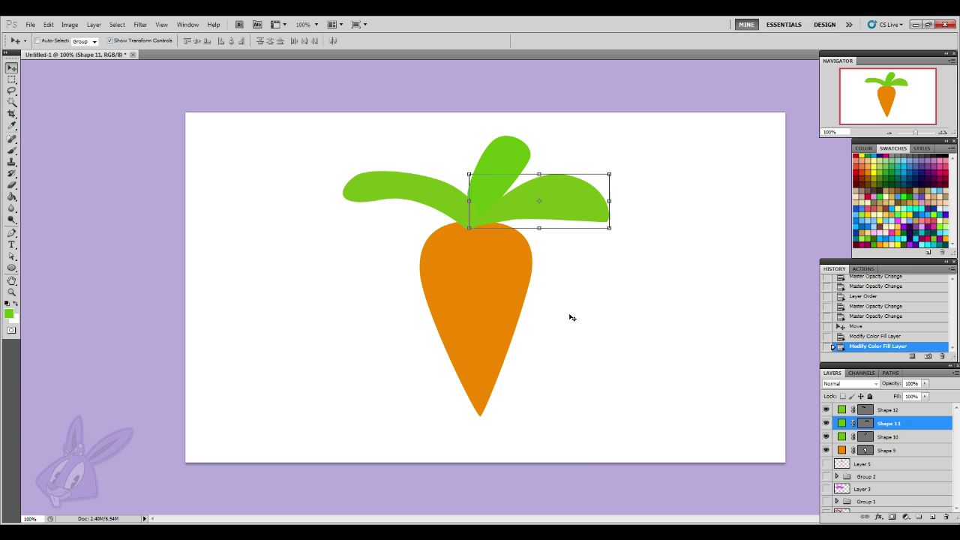
- Reshape the right leaf's lower edge by moving its underside and base anchor points with the Direct Selection tool so the base meets the left leaf
left_click_drag(470, 229, 468, 241)
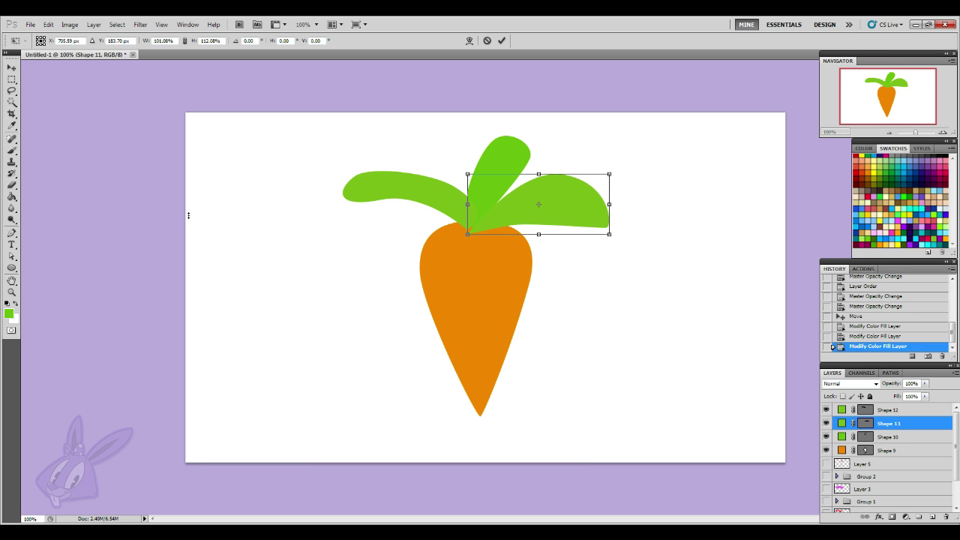
left_click(12, 256)
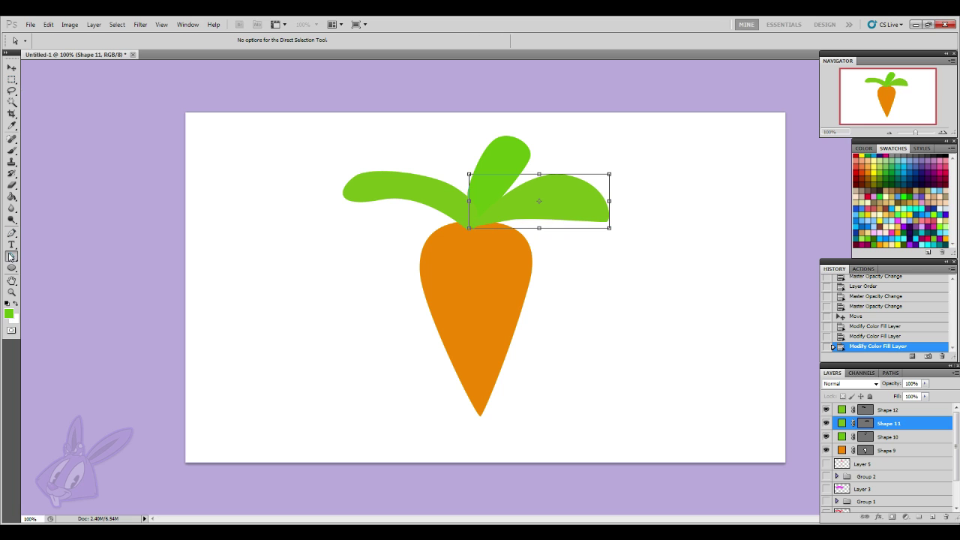
left_click(511, 224)
left_click(469, 229)
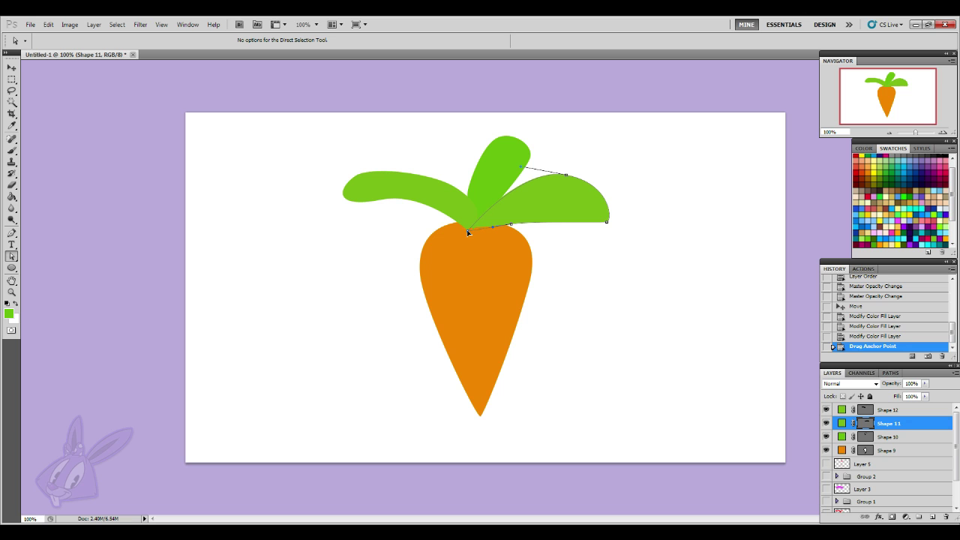
left_click(466, 229)
left_click(650, 329)
left_click(12, 150)
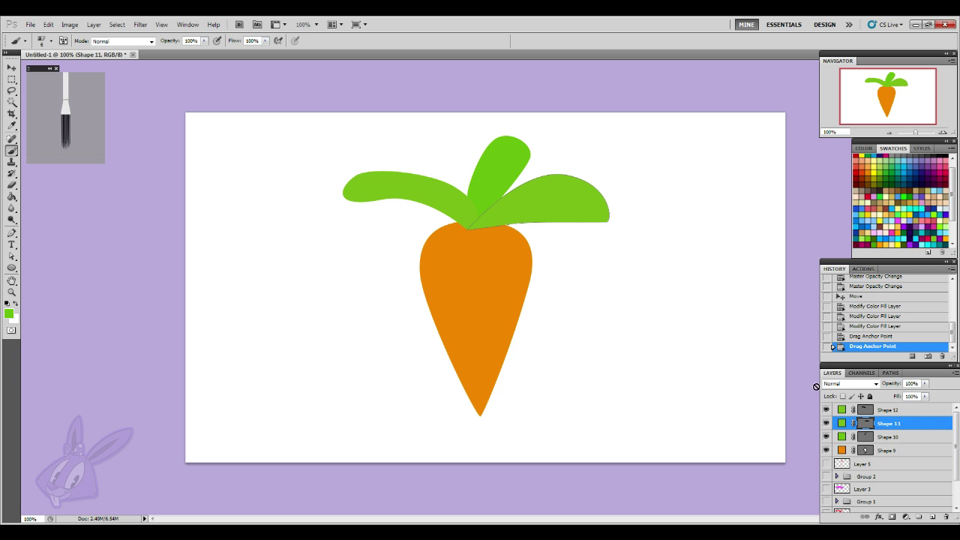
left_click(900, 412)
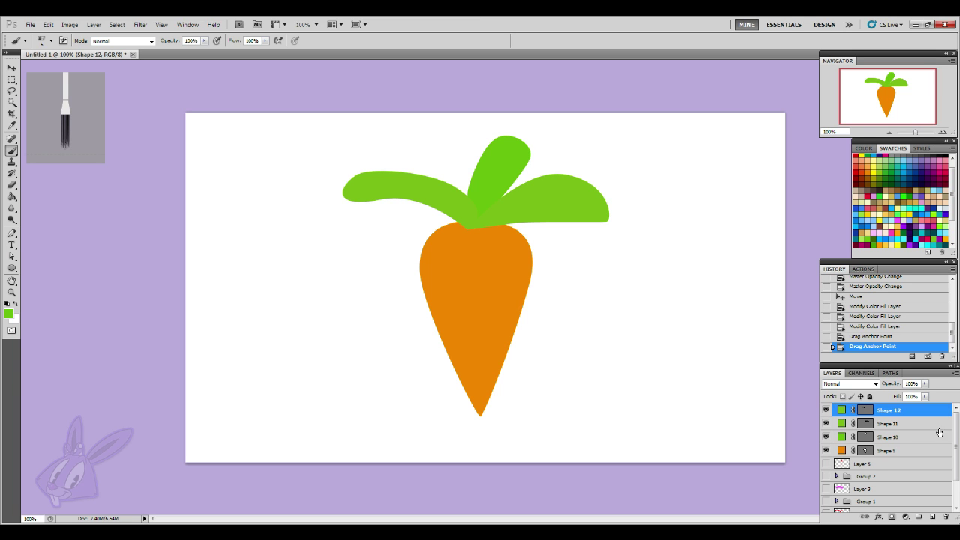
left_click(878, 516)
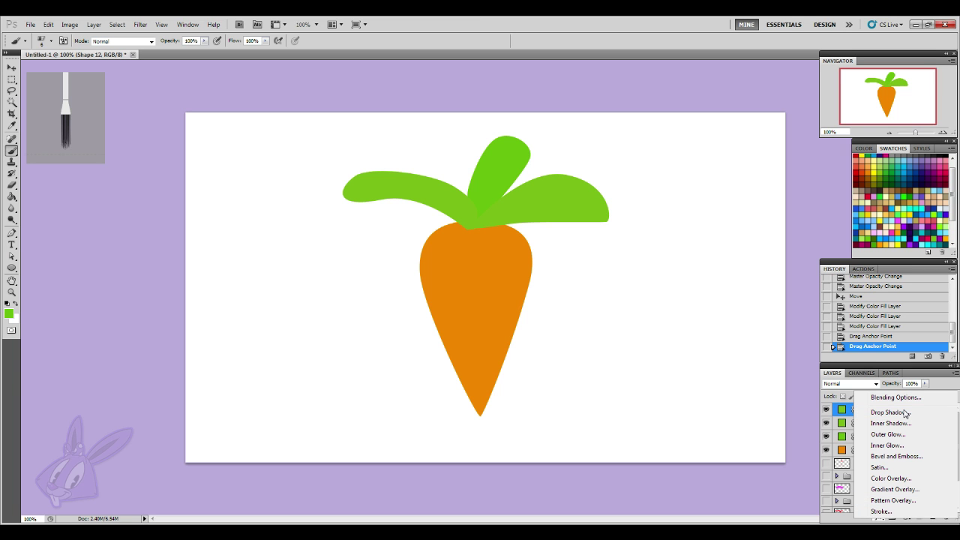
left_click(905, 413)
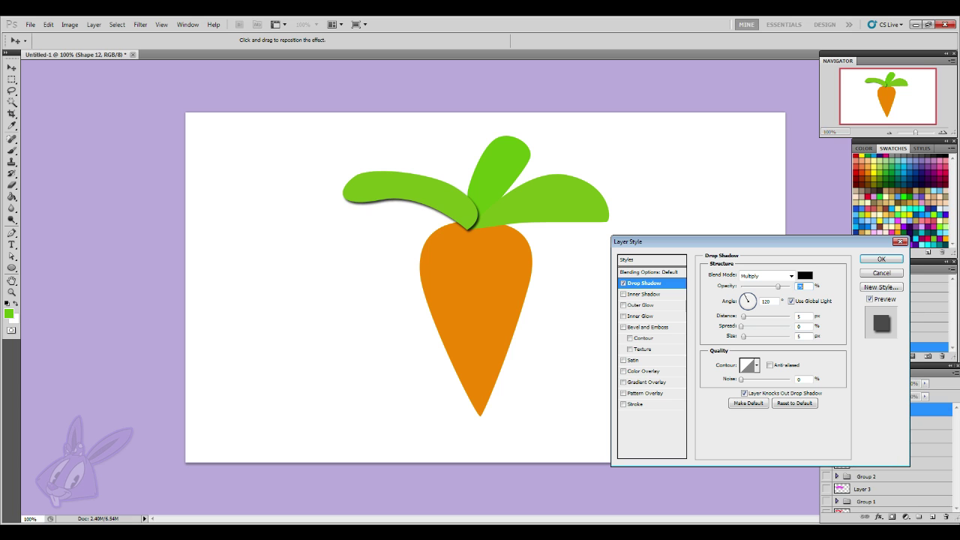
key("b")
left_click(881, 273)
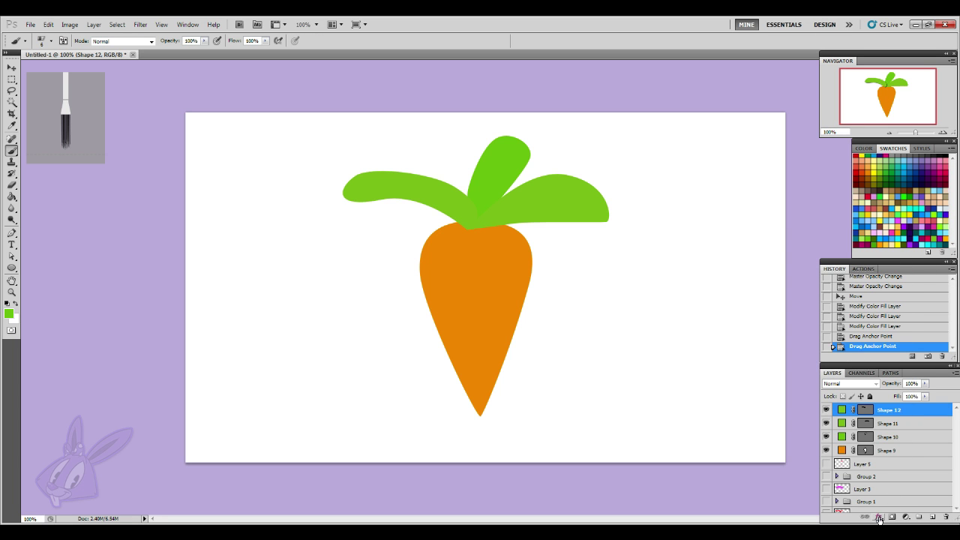
- Add a black Stroke layer effect positioned outside the left leaf at 100% opacity
left_click(881, 517)
left_click(882, 510)
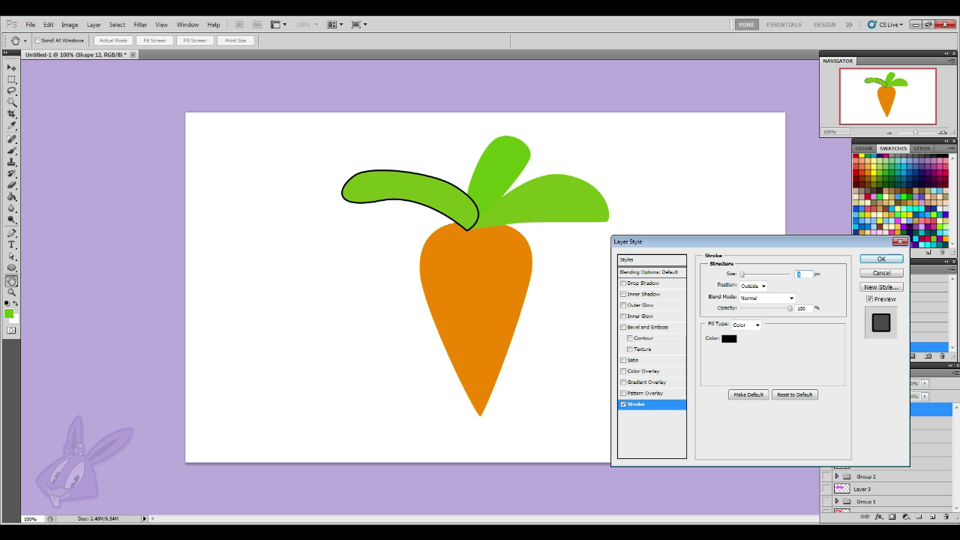
left_click(881, 259)
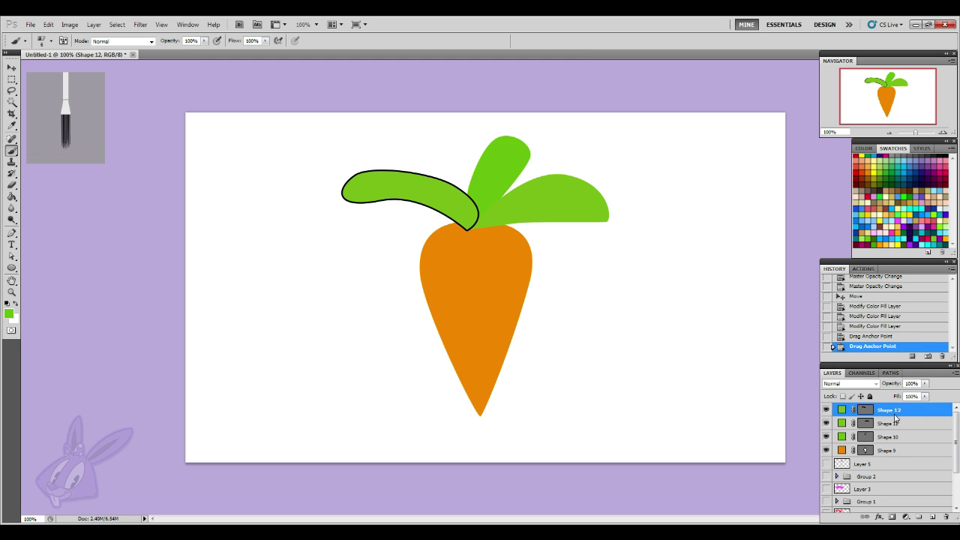
- Copy the left leaf's layer style onto the other two leaves and the carrot body, and collapse the effect lists
right_click(892, 390)
left_click(902, 315)
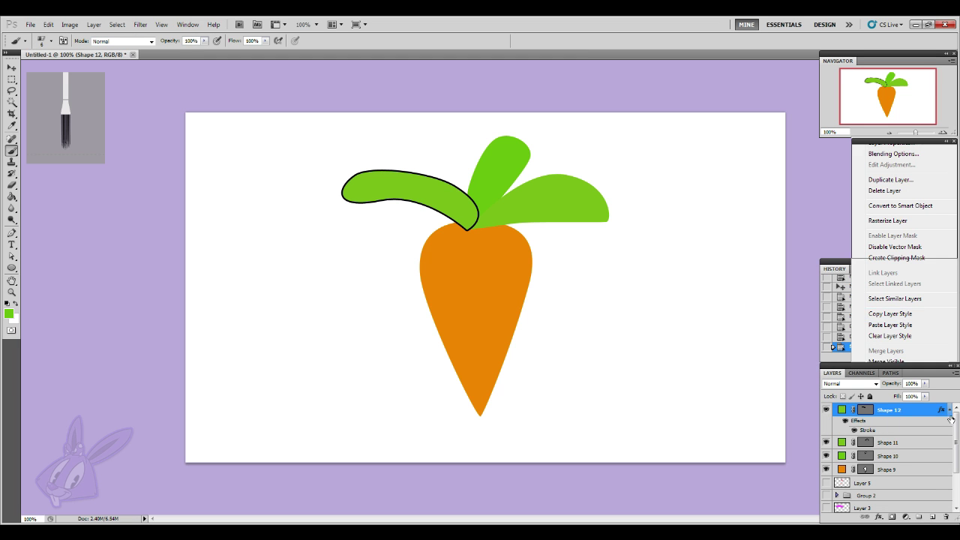
left_click(950, 411)
left_click(908, 427)
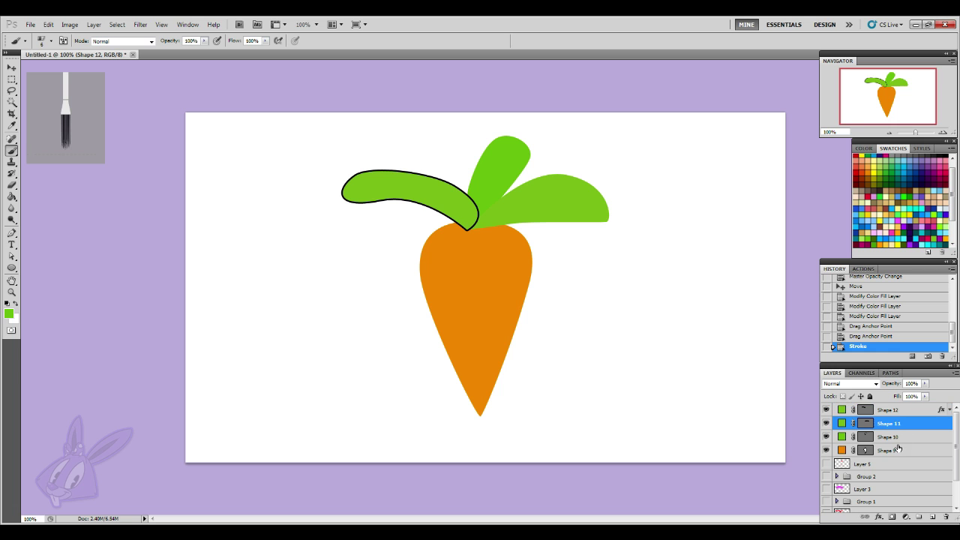
left_click(892, 451, "shift")
right_click(892, 451)
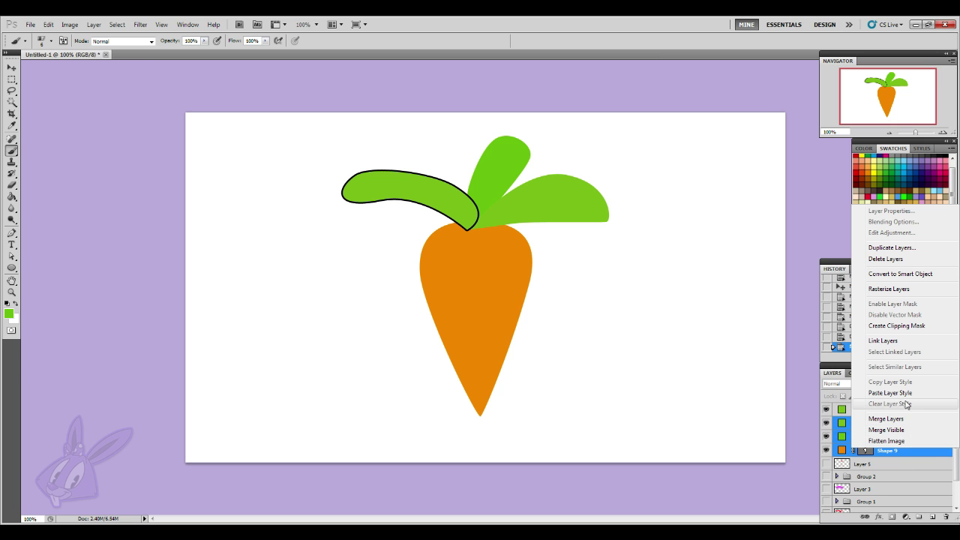
left_click(910, 393)
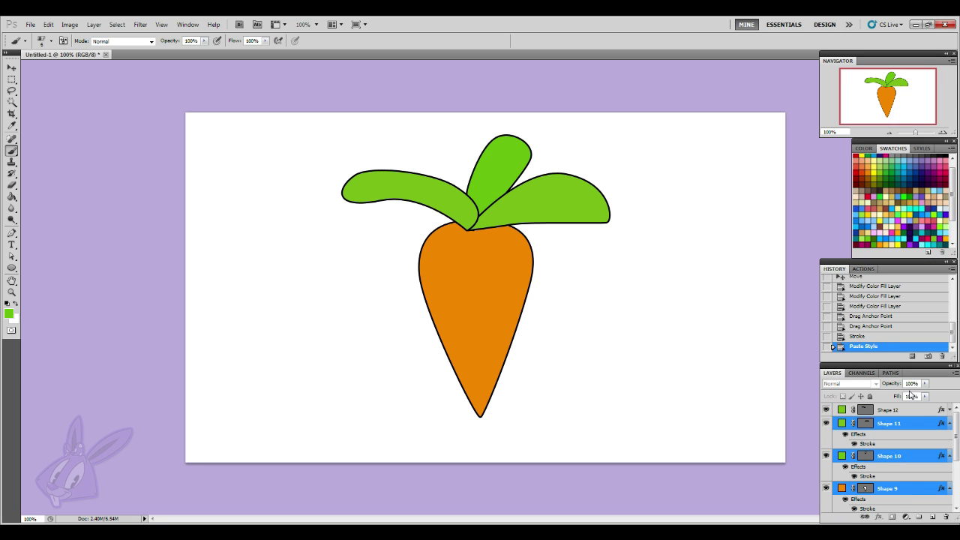
left_click(948, 426)
left_click(948, 437)
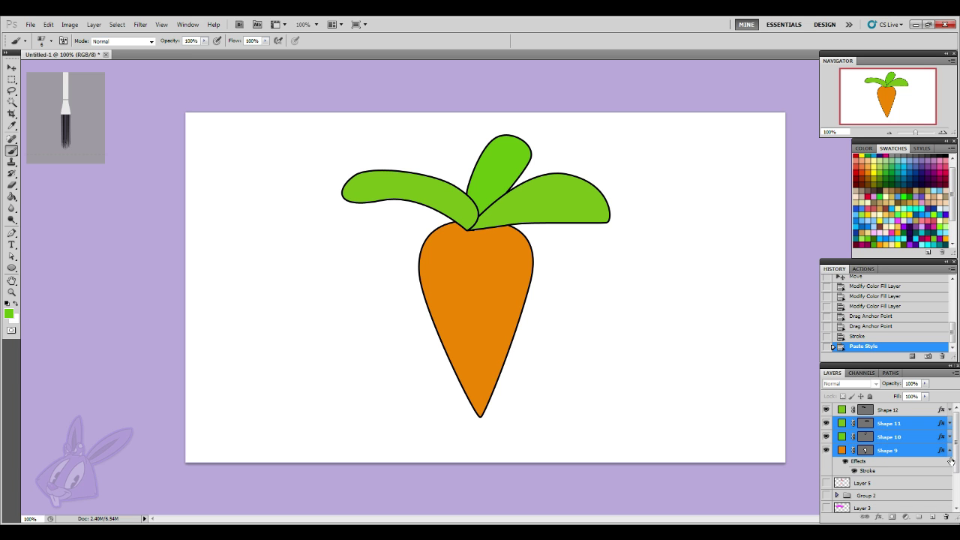
left_click(953, 452)
left_click(950, 450)
- Move the middle leaf's base anchor point slightly with the Direct Selection tool so it sits where the other leaves meet
left_click(11, 256)
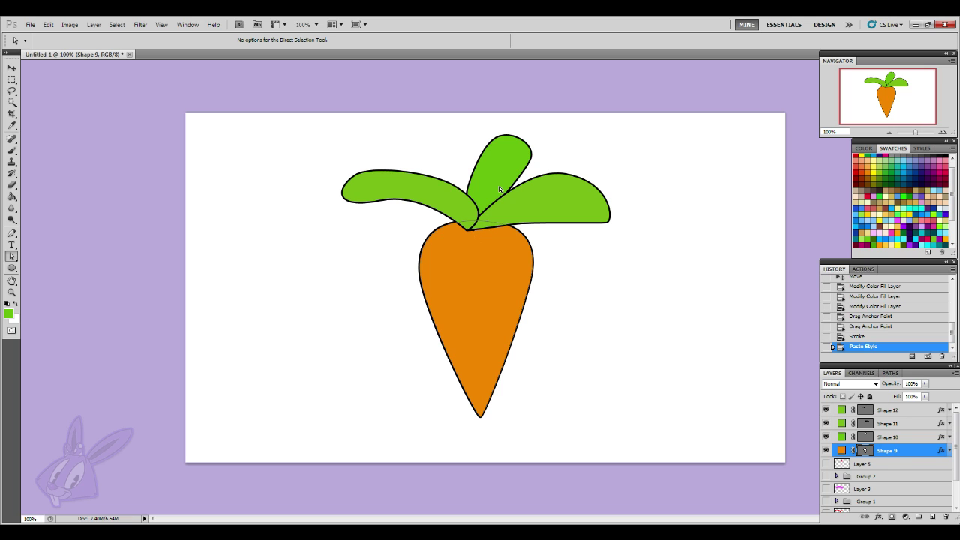
key("alt+bracketright")
left_click_drag(474, 234, 471, 227)
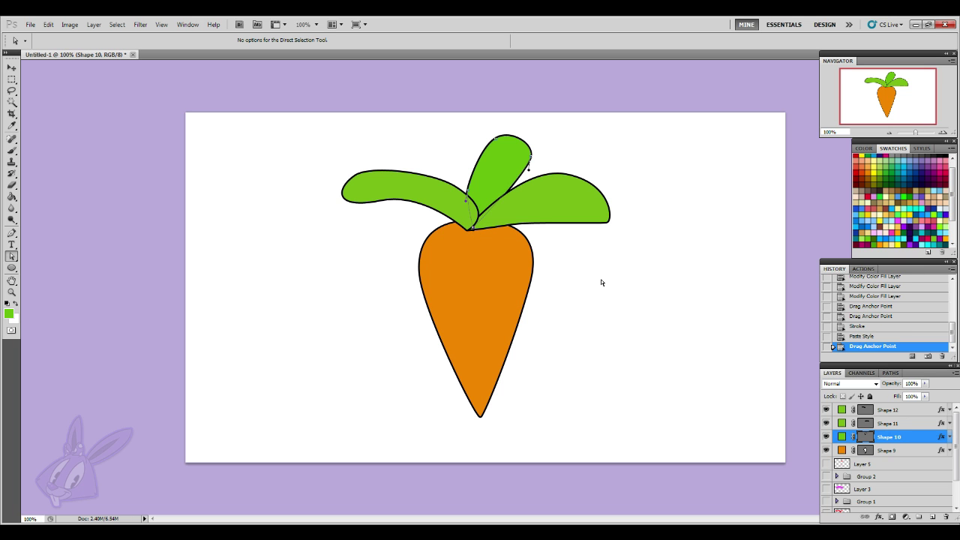
left_click(601, 280)
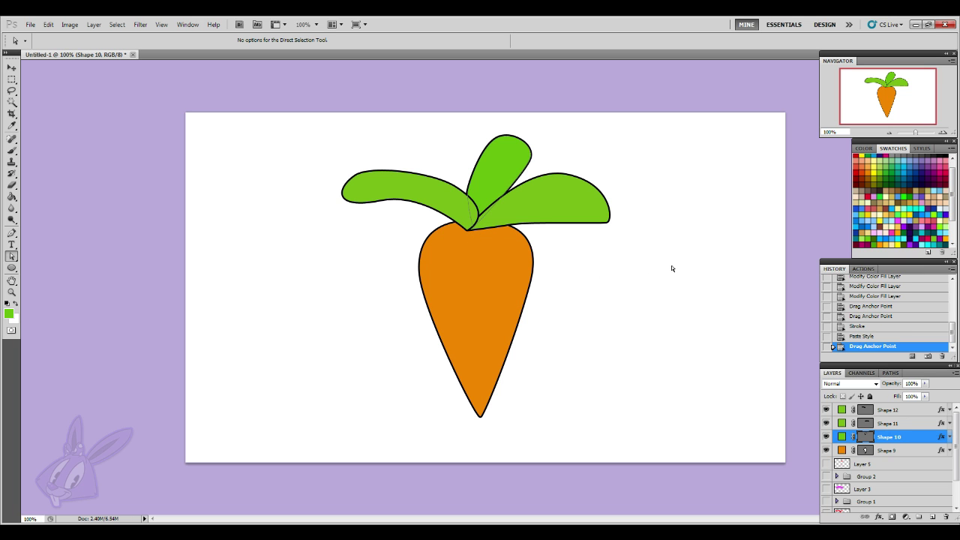
- Move the middle leaf's layer above the left and right leaf layers
left_click(914, 416)
left_click(889, 441)
left_click(889, 451)
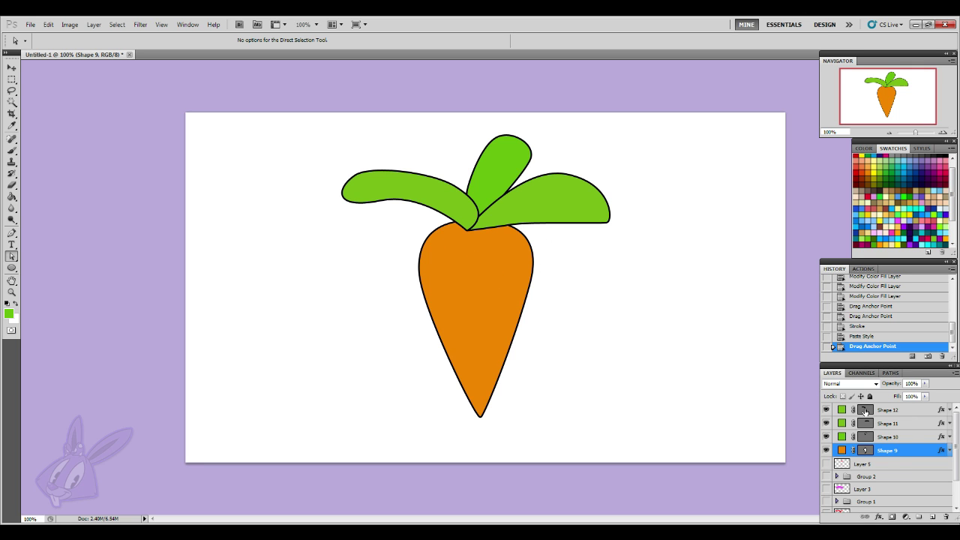
left_click(904, 425)
left_click(900, 412)
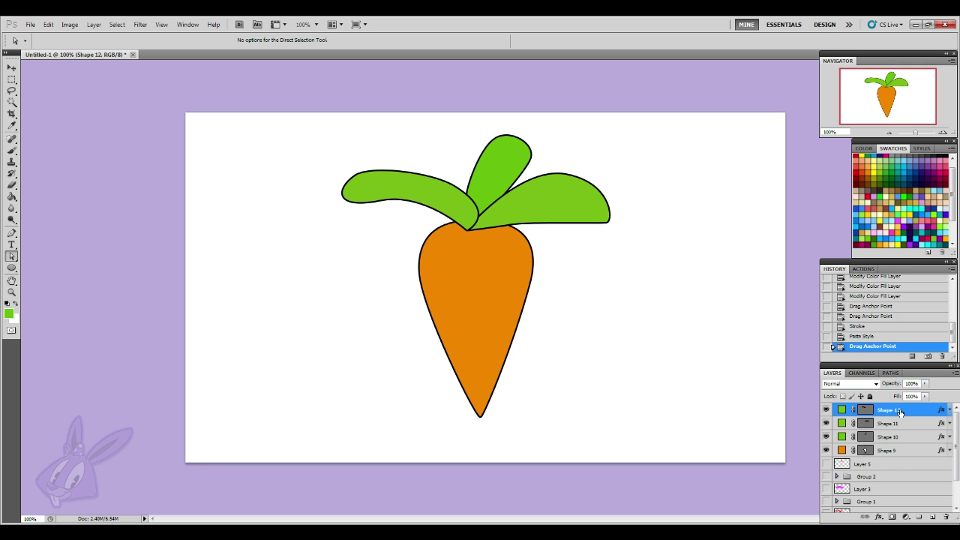
left_click(891, 439)
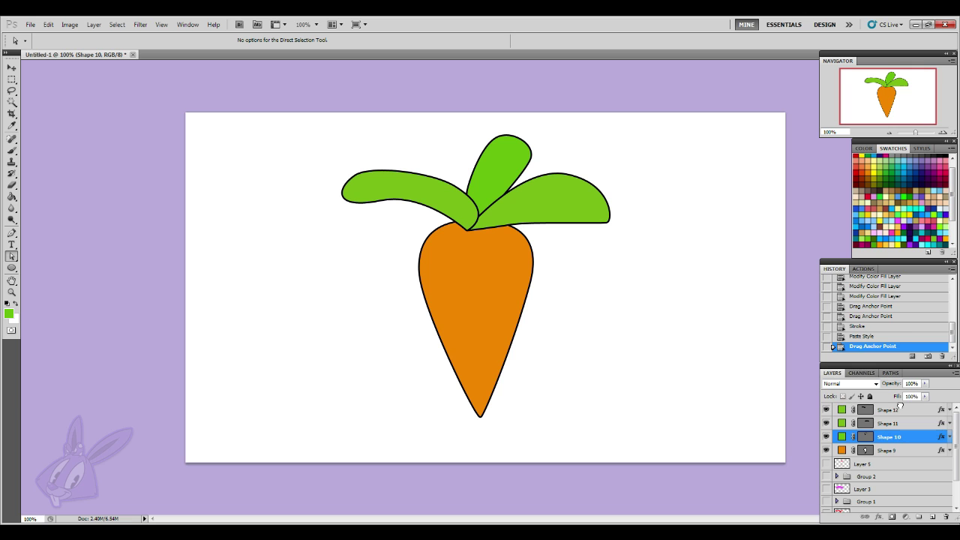
left_click_drag(900, 405, 899, 408)
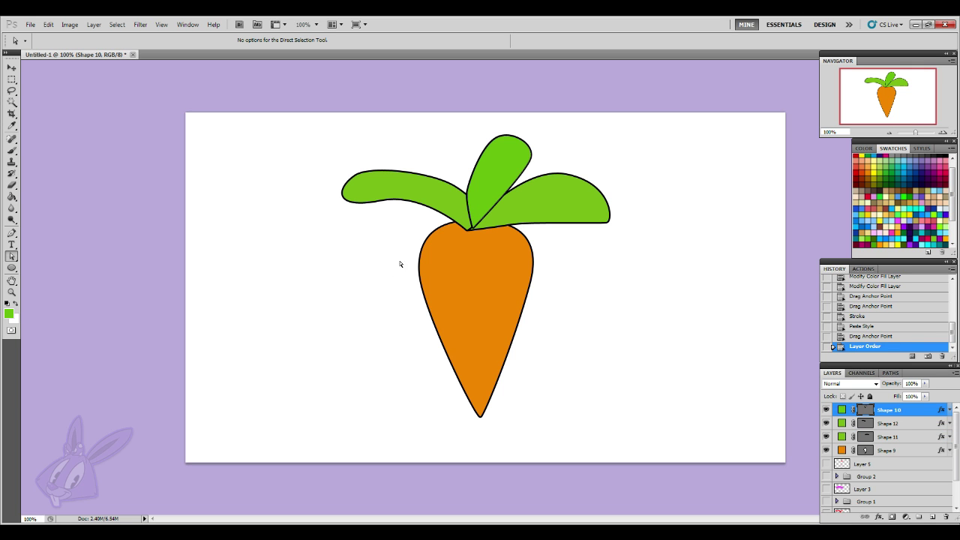
- Nudge the middle leaf's base anchor point with the Direct Selection tool onto the tip where the side leaves meet
left_click(470, 228)
left_click(472, 229)
left_click_drag(468, 233, 467, 231)
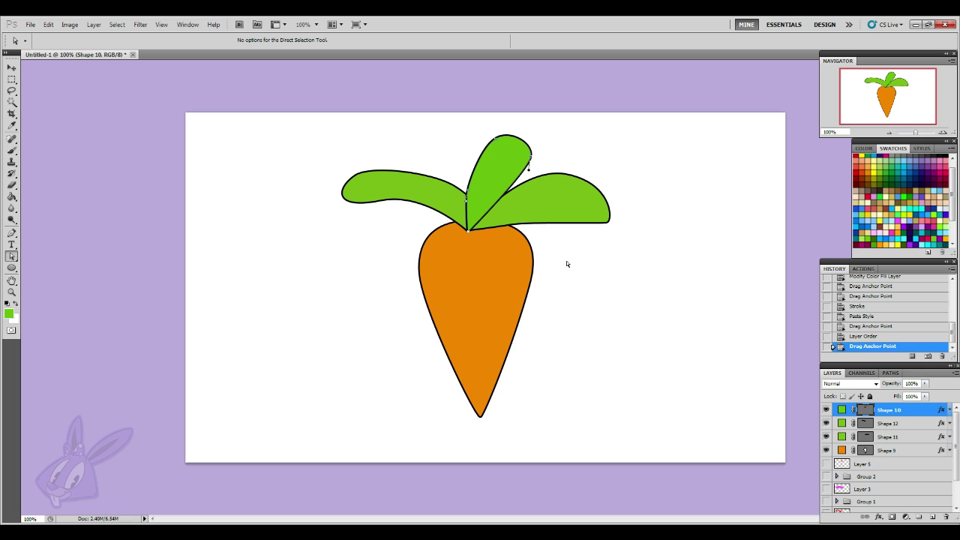
- Set the fill color to #eb8d00 and draw a flat ellipse shape across the carrot's top, directly above the carrot body layer
left_click(916, 450)
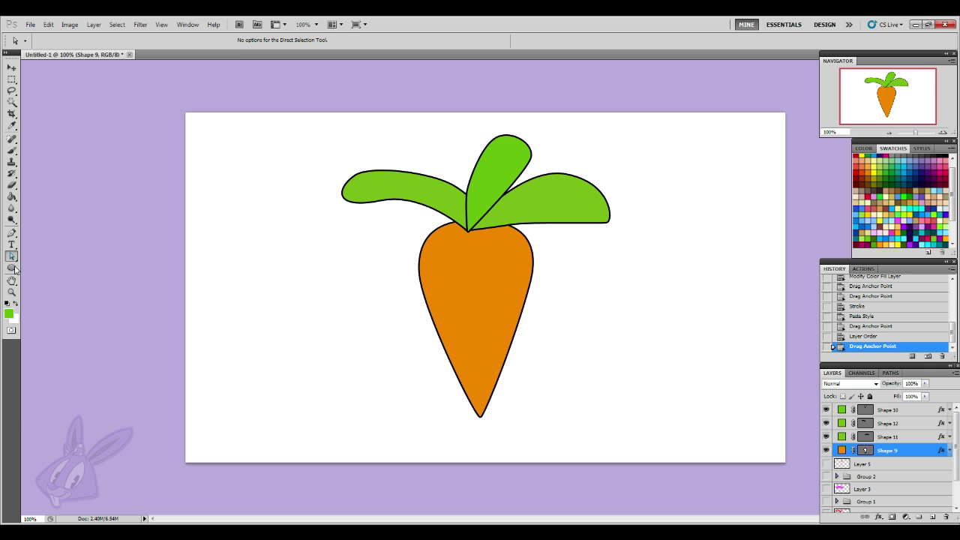
left_click(11, 269)
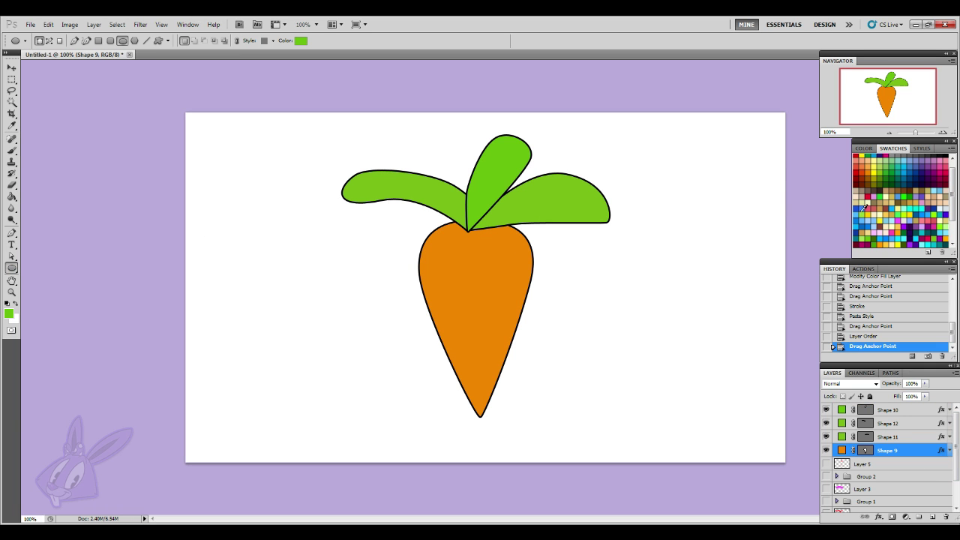
left_click(9, 315)
mouse_move(460, 433)
left_mouse_down()
mouse_move(459, 324)
mouse_move(460, 434)
left_mouse_up()
left_click_drag(448, 330, 447, 328)
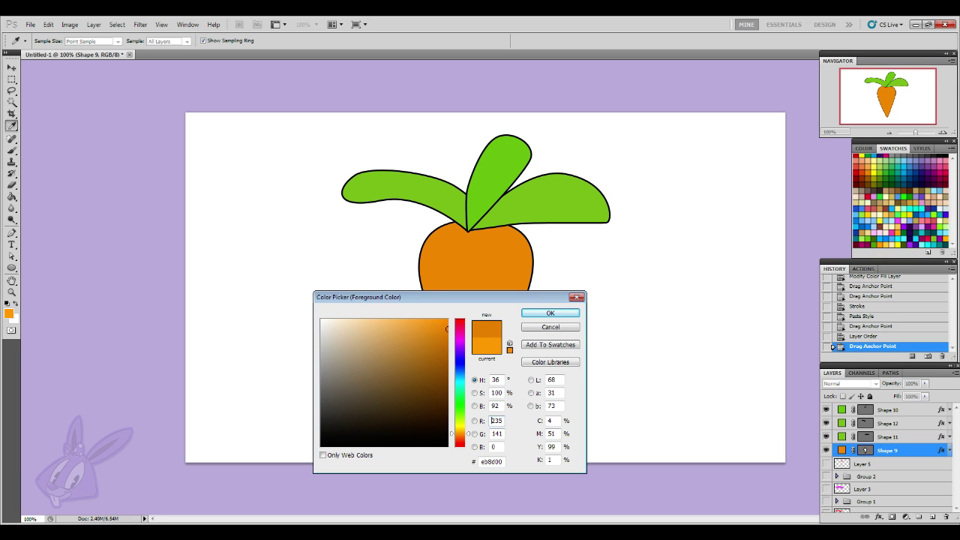
left_click(538, 314)
left_click(11, 268)
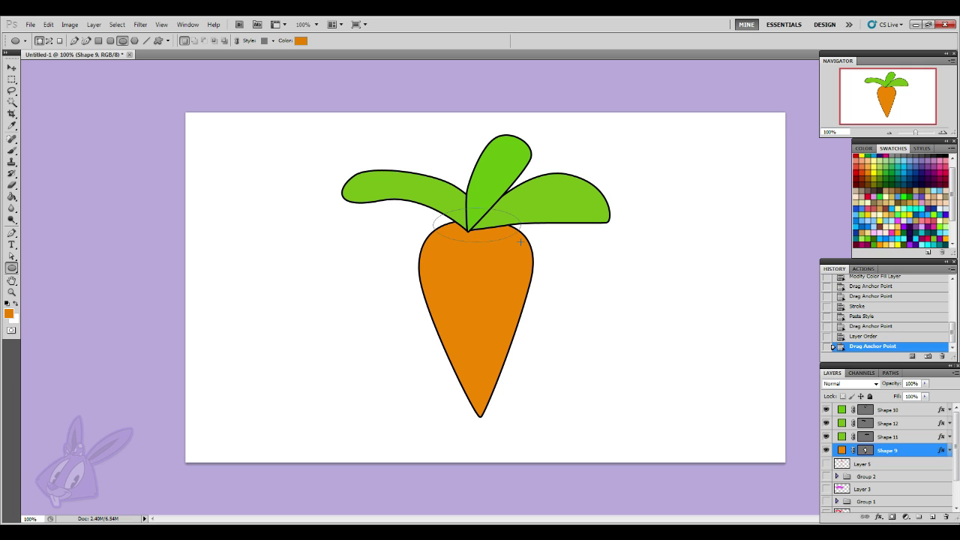
left_click_drag(525, 238, 525, 239)
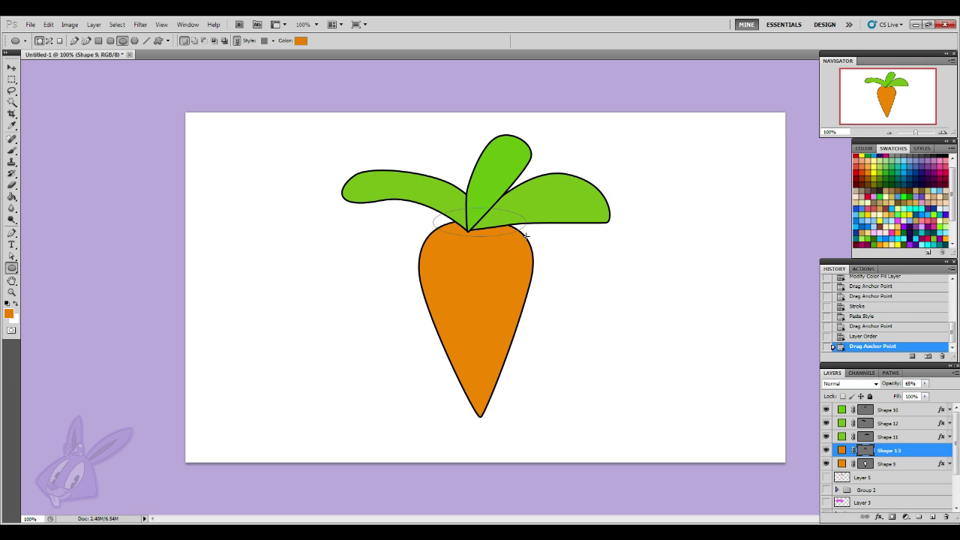
- Raise the ellipse layer's opacity to 100% and clip it to the carrot body with a clipping mask
left_click(925, 383)
left_click_drag(922, 393, 947, 393)
left_click(937, 349)
right_click(938, 351)
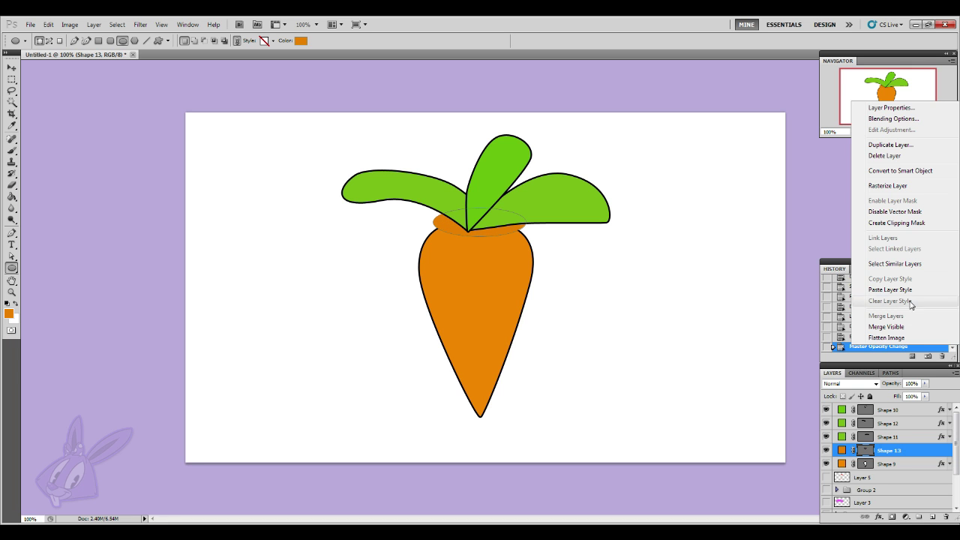
left_click(892, 223)
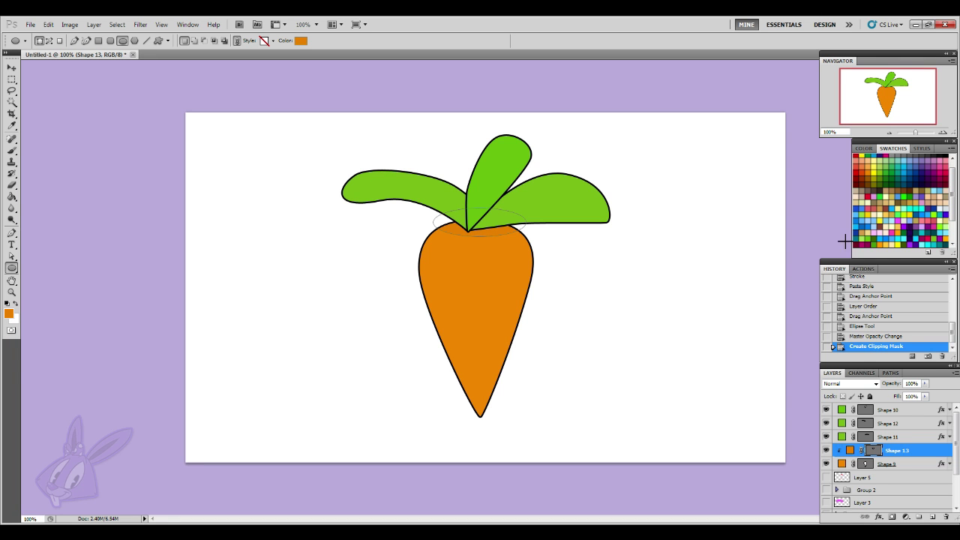
- Recolor the clipped ellipse at the carrot's top to the darker orange #d37f00
left_click(9, 150)
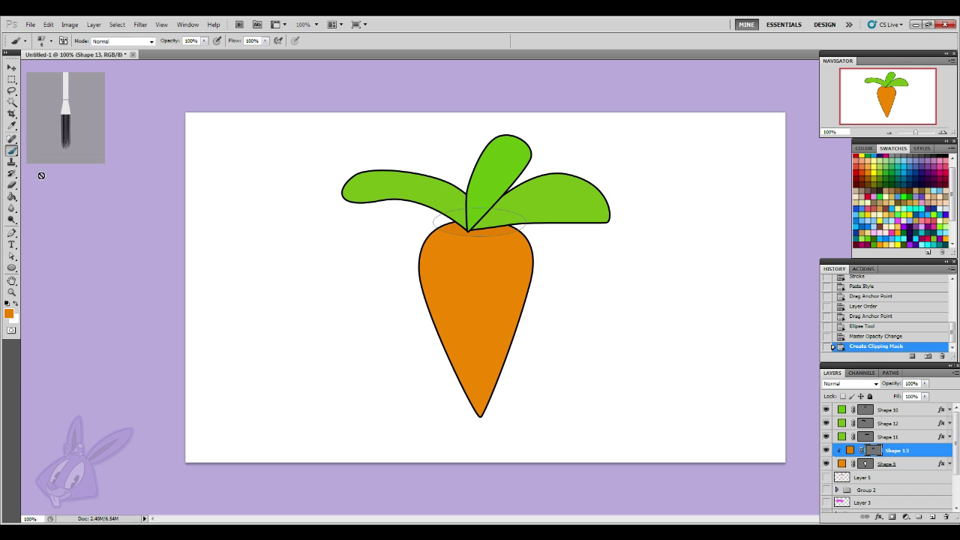
left_click(907, 438)
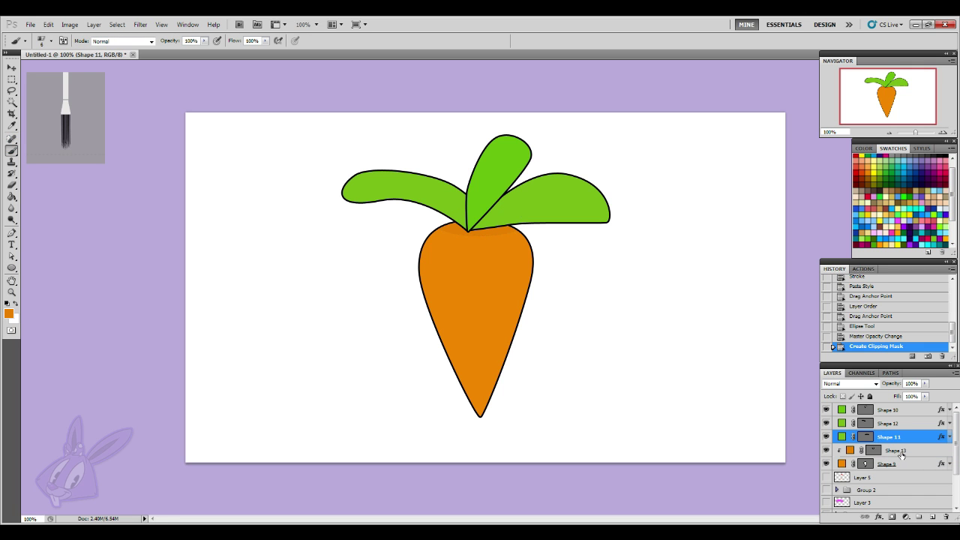
left_click(900, 454)
double_click(849, 451)
left_click(446, 342)
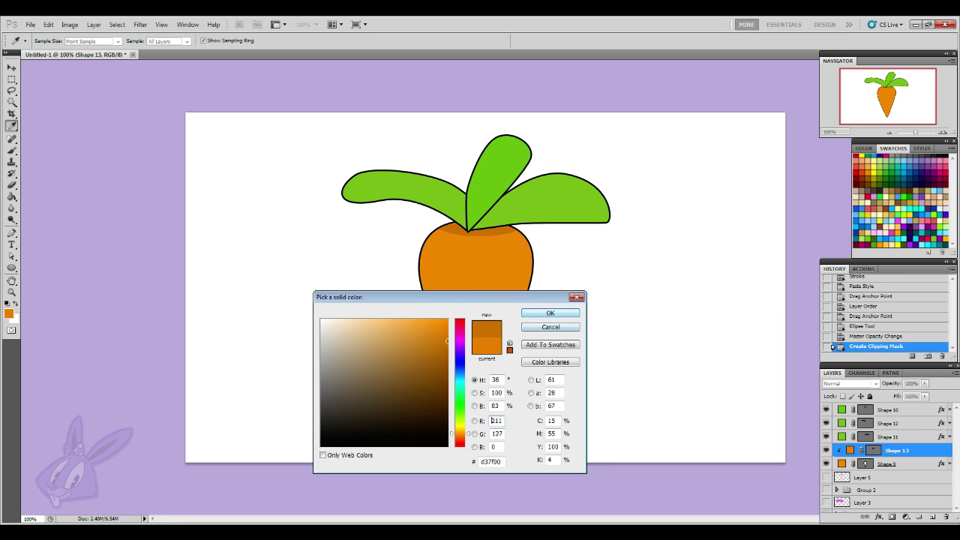
left_click(550, 312)
- Narrow the dark ellipse to about 67% of its width and place it under the leaves' base at the carrot's top
left_click(11, 67)
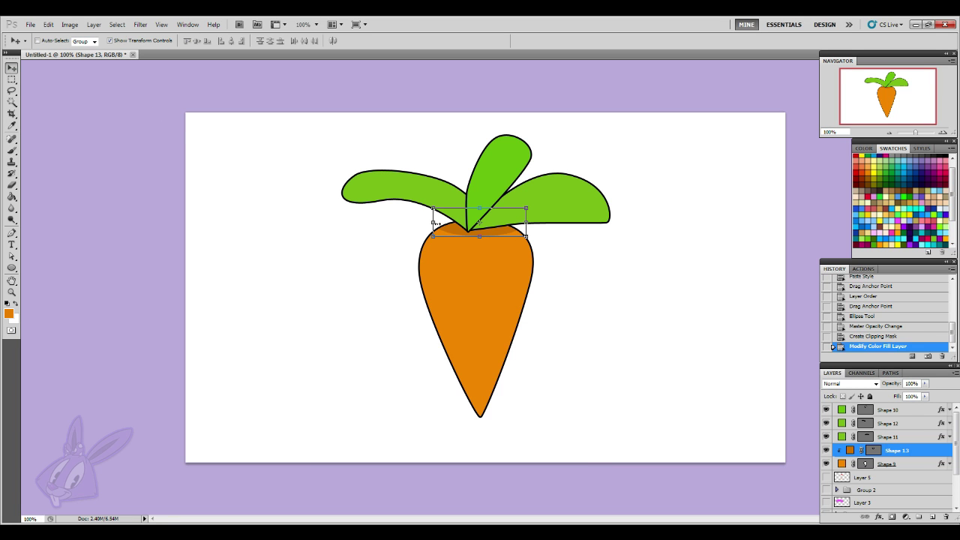
left_click_drag(433, 222, 447, 223)
left_click_drag(525, 223, 479, 228)
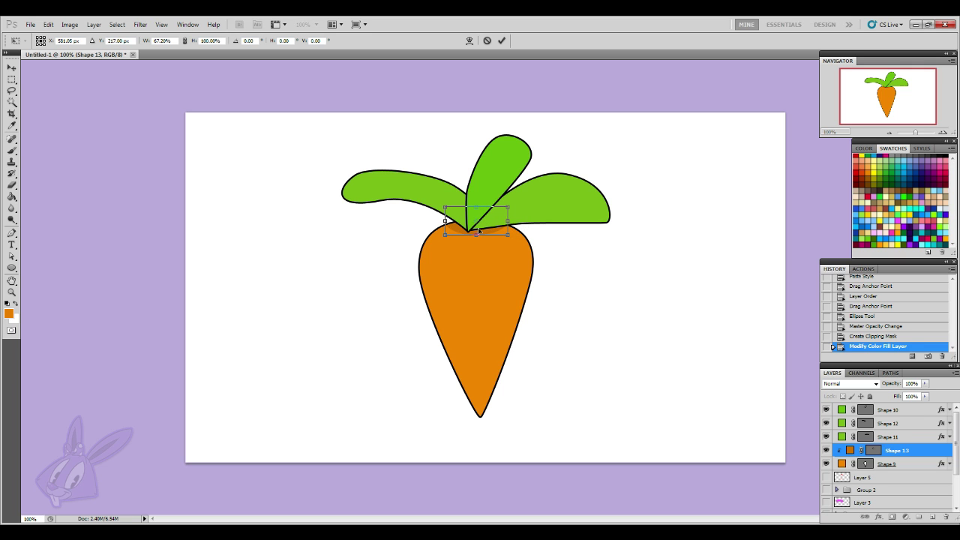
left_click(11, 67)
left_click(429, 212)
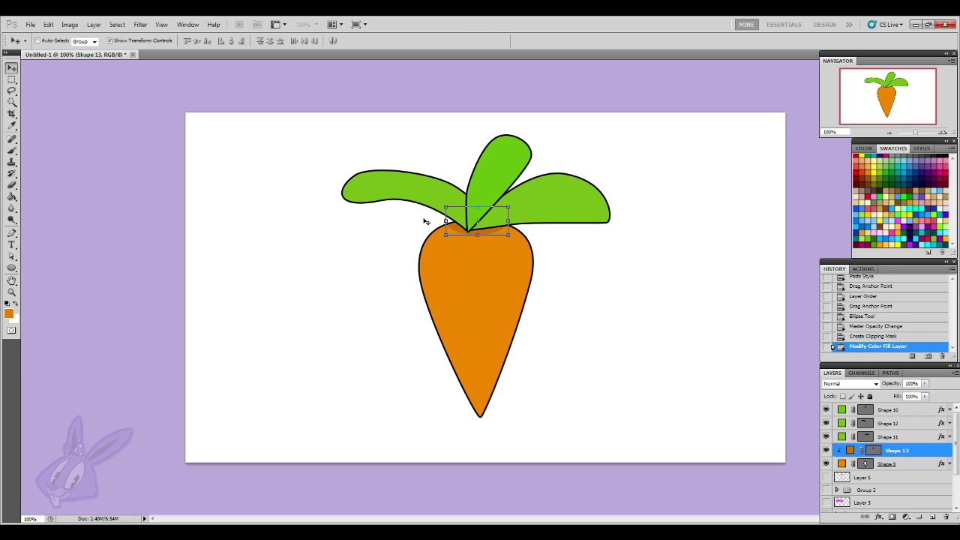
- Draw a closed Pen tool shape along the carrot's right edge with three pointed stripes reaching into the body
left_click(11, 232)
left_click(543, 253)
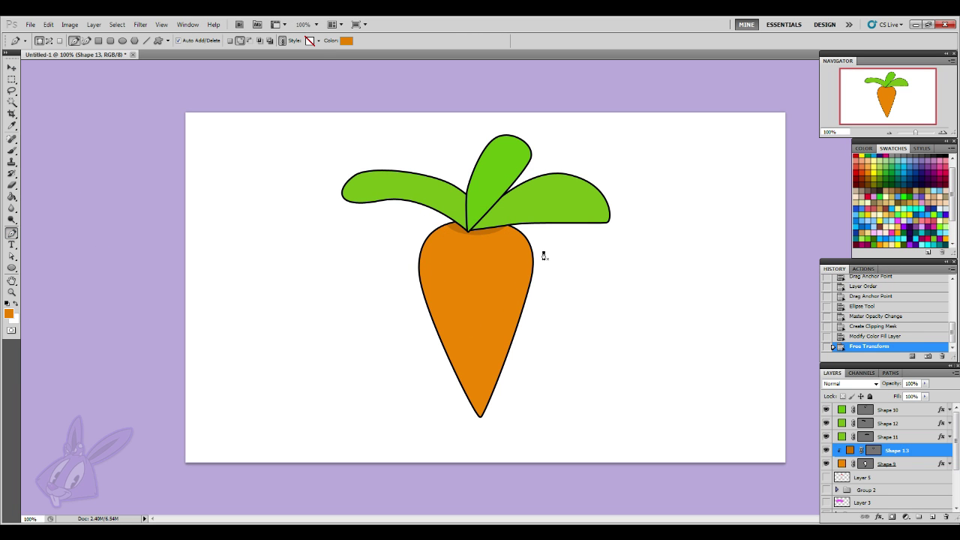
left_click_drag(508, 270, 498, 270)
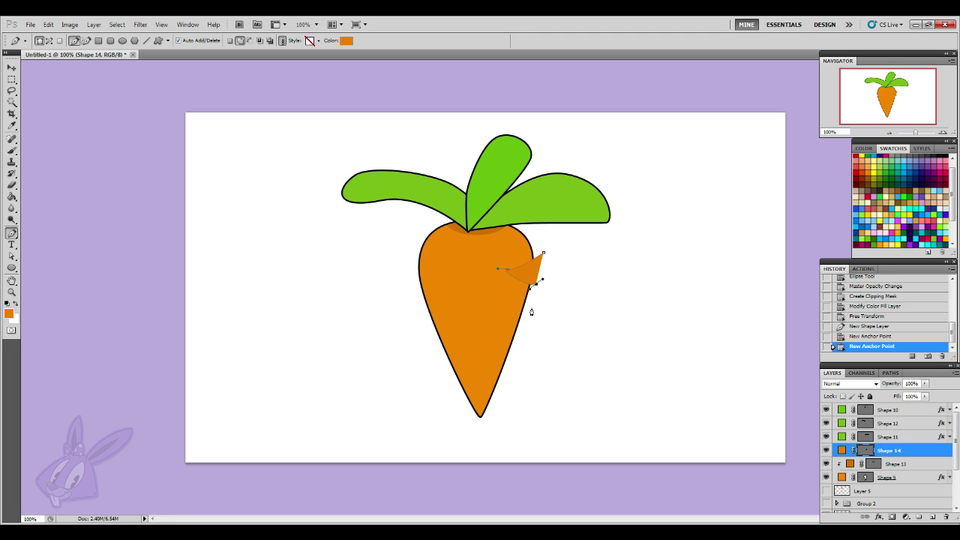
left_click(530, 315)
left_click_drag(489, 313, 474, 306)
left_click(523, 339)
left_click(513, 369)
left_click_drag(477, 356, 471, 349)
left_click_drag(505, 388, 531, 388)
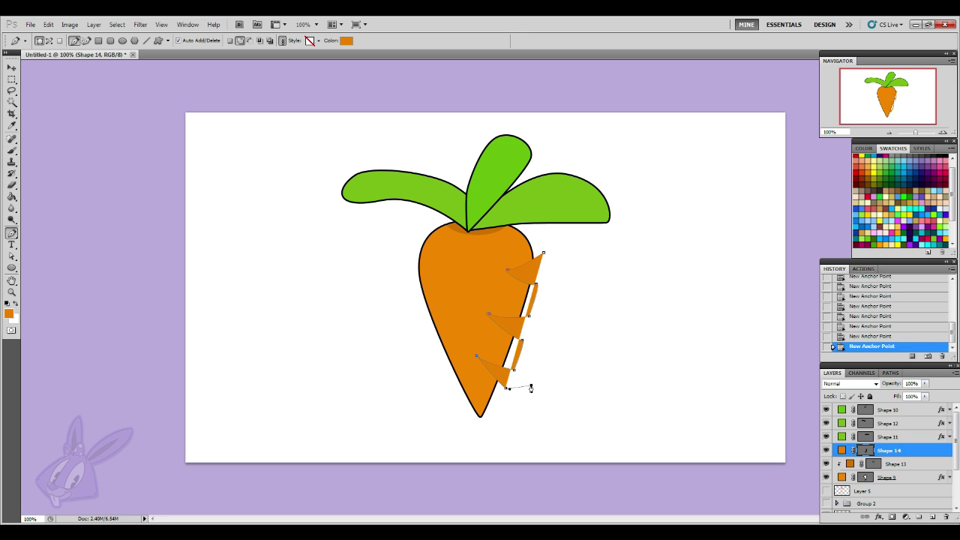
left_click(543, 255)
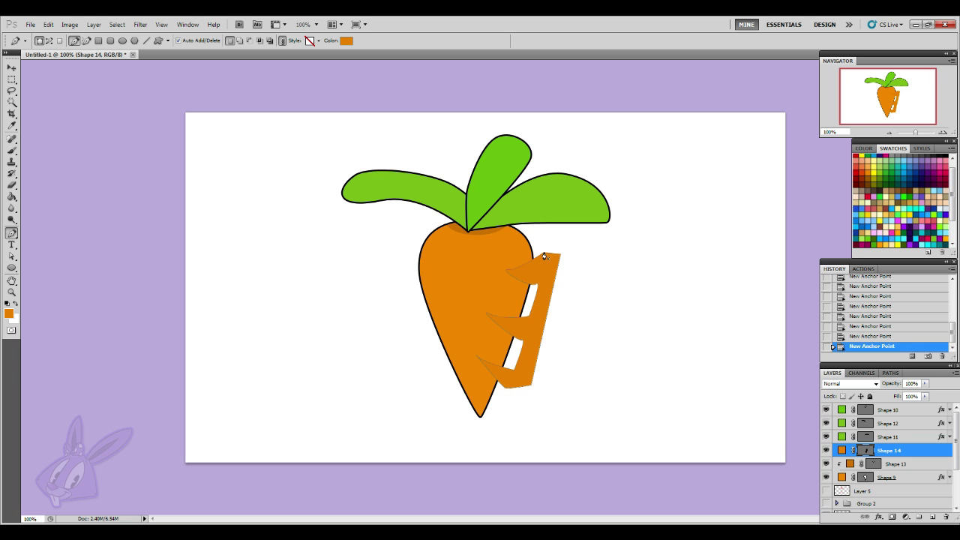
- Clip the right stripe shape to the carrot body and recolor it to #ff7e00
right_click(889, 450)
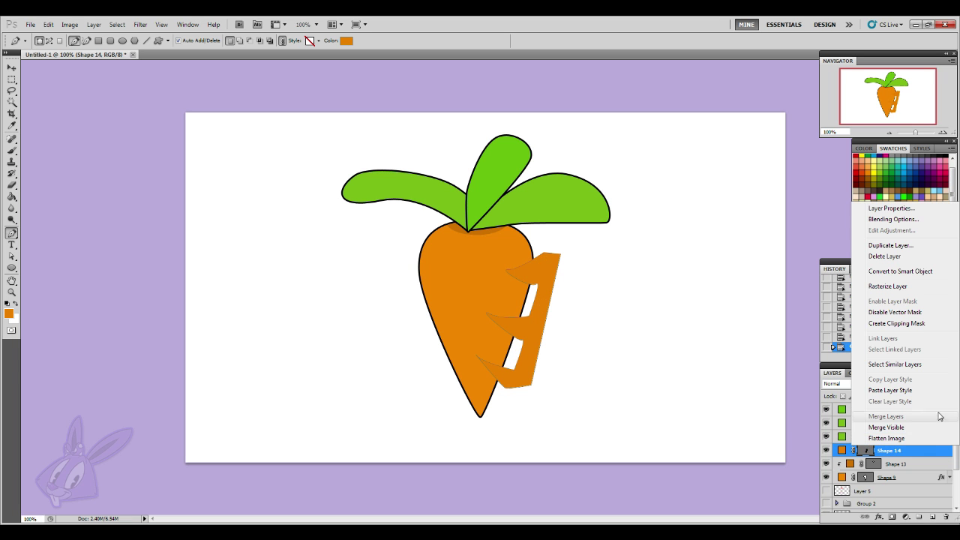
left_click(927, 324)
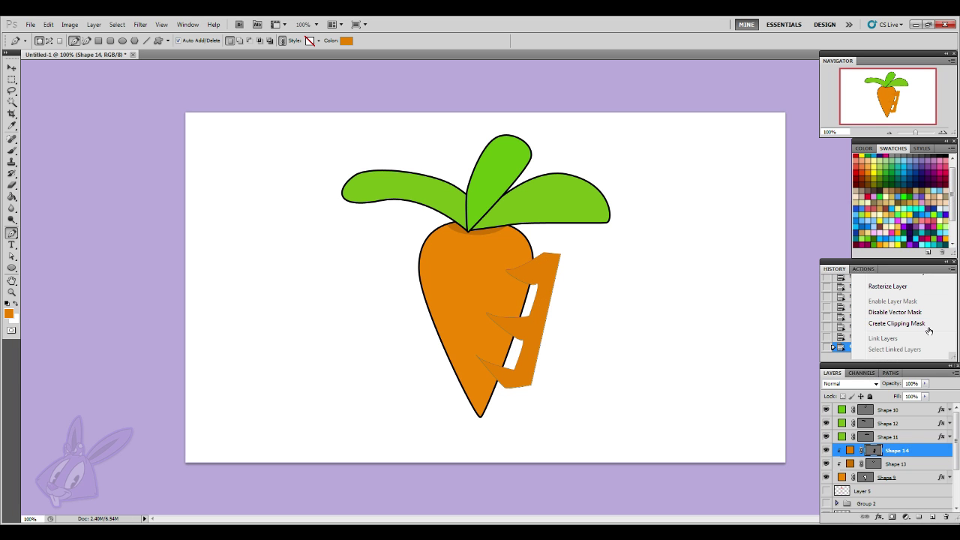
left_click(902, 442)
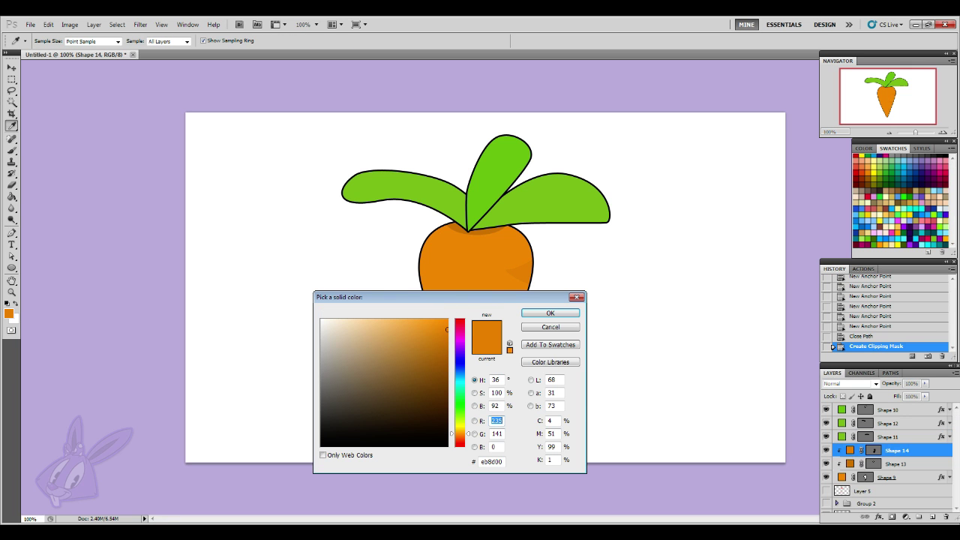
type("255")
left_click(459, 432)
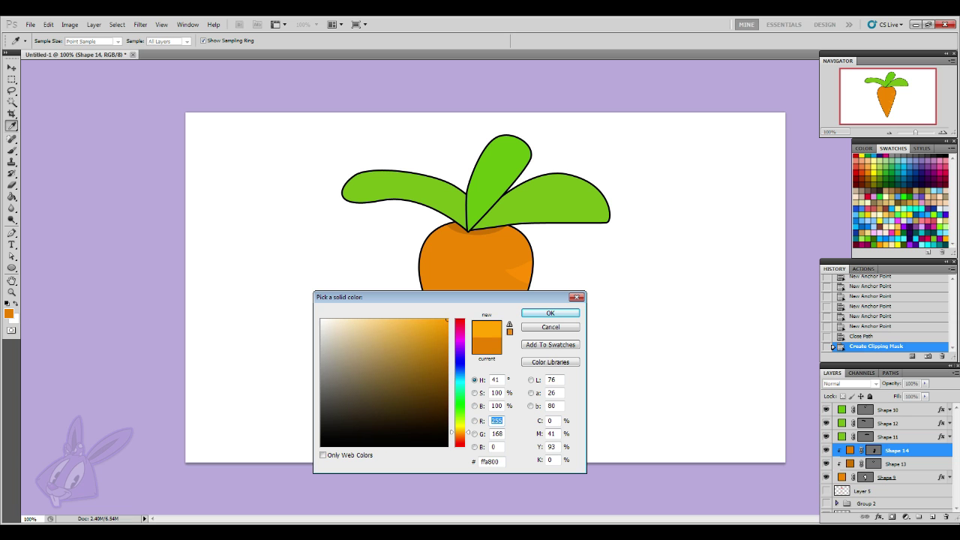
left_click_drag(420, 297, 666, 284)
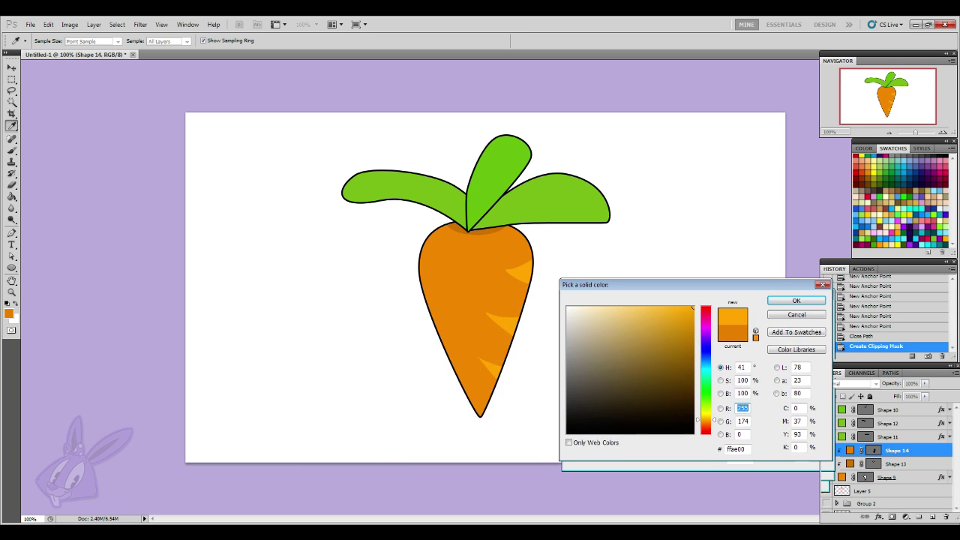
left_click_drag(705, 419, 706, 424)
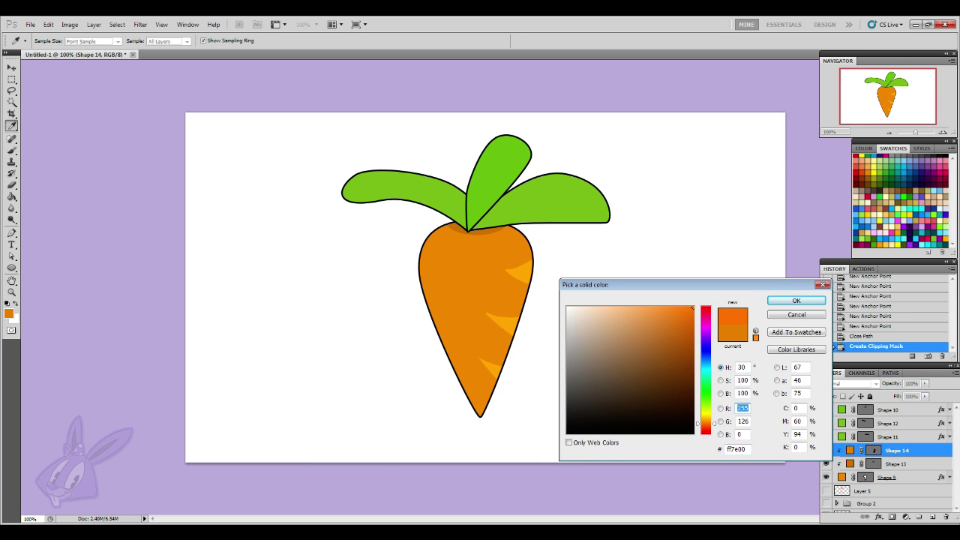
left_click(796, 300)
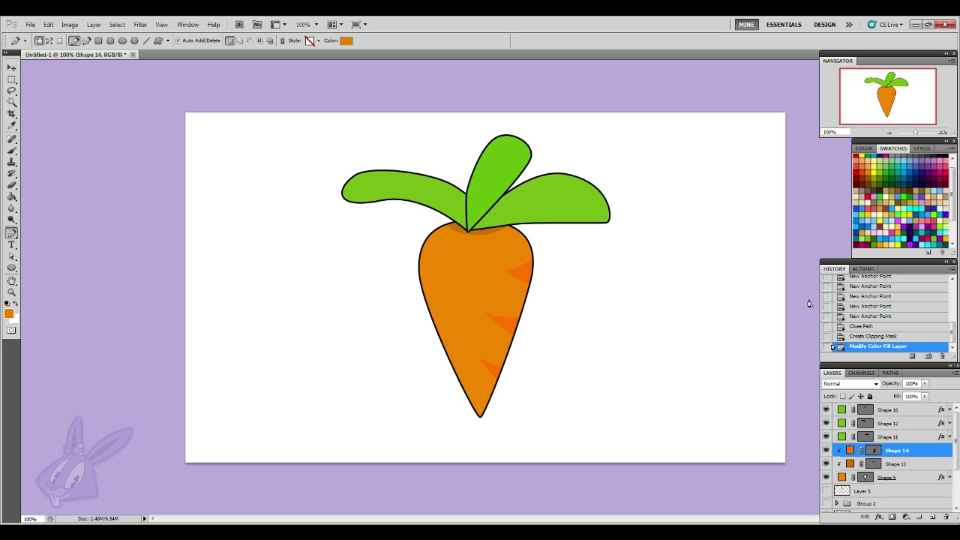
- Draw a closed Pen tool shape along the carrot's left edge with four pointed stripes reaching into the body
left_click(420, 241)
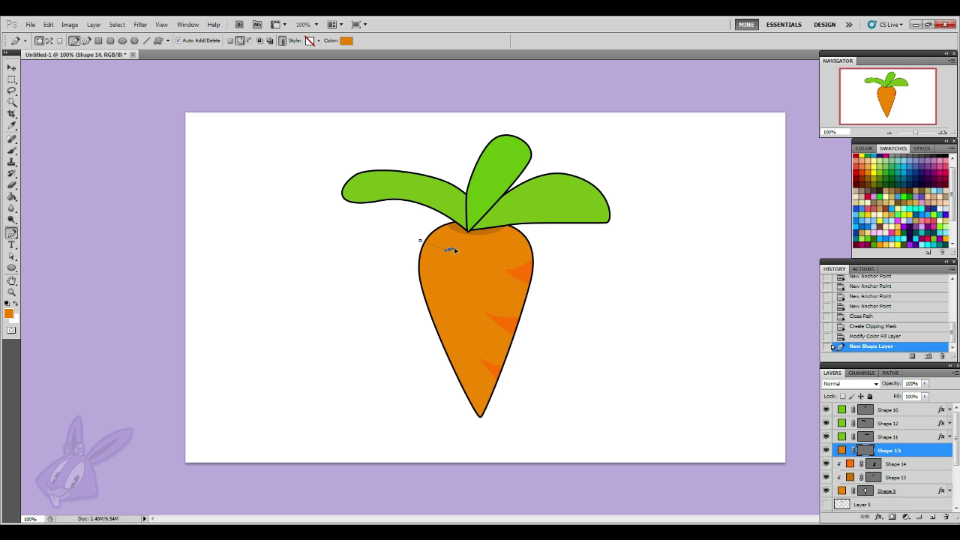
left_click(420, 263)
left_click(407, 253)
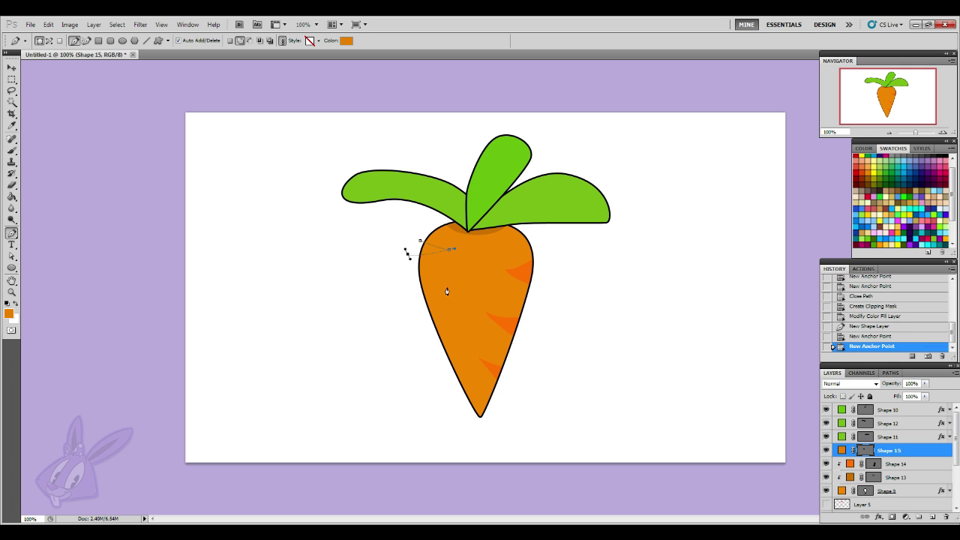
left_click(413, 277)
left_click_drag(451, 285, 467, 285)
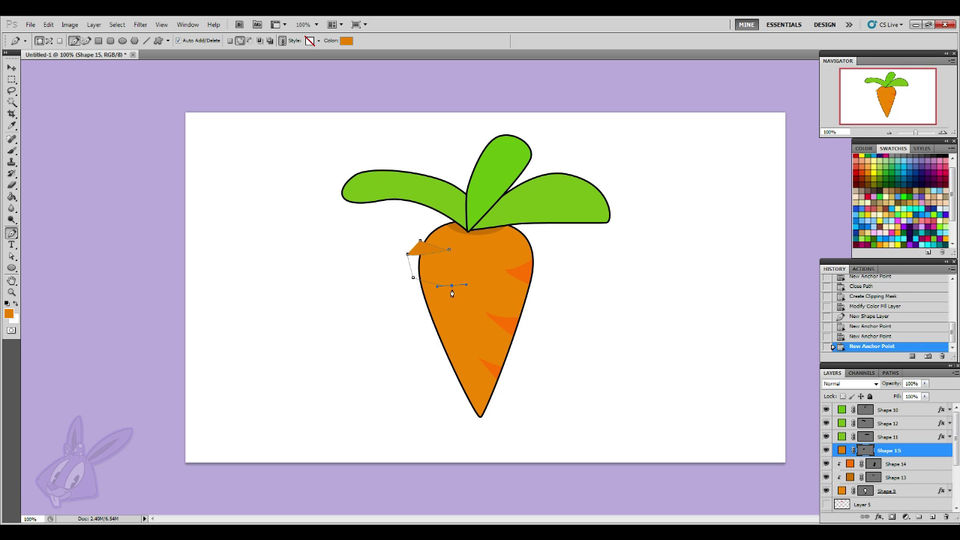
left_click_drag(407, 300, 414, 304)
left_click(423, 329)
left_click_drag(469, 338, 481, 336)
left_click_drag(421, 346, 463, 396)
left_click(457, 392)
left_click(411, 384)
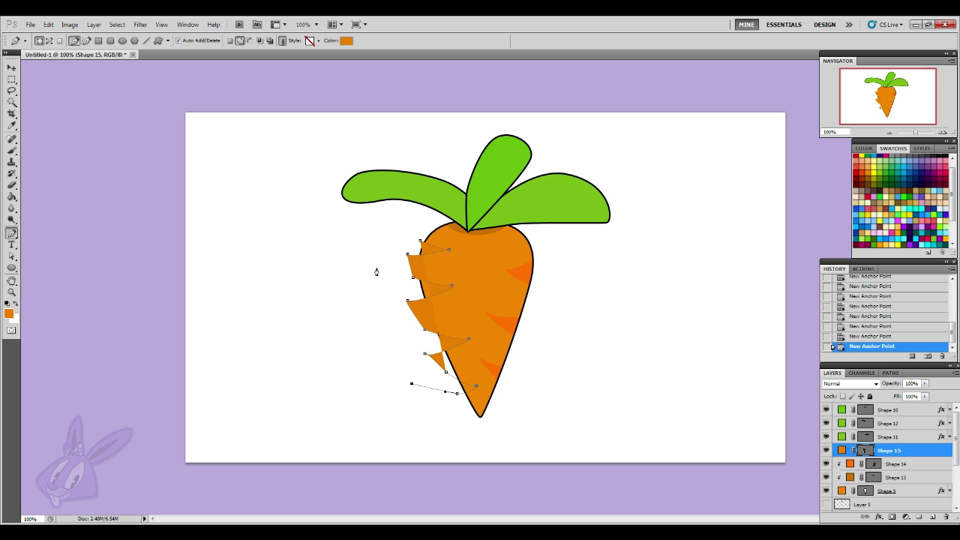
left_click(376, 254)
left_click(420, 244)
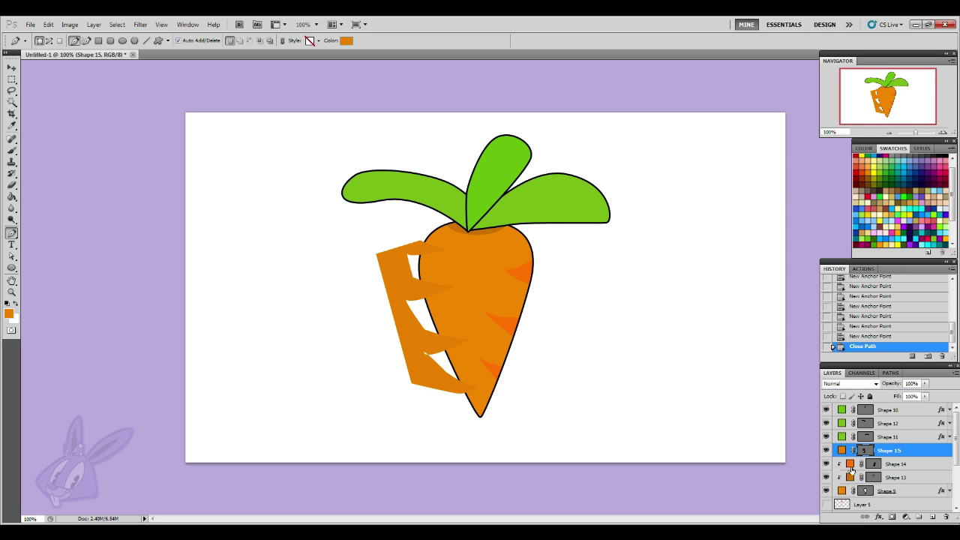
- Recolor the left stripe shape to match the red-orange of the right stripes by sampling it from the canvas
double_click(850, 463)
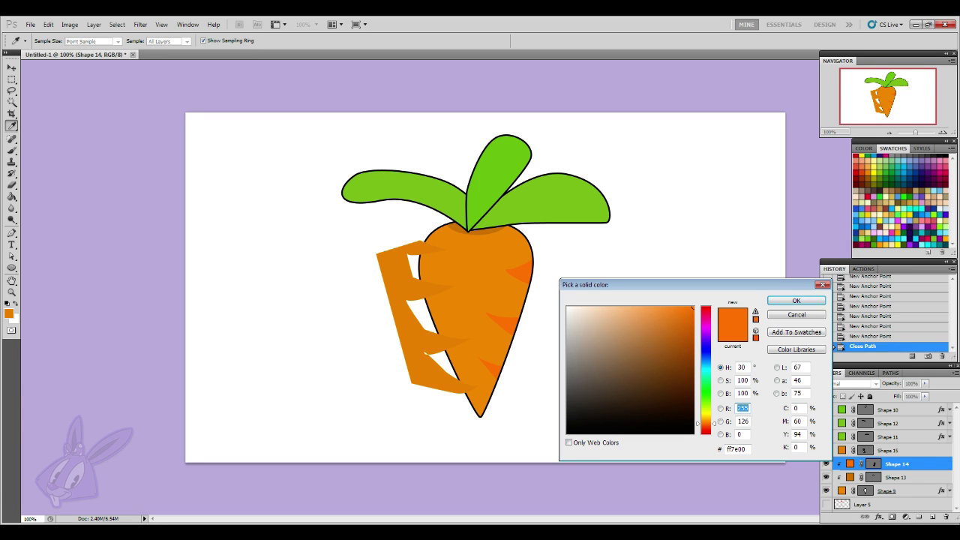
left_click(796, 314)
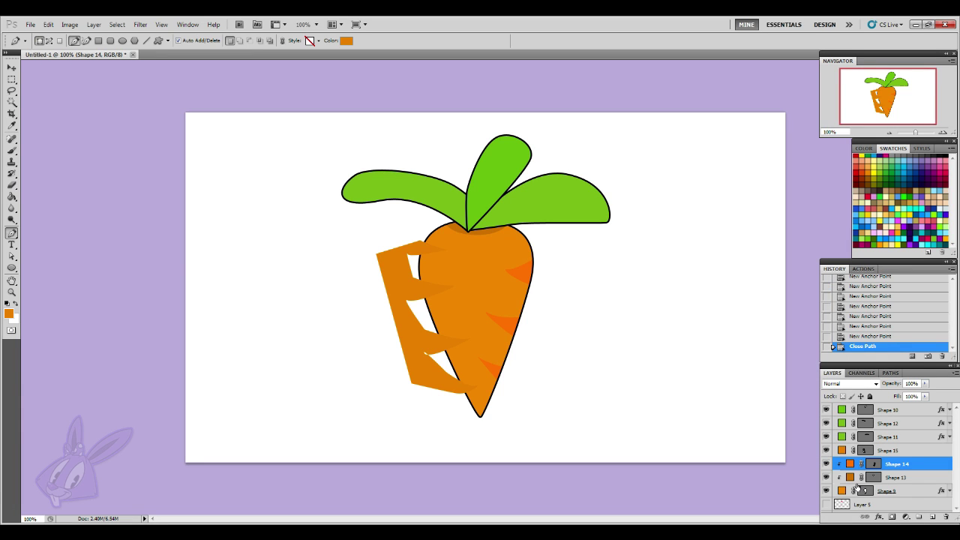
double_click(842, 450)
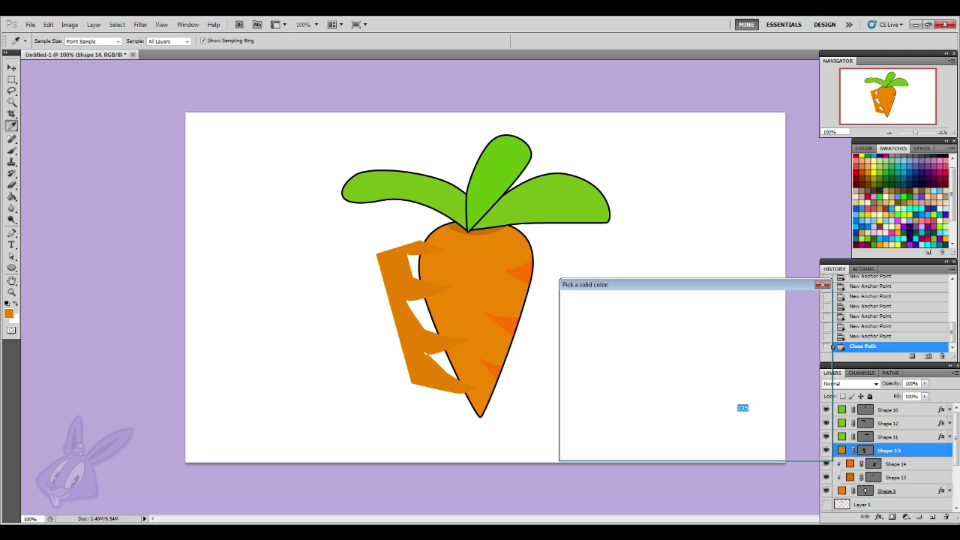
left_click(505, 323)
left_click(797, 301)
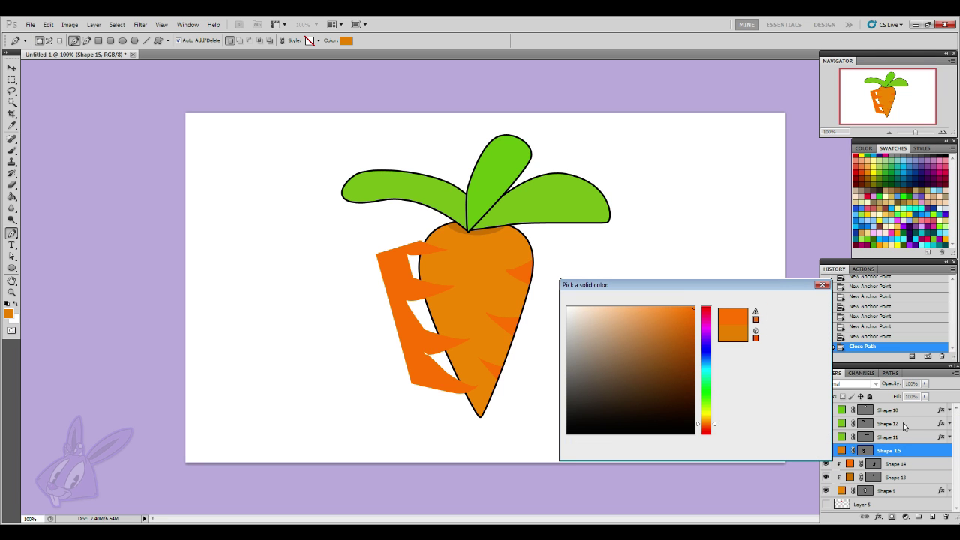
- Clip the left stripe shape to the carrot body and reposition its anchor points to vary the stripes' lengths and angles
right_click(903, 451)
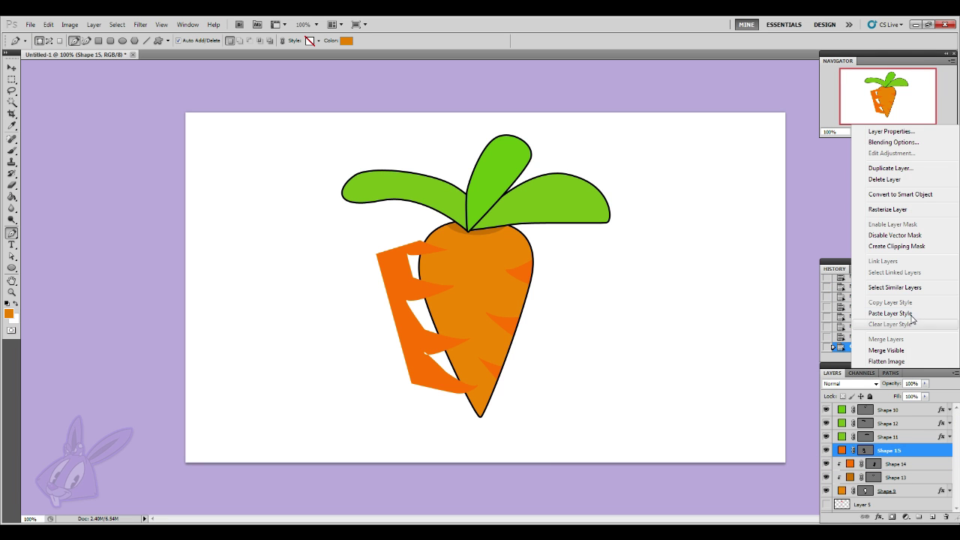
left_click(900, 246)
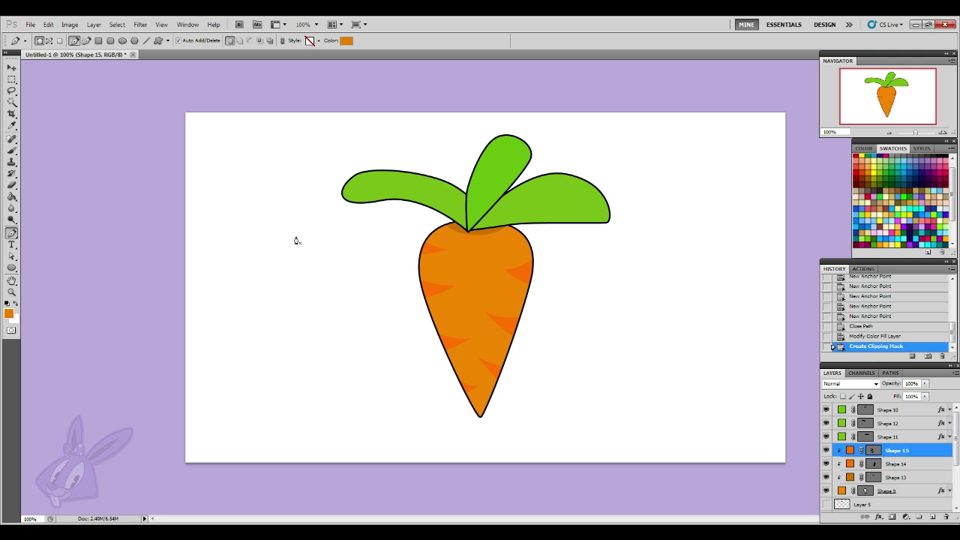
left_click(12, 256)
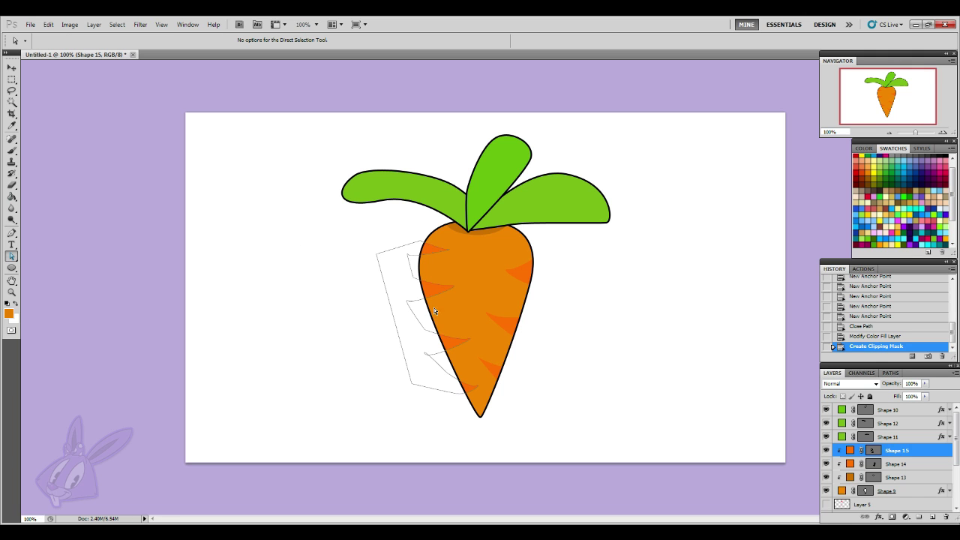
left_click_drag(448, 252, 448, 293)
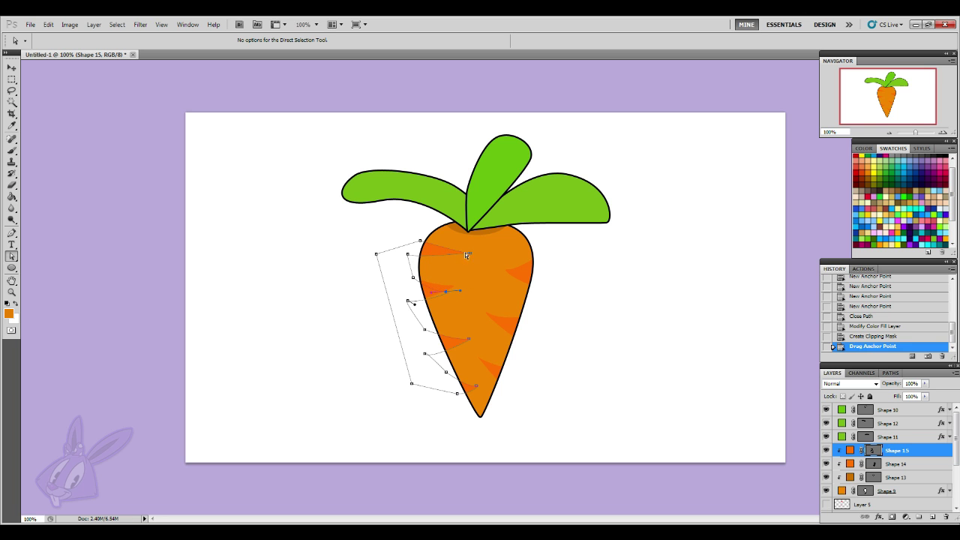
left_click_drag(466, 255, 443, 264)
left_click(468, 339)
left_click_drag(469, 340, 461, 347)
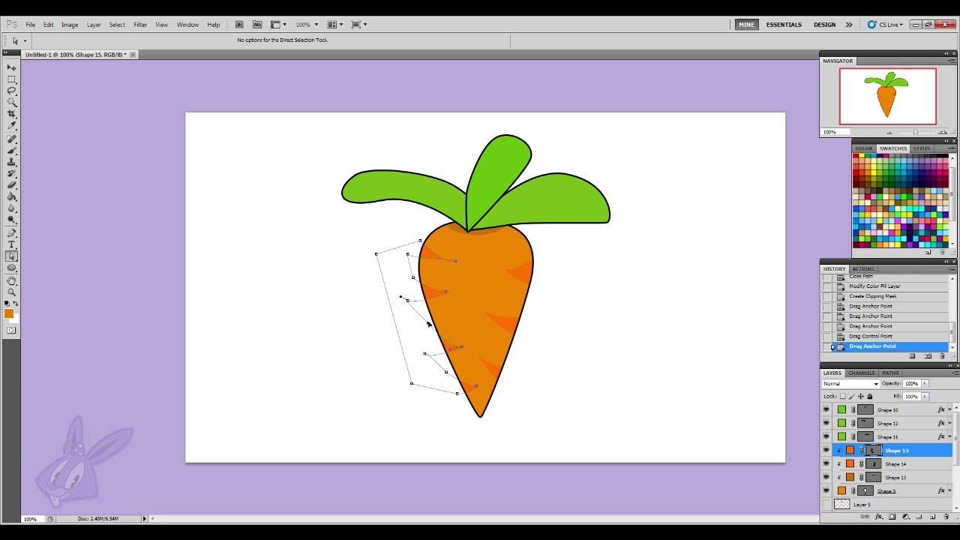
mouse_move(476, 386)
left_mouse_down()
mouse_move(459, 396)
mouse_move(485, 389)
mouse_move(487, 401)
left_mouse_up()
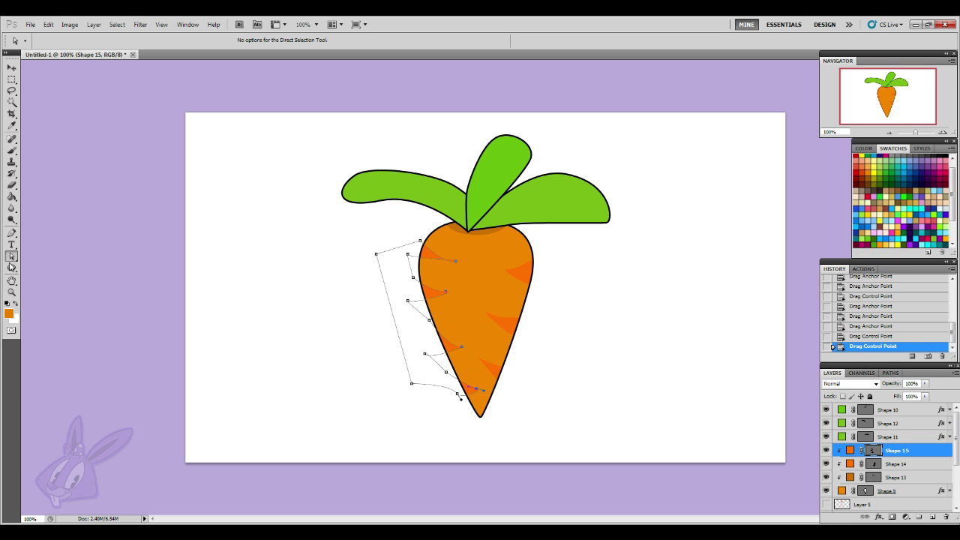
- Reshape the three stripes on the carrot's right side by moving their outer points, and shift the whole shape slightly outward
key("alt+bracketleft")
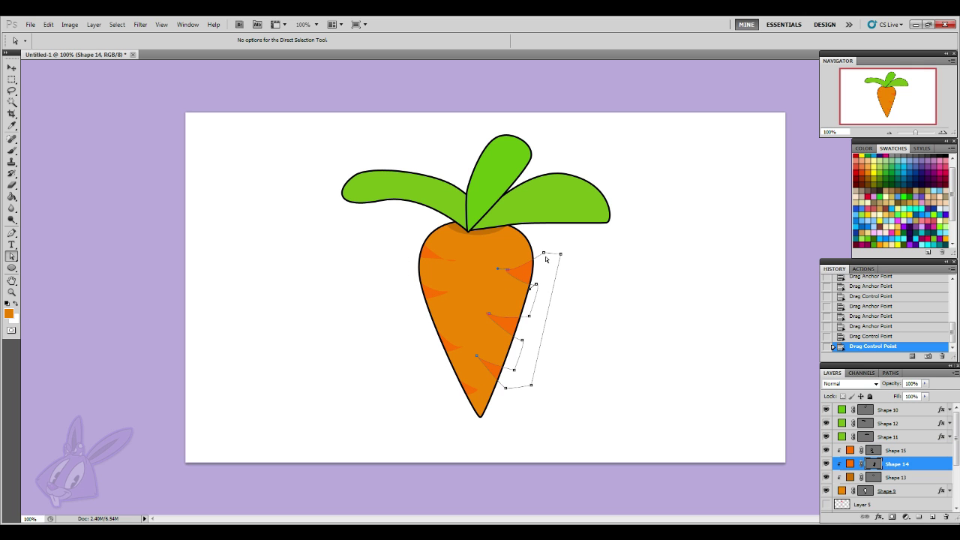
left_click_drag(545, 255, 536, 275)
left_click_drag(530, 316, 534, 306)
left_click_drag(522, 340, 490, 318)
left_click_drag(514, 372, 517, 347)
mouse_move(510, 389)
left_mouse_down()
mouse_move(512, 374)
mouse_move(479, 361)
mouse_move(518, 376)
left_mouse_up()
left_click(593, 377)
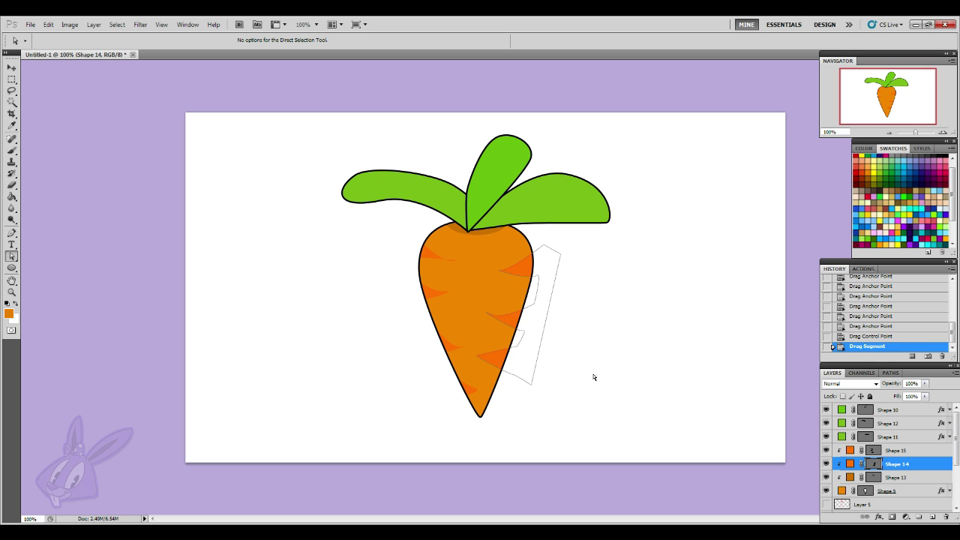
left_click(11, 67)
left_click_drag(520, 360, 529, 360)
- Adjust the curve handle of the top stripe on the carrot's left side with the Direct Selection tool
key("a")
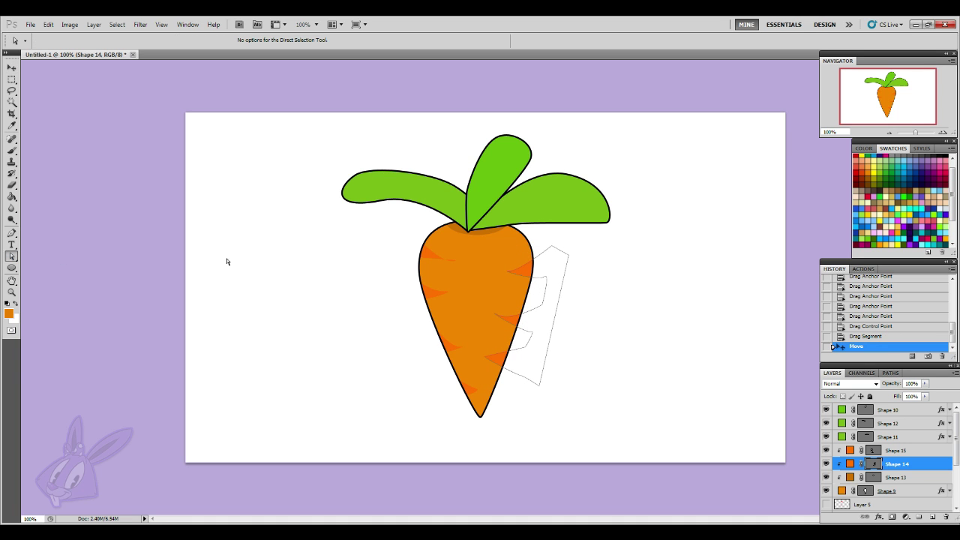
left_click(440, 262)
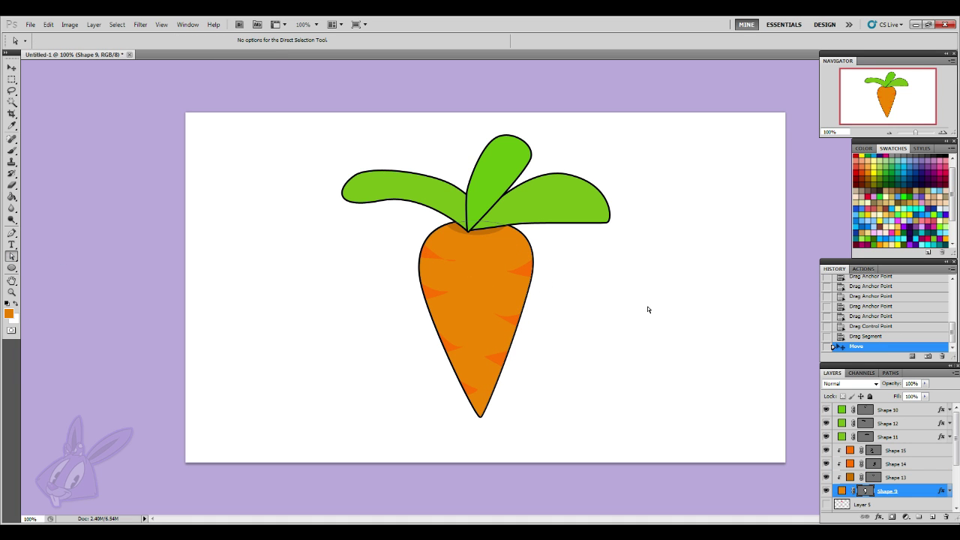
left_click(900, 464)
left_click(426, 257)
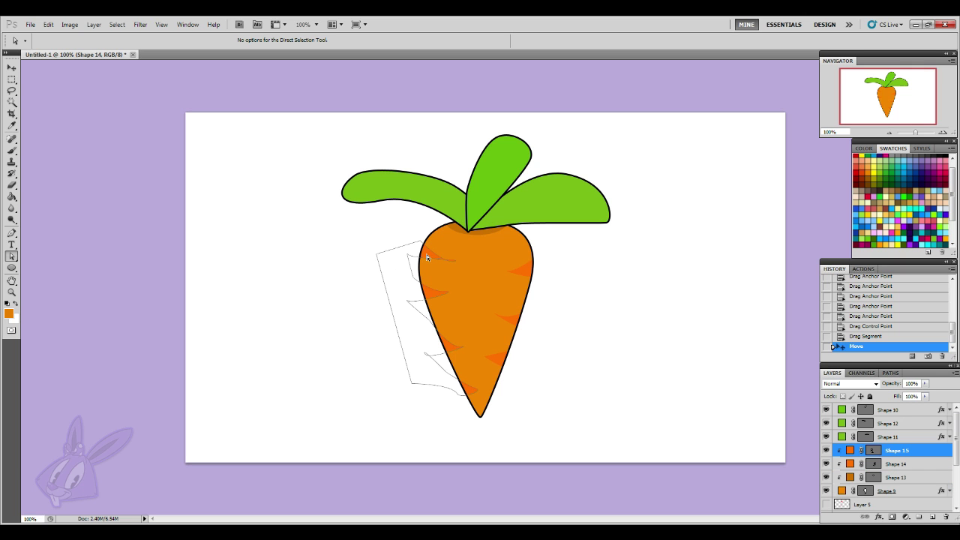
left_click_drag(442, 268, 447, 261)
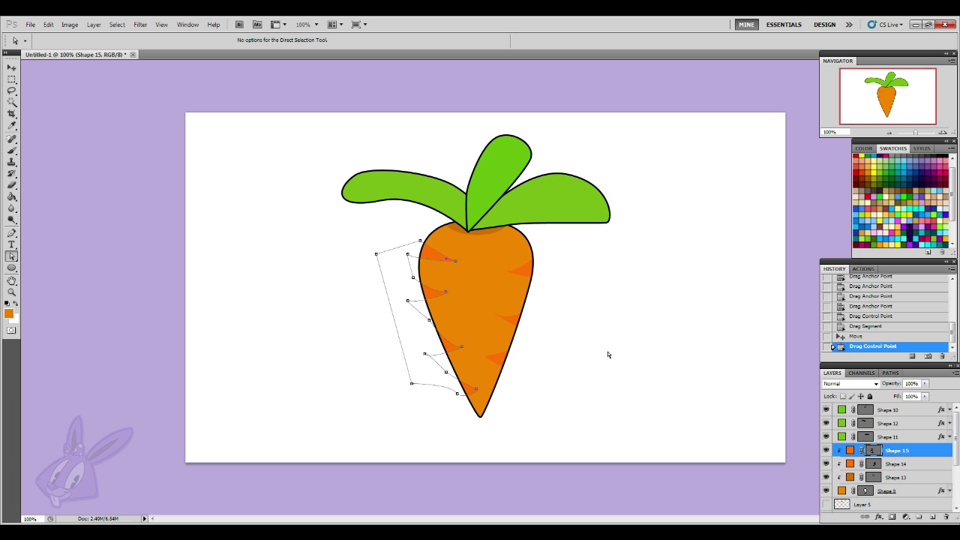
- Place all the carrot's leaf, stripe, shadow and body shape layers in a new layer group and collapse it
left_click(904, 423)
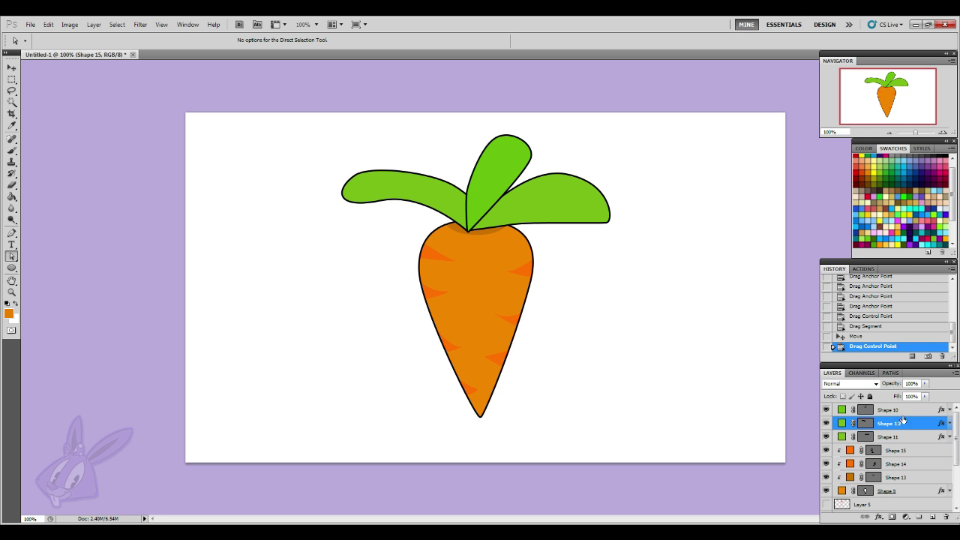
left_click(889, 133)
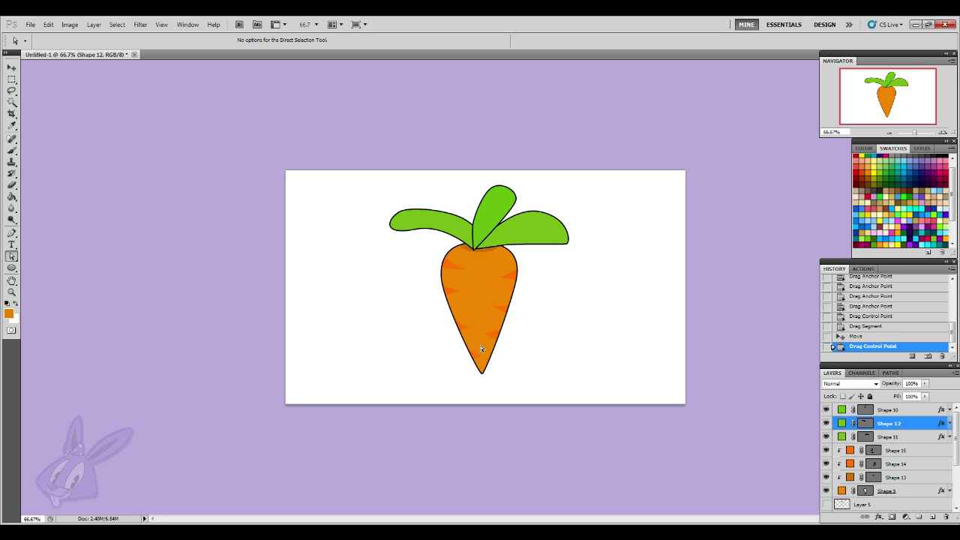
left_click(902, 412)
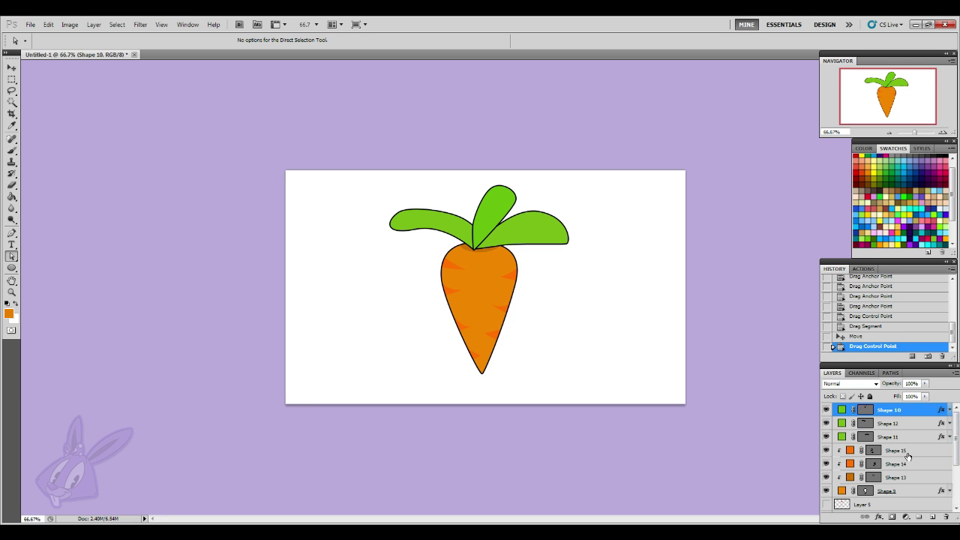
left_click(918, 518)
scroll(906, 480, "down", 1)
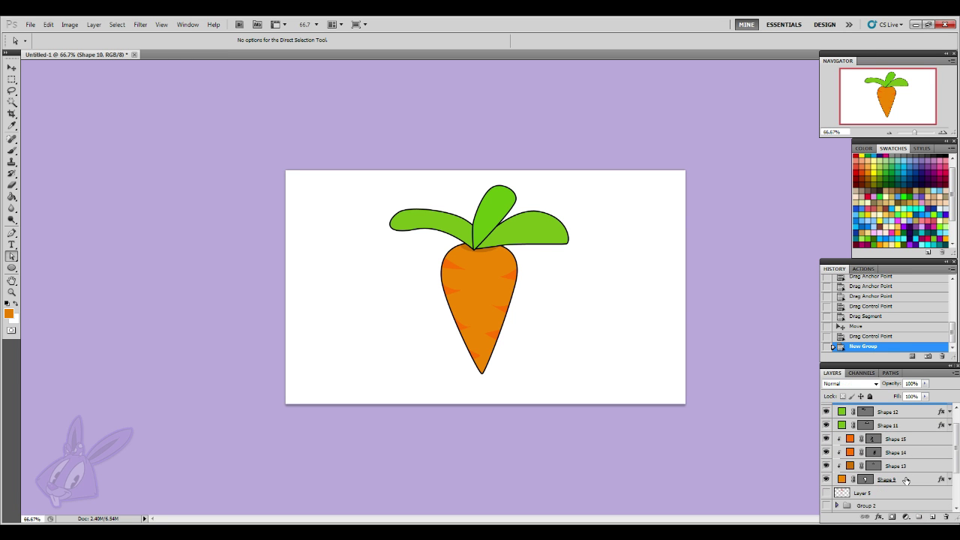
left_click(905, 481, "shift")
scroll(906, 481, "up", 1)
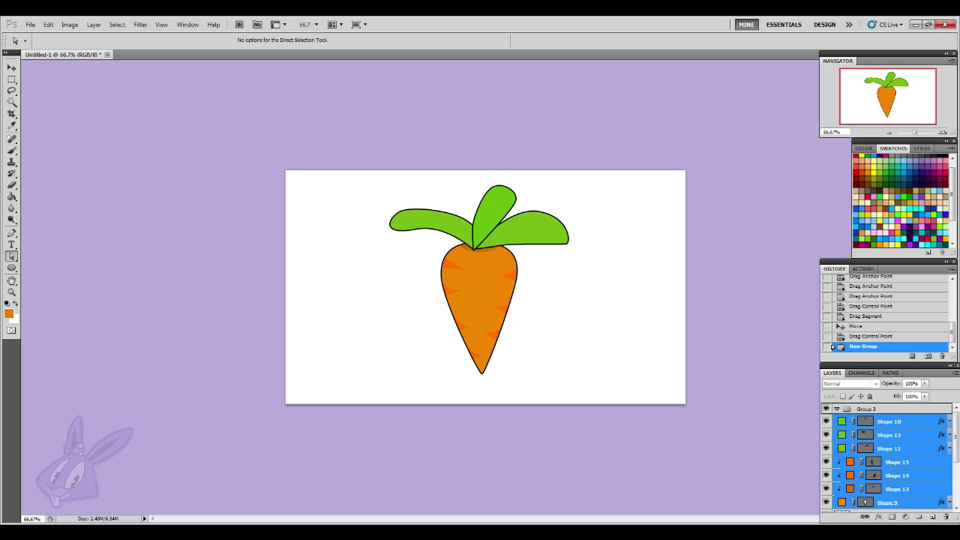
left_click_drag(853, 411, 855, 410)
left_click(837, 409)
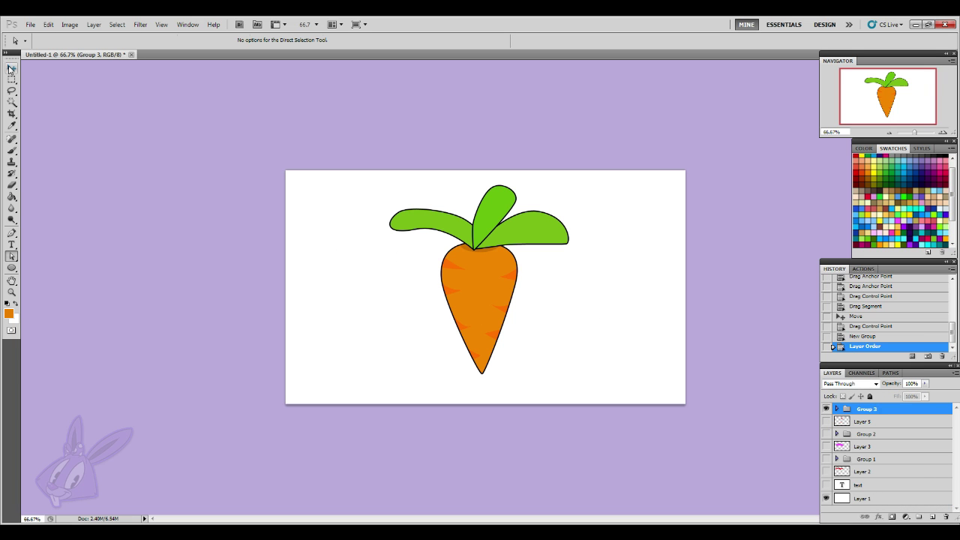
- Move the grouped carrot to the right side of the canvas
left_click(11, 68)
left_click_drag(488, 328, 652, 347)
left_click_drag(547, 343, 646, 387)
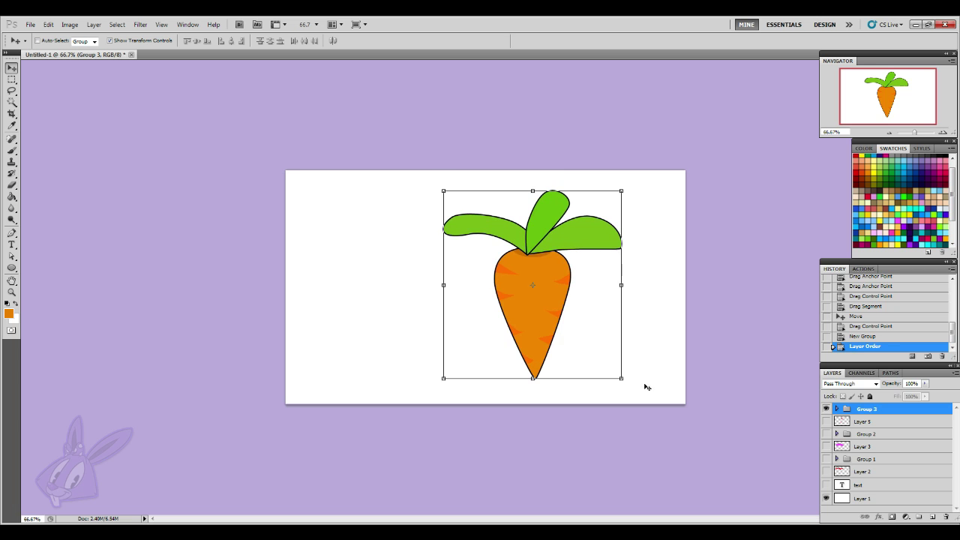
left_click_drag(556, 348, 579, 341)
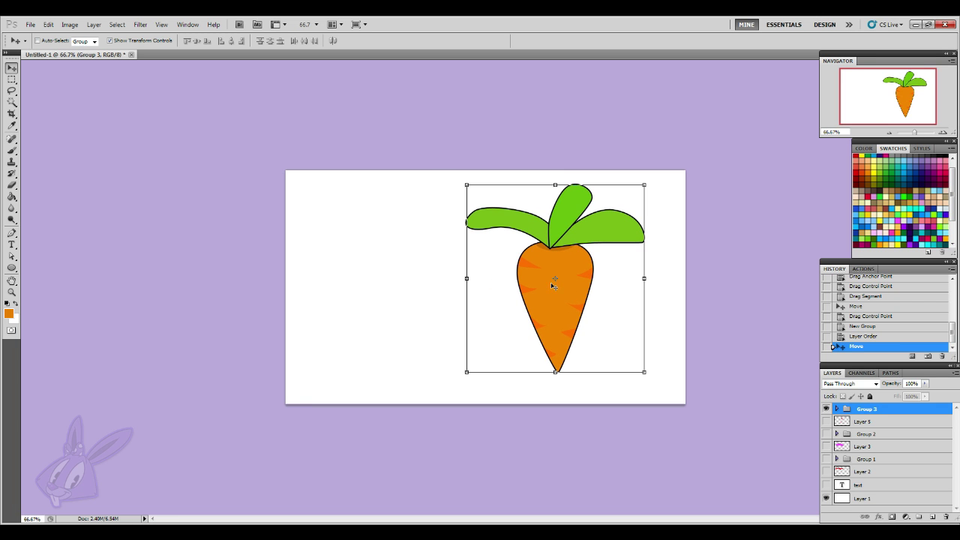
- Add an Inner Glow to the carrot body layer, sourced from the center with a size of 81 px
left_click(12, 150)
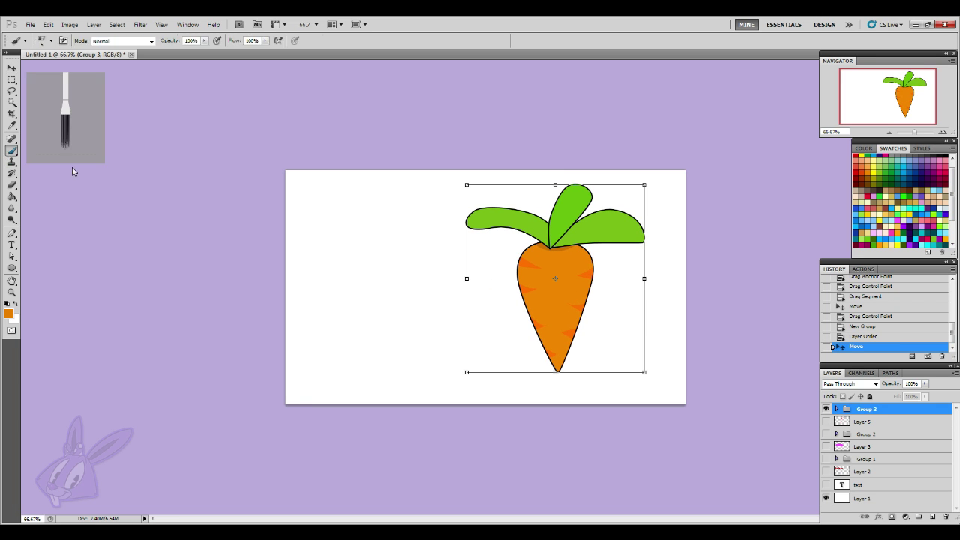
left_click(837, 409)
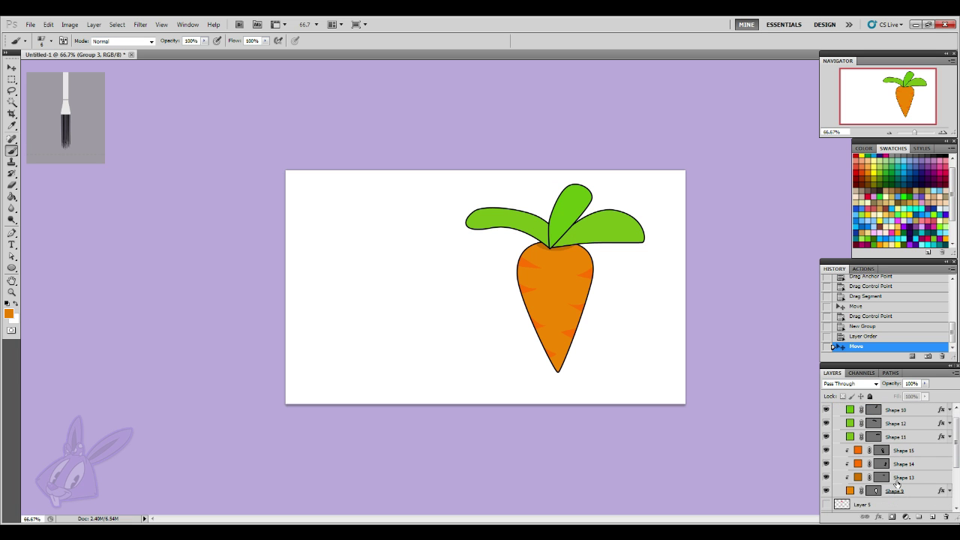
scroll(899, 443, "down", 1)
left_click(896, 479)
left_click(879, 517)
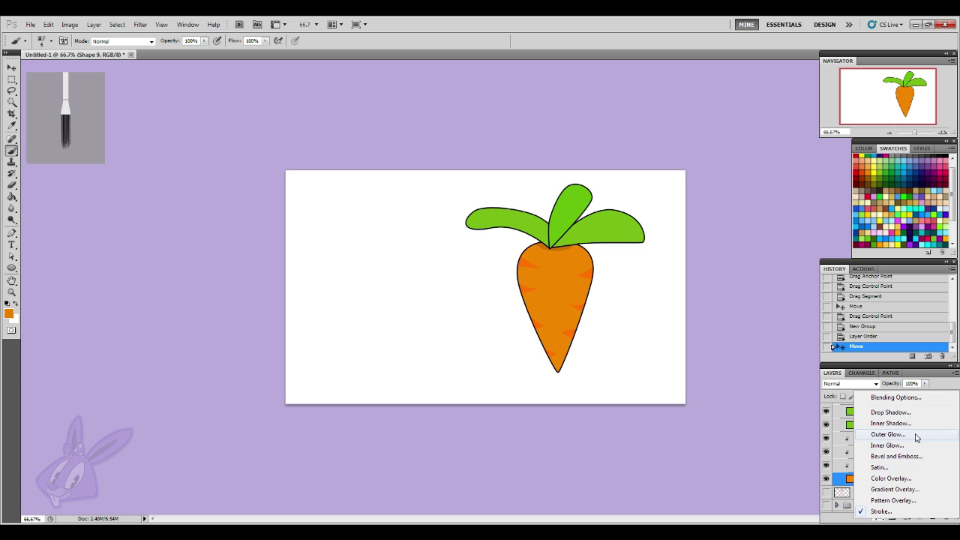
left_click(906, 446)
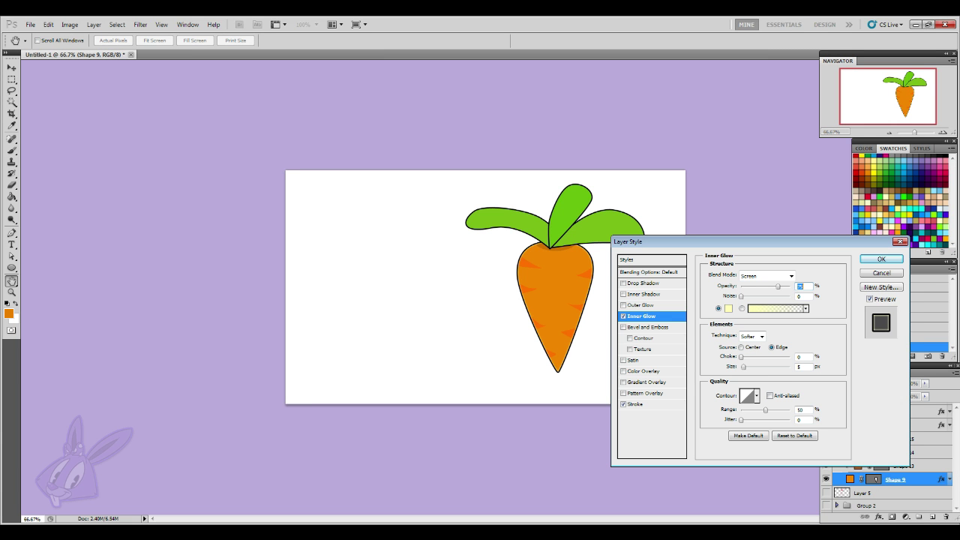
left_click(741, 347)
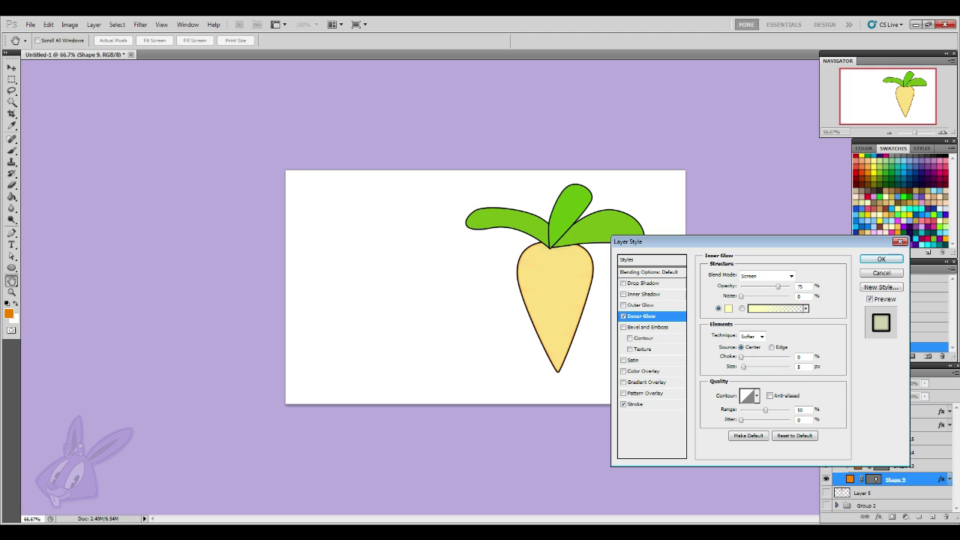
left_click_drag(743, 366, 759, 366)
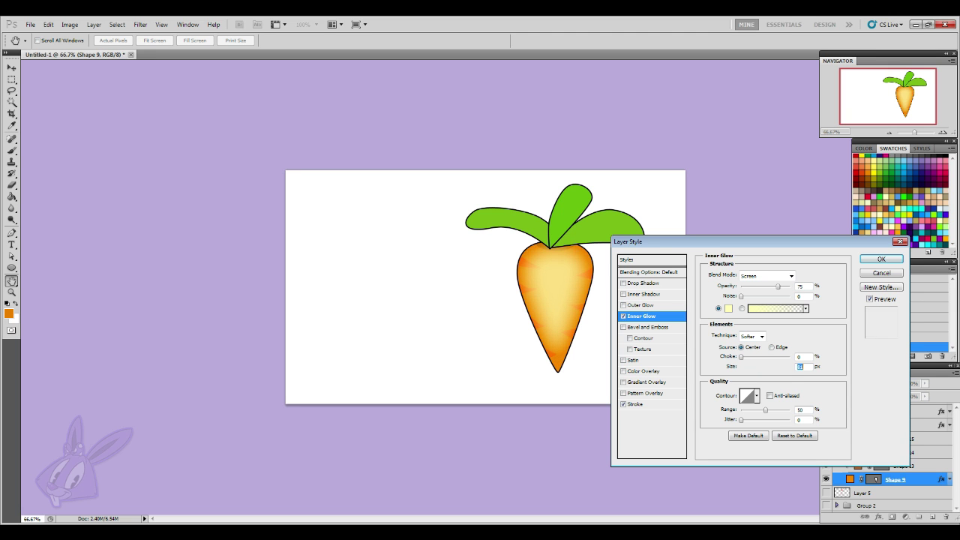
- Set the body's Inner Glow to Overlay blending at about 33% opacity and apply it
left_click(766, 276)
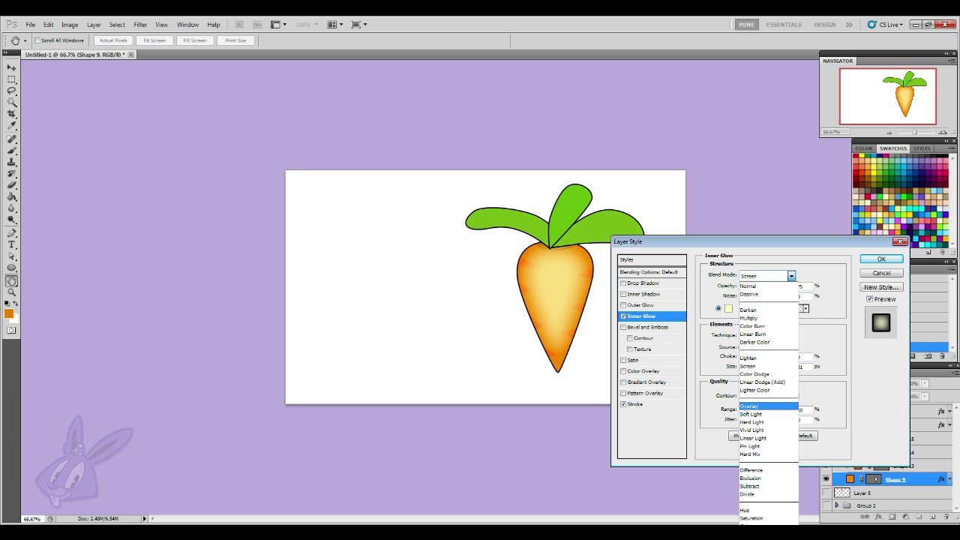
left_click(761, 408)
left_click(759, 367)
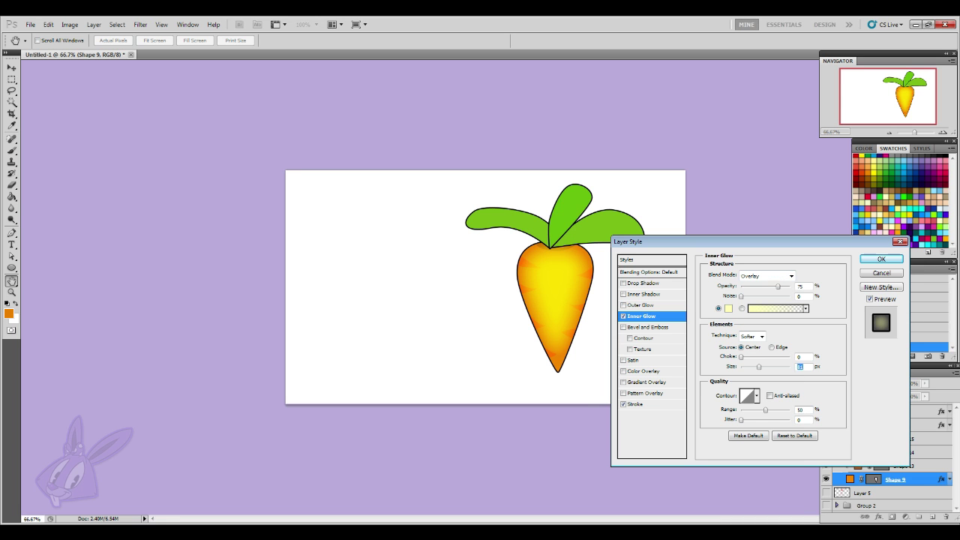
left_click_drag(778, 286, 745, 286)
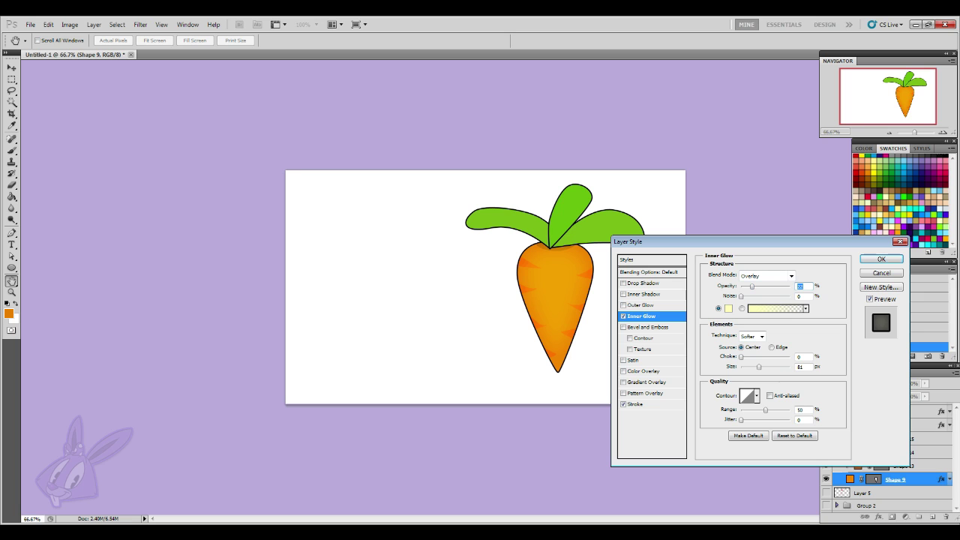
left_click_drag(752, 286, 756, 286)
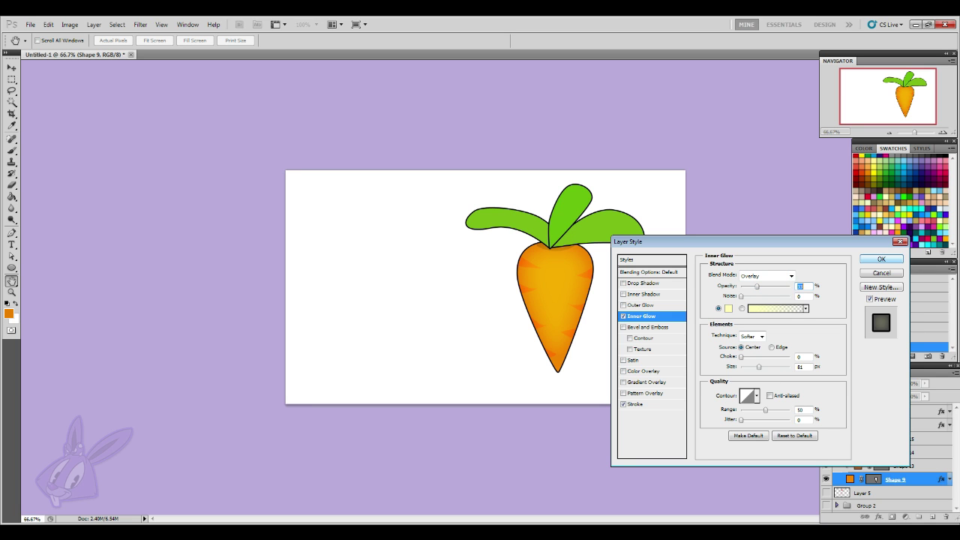
left_click(881, 258)
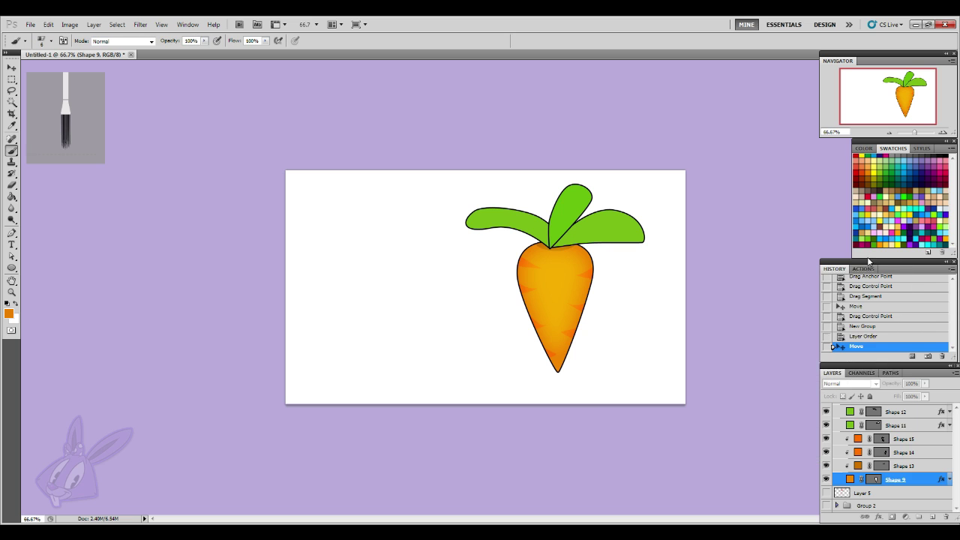
- Add a black Inner Glow in Normal mode to the right leaf layer, sourced from the center with a size of 79 px
left_click(909, 429)
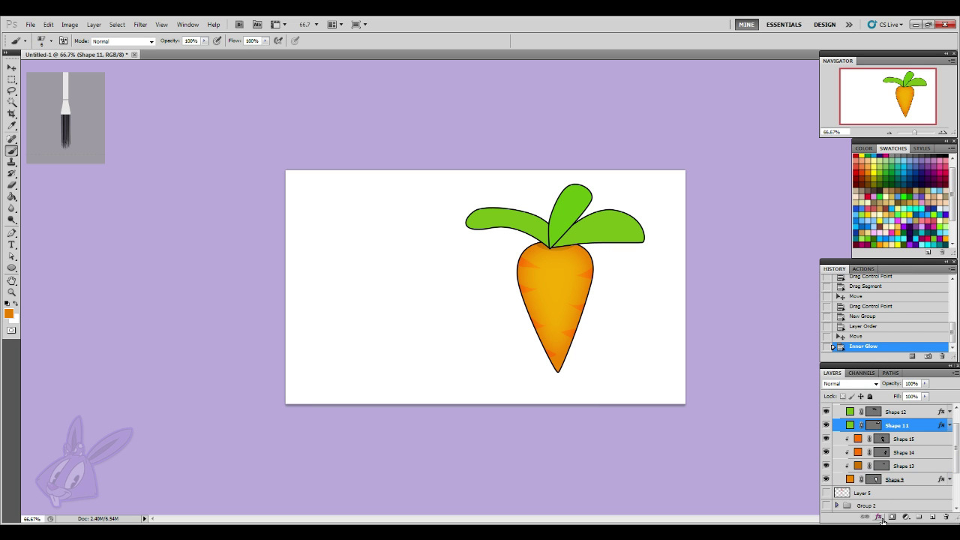
left_click(879, 517)
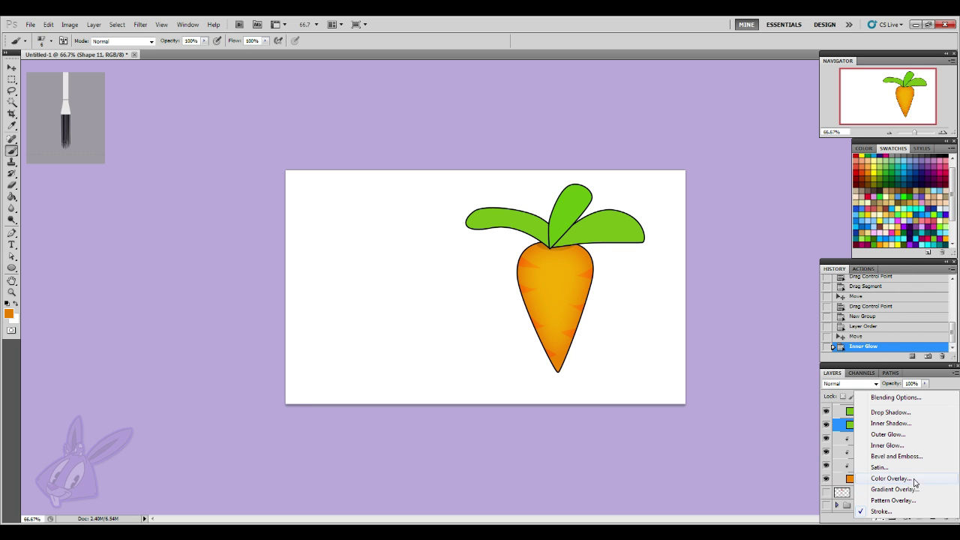
left_click(896, 445)
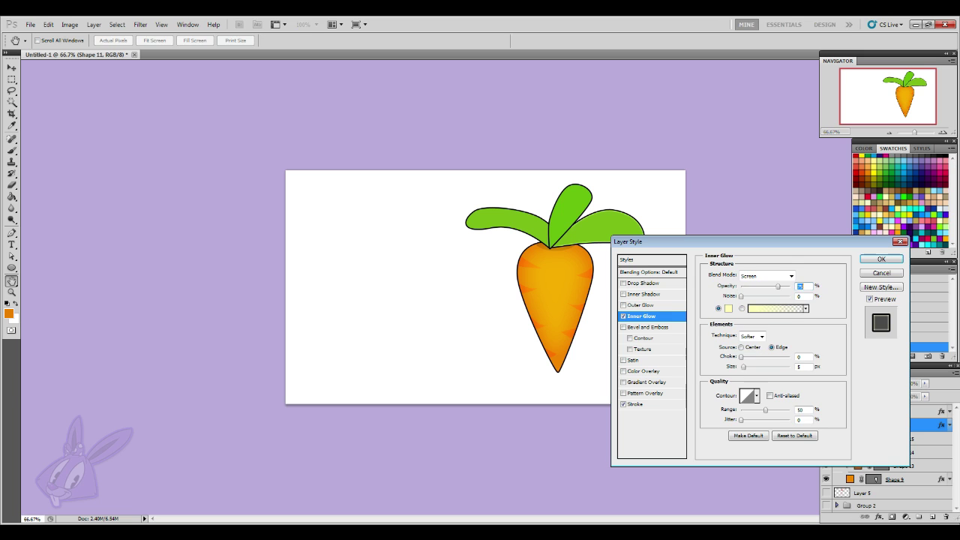
left_click(728, 308)
left_click(693, 433)
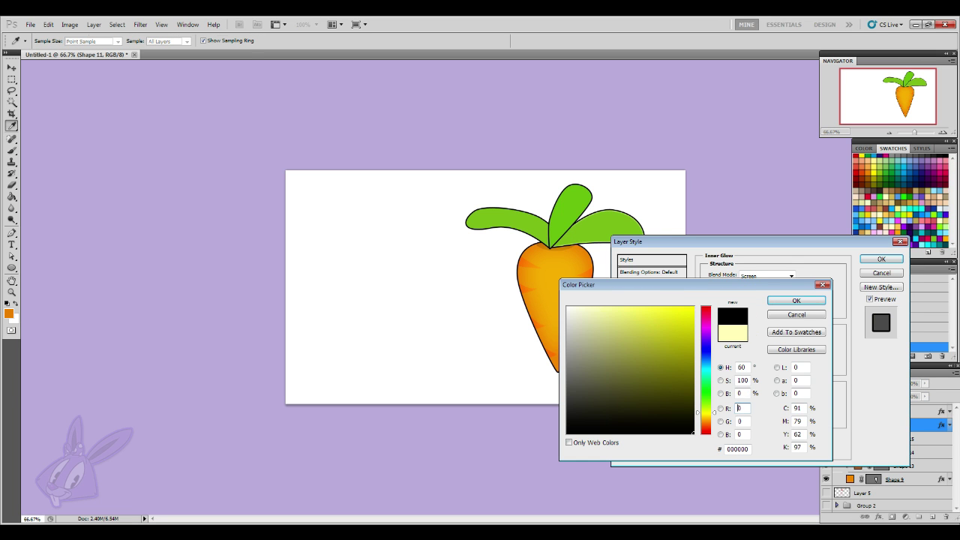
key("Return")
left_click(766, 276)
left_click(749, 286)
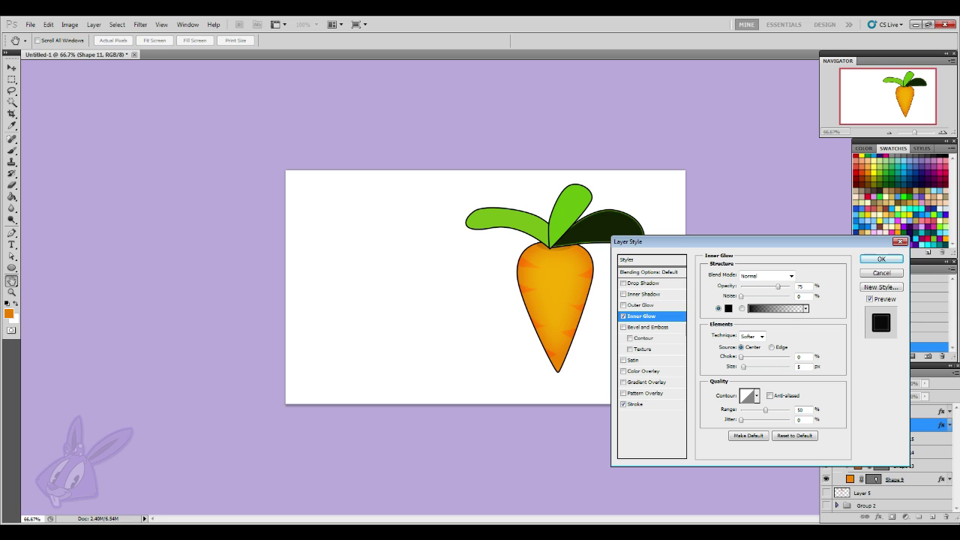
left_click_drag(743, 367, 758, 366)
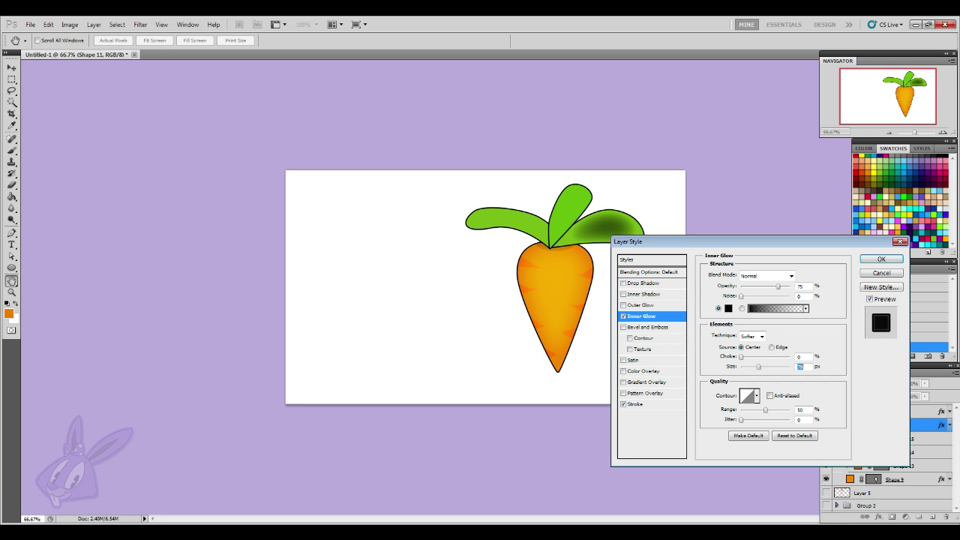
- Set the right leaf's Inner Glow to Overlay blending, adjust its opacity until the shading is soft but visible, and apply it
left_click_drag(777, 286, 758, 286)
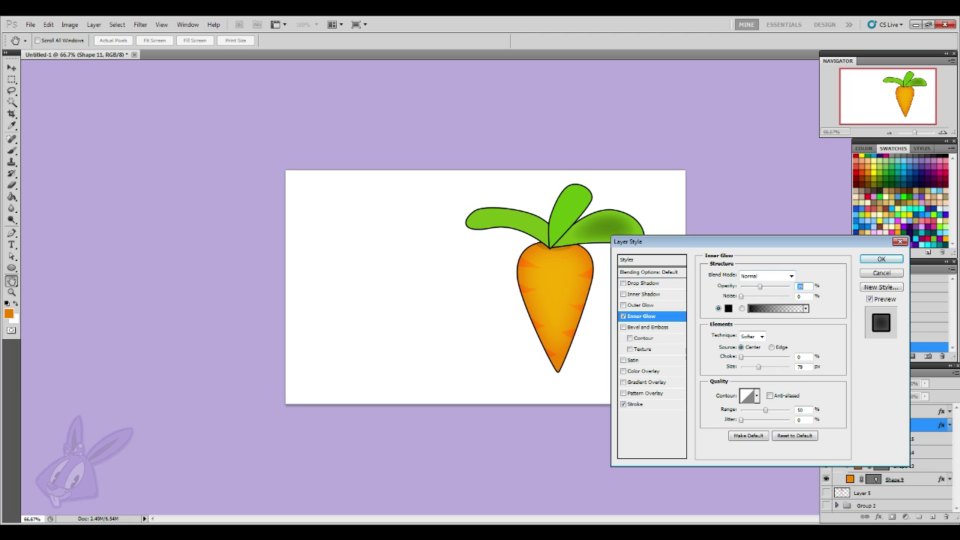
left_click(765, 276)
left_click(765, 406)
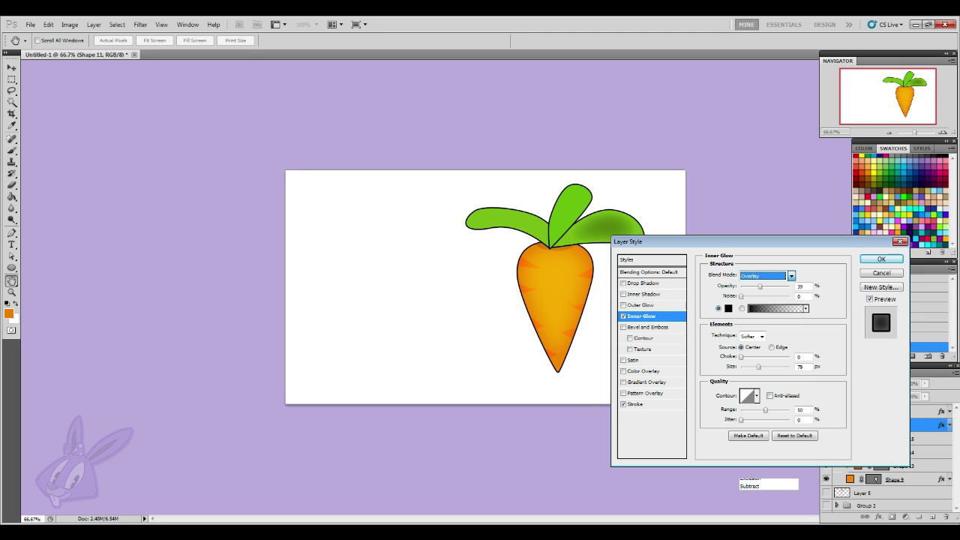
mouse_move(760, 286)
left_mouse_down()
mouse_move(782, 287)
mouse_move(772, 287)
left_mouse_up()
key("Return")
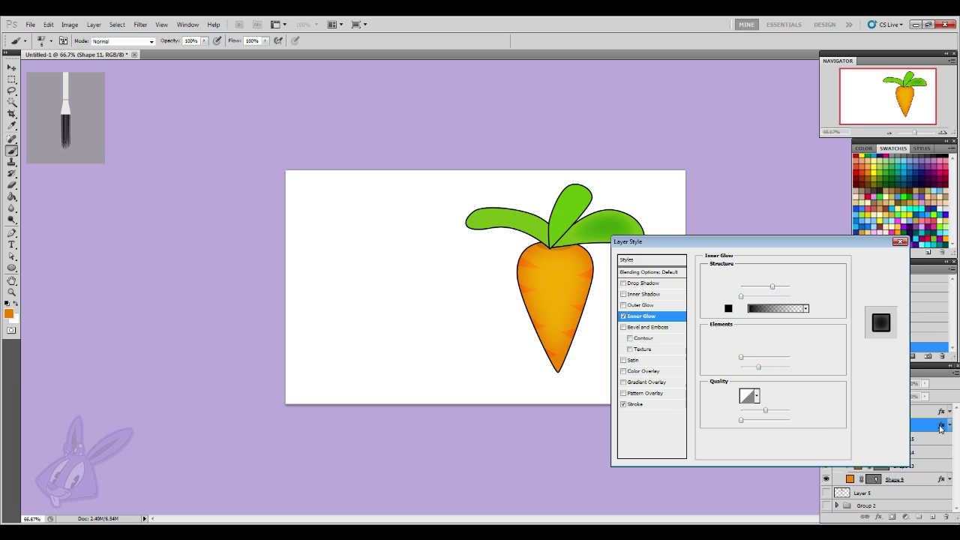
- Copy the right leaf's layer style and paste it onto the middle and left leaf layers
right_click(916, 428)
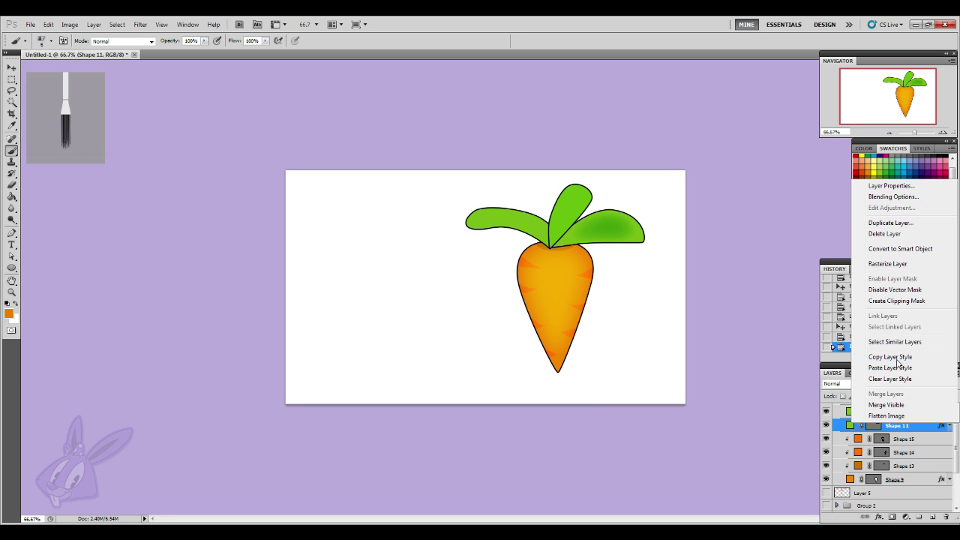
left_click(900, 357)
scroll(914, 427, "up", 1)
left_click(914, 429)
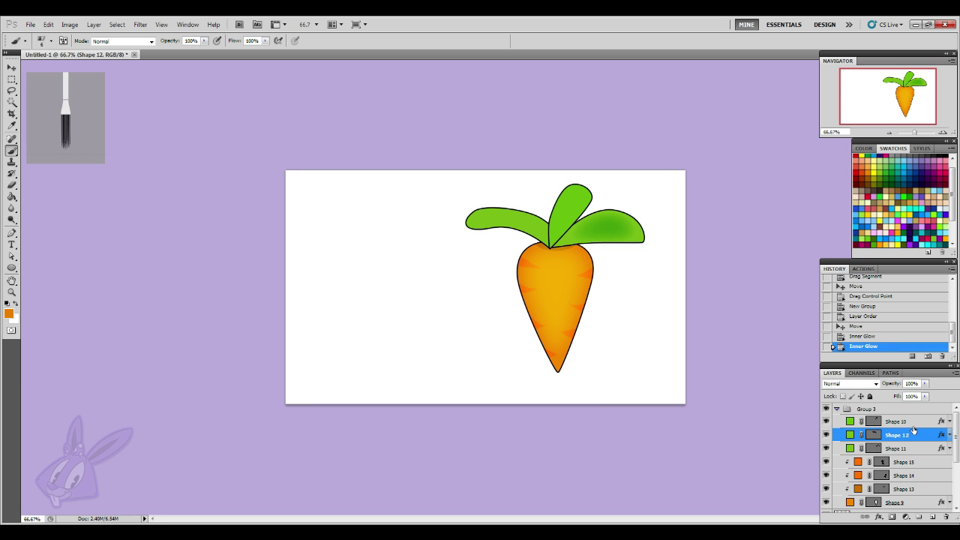
right_click(914, 427)
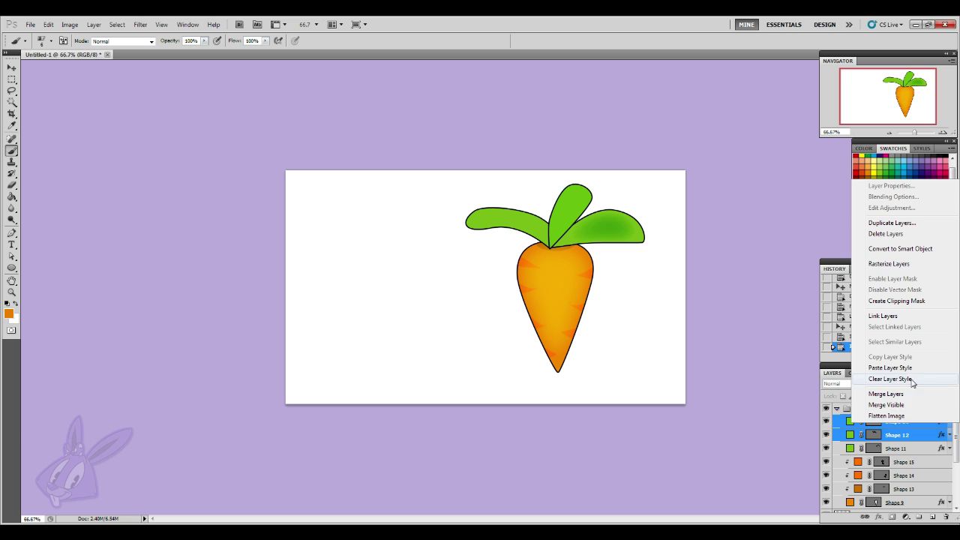
left_click(870, 373)
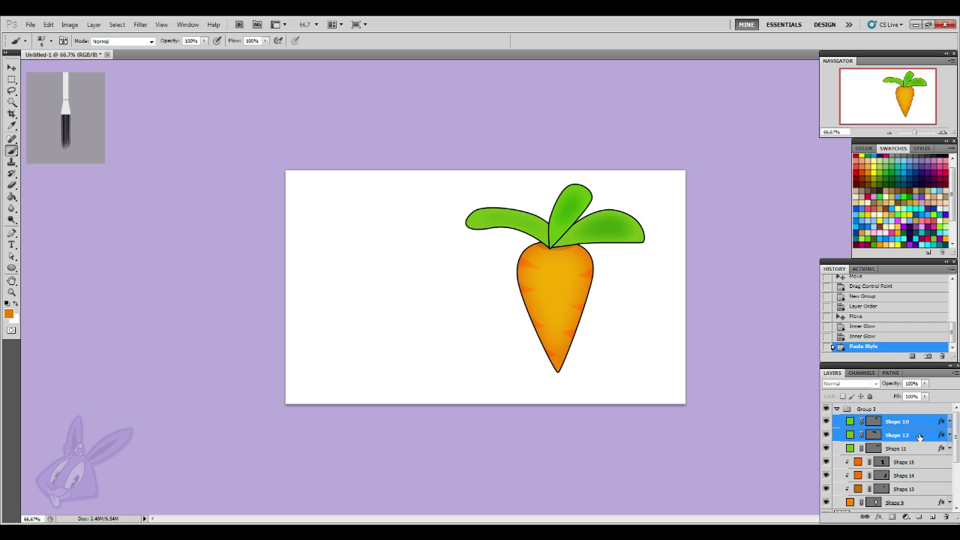
left_click(919, 438)
right_click(919, 437)
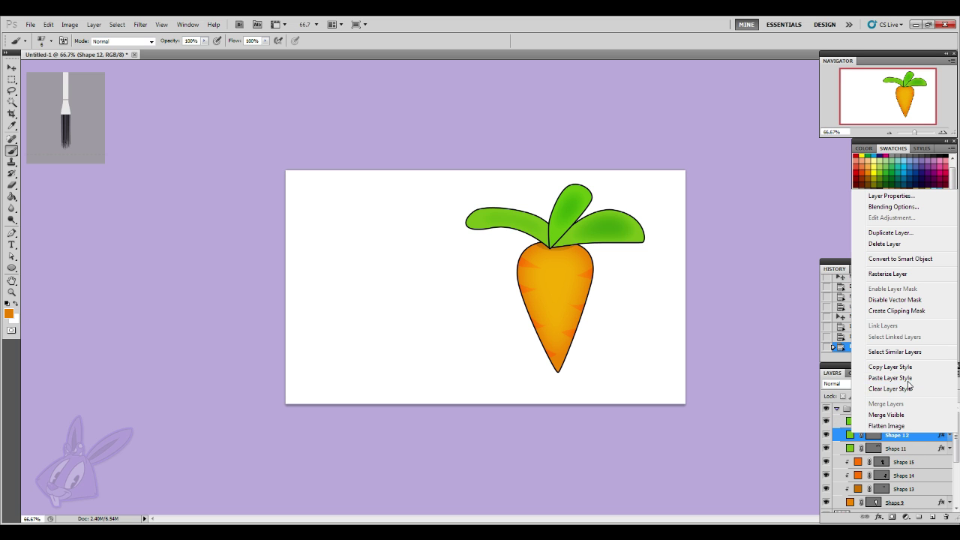
left_click(908, 380)
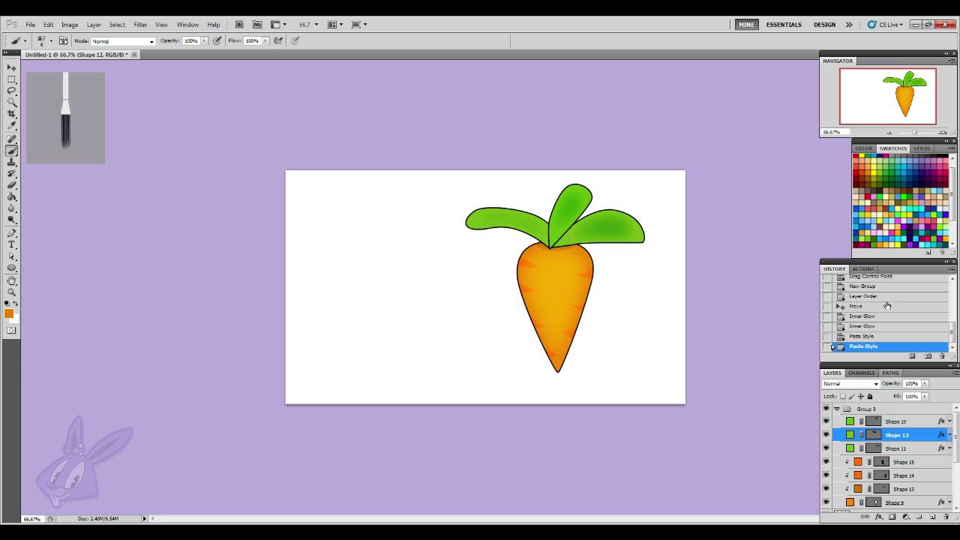
- Move the collapsed carrot group toward the canvas's right edge and place a duplicate of it on the left half
left_click(837, 410)
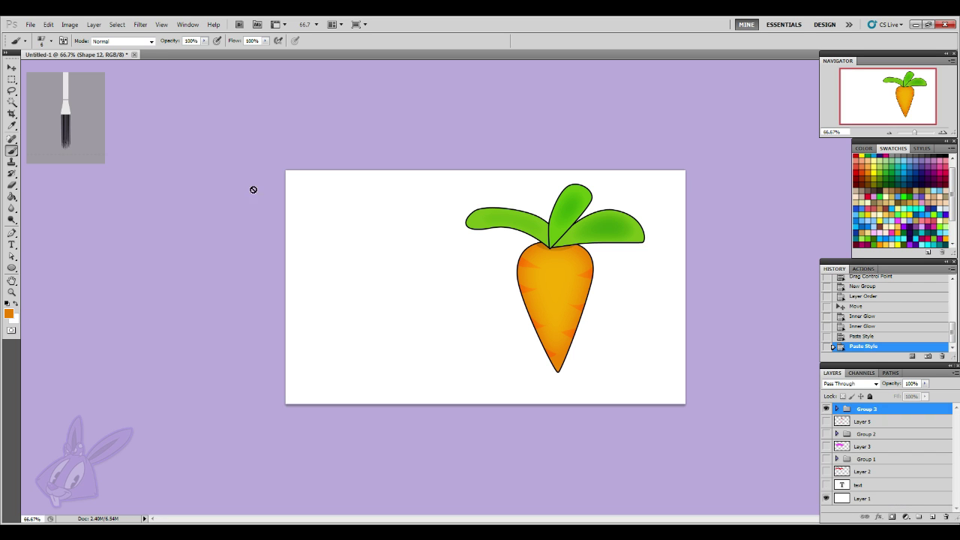
left_click(11, 67)
left_click_drag(551, 330, 585, 329)
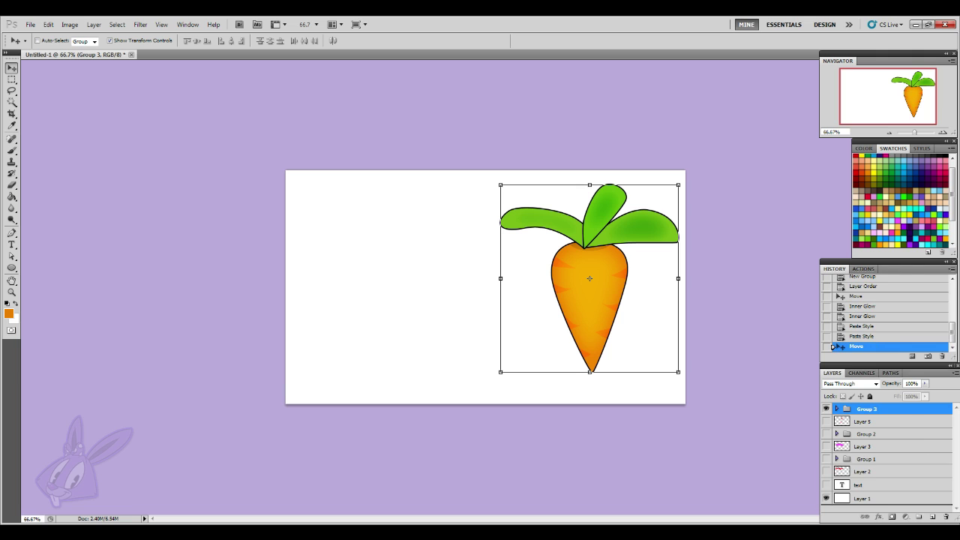
left_click_drag(866, 408, 932, 517)
left_click_drag(598, 328, 386, 329)
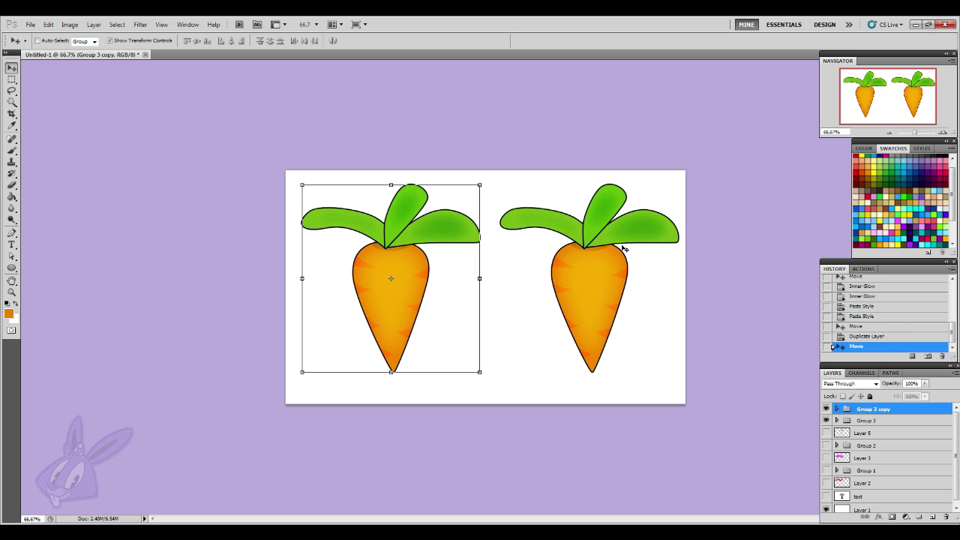
- Remove the Stroke and Inner Glow effects from the body layer of the duplicated carrot
left_click(837, 409)
left_click(894, 418)
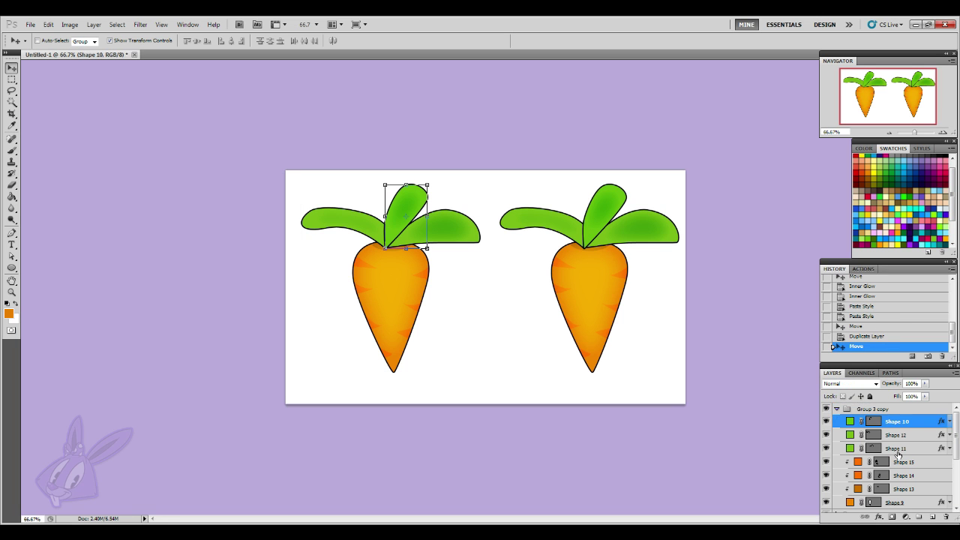
scroll(898, 456, "down", 3)
left_click(899, 457)
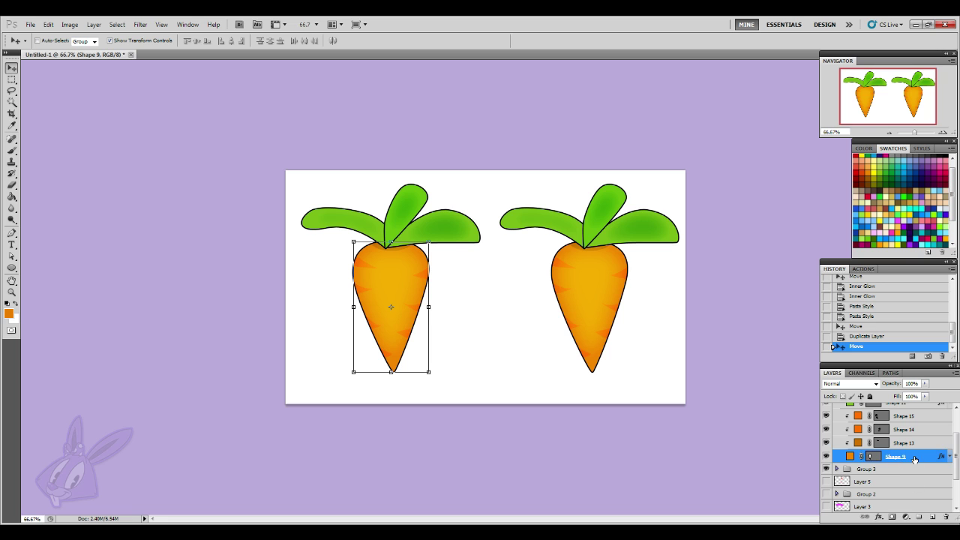
left_click(880, 517)
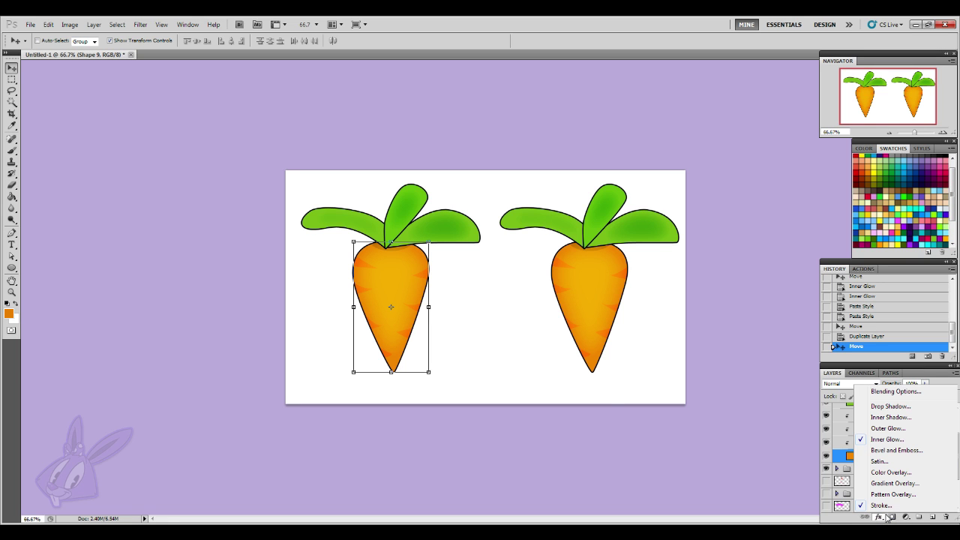
left_click(881, 505)
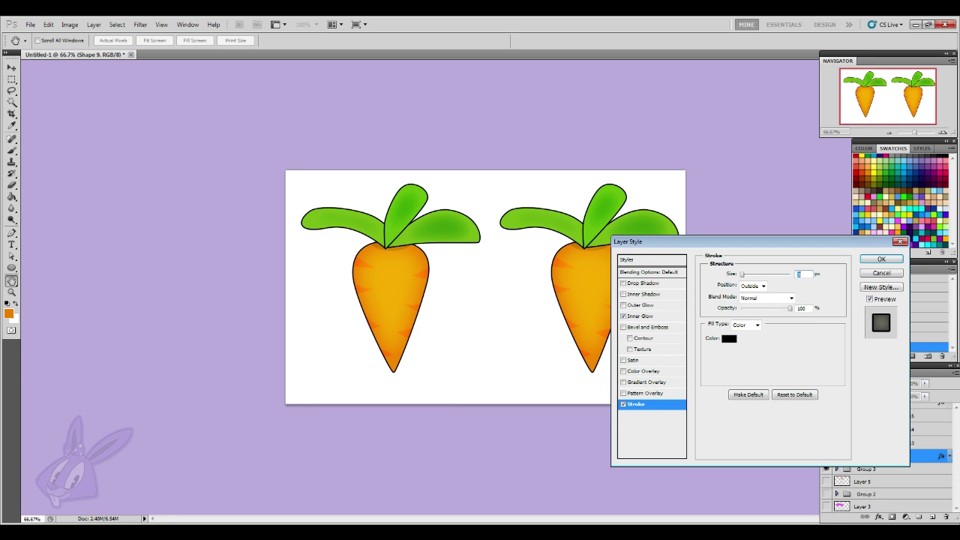
left_click(622, 404)
left_click(622, 316)
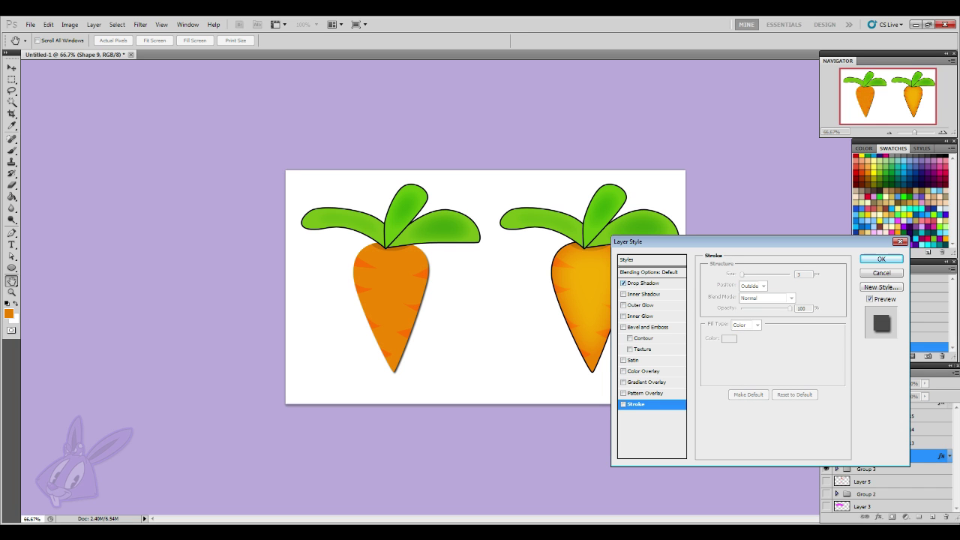
- Give the duplicate's body a blue (003cff) Multiply Drop Shadow with 29% opacity and 21% spread, and apply it
left_click(644, 282)
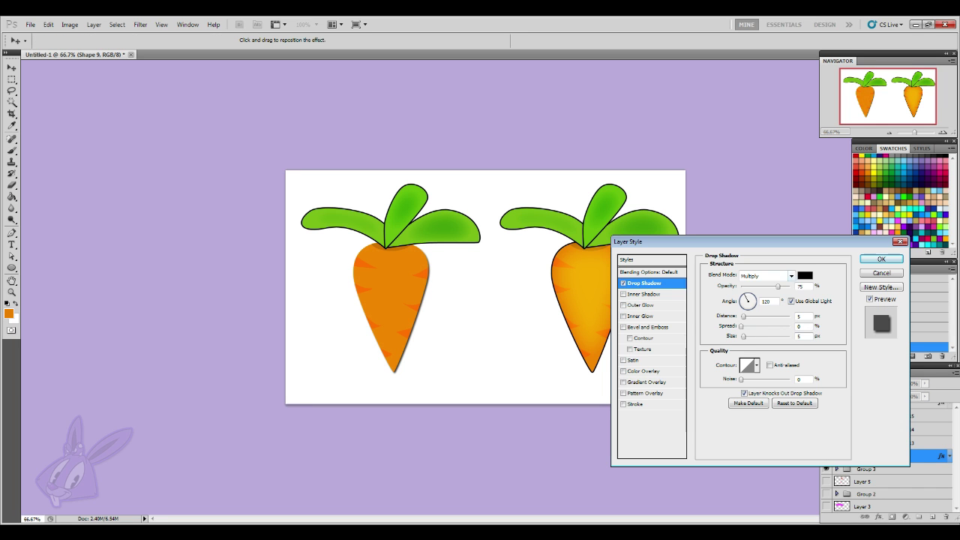
left_click(804, 275)
left_click(705, 354)
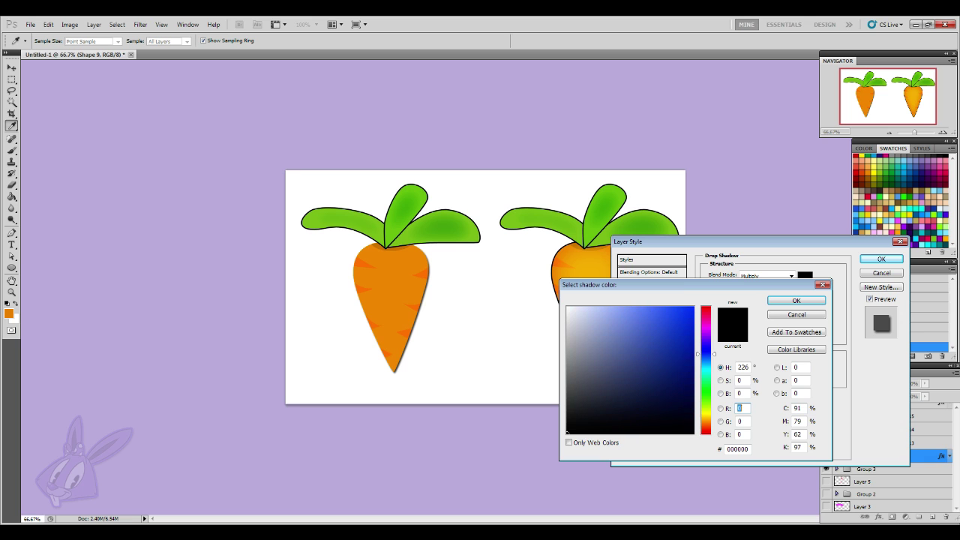
left_click(694, 308)
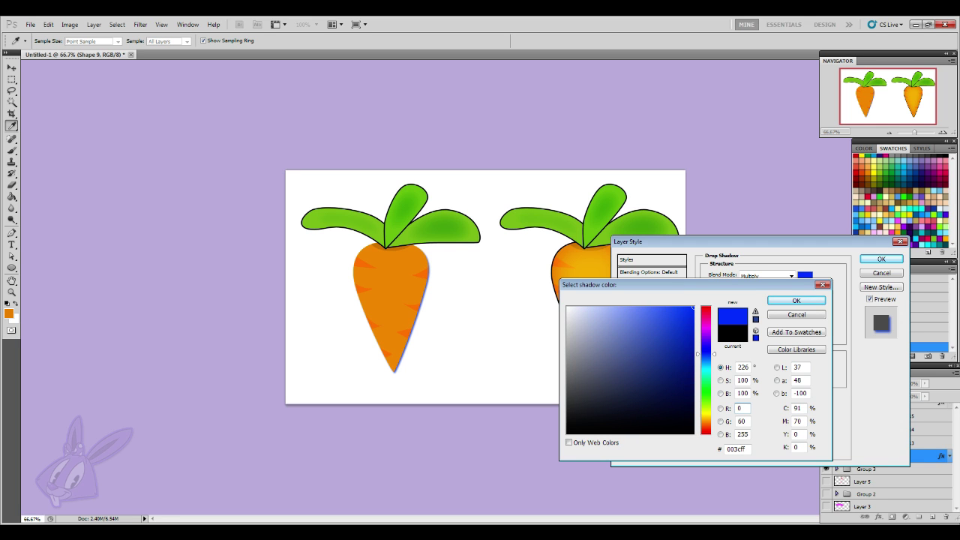
left_click(797, 300)
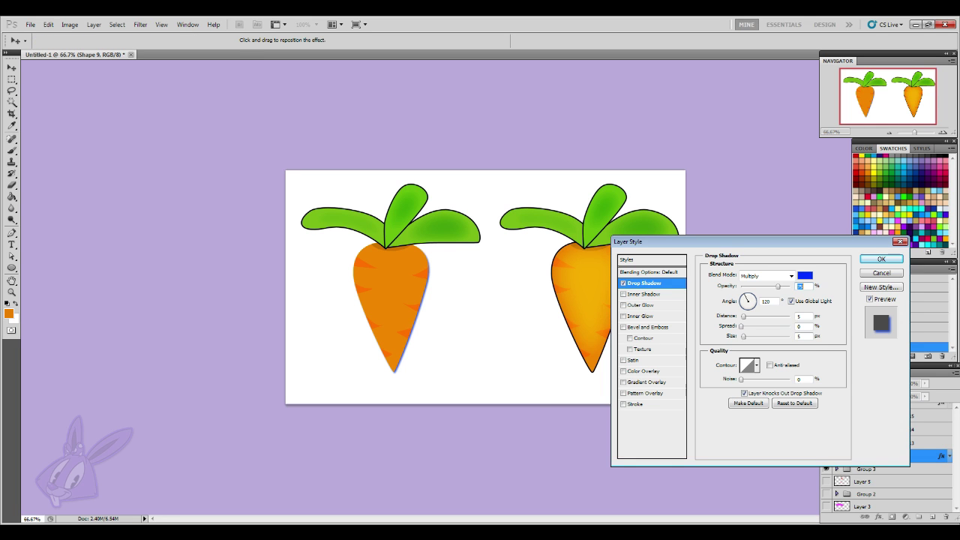
left_click_drag(742, 336, 751, 326)
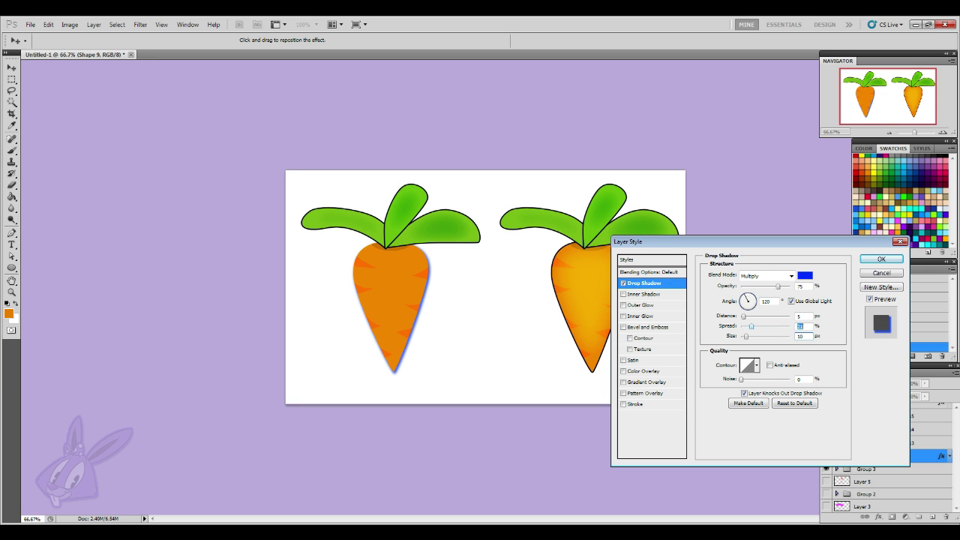
left_click_drag(777, 286, 752, 285)
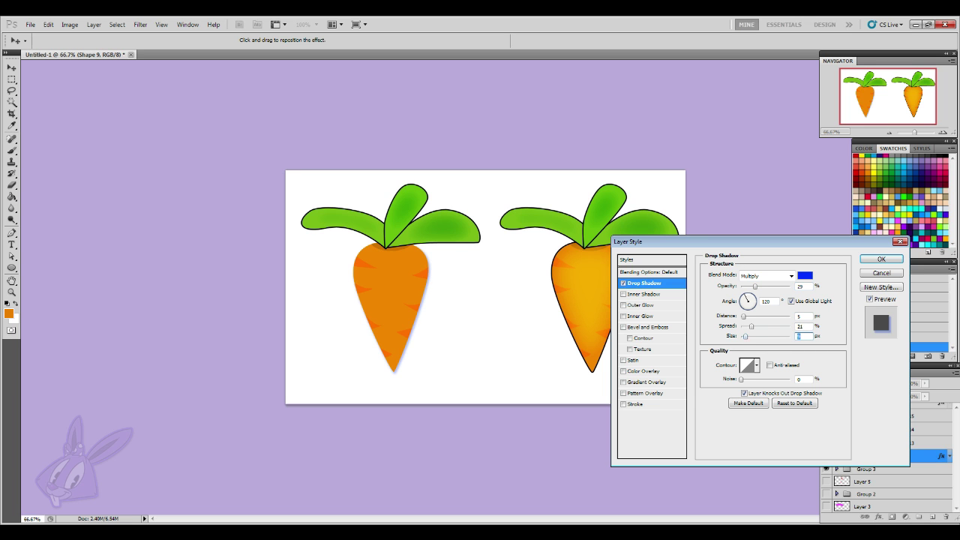
left_click(881, 259)
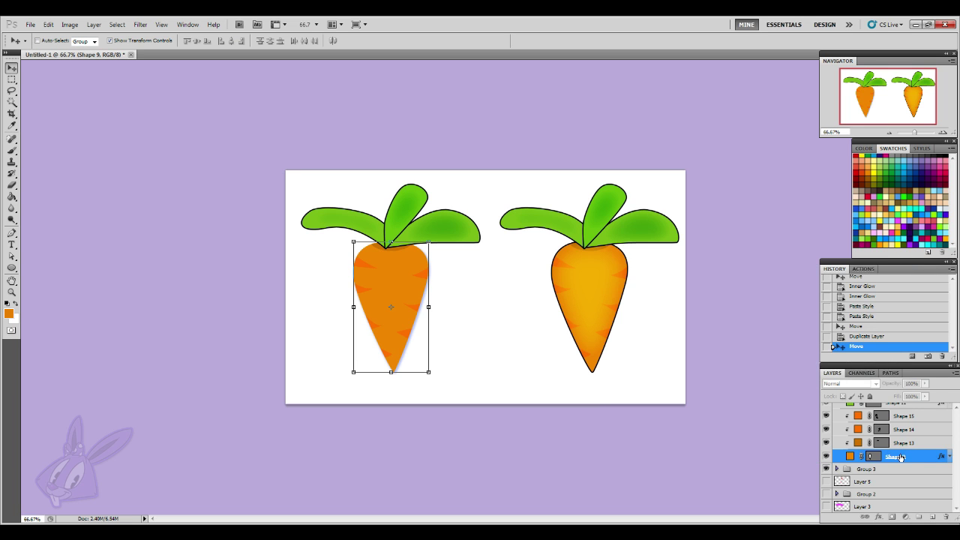
- Copy the duplicate body's layer style and paste it onto its three leaf layers
right_click(907, 453)
left_click(906, 389)
scroll(902, 438, "up", 2)
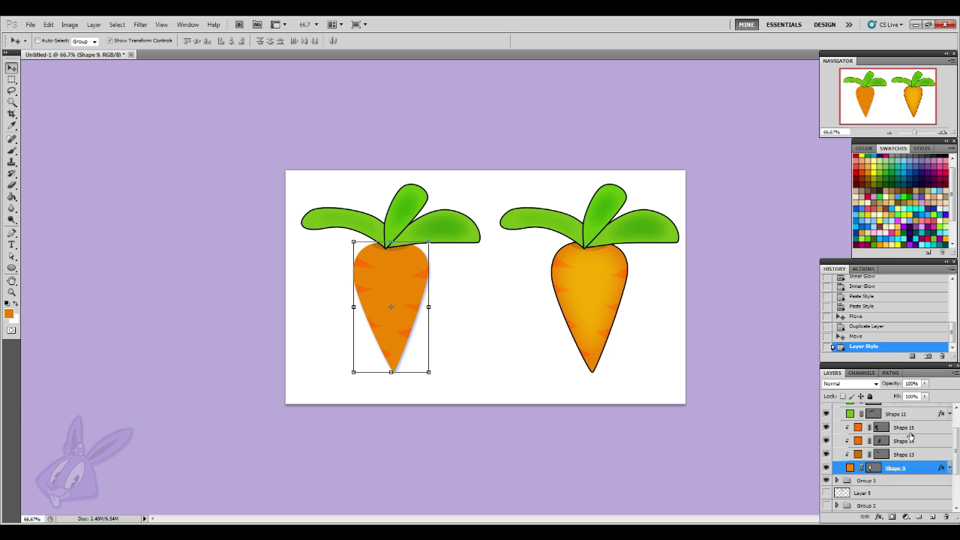
left_click(900, 436)
left_click(898, 410, "shift")
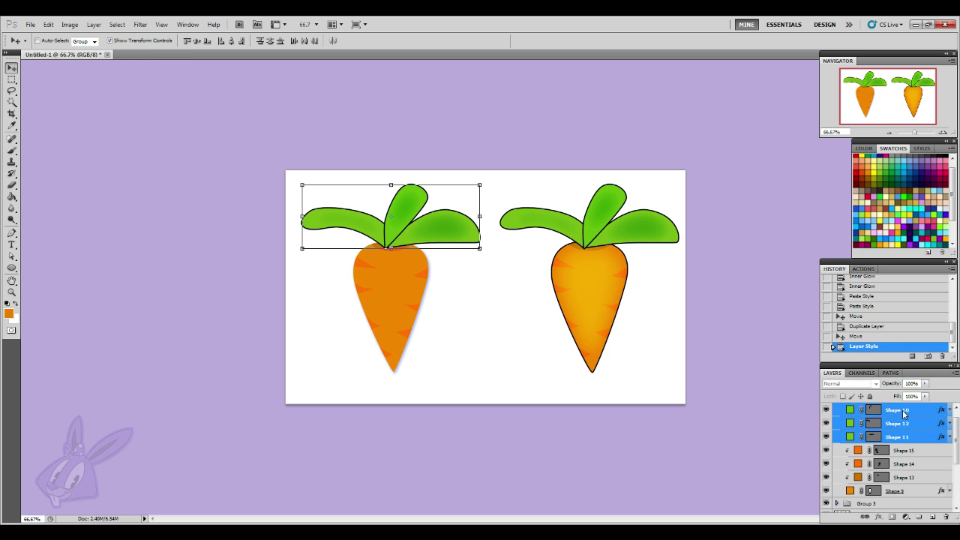
right_click(899, 410)
left_click(892, 355)
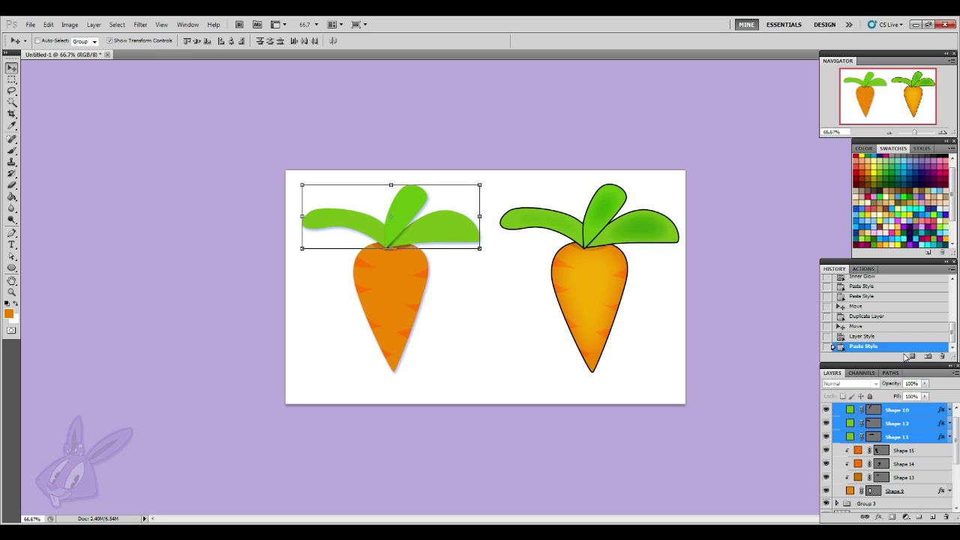
- Move the whole duplicated carrot group slightly up and to the right
left_click(955, 407)
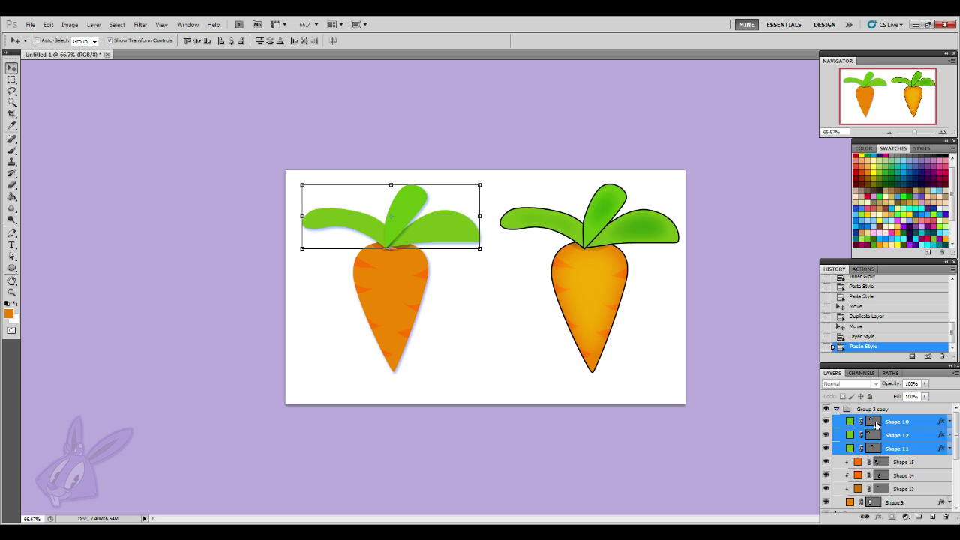
left_click(881, 415)
left_click_drag(396, 344, 399, 339)
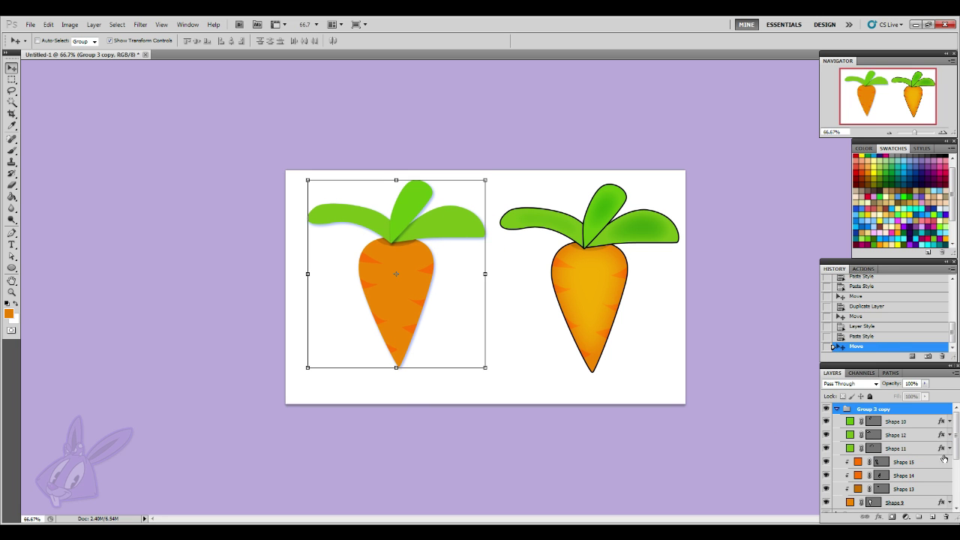
- Collapse the duplicated carrot's group, leave the outlined original carrot hidden, and move the duplicate to the middle of the canvas
left_click(900, 434)
left_click(12, 151)
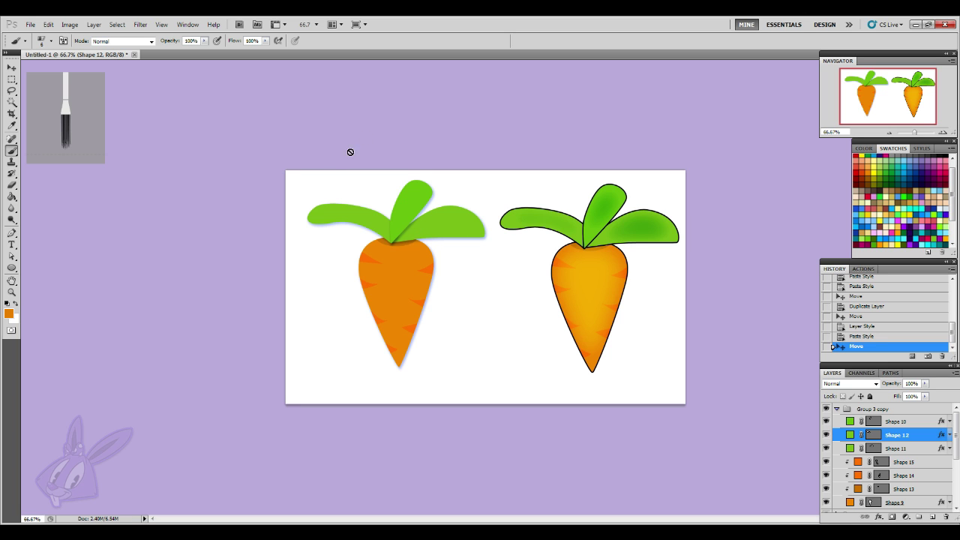
left_click(836, 410)
left_click(11, 67)
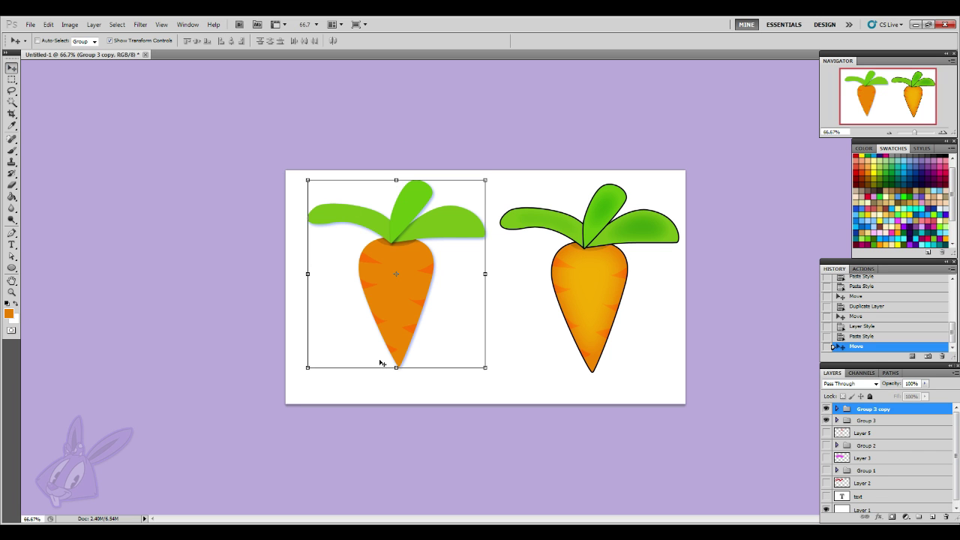
left_click_drag(396, 337, 417, 337)
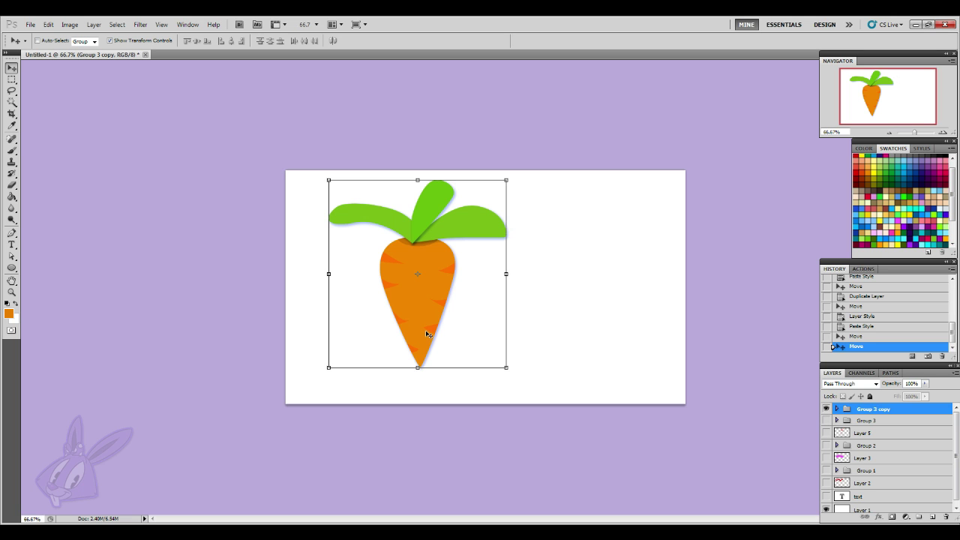
left_click_drag(428, 332, 497, 331)
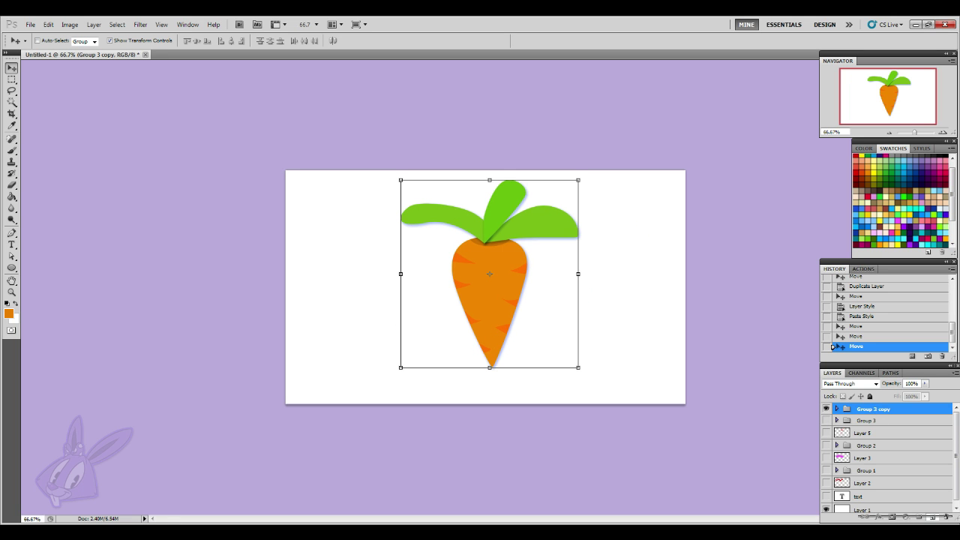
- Duplicate the shadowed carrot group, rotate the copy 17.64°, scale it to 76.86%, and place it on the canvas's right side
key("ctrl+j")
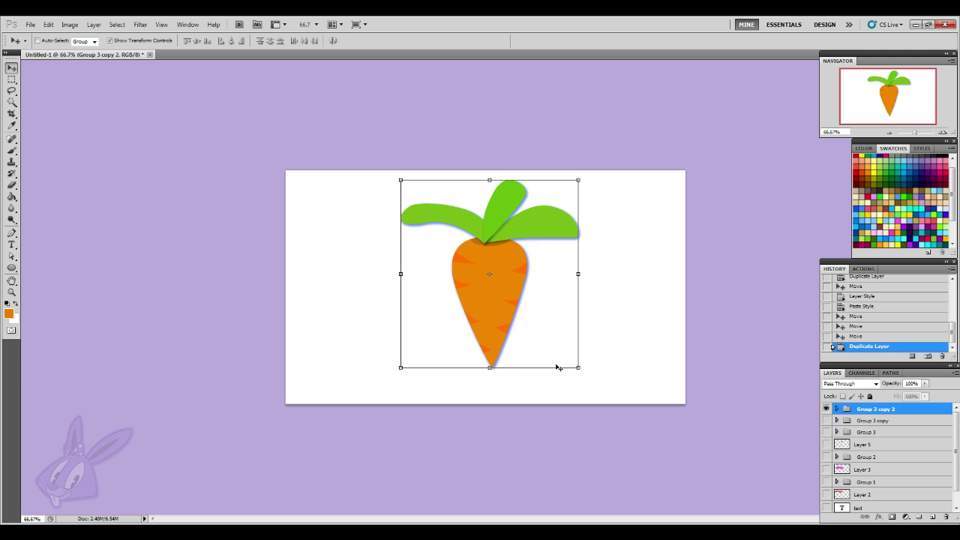
left_click_drag(582, 373, 547, 396)
left_click_drag(534, 316, 550, 318)
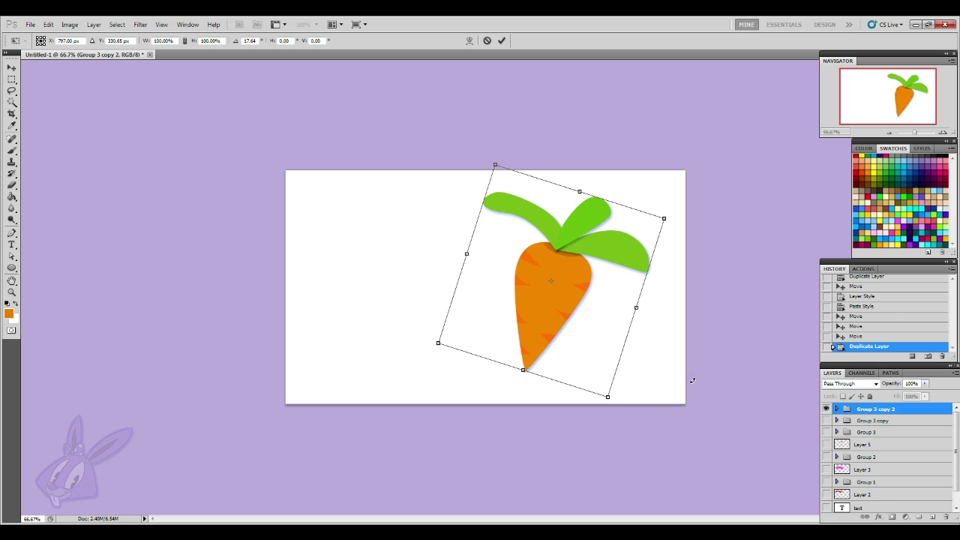
left_click_drag(608, 397, 581, 343)
left_click_drag(542, 298, 596, 318)
left_click(11, 82)
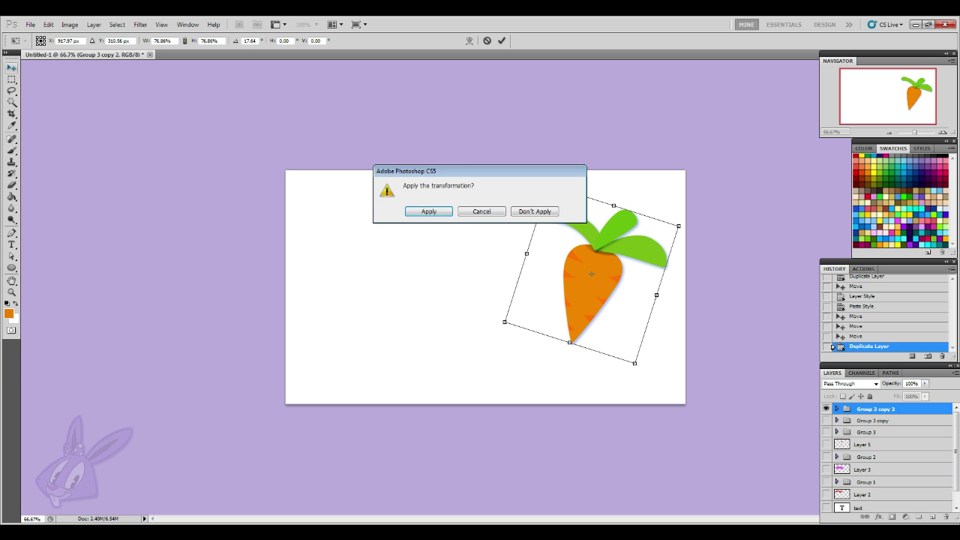
key("Return")
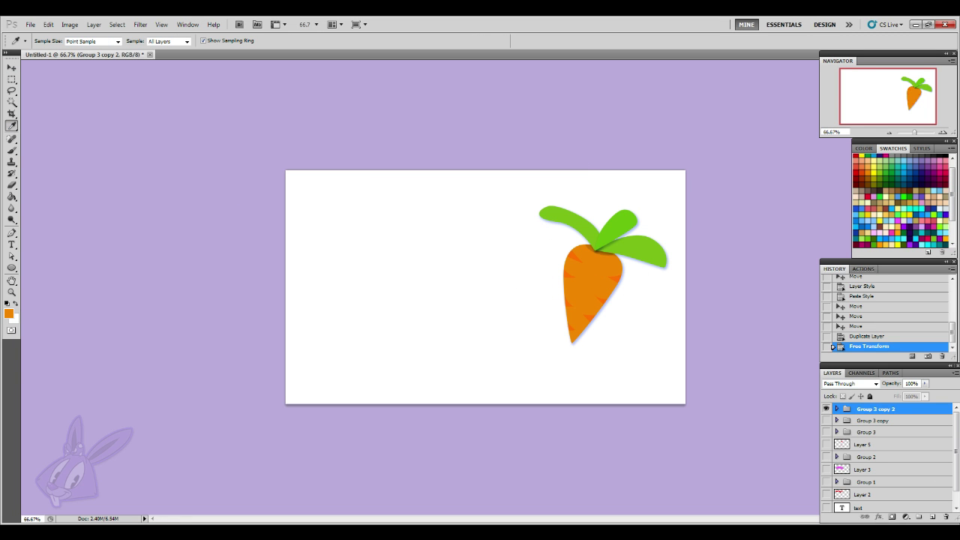
- Add a new layer directly beneath the tilted carrot group and set a slightly larger brush for painting on it
left_click(933, 517)
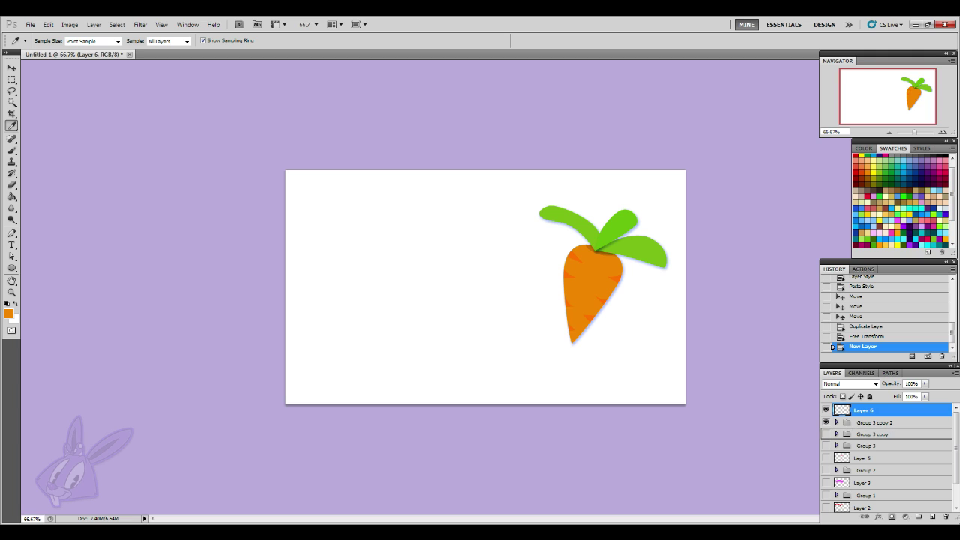
left_click_drag(916, 409, 916, 433)
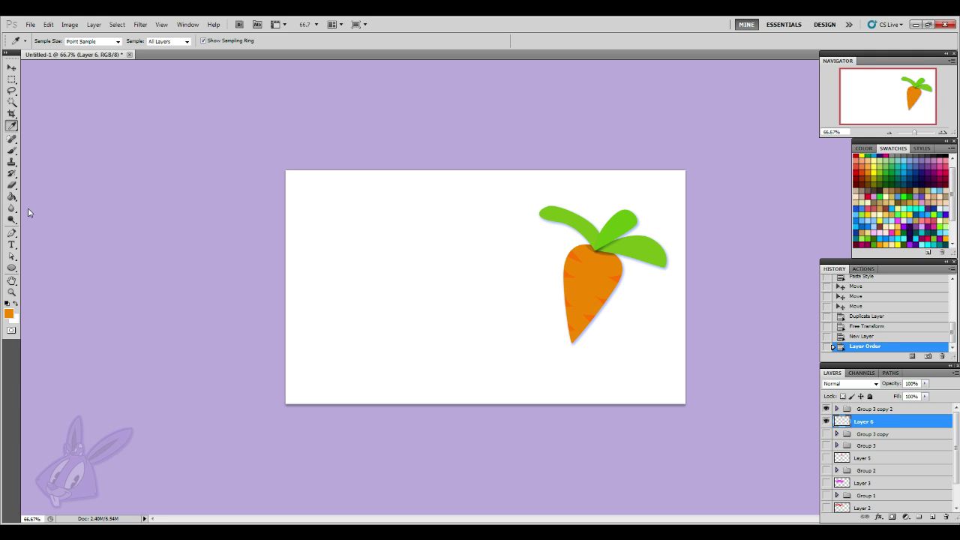
left_click(11, 150)
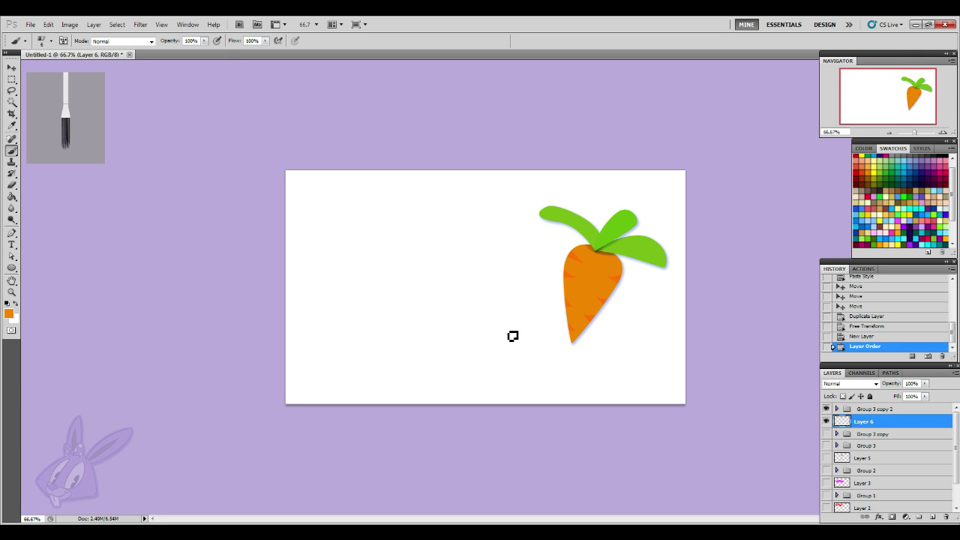
left_click(51, 41)
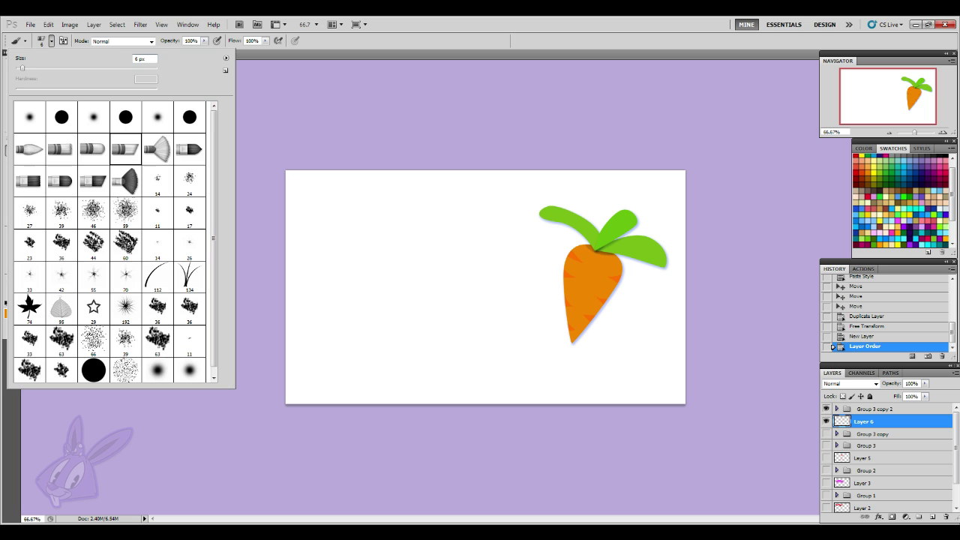
key("Return")
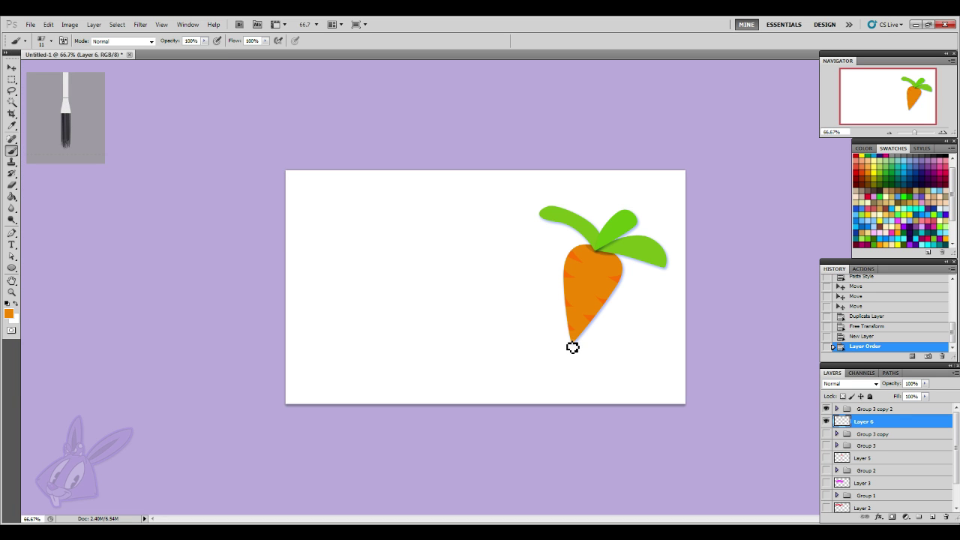
- Paint a wavy orange line leftward from the tilted carrot's tip and nudge it down slightly
left_click_drag(575, 348, 350, 339)
key("ctrl+z")
mouse_move(576, 344)
left_mouse_down()
mouse_move(504, 351)
mouse_move(413, 335)
mouse_move(351, 344)
left_mouse_up()
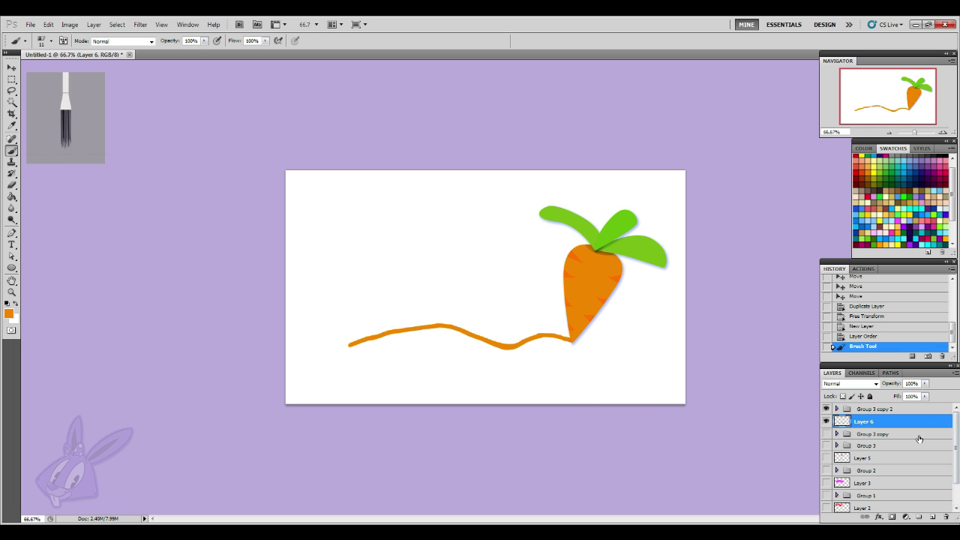
left_click(12, 68)
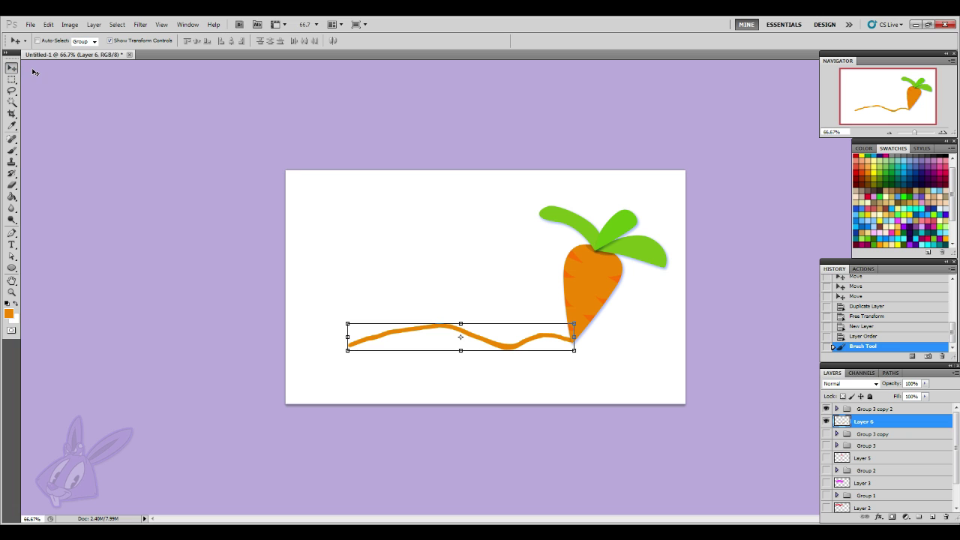
key("Down")
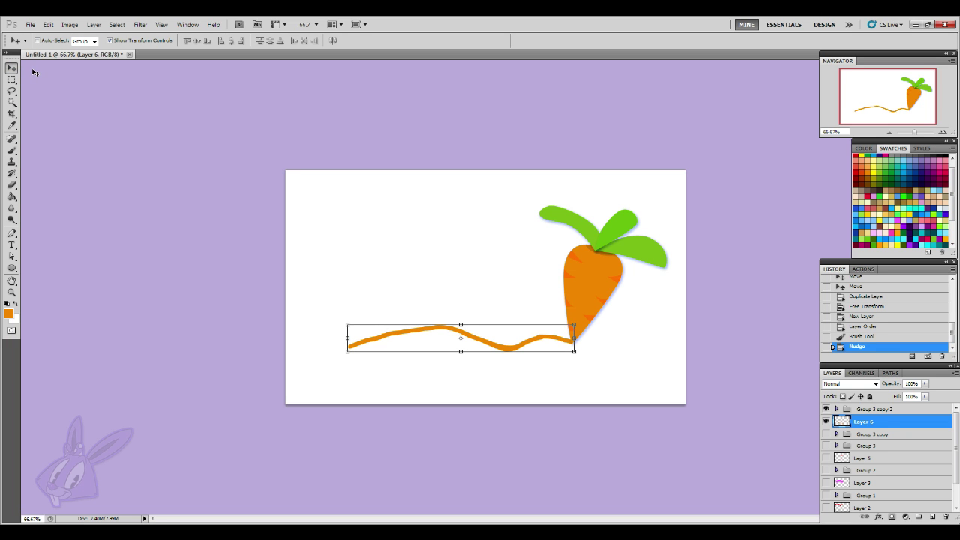
- Choose a purple swatch as the brush colour, try a letter s on the wavy line's layer, and undo it
left_click(12, 149)
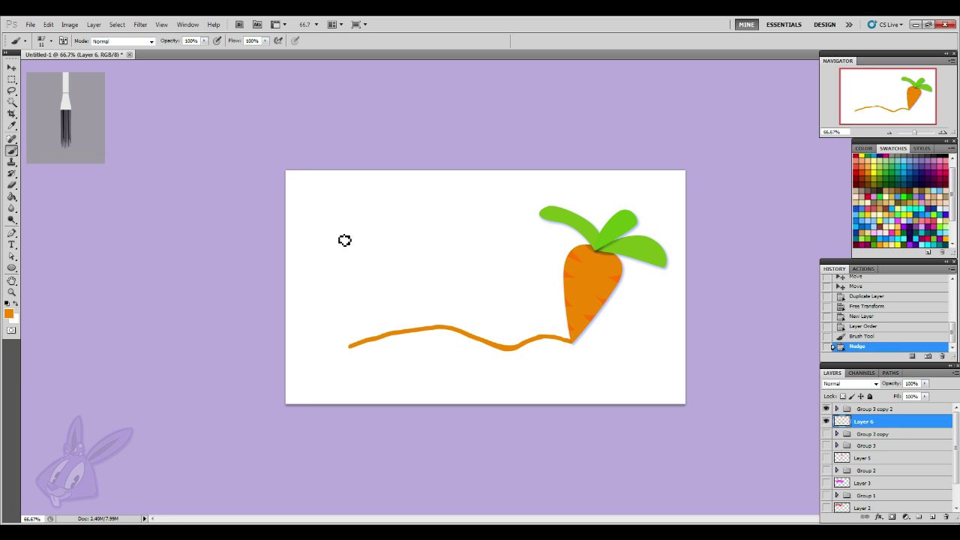
scroll(928, 224, "down", 3)
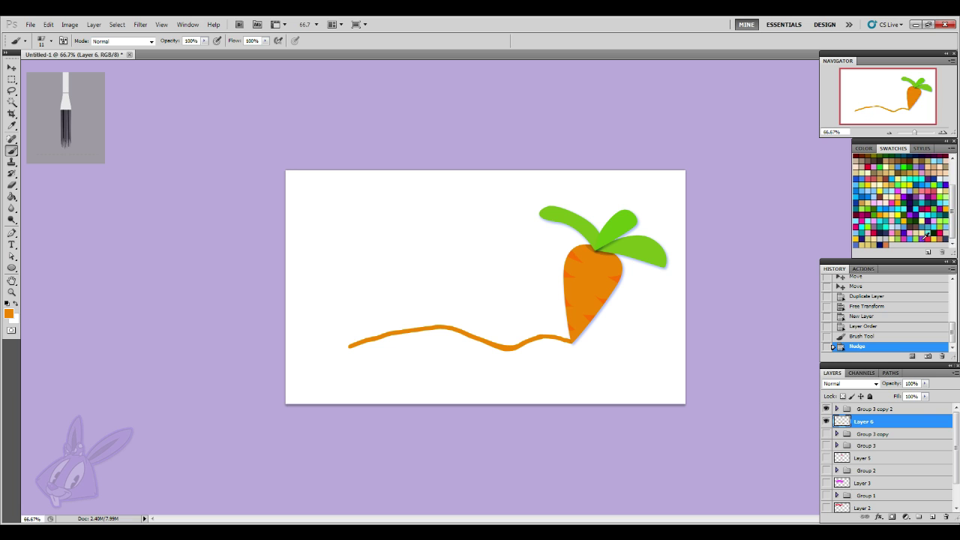
mouse_move(395, 238)
left_mouse_down()
mouse_move(356, 250)
mouse_move(389, 263)
mouse_move(346, 284)
left_mouse_up()
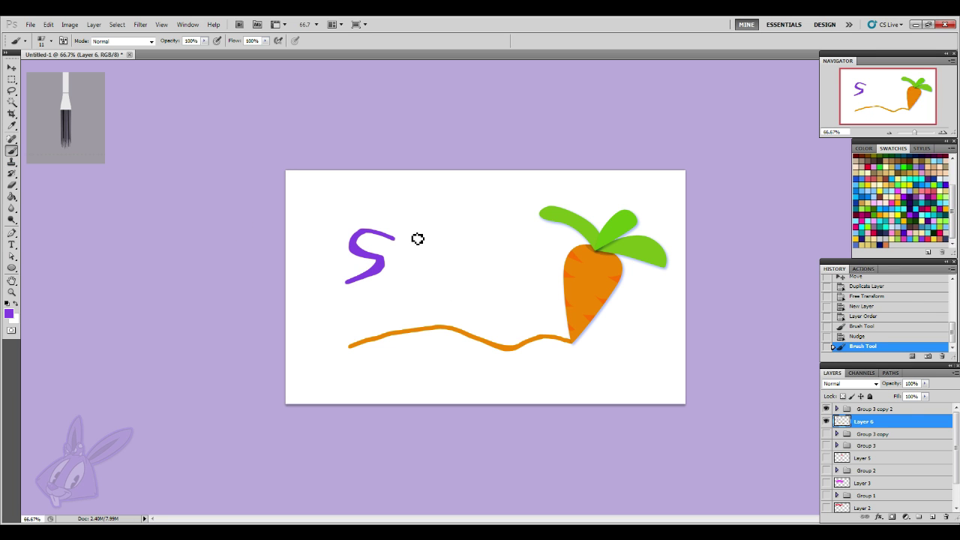
key("ctrl+z")
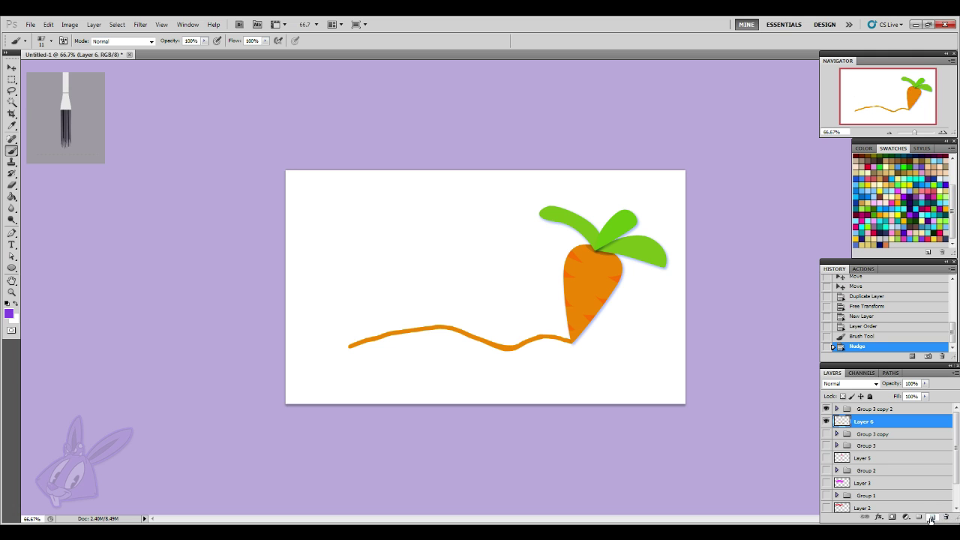
- Hand-letter the word "slate" in purple above the wavy line on a new layer, redoing the final e
left_click(930, 518)
mouse_move(362, 284)
left_mouse_down()
mouse_move(348, 306)
mouse_move(369, 324)
mouse_move(344, 328)
left_mouse_up()
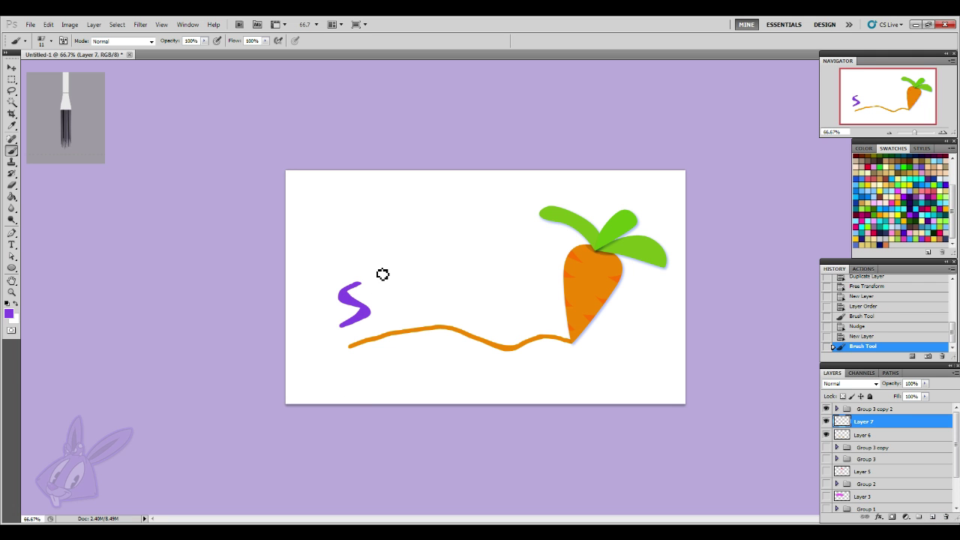
mouse_move(379, 268)
left_mouse_down()
mouse_move(388, 319)
mouse_move(411, 315)
mouse_move(403, 297)
mouse_move(412, 292)
mouse_move(448, 300)
left_mouse_up()
mouse_move(453, 259)
left_mouse_down()
mouse_move(454, 304)
mouse_move(471, 290)
mouse_move(450, 285)
mouse_move(500, 270)
mouse_move(488, 291)
left_mouse_up()
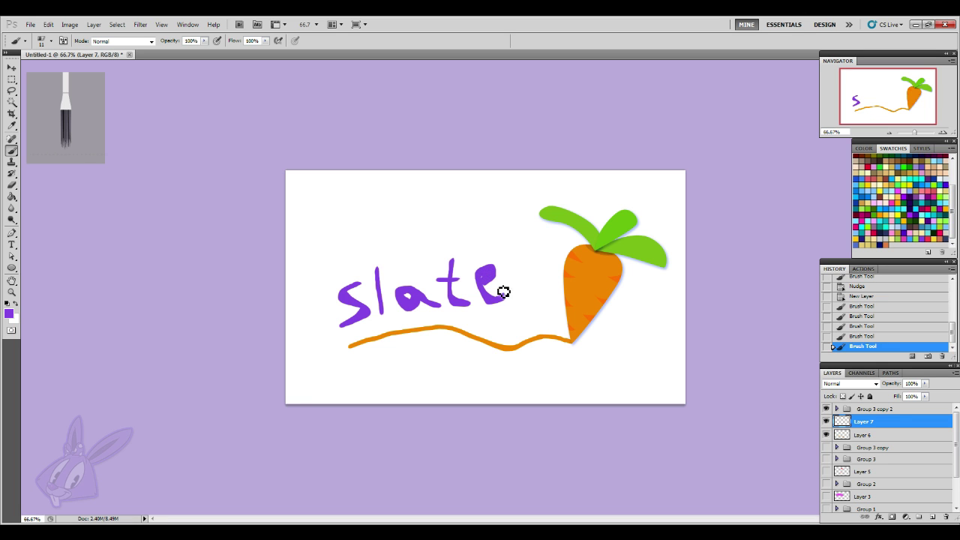
key("ctrl+z")
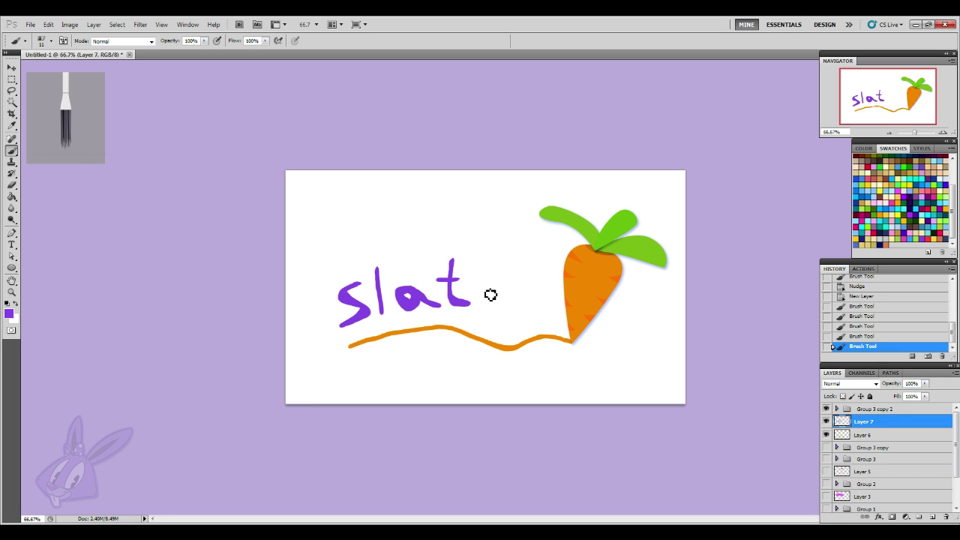
mouse_move(505, 290)
left_mouse_down()
mouse_move(485, 278)
mouse_move(482, 289)
mouse_move(503, 307)
mouse_move(546, 309)
mouse_move(507, 274)
mouse_move(490, 278)
mouse_move(493, 300)
mouse_move(519, 308)
mouse_move(498, 306)
mouse_move(485, 282)
mouse_move(505, 272)
mouse_move(488, 291)
left_mouse_up()
key("ctrl+alt+z")
key("ctrl+alt+z")
key("ctrl+alt+z")
key("ctrl+alt+z")
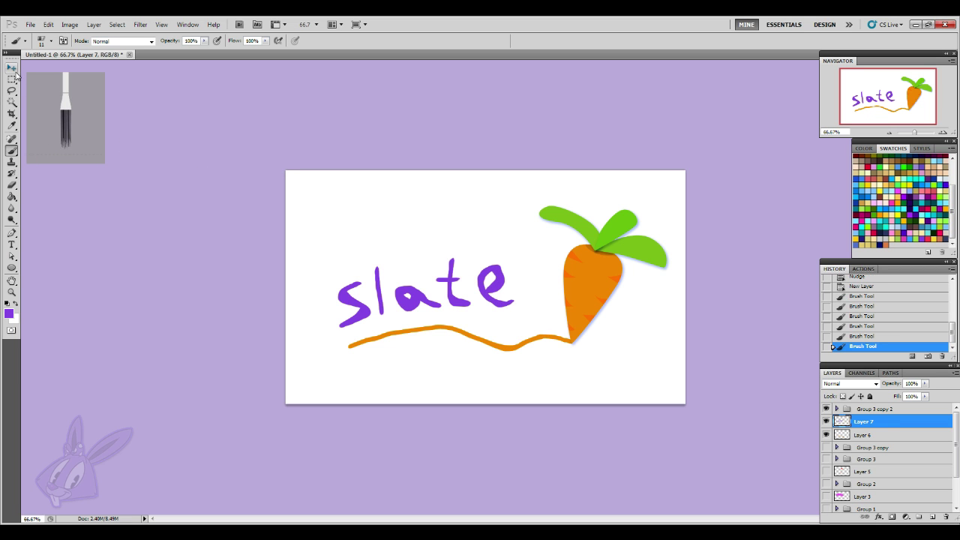
- Move the "slate" lettering right toward the carrot, rotate it 6.77° clockwise, and apply the transformation
left_click(12, 67)
left_click_drag(495, 293, 519, 293)
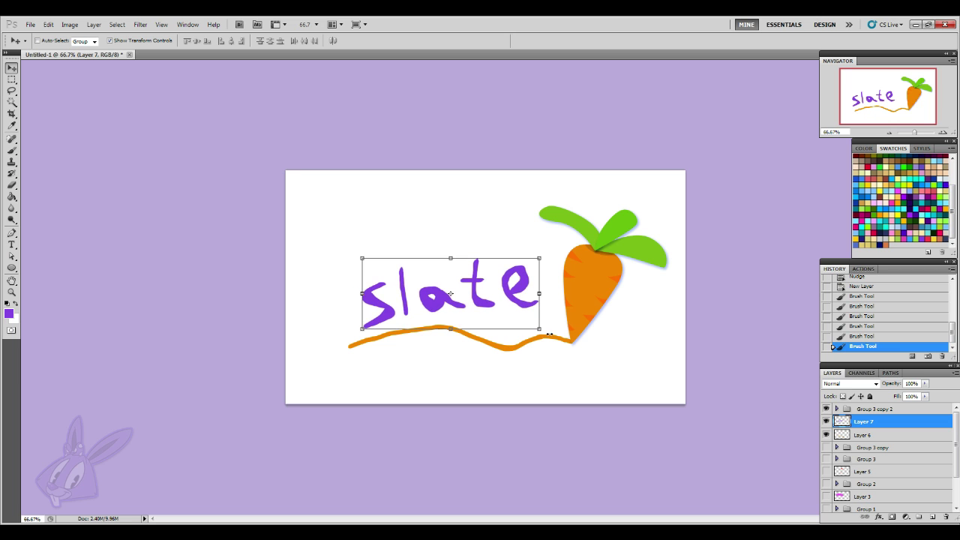
left_click_drag(545, 335, 520, 314)
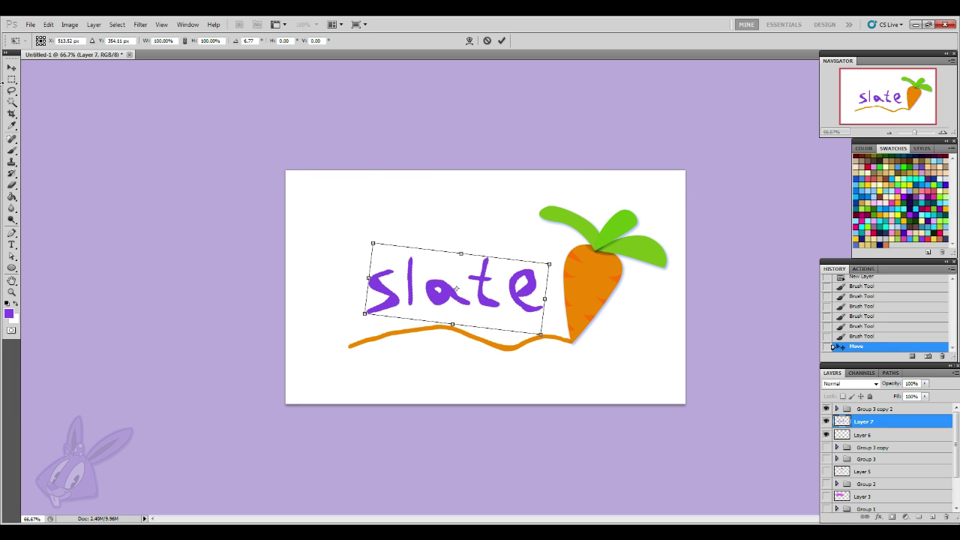
left_click(12, 67)
left_click(433, 213)
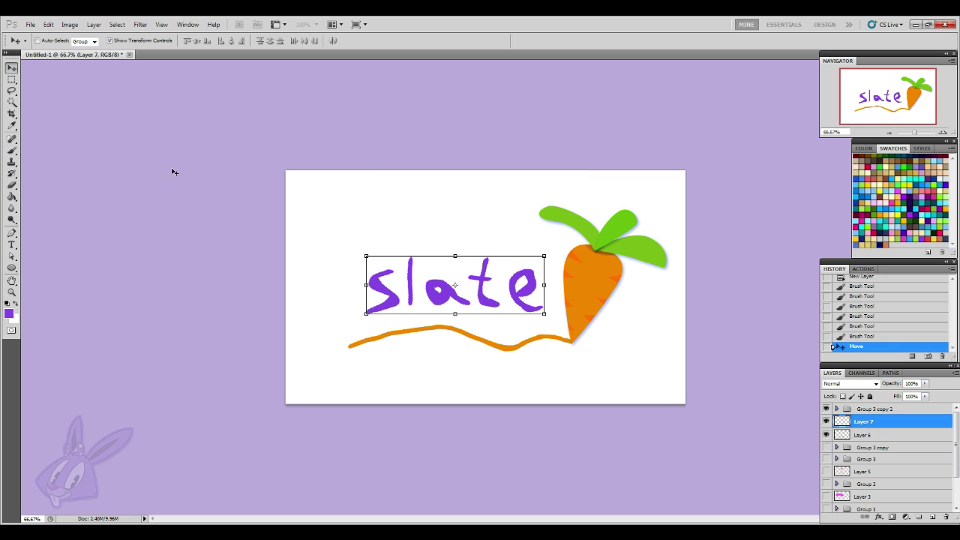
- Copy the layer style of the tilted carrot's body shape and collapse the carrot's group
left_click(838, 409)
right_click(920, 507)
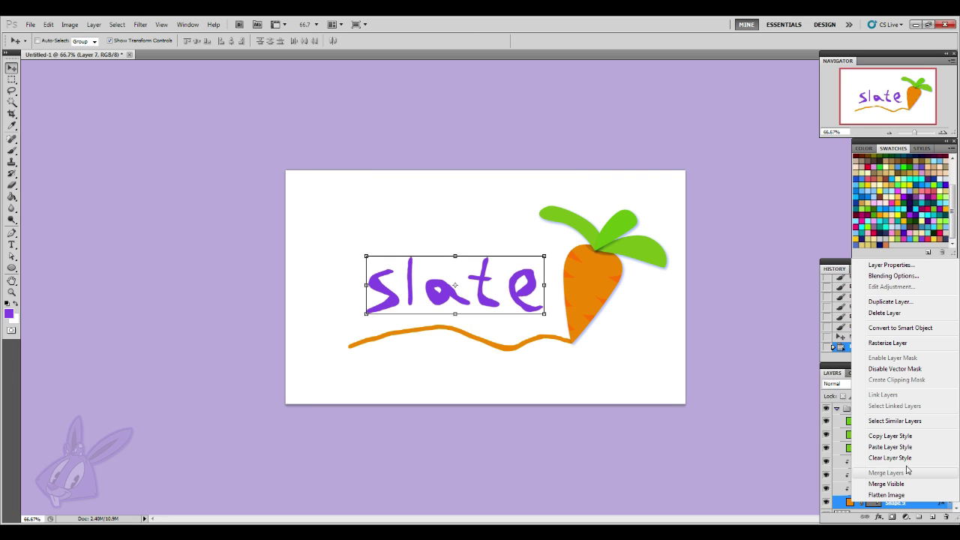
left_click(837, 412)
left_click(837, 409)
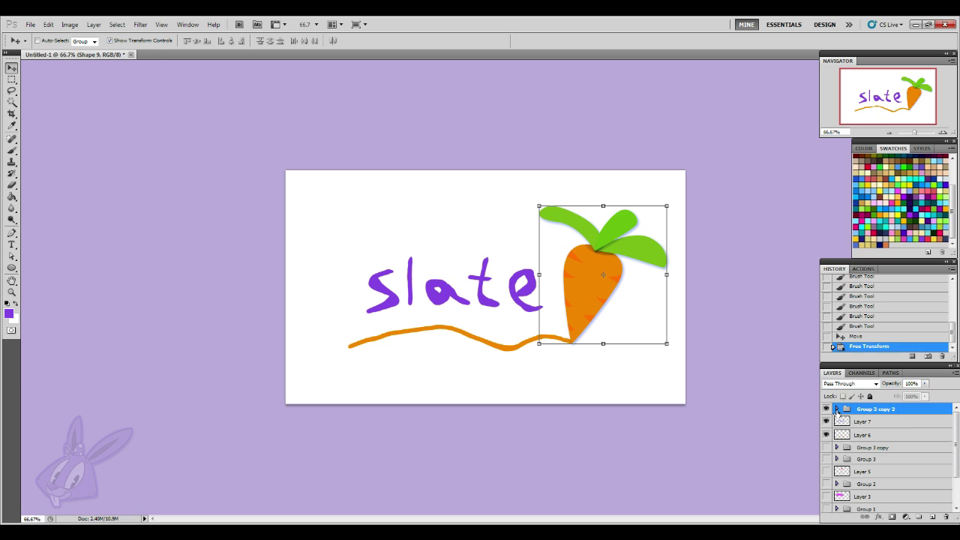
- Paste the copied layer style onto both the "slate" lettering and wavy line layers, and collapse their effect lists
left_click(877, 424)
left_click(883, 439, "shift")
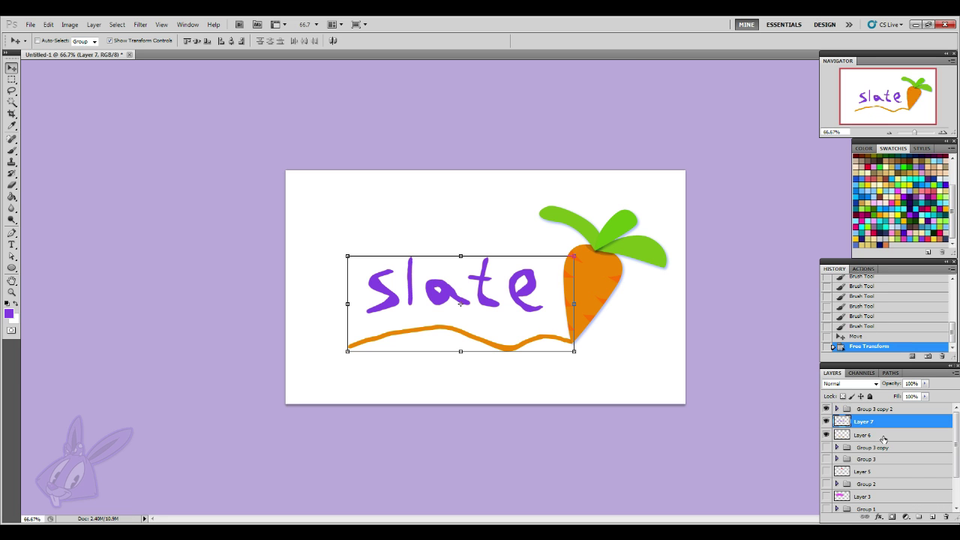
right_click(883, 439)
left_click(899, 380)
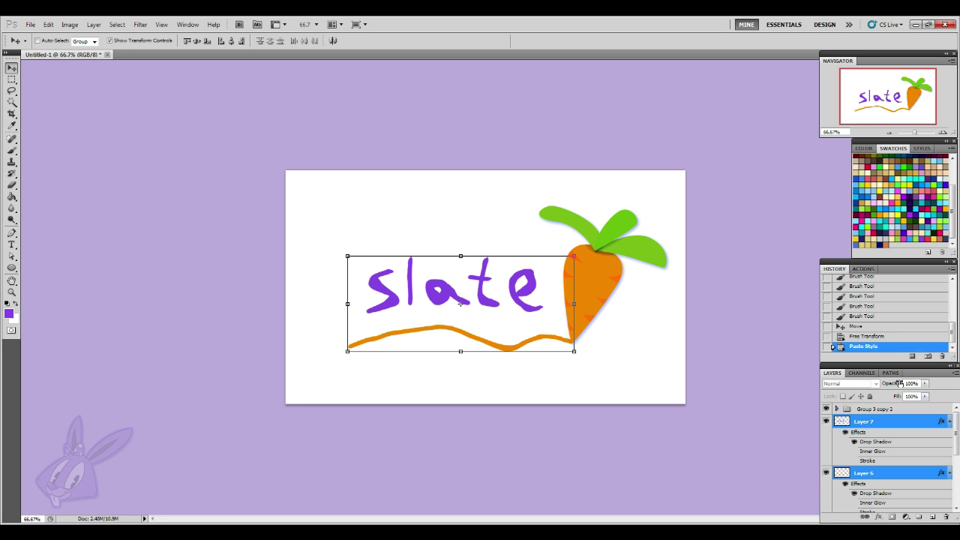
left_click(949, 426)
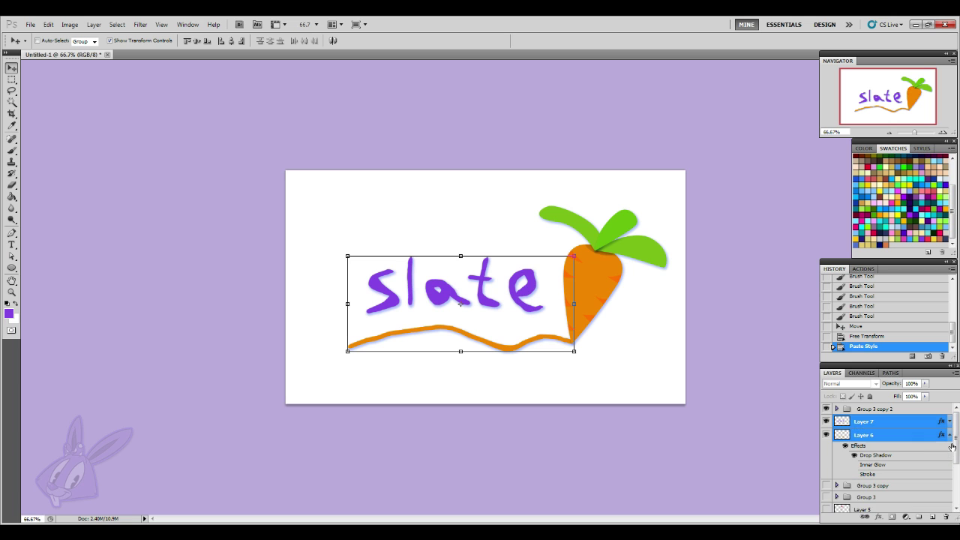
left_click(950, 435)
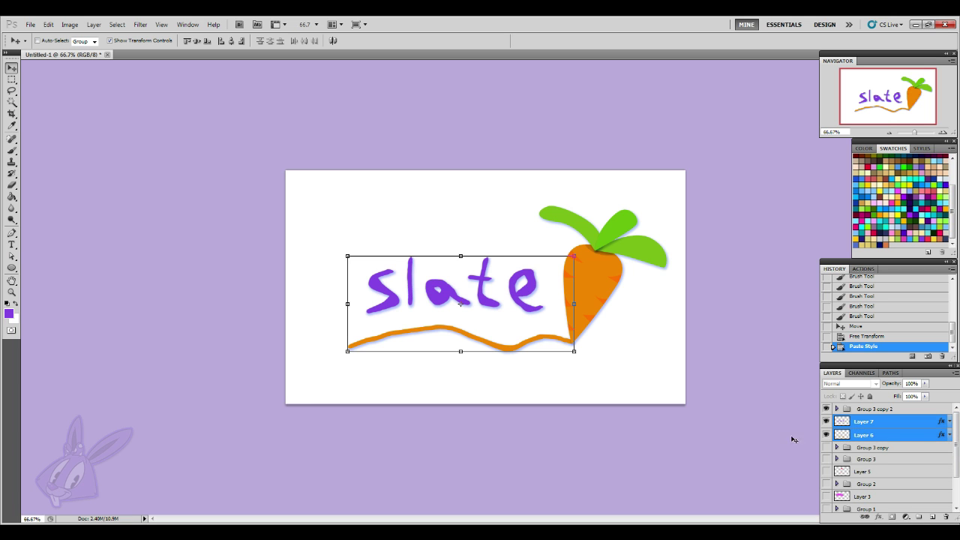
- Nudge the wavy line layer horizontally to fine-tune where its end meets the tilted carrot's tip
left_click(12, 150)
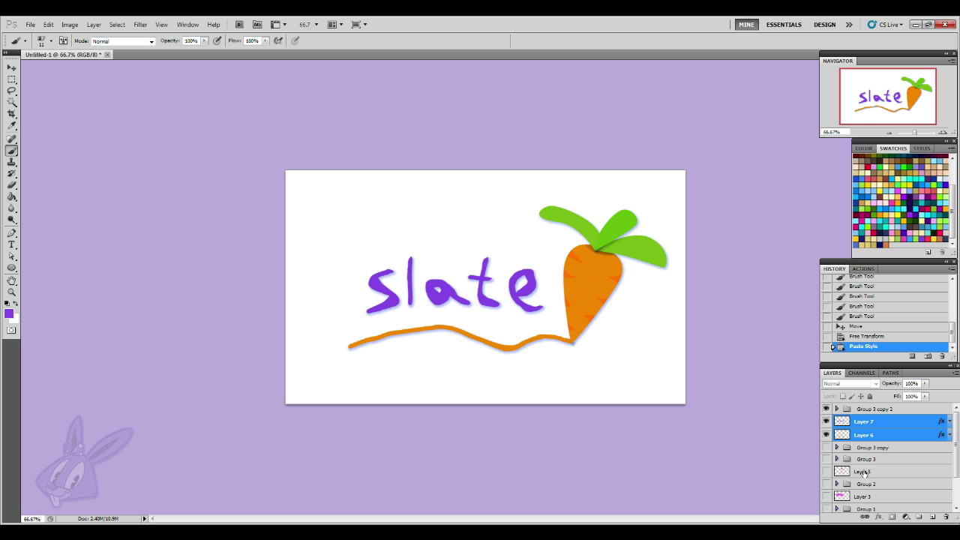
left_click(876, 435)
left_click(11, 67)
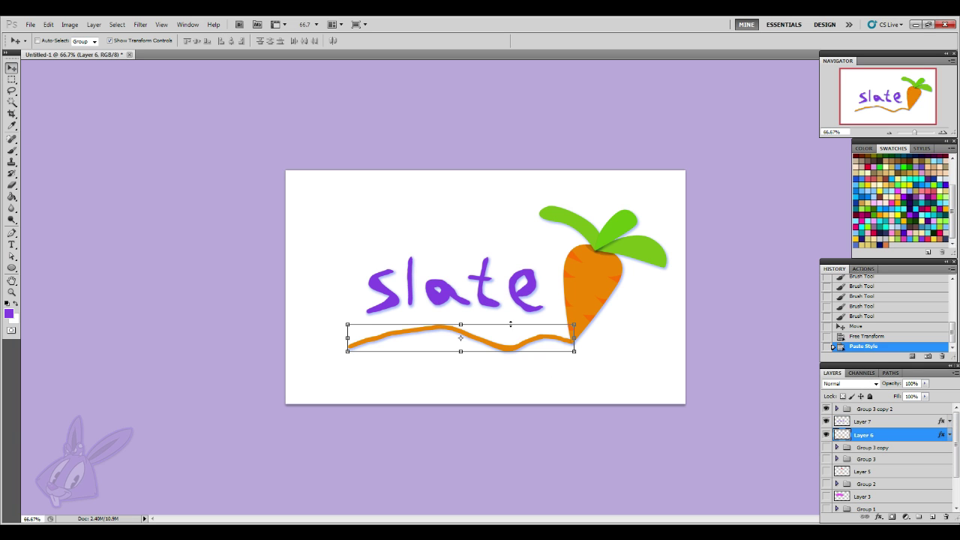
key("Left")
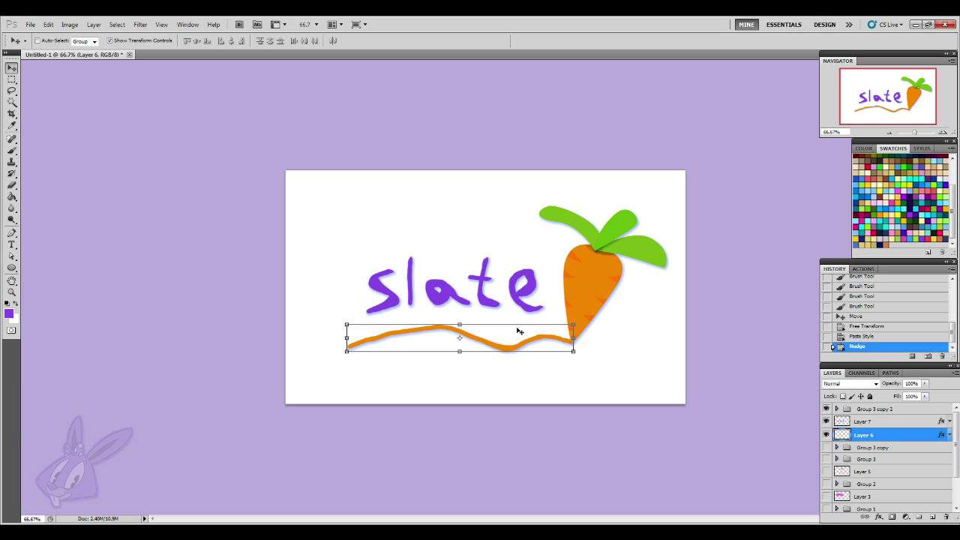
key("Right")
key("Right")
key("Right")
key("Right")
left_click(12, 150)
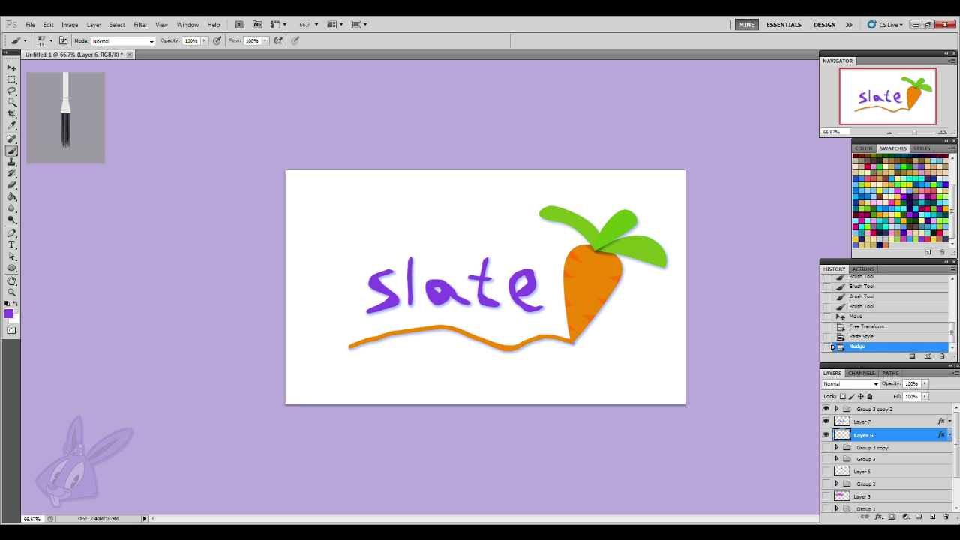
key("alt+Tab")
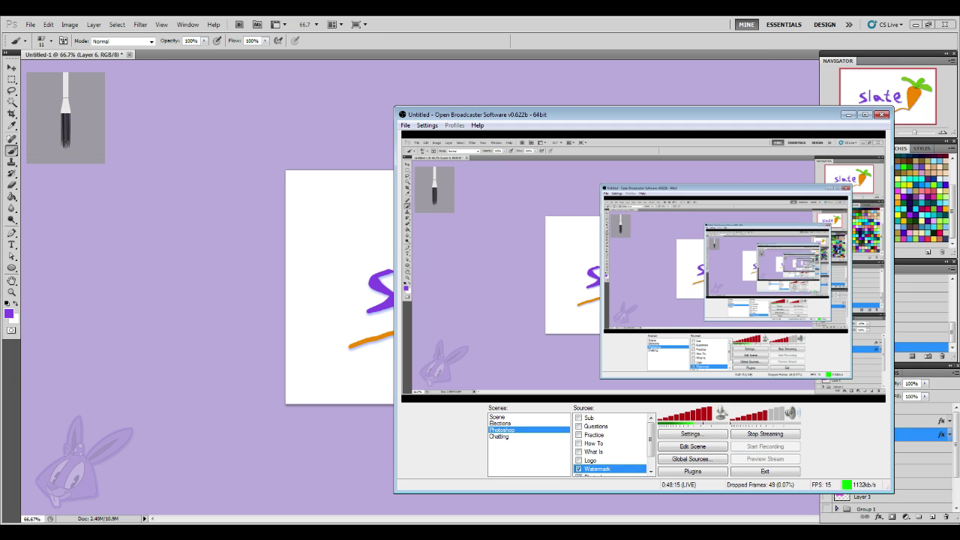
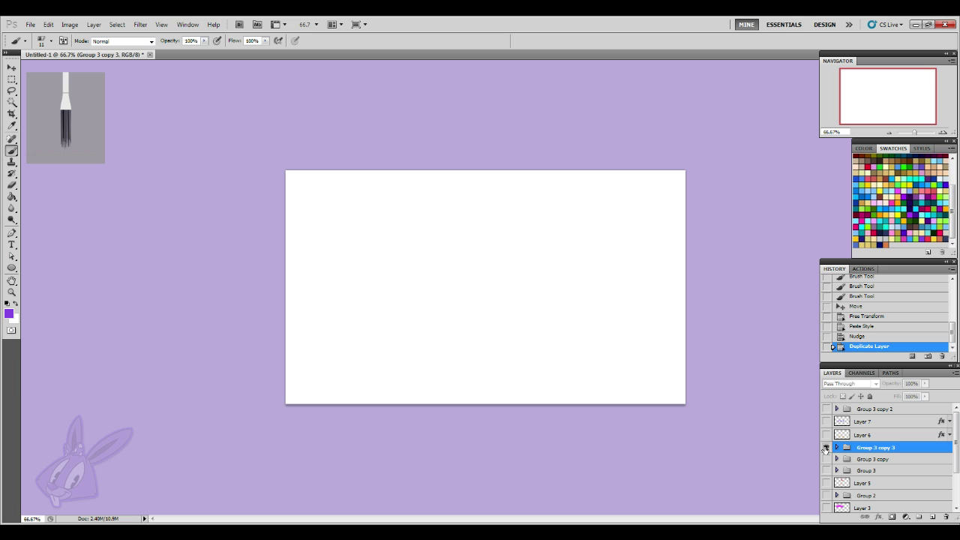
- Expand the duplicated upright carrot's group and recolor the carrot body shape pale yellow, #ffdb6e
left_click(837, 448)
scroll(827, 465, "down", 2)
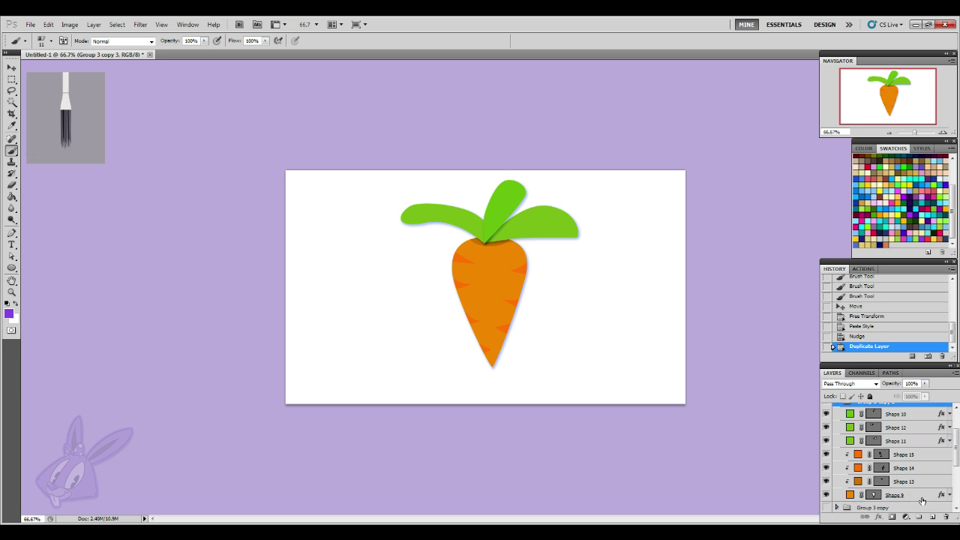
double_click(848, 494)
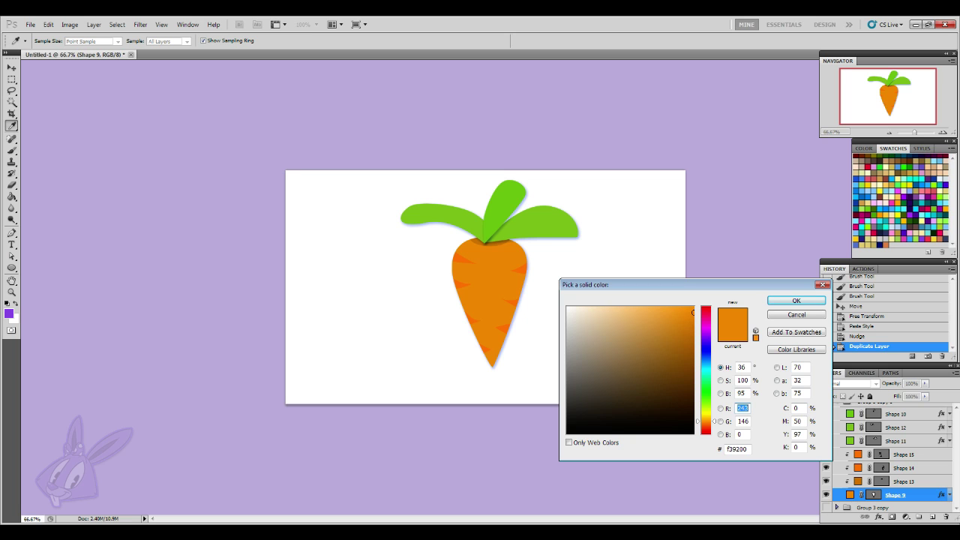
left_click(706, 413)
left_click_drag(705, 413, 706, 420)
left_click(607, 307)
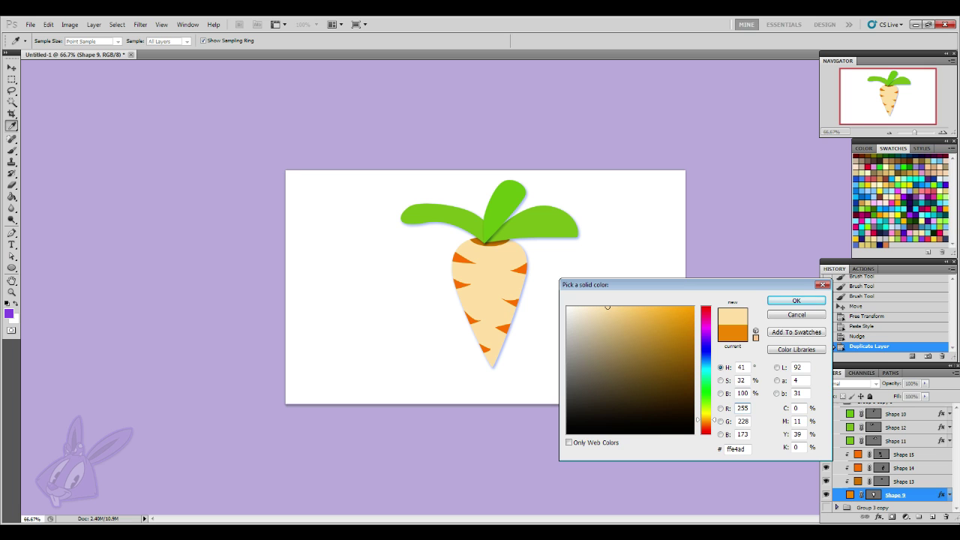
left_click_drag(705, 420, 705, 418)
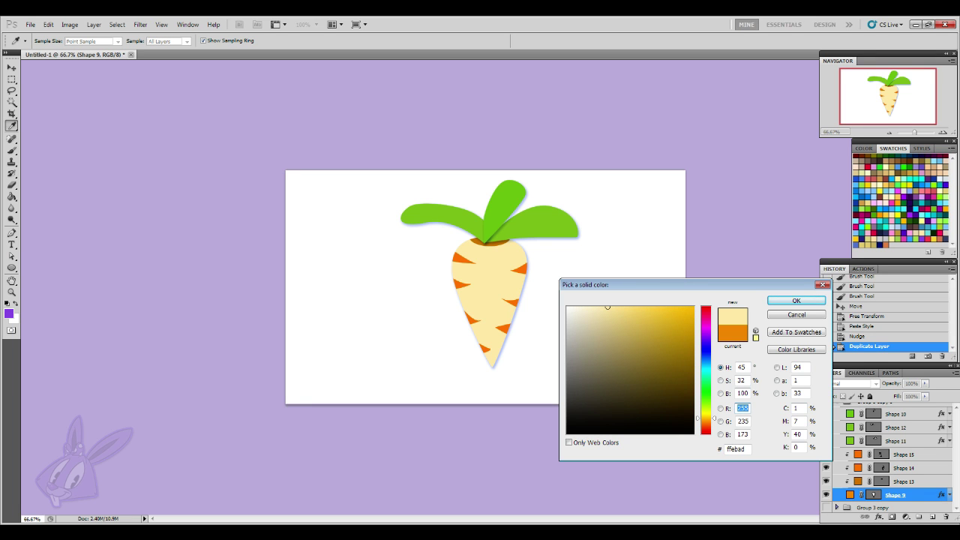
mouse_move(607, 307)
left_mouse_down()
mouse_move(652, 307)
mouse_move(639, 307)
left_mouse_up()
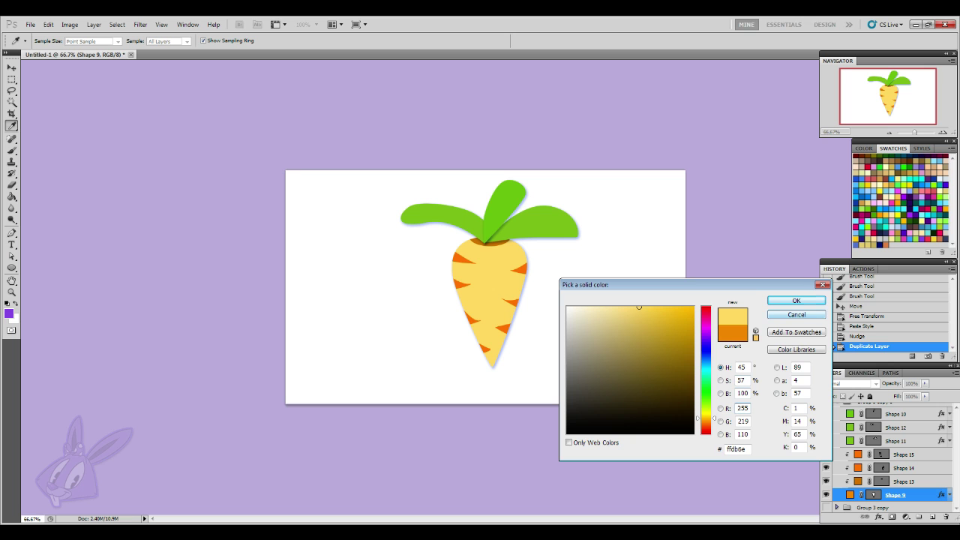
left_click(796, 300)
key("b")
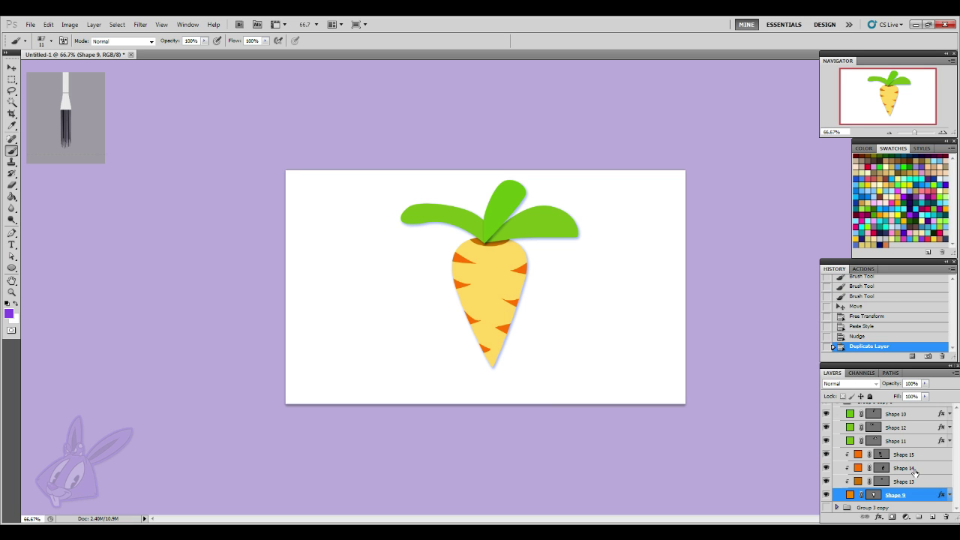
- Recolor the brown shadow shape beneath the leaves a golden yellow slightly more saturated than the carrot body
left_click(901, 492)
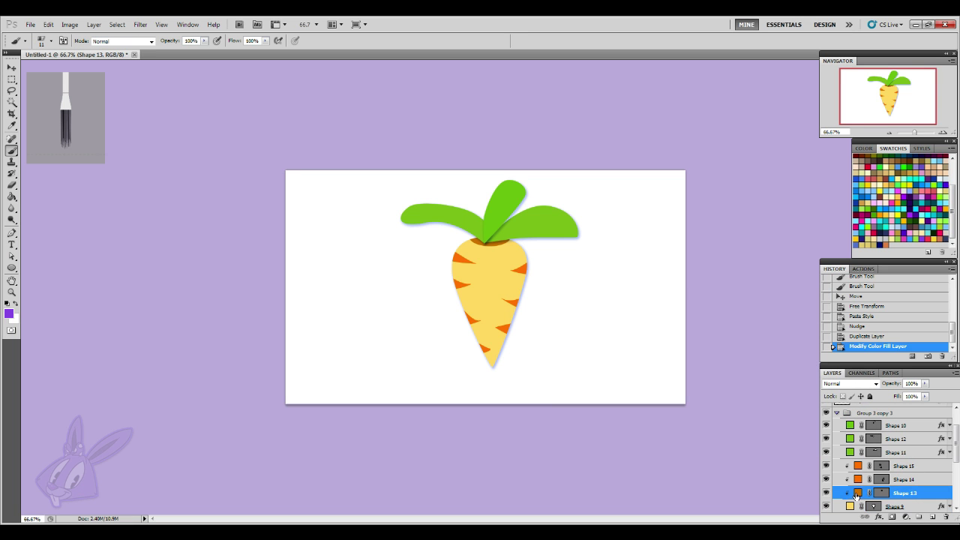
double_click(857, 495)
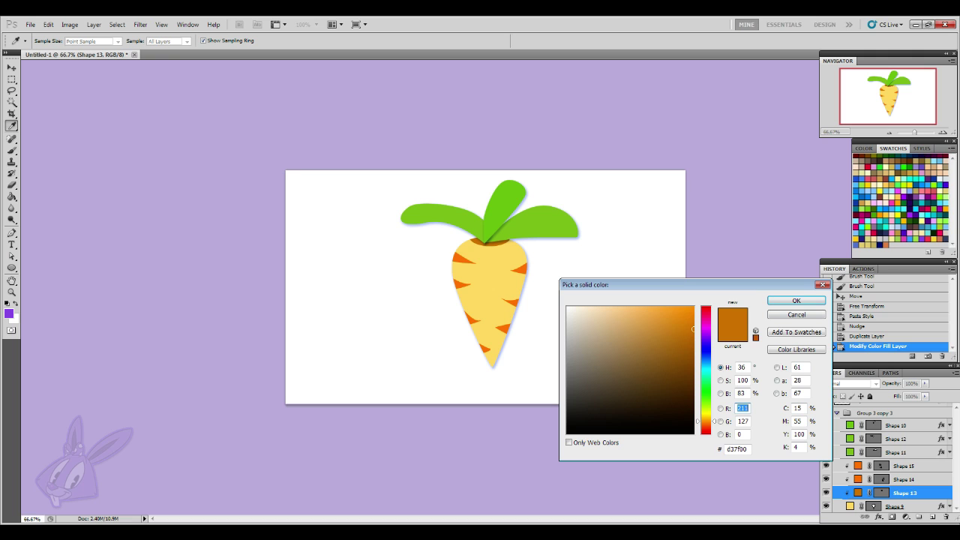
left_click(495, 278)
left_click(489, 242)
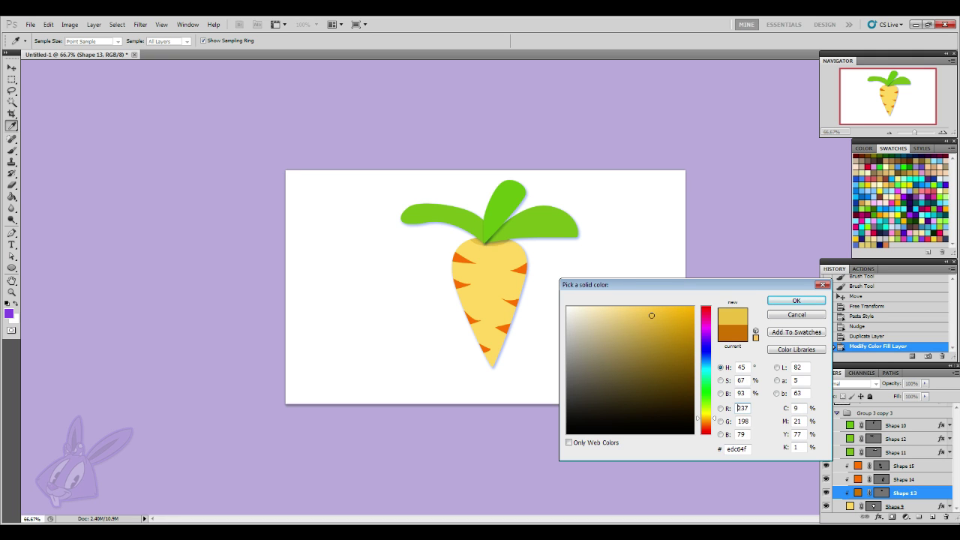
left_click(662, 307)
left_click(796, 301)
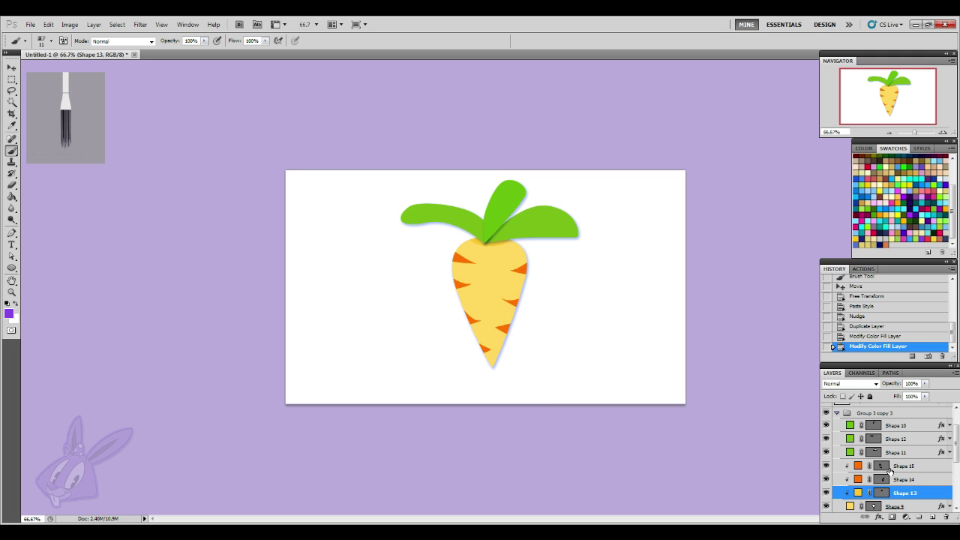
- Hide both orange stripe shapes and draw a small circle near the upper-left edge of the yellow carrot body
left_click(826, 479)
left_click(825, 466)
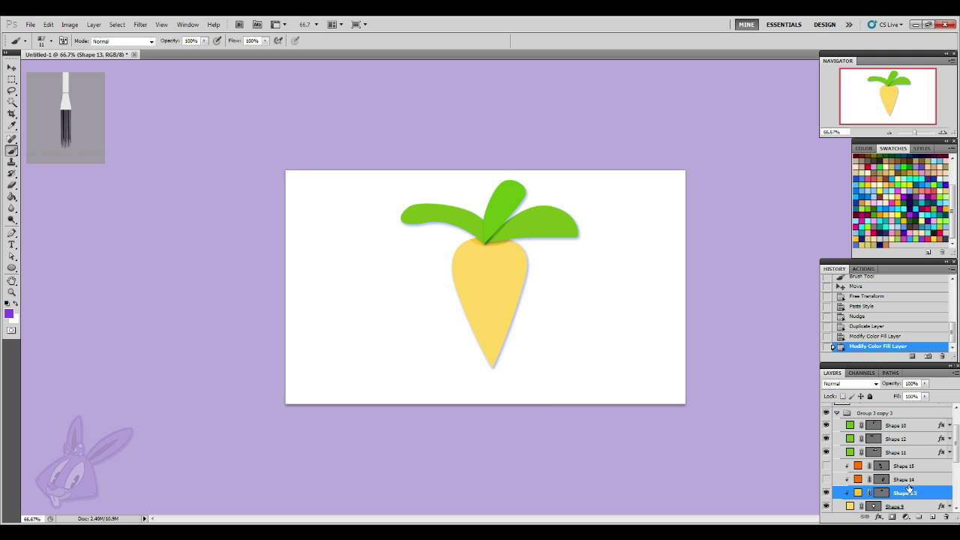
left_click(11, 268)
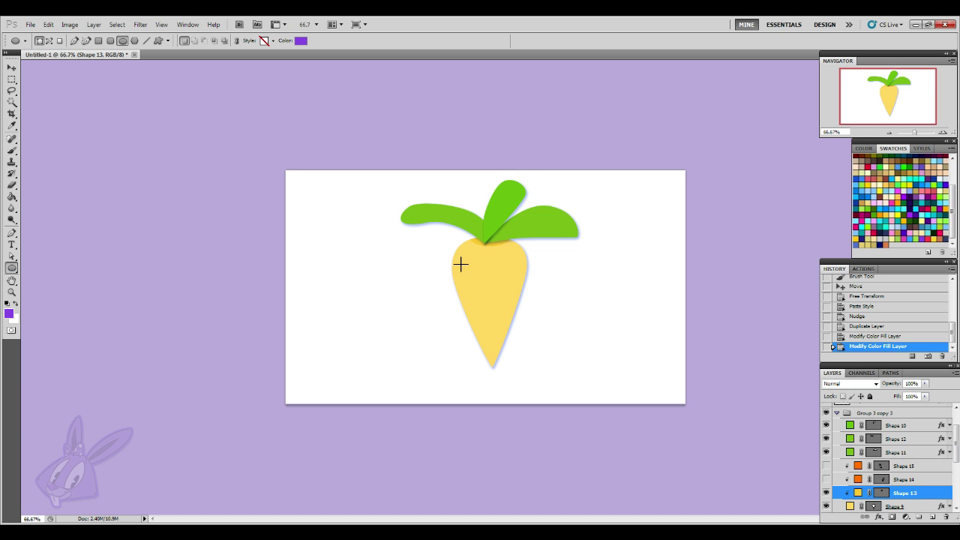
left_click_drag(456, 262, 473, 277)
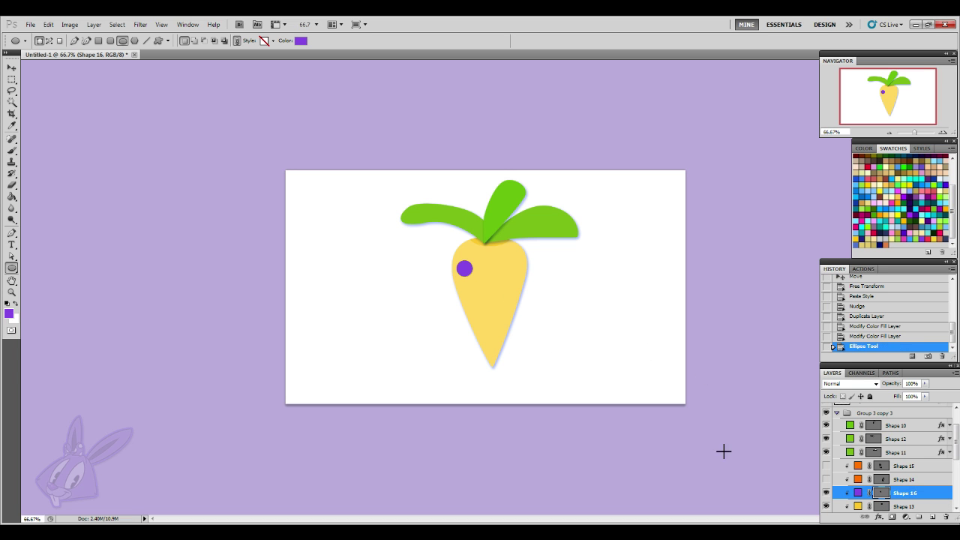
- Recolor the purple circle a dark mustard shade based on the carrot body's yellow
double_click(856, 494)
left_click(510, 290)
left_click(652, 339)
left_click(805, 303)
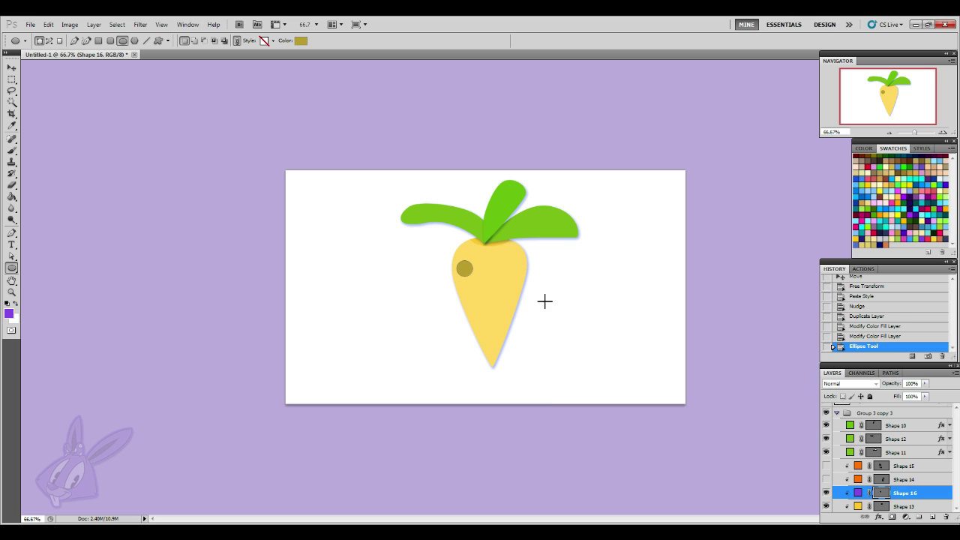
- Change the circle's fill color to golden yellow, #fccd3e
double_click(857, 494)
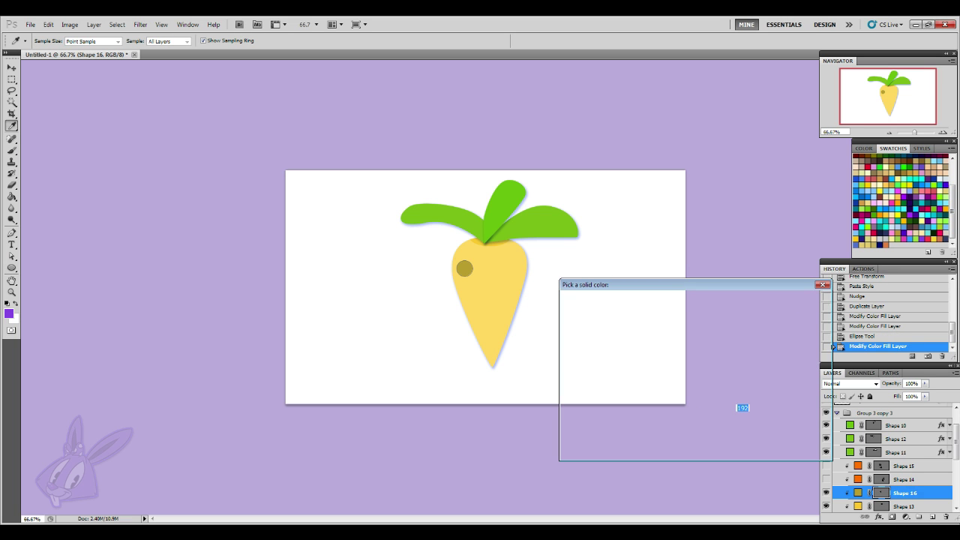
left_click(662, 308)
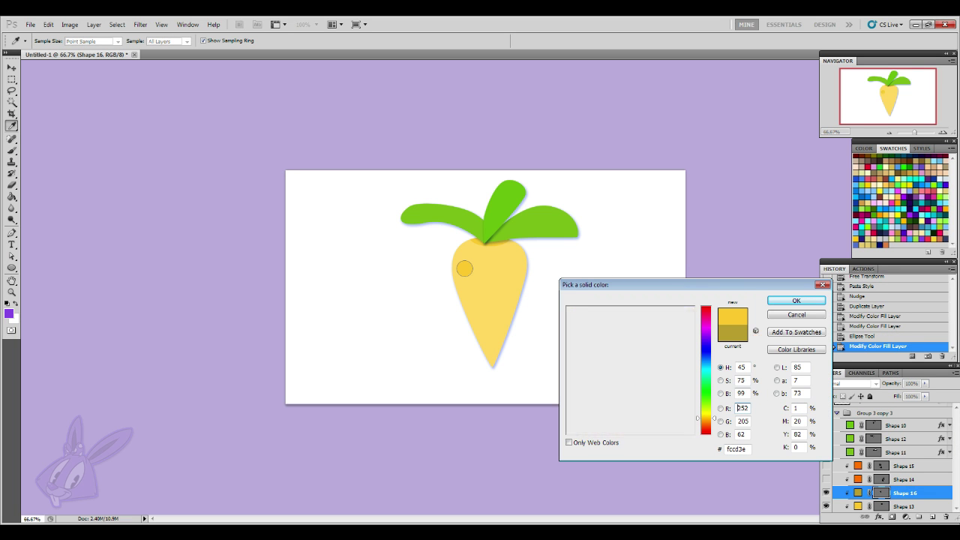
left_click(797, 301)
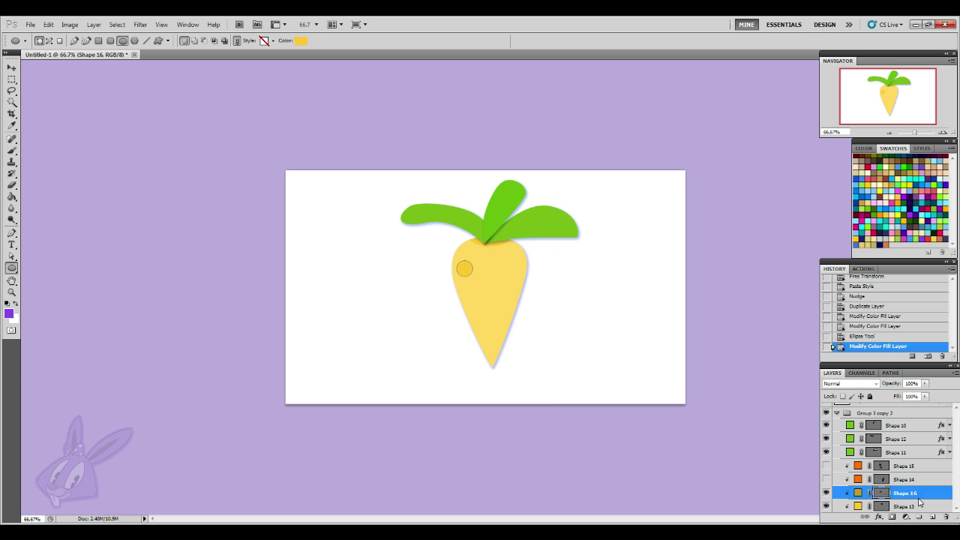
- Stretch the golden circle into an oval, about 132% in width and 112% in height, and apply the transformation
left_click(13, 69)
left_click_drag(474, 277, 480, 282)
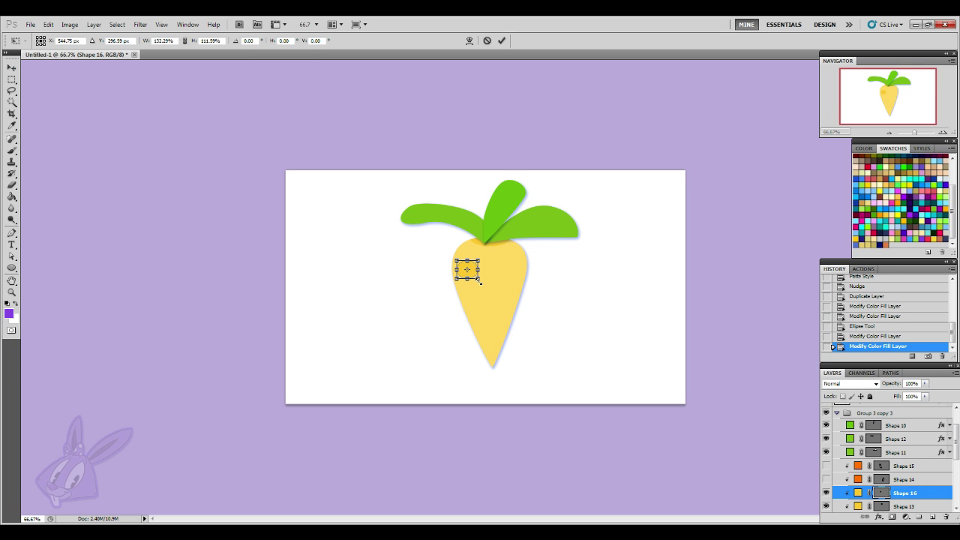
left_click(12, 69)
left_click(429, 211)
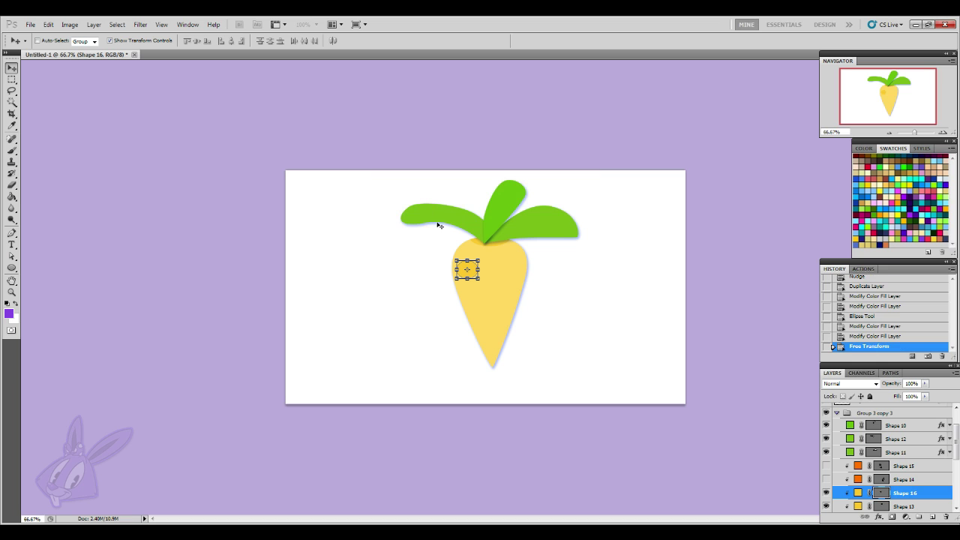
left_click(12, 150)
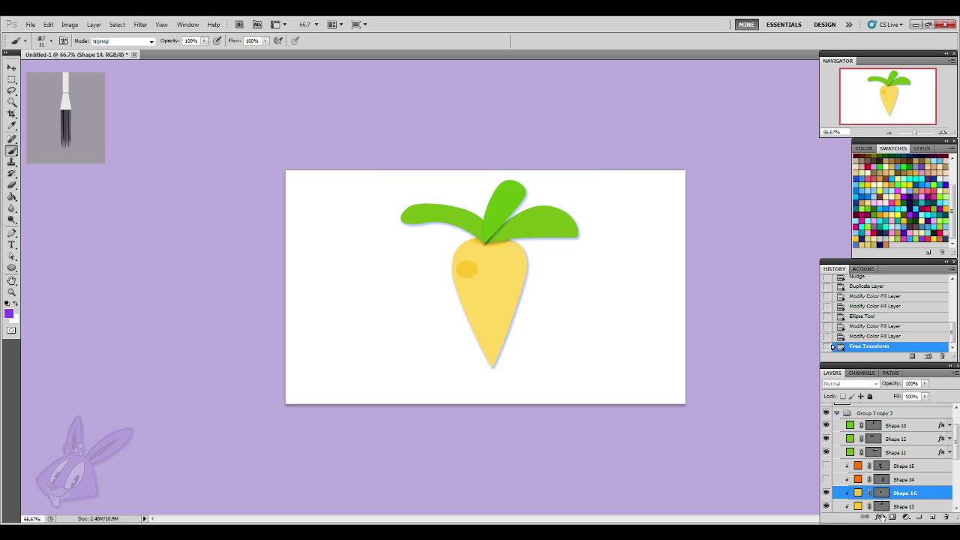
- Add an Inner Shadow with the Overlay blend mode to the golden oval, leaving Inner Glow disabled
left_click(879, 517)
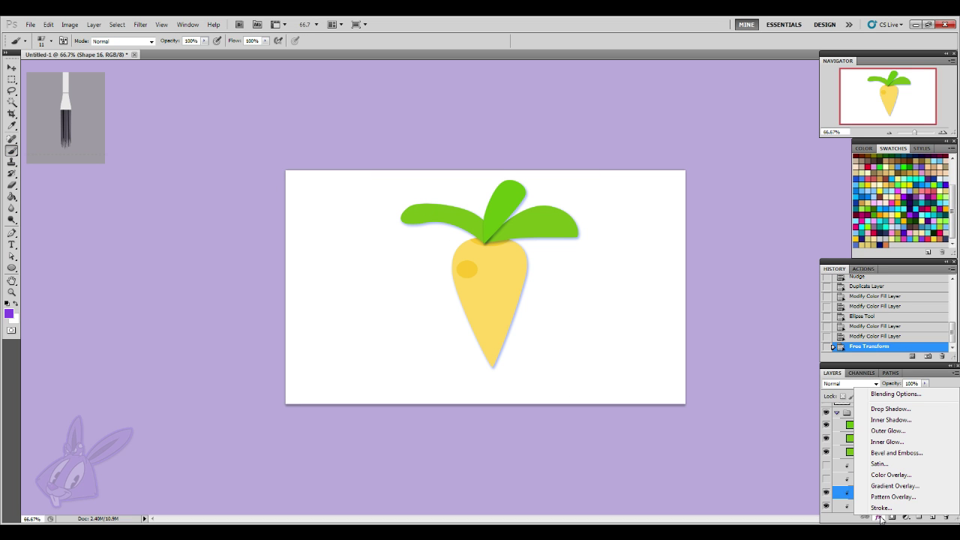
left_click(893, 442)
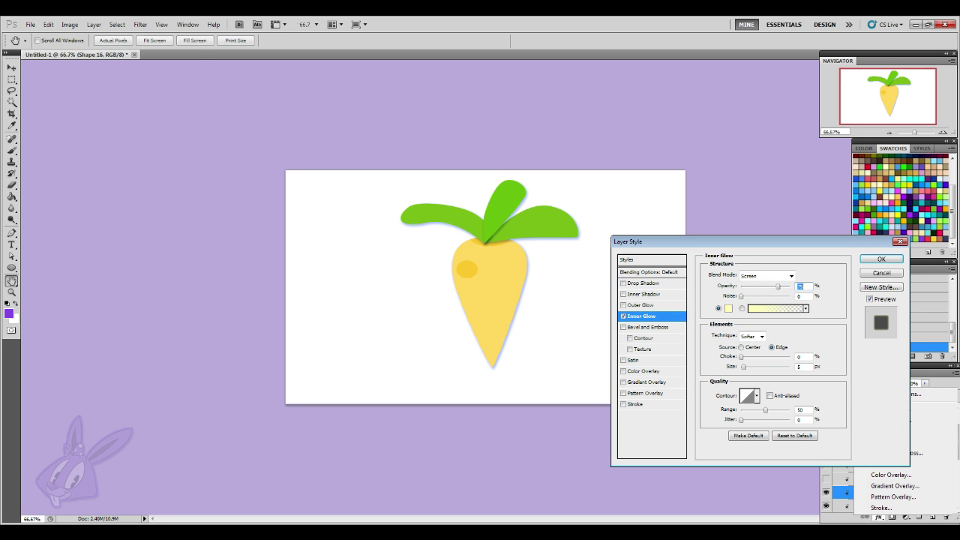
left_click(623, 317)
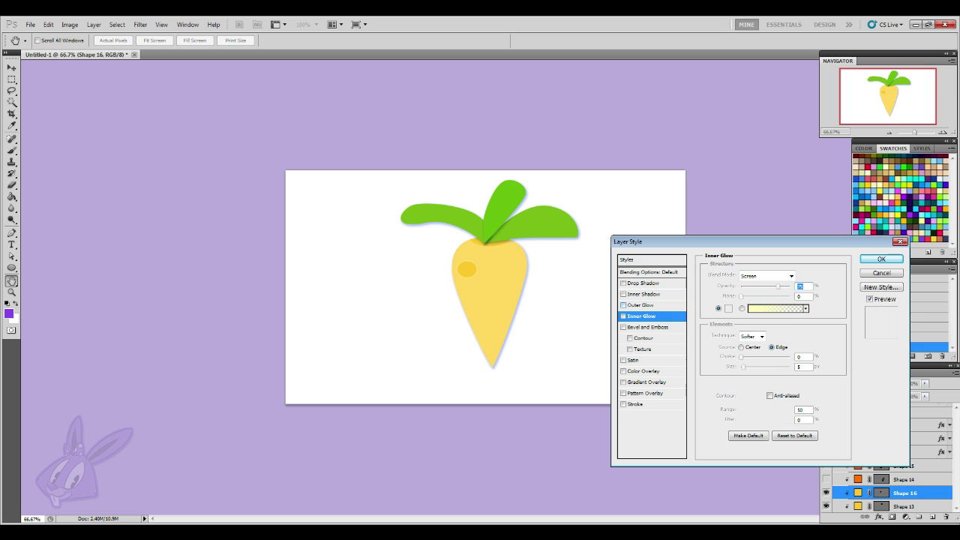
left_click(645, 295)
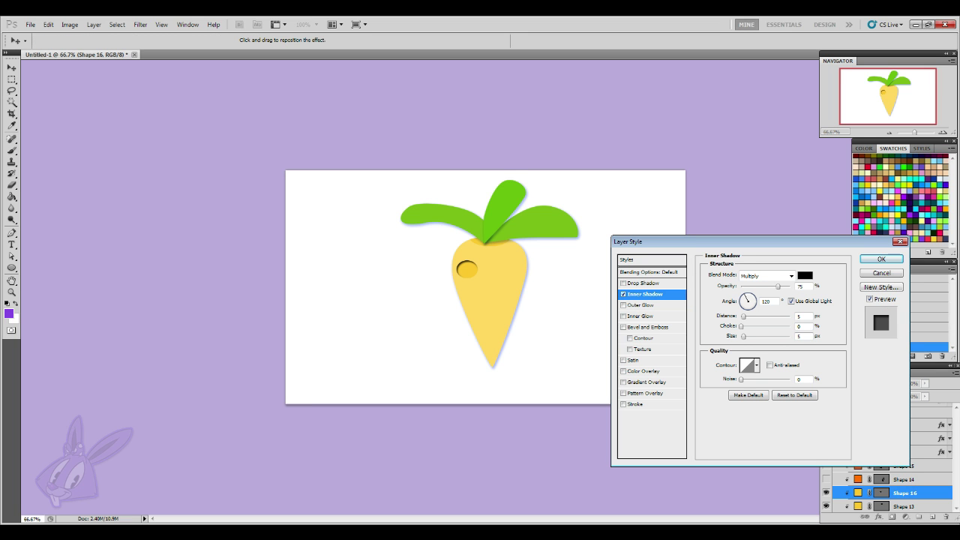
left_click(765, 275)
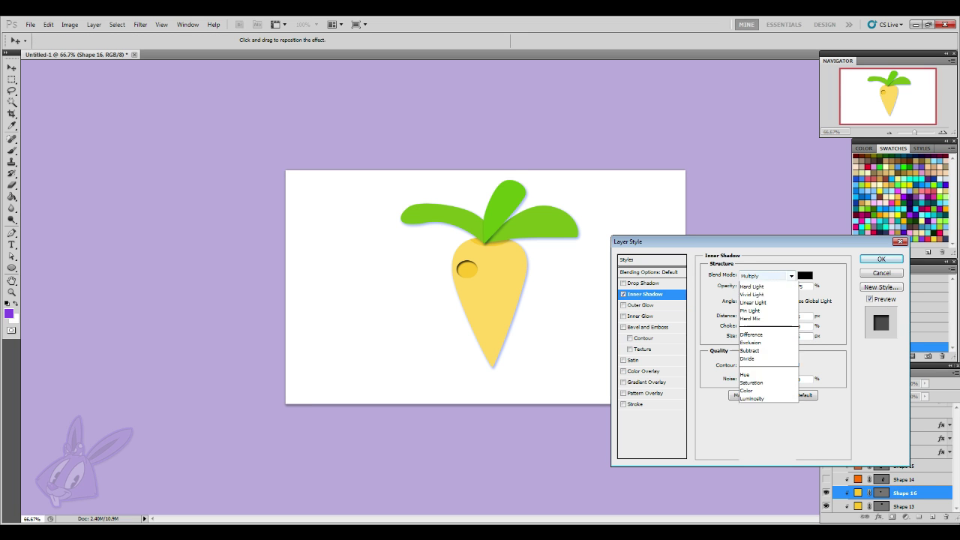
left_click(761, 406)
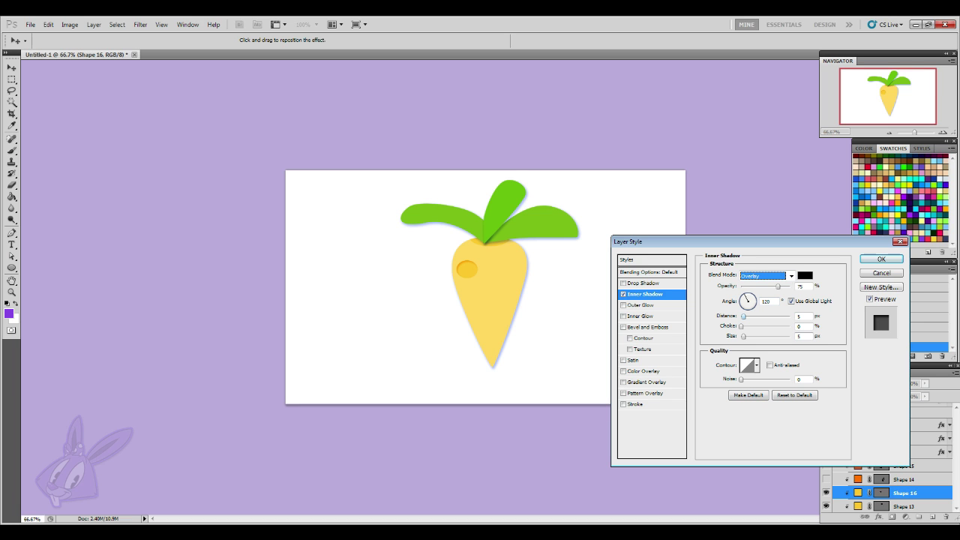
- Fine-tune the distance and size of the oval's inner shadow and apply the layer style
left_click_drag(744, 317, 745, 318)
left_click(745, 337)
type("8")
left_click(744, 316)
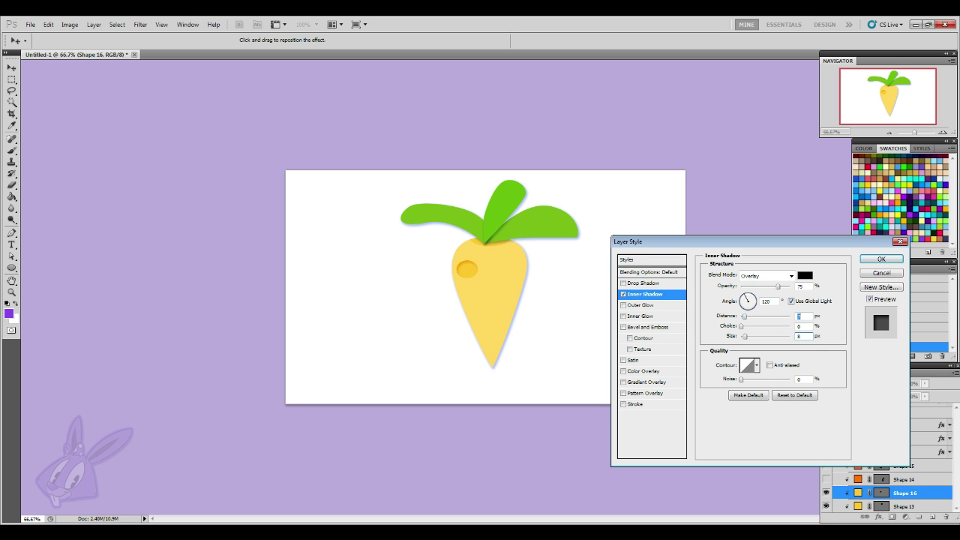
left_click(743, 337)
key("Return")
key("b")
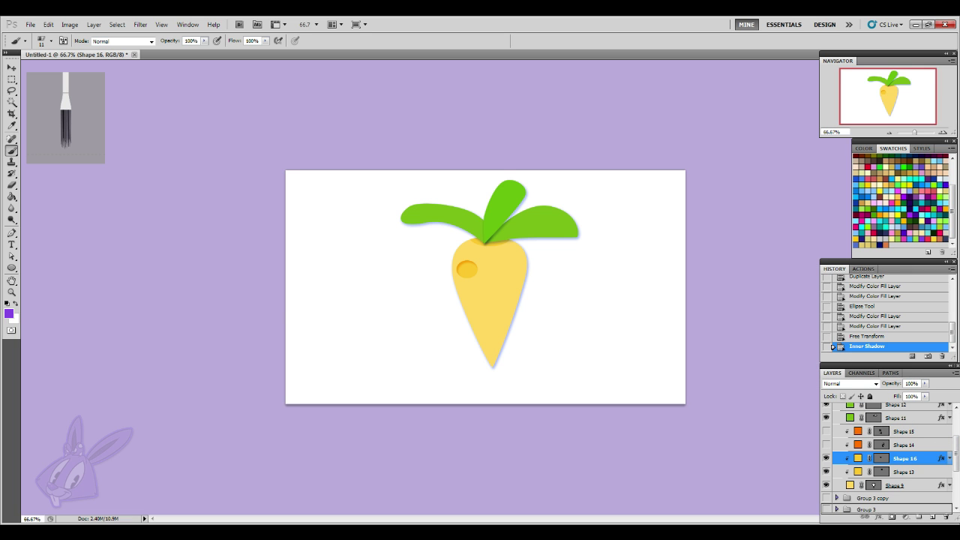
- Duplicate the shaded oval spot, enlarge the copy and place it across the carrot's upper right edge
left_click(949, 458)
key("ctrl+j")
key("v")
key("ctrl+t")
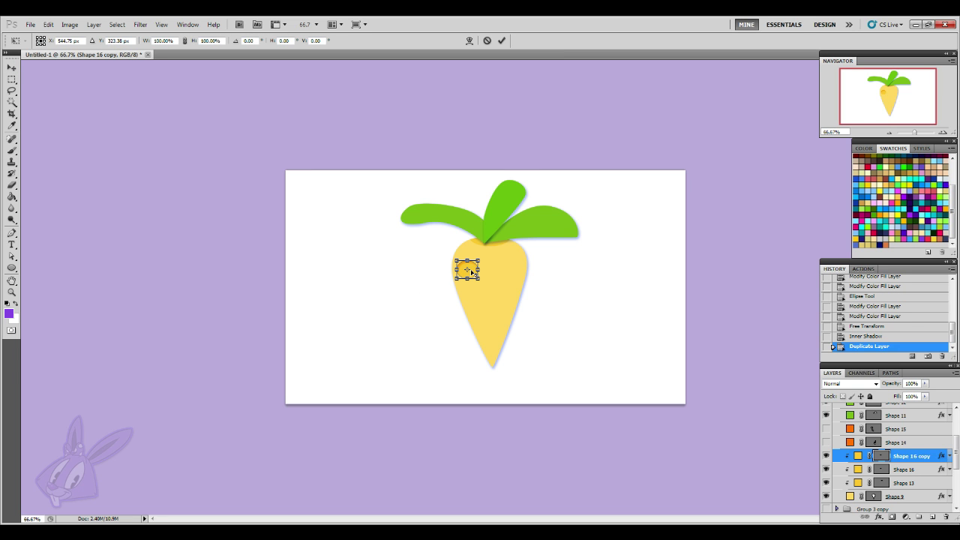
key("Return")
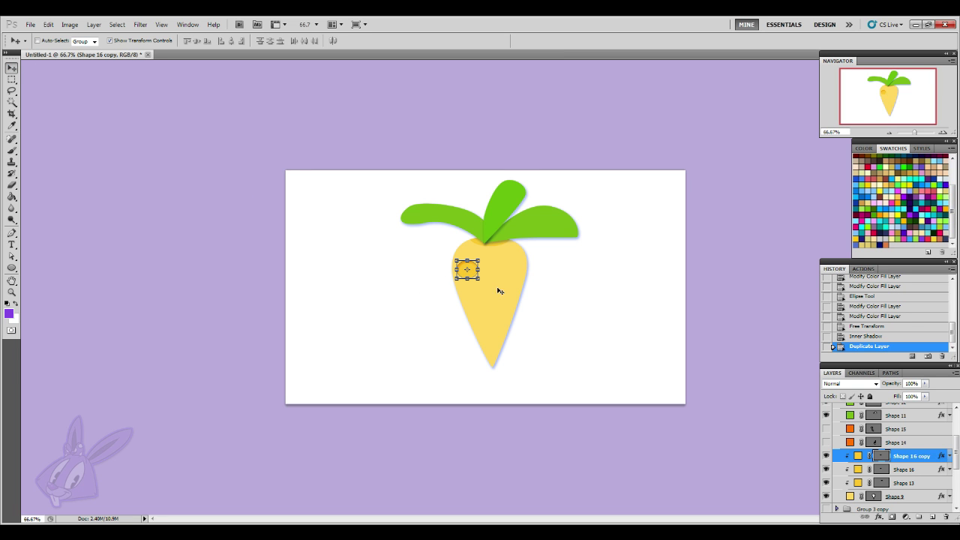
key("ctrl+t")
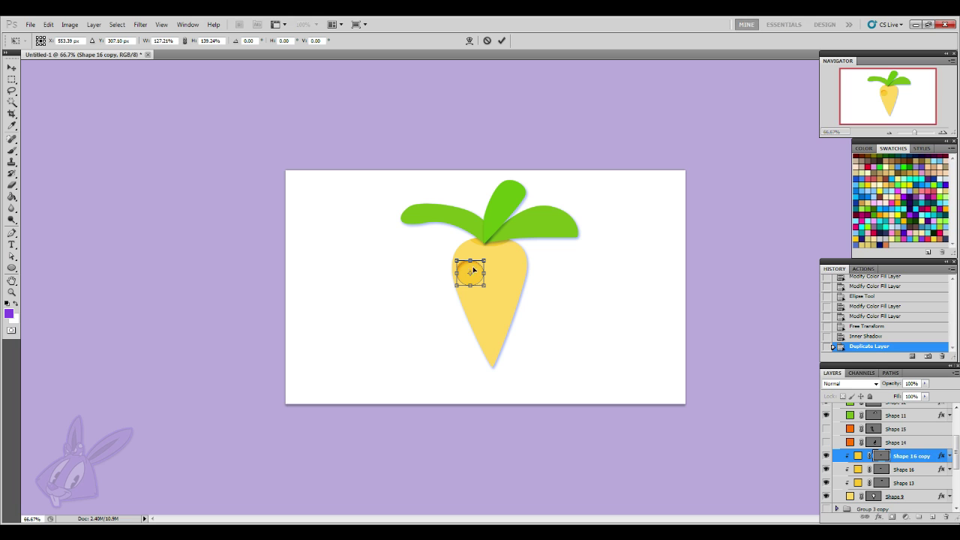
left_click_drag(473, 269, 533, 287)
key("ctrl+z")
left_click(12, 68)
key("Return")
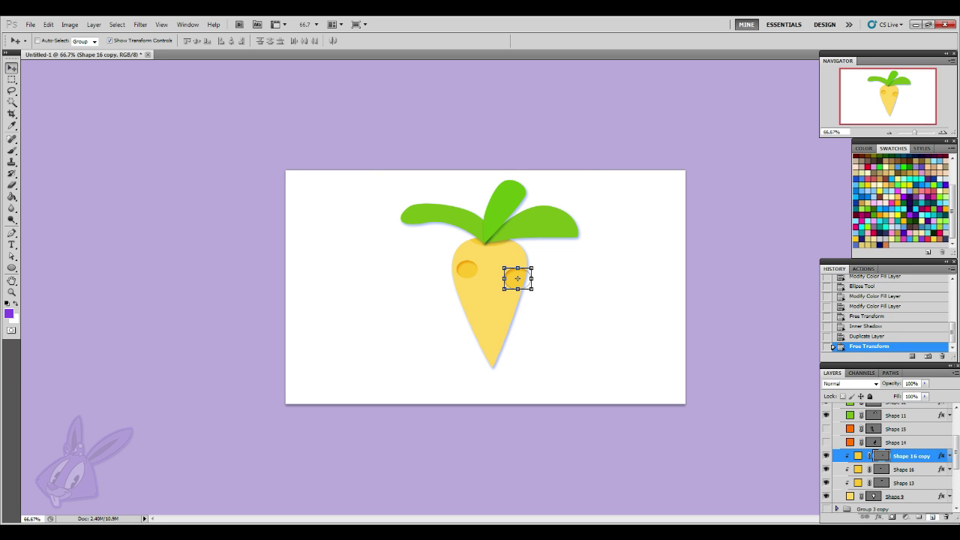
- Duplicate the upper right spot onto the carrot's left edge at mid-height and transform it to about 82% width and 107% height
key("ctrl+j")
left_click_drag(522, 278, 478, 324)
key("ctrl+t")
key("v")
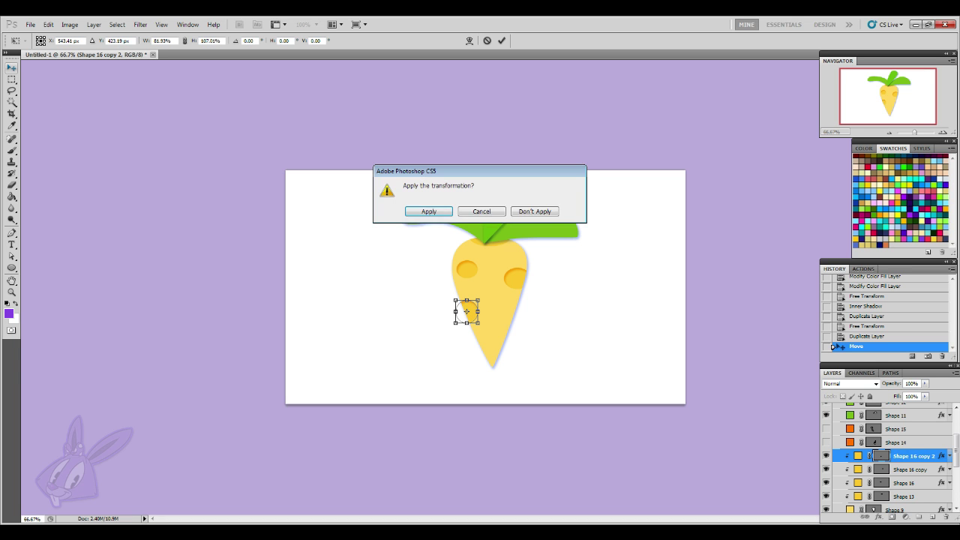
left_click(428, 212)
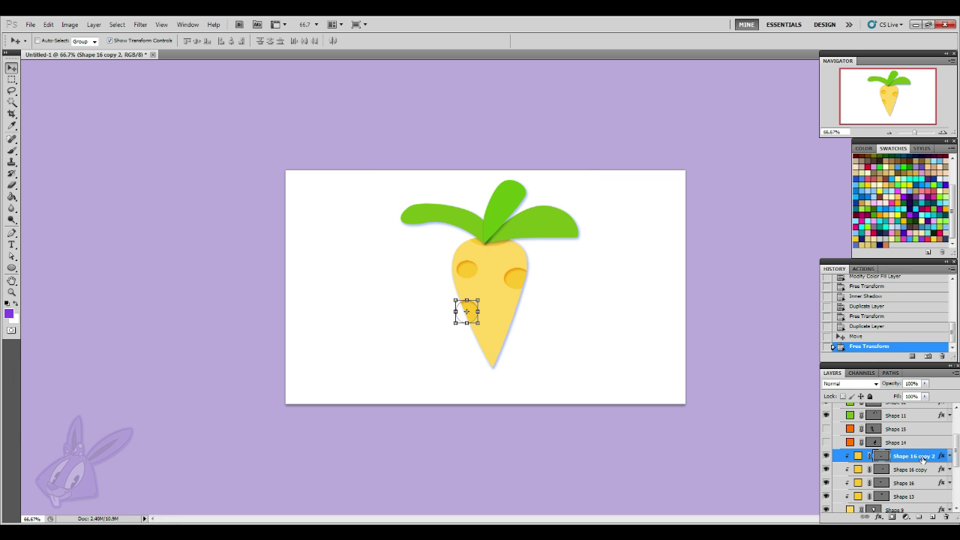
- Duplicate the left-edge spot, scale the copy proportionally to about 72% and place it inside the carrot's lower half
key("ctrl+j")
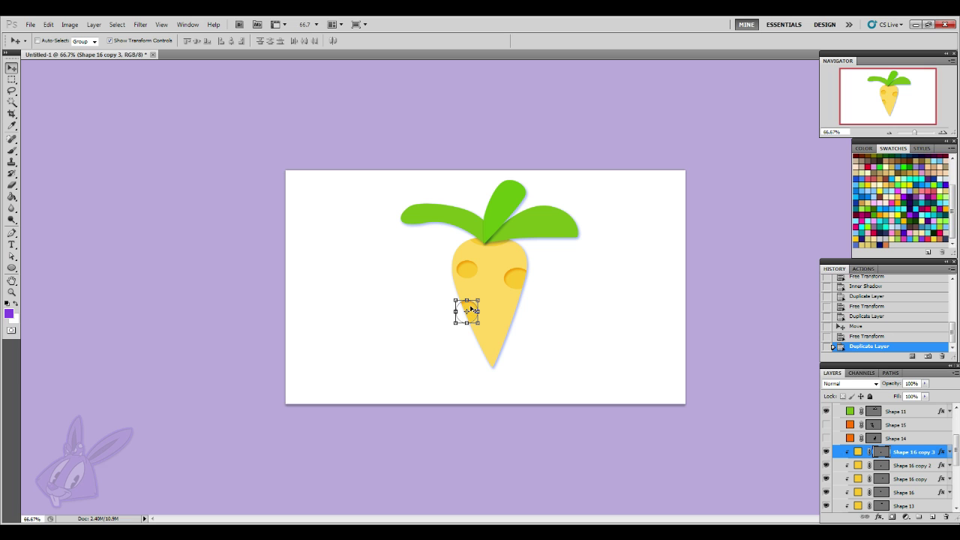
left_click_drag(474, 308, 510, 335)
key("ctrl+t")
key("shift+Up")
key("shift+Up")
key("shift+Up")
key("shift+Up")
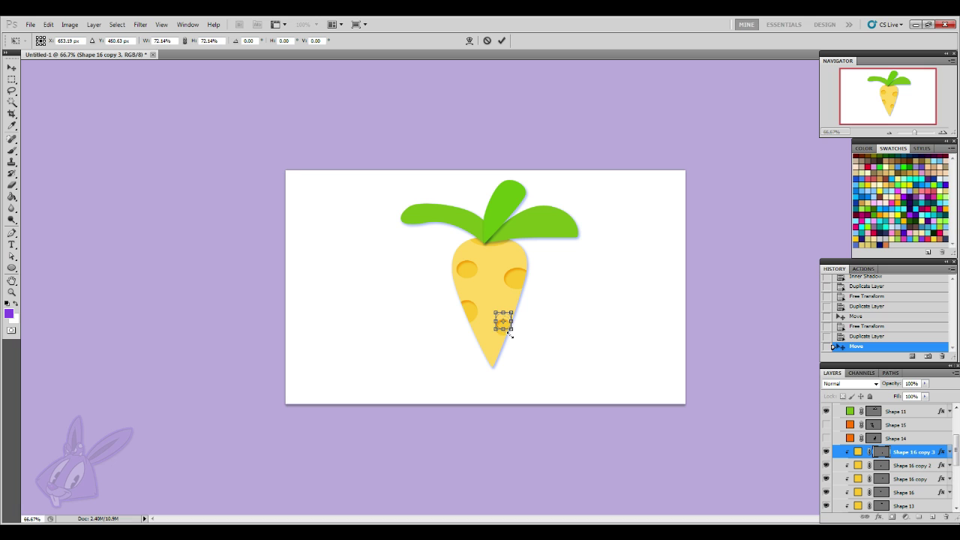
key("shift+Left")
key("shift+Left")
key("shift+Down")
key("shift+Down")
key("shift+Down")
left_click(11, 67)
left_click(428, 211)
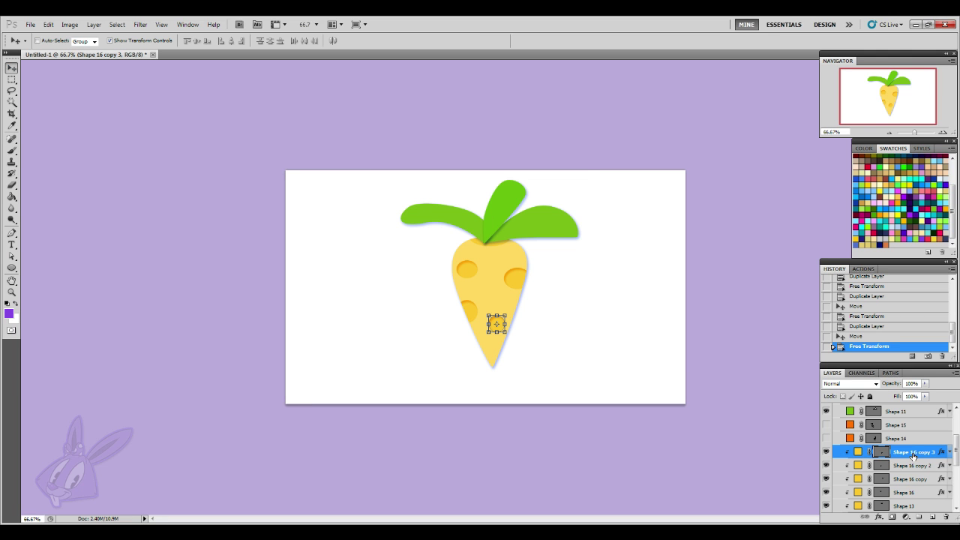
- Duplicate the small lower spot, enlarge the copy slightly and place it across the right edge near the carrot's tip
key("ctrl+j")
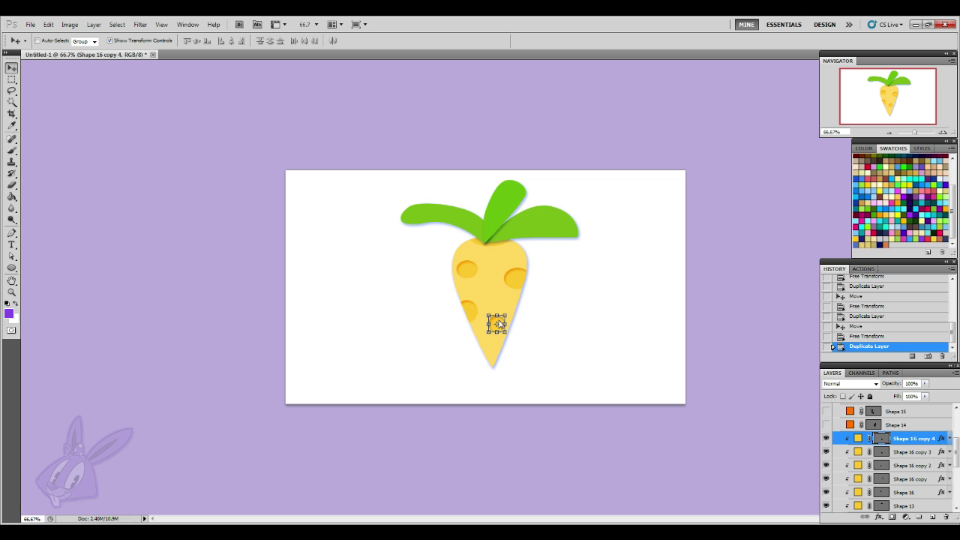
key("ctrl+t")
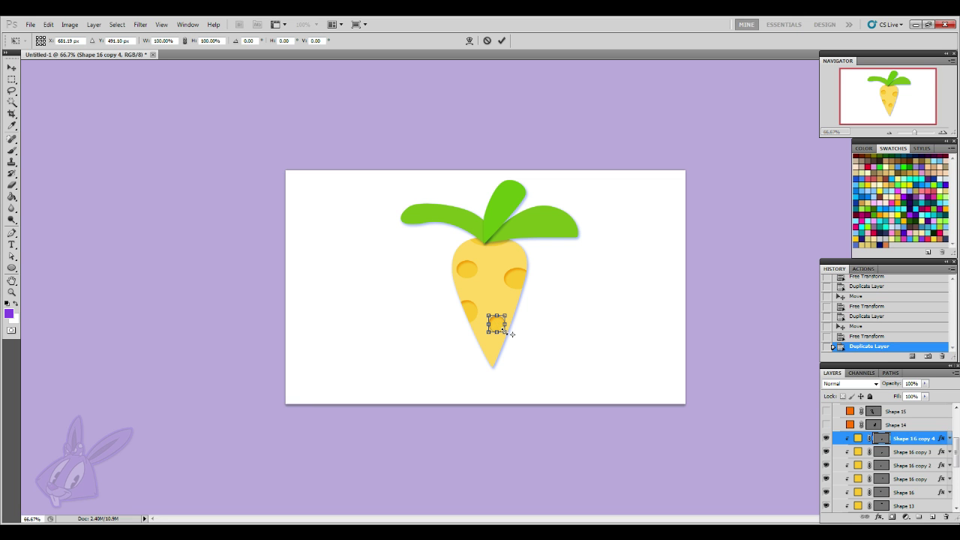
left_click_drag(506, 333, 513, 362)
key("shift+Right")
key("Left")
left_click(12, 67)
left_click(429, 213)
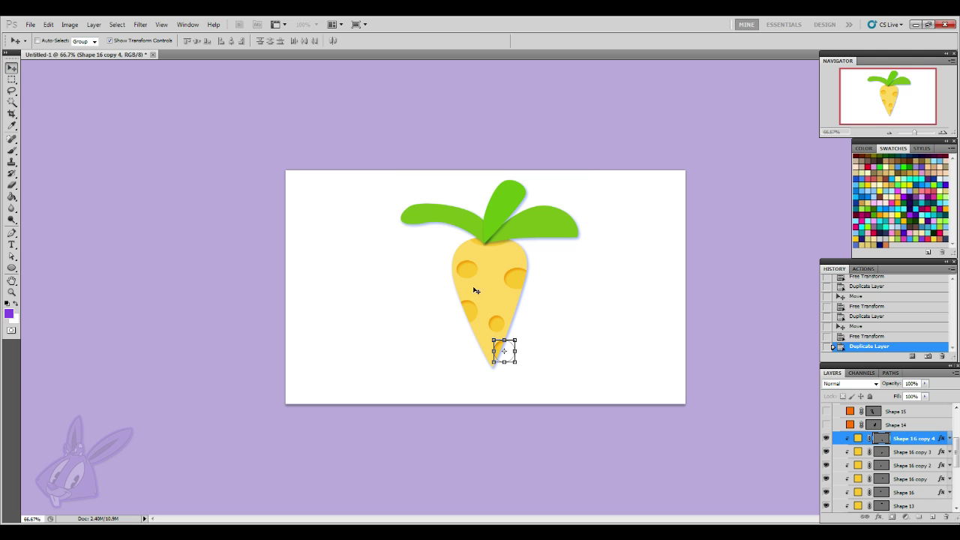
- Enlarge the upper right spot on the Shape 16 copy layer to about 149% width and 142% height, still overlapping the carrot's edge
left_click(910, 428)
scroll(906, 459, "up", 3)
scroll(904, 459, "down", 1)
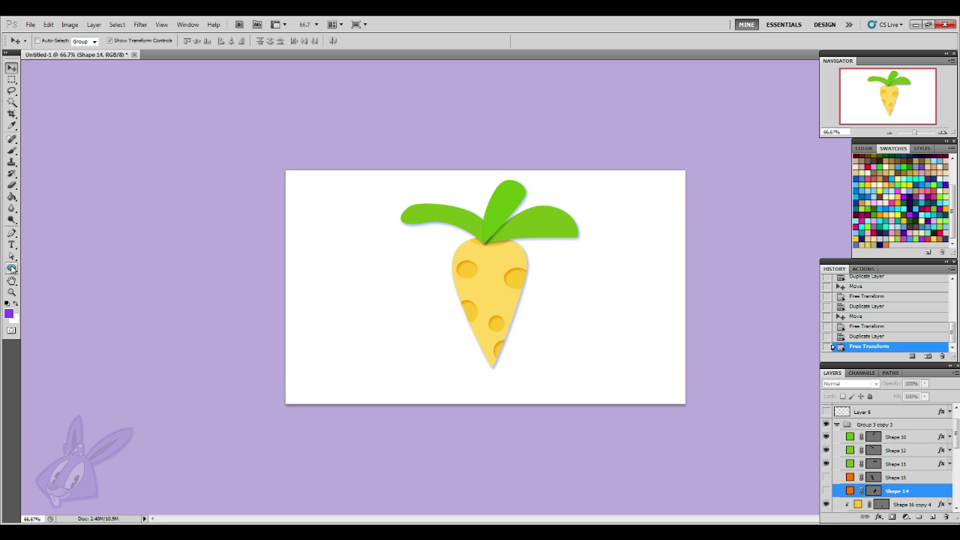
scroll(892, 456, "down", 3)
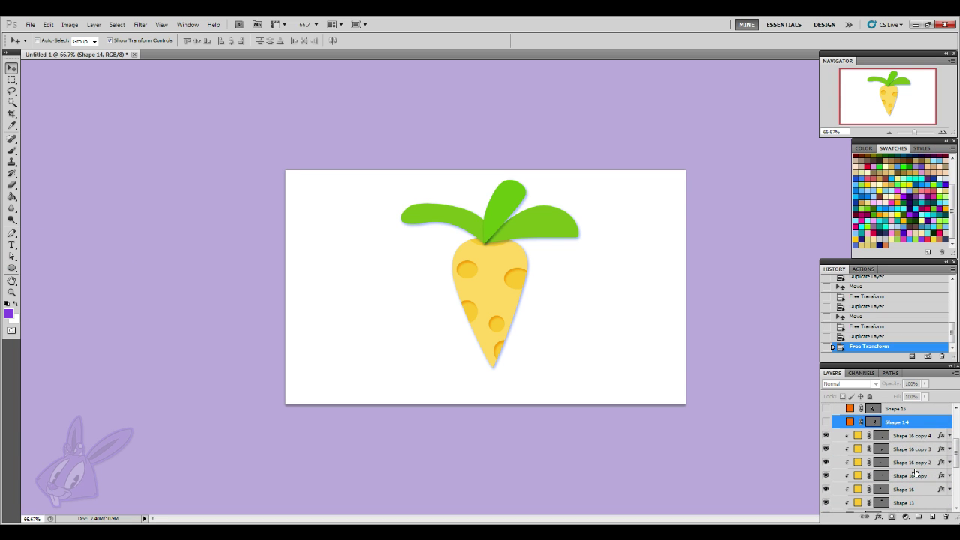
left_click(914, 501)
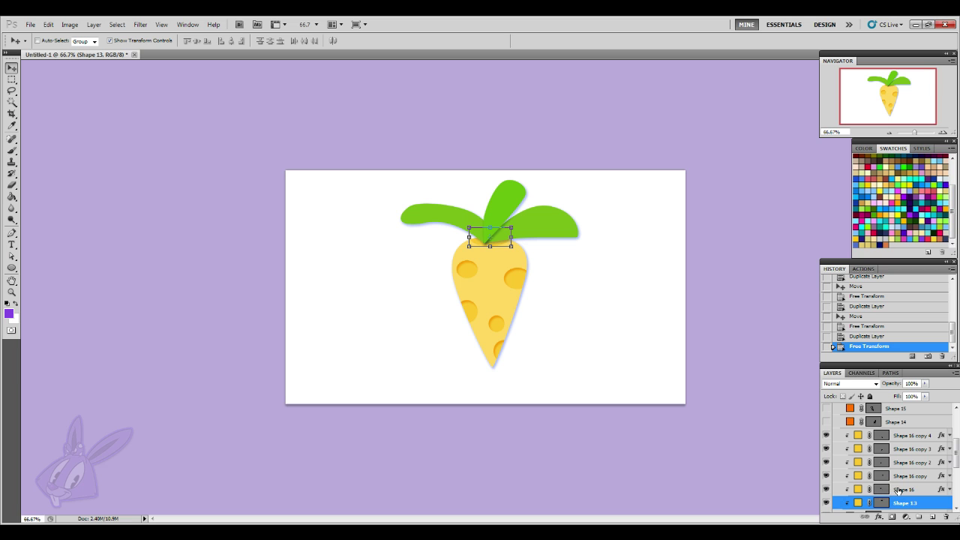
left_click(898, 492)
left_click(910, 477)
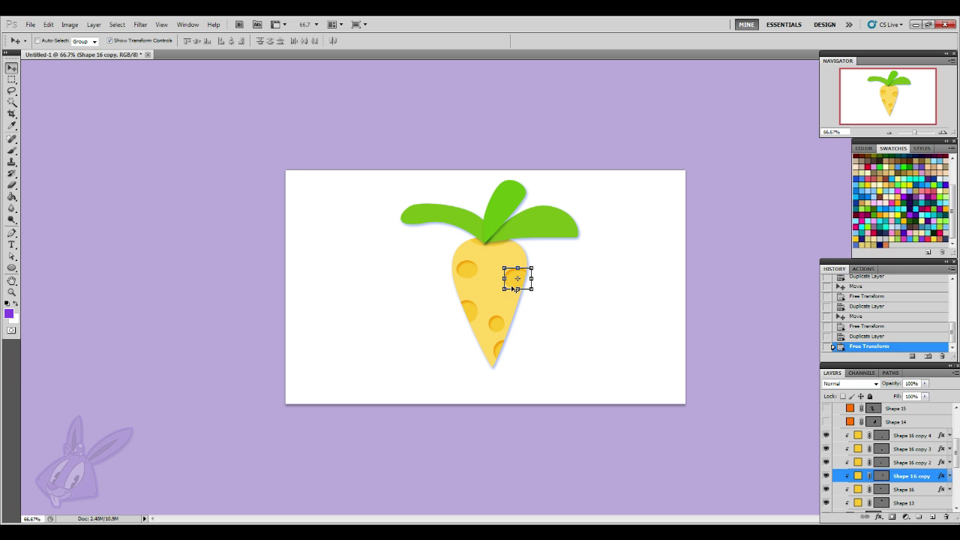
mouse_move(531, 295)
left_mouse_down()
mouse_move(528, 285)
mouse_move(540, 289)
left_mouse_up()
key("ctrl+t")
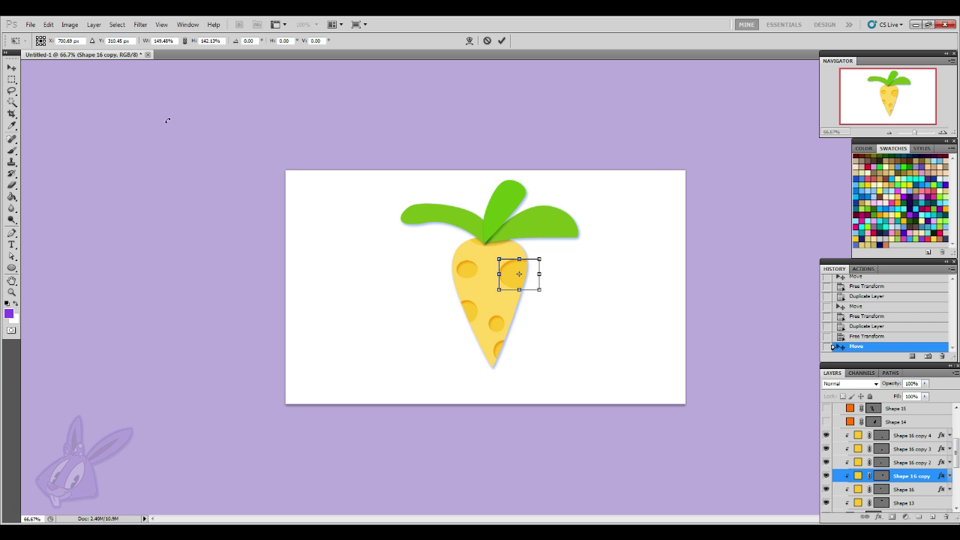
left_click(11, 67)
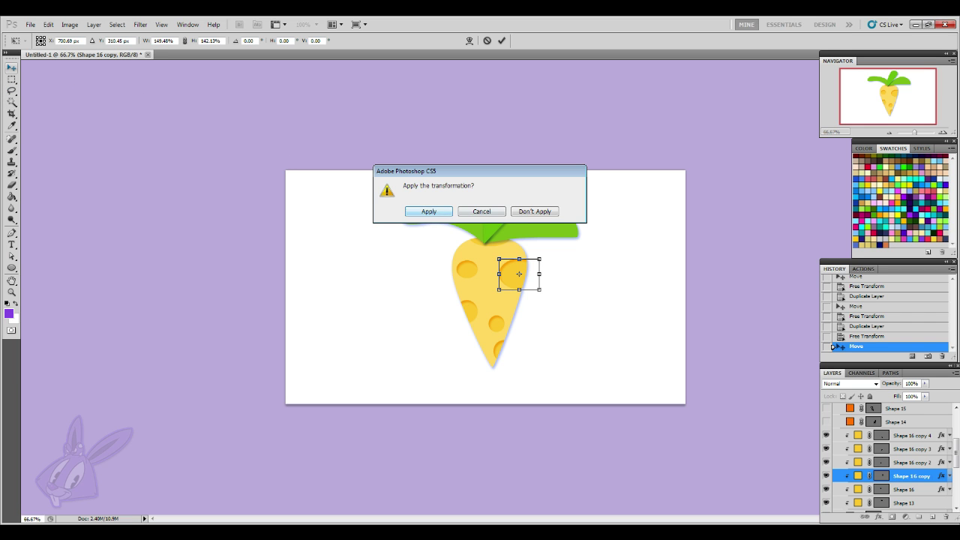
key("Return")
- Nudge the small spot on the Shape 16 copy 3 layer up and slightly to the right within the carrot
key("alt+bracketright")
key("alt+bracketright")
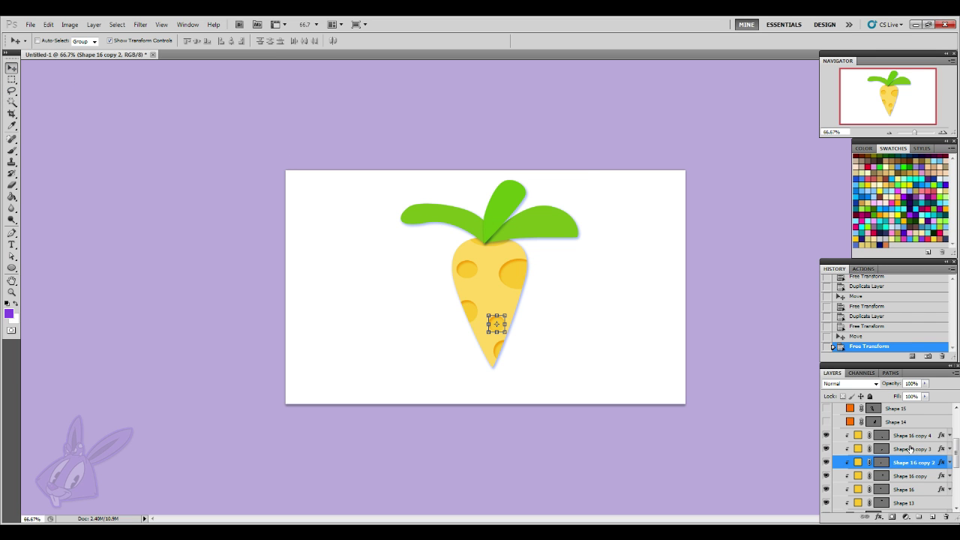
key("Left")
key("Up")
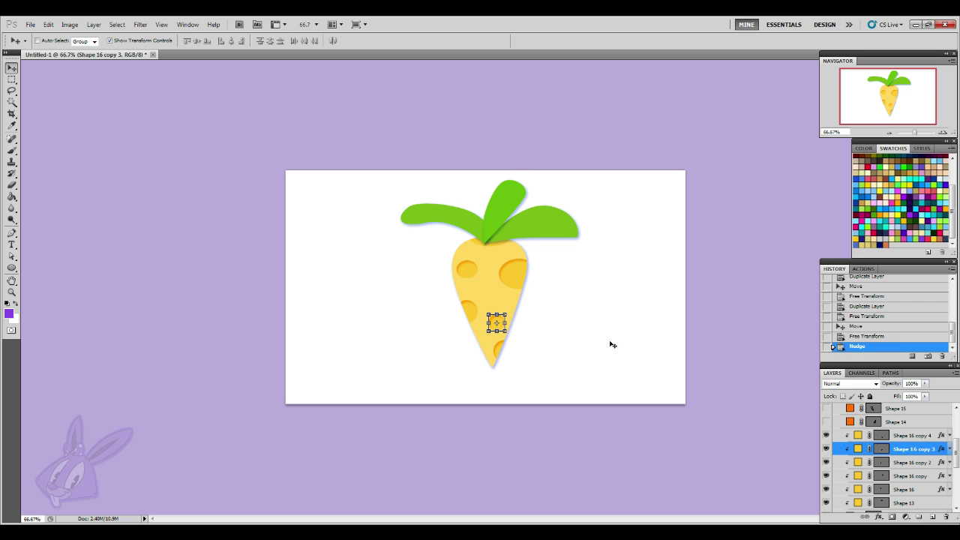
key("Up")
key("Up")
key("Up")
key("Up")
key("Up")
key("Up")
key("Up")
key("Up")
key("Up")
key("Up")
key("Right")
key("Right")
key("Right")
key("Right")
key("Right")
key("Right")
key("Right")
key("Right")
key("Right")
key("Right")
key("Right")
key("Right")
key("Left")
key("Left")
key("Left")
key("Left")
key("Left")
- Switch to the Clone Stamp tool, and select and collapse the Group 3 copy 3 layer group
left_click(12, 160)
scroll(884, 465, "up", 5)
scroll(862, 453, "down", 5)
scroll(848, 438, "up", 5)
left_click(846, 447)
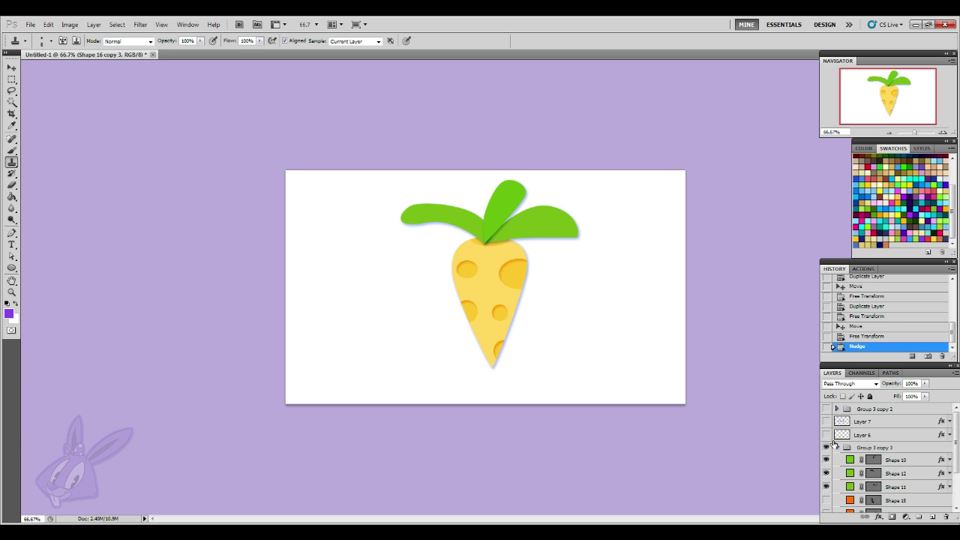
left_click(837, 447)
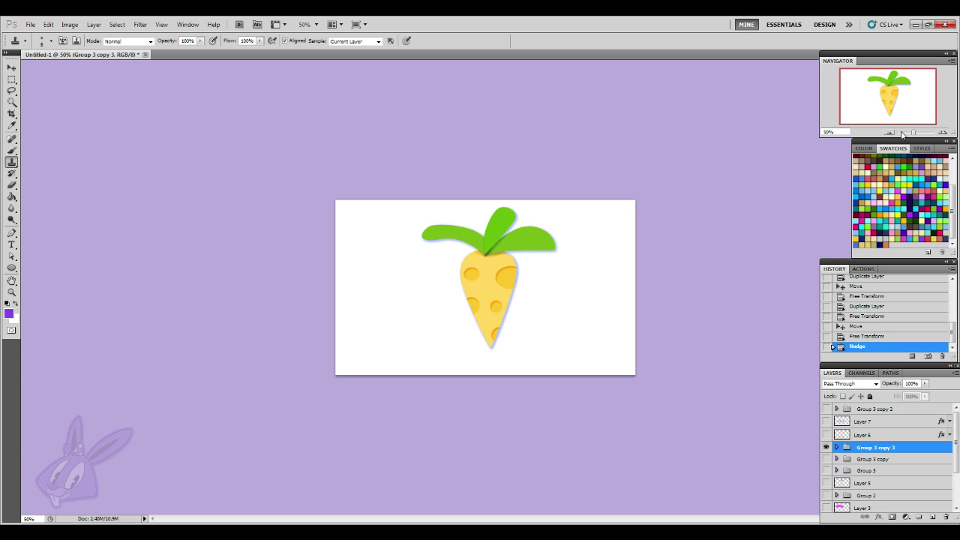
left_click(943, 133)
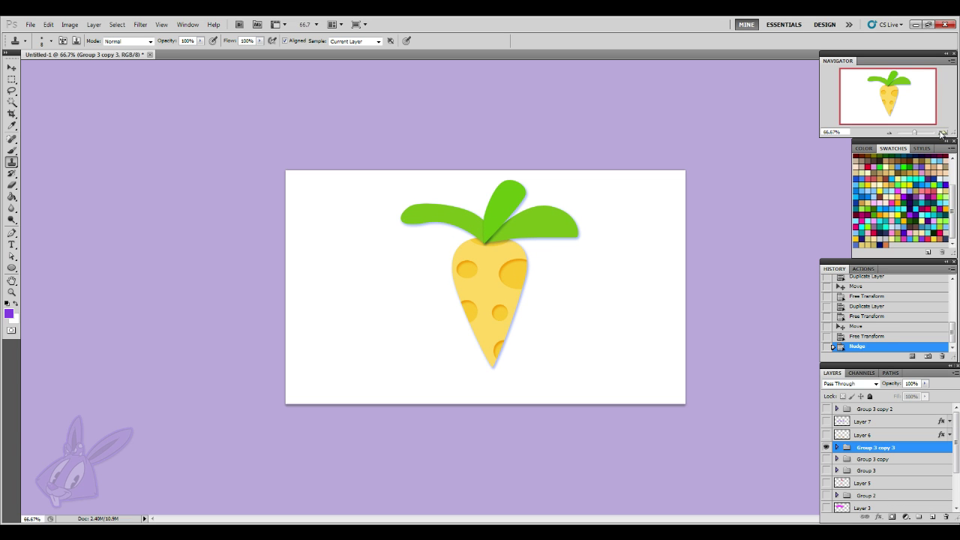
left_click(943, 132)
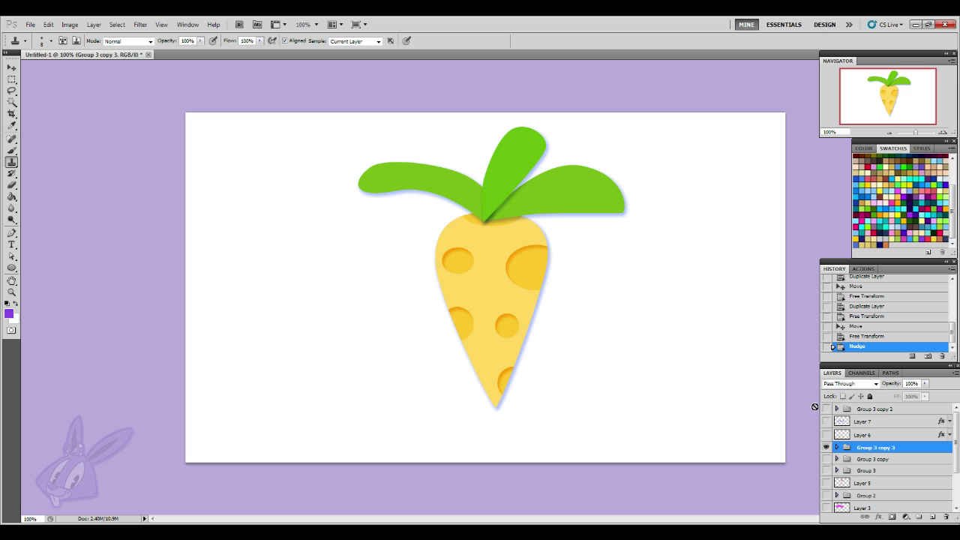